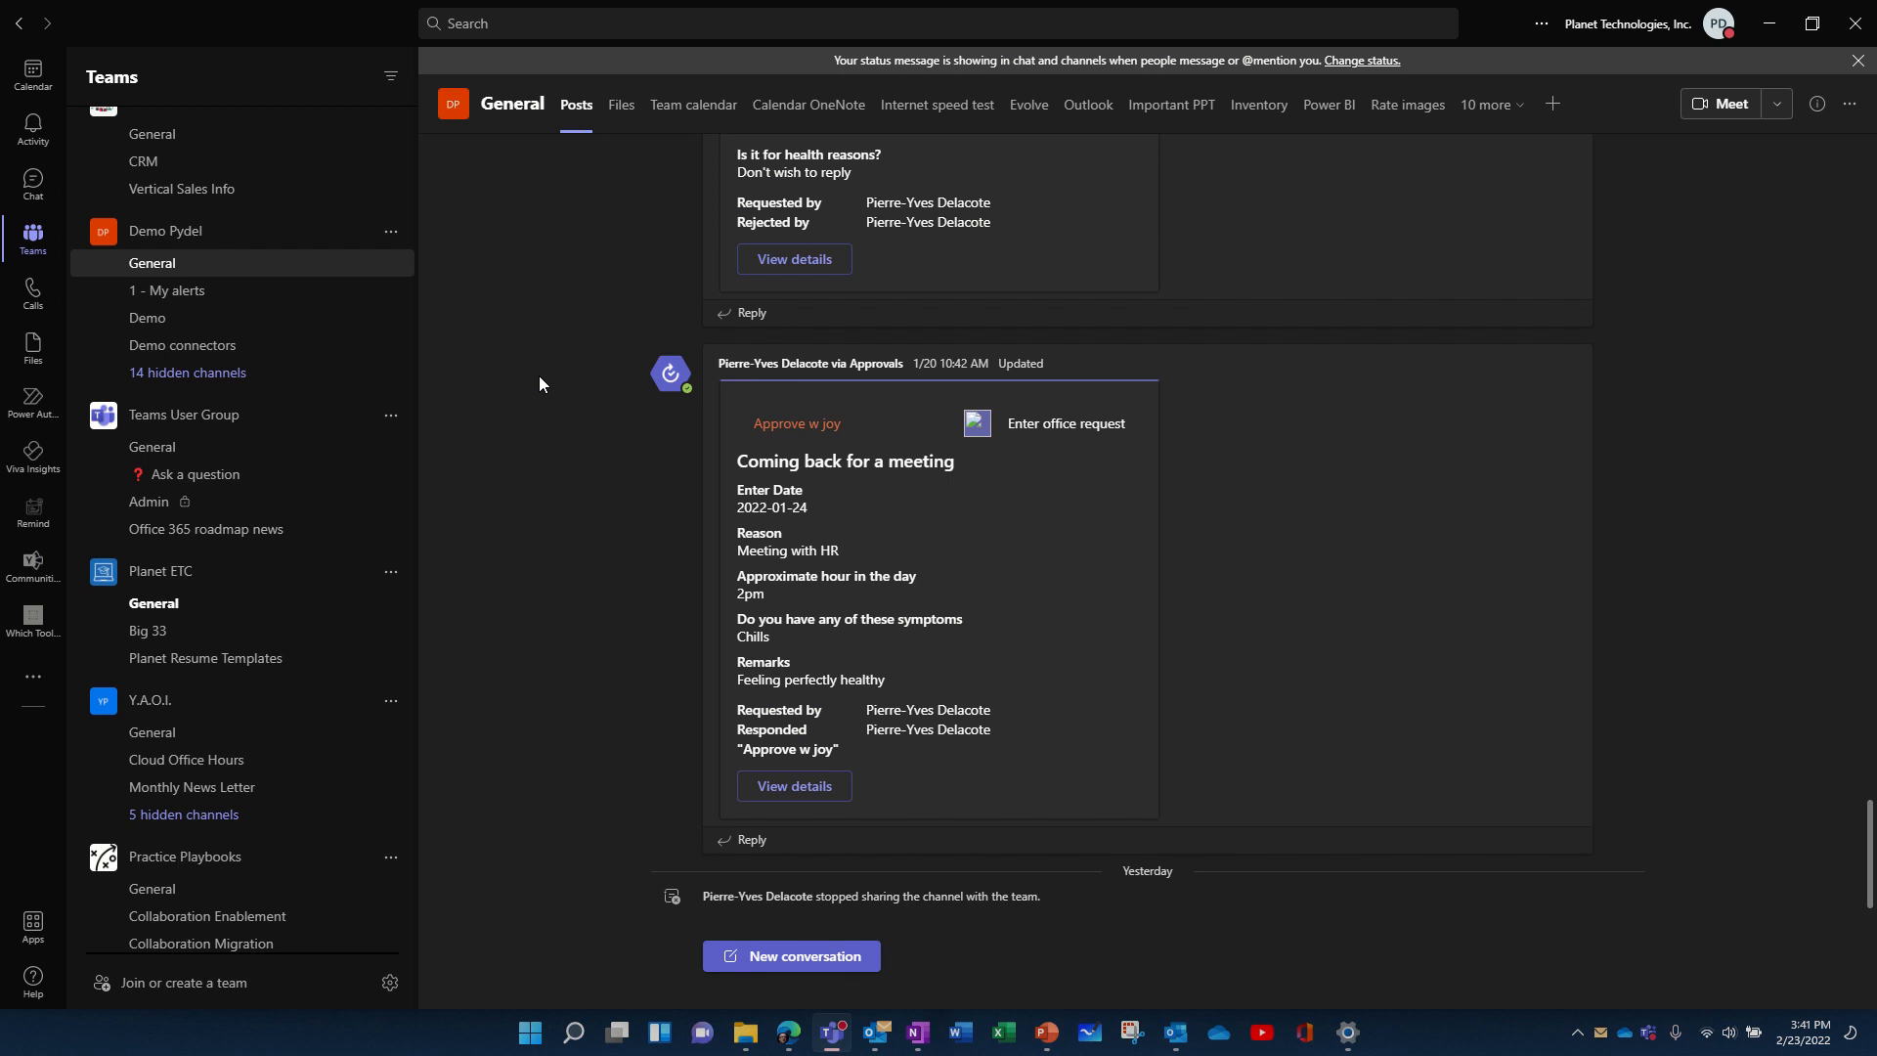
Create a private team from scratch named My Workplace, without adding any members.
click(214, 985)
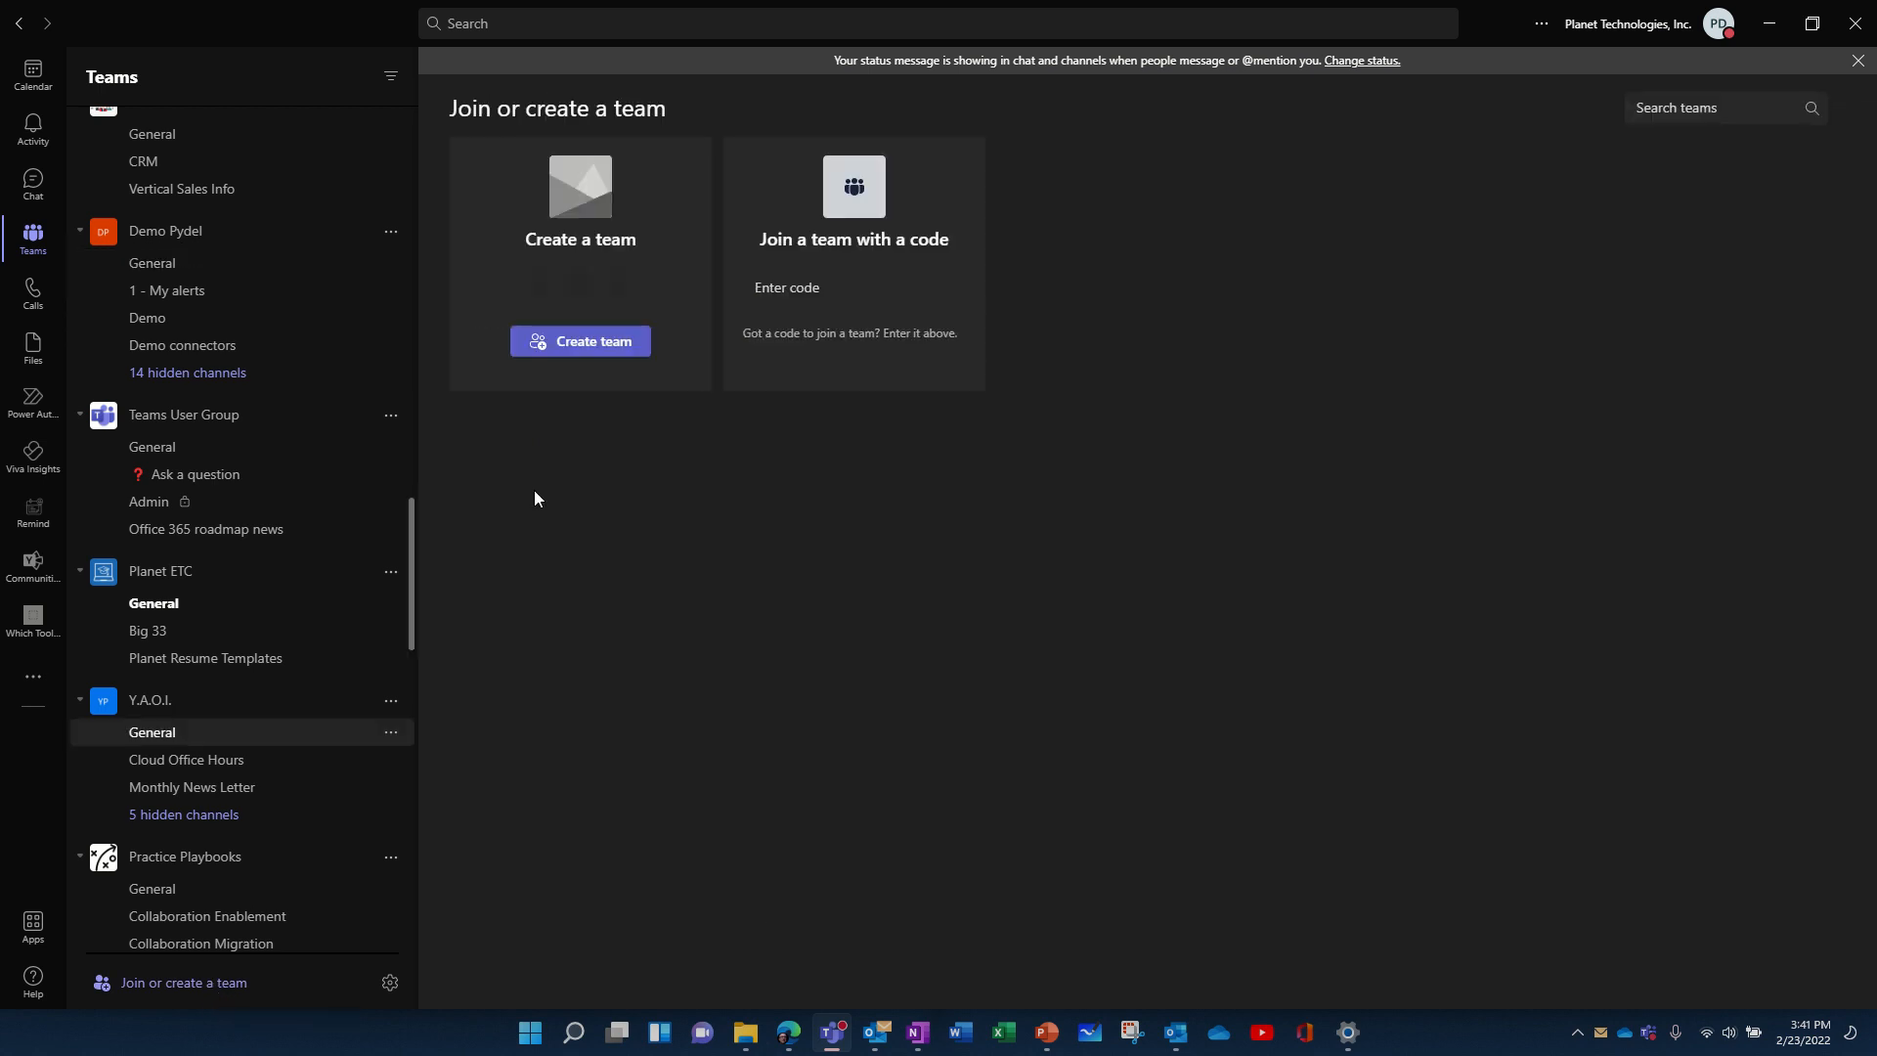
click(570, 350)
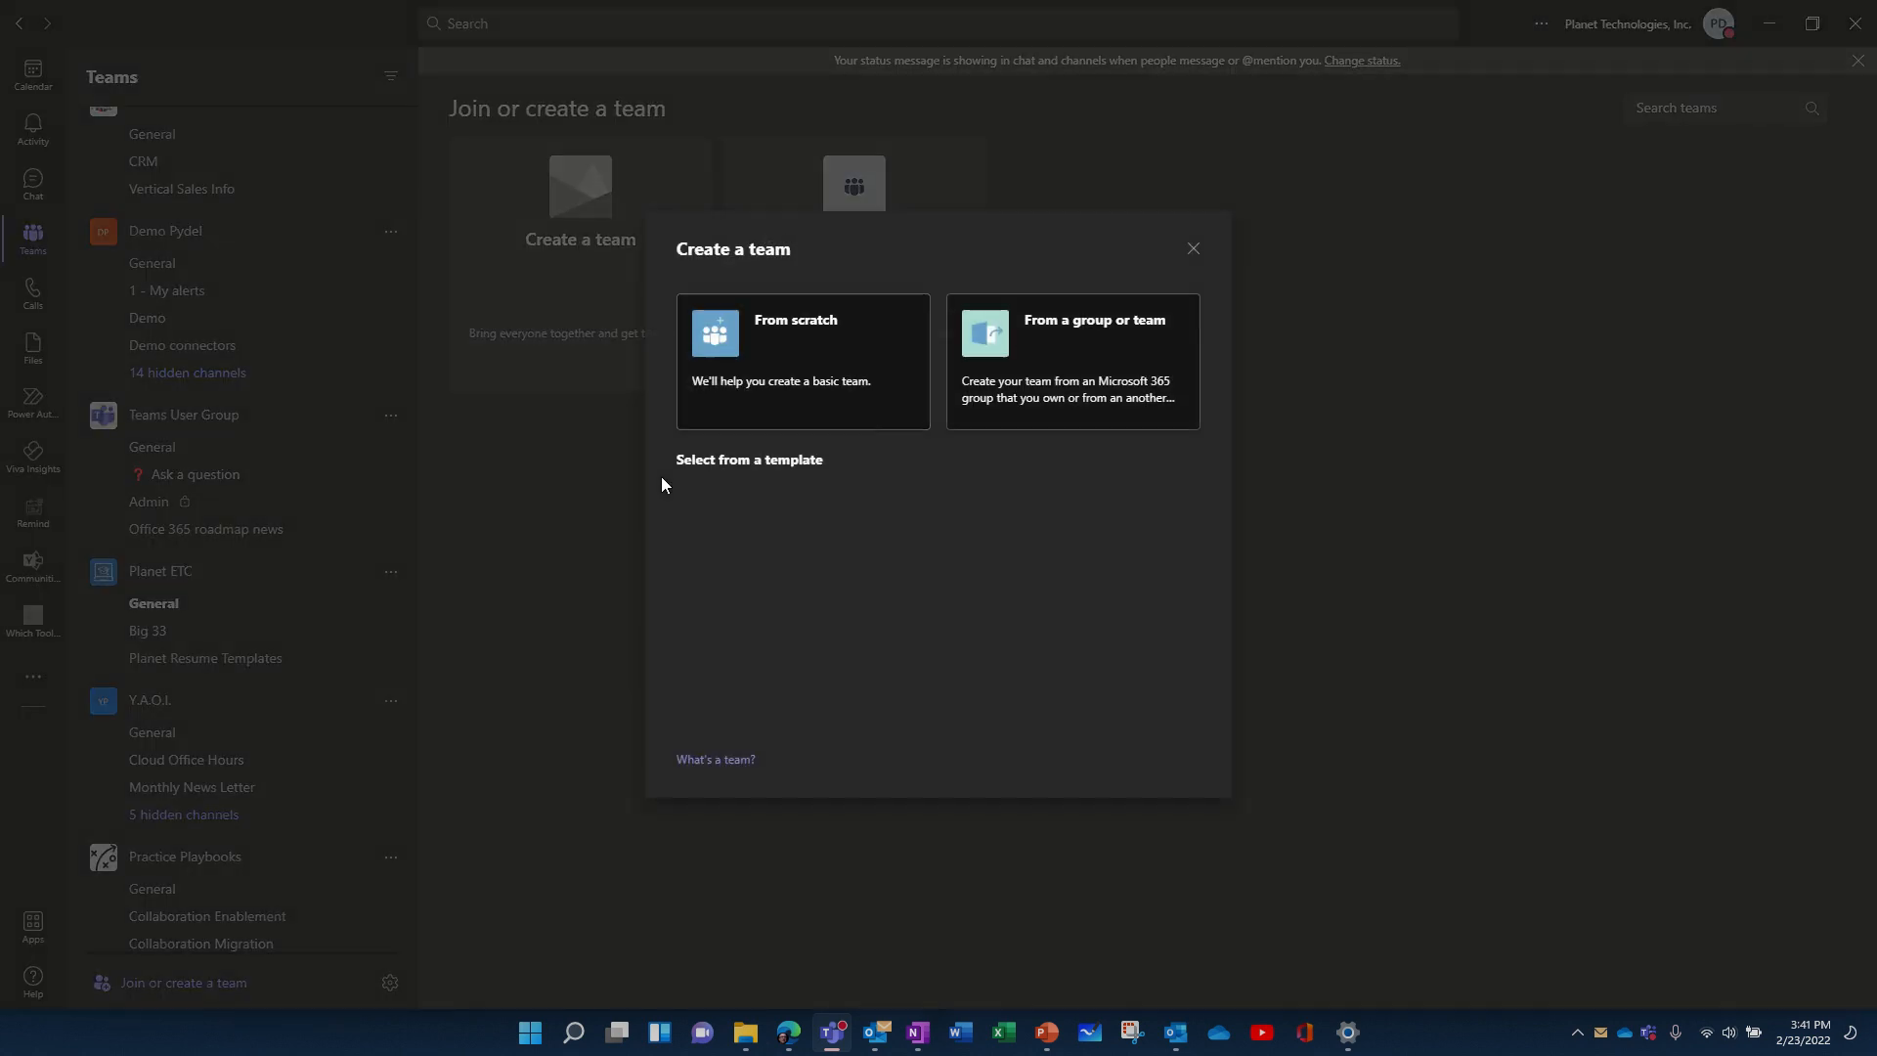
click(759, 352)
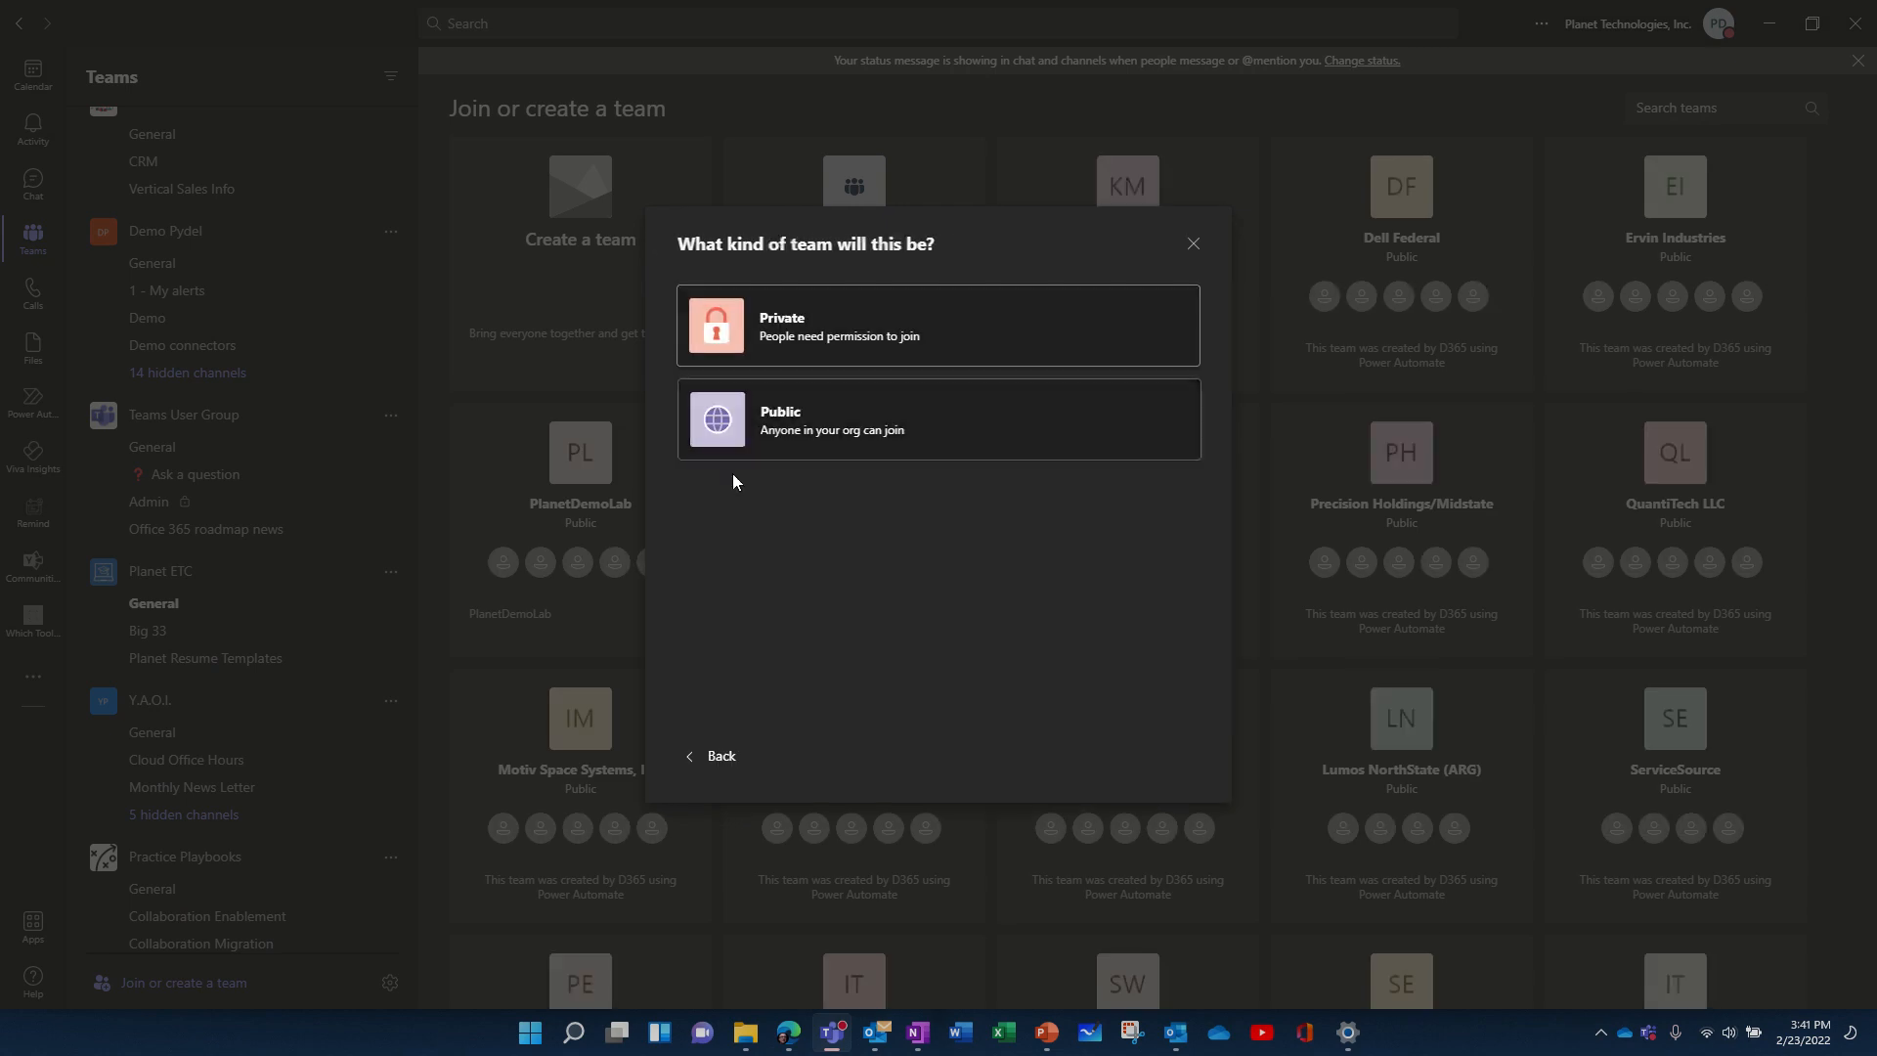
click(772, 334)
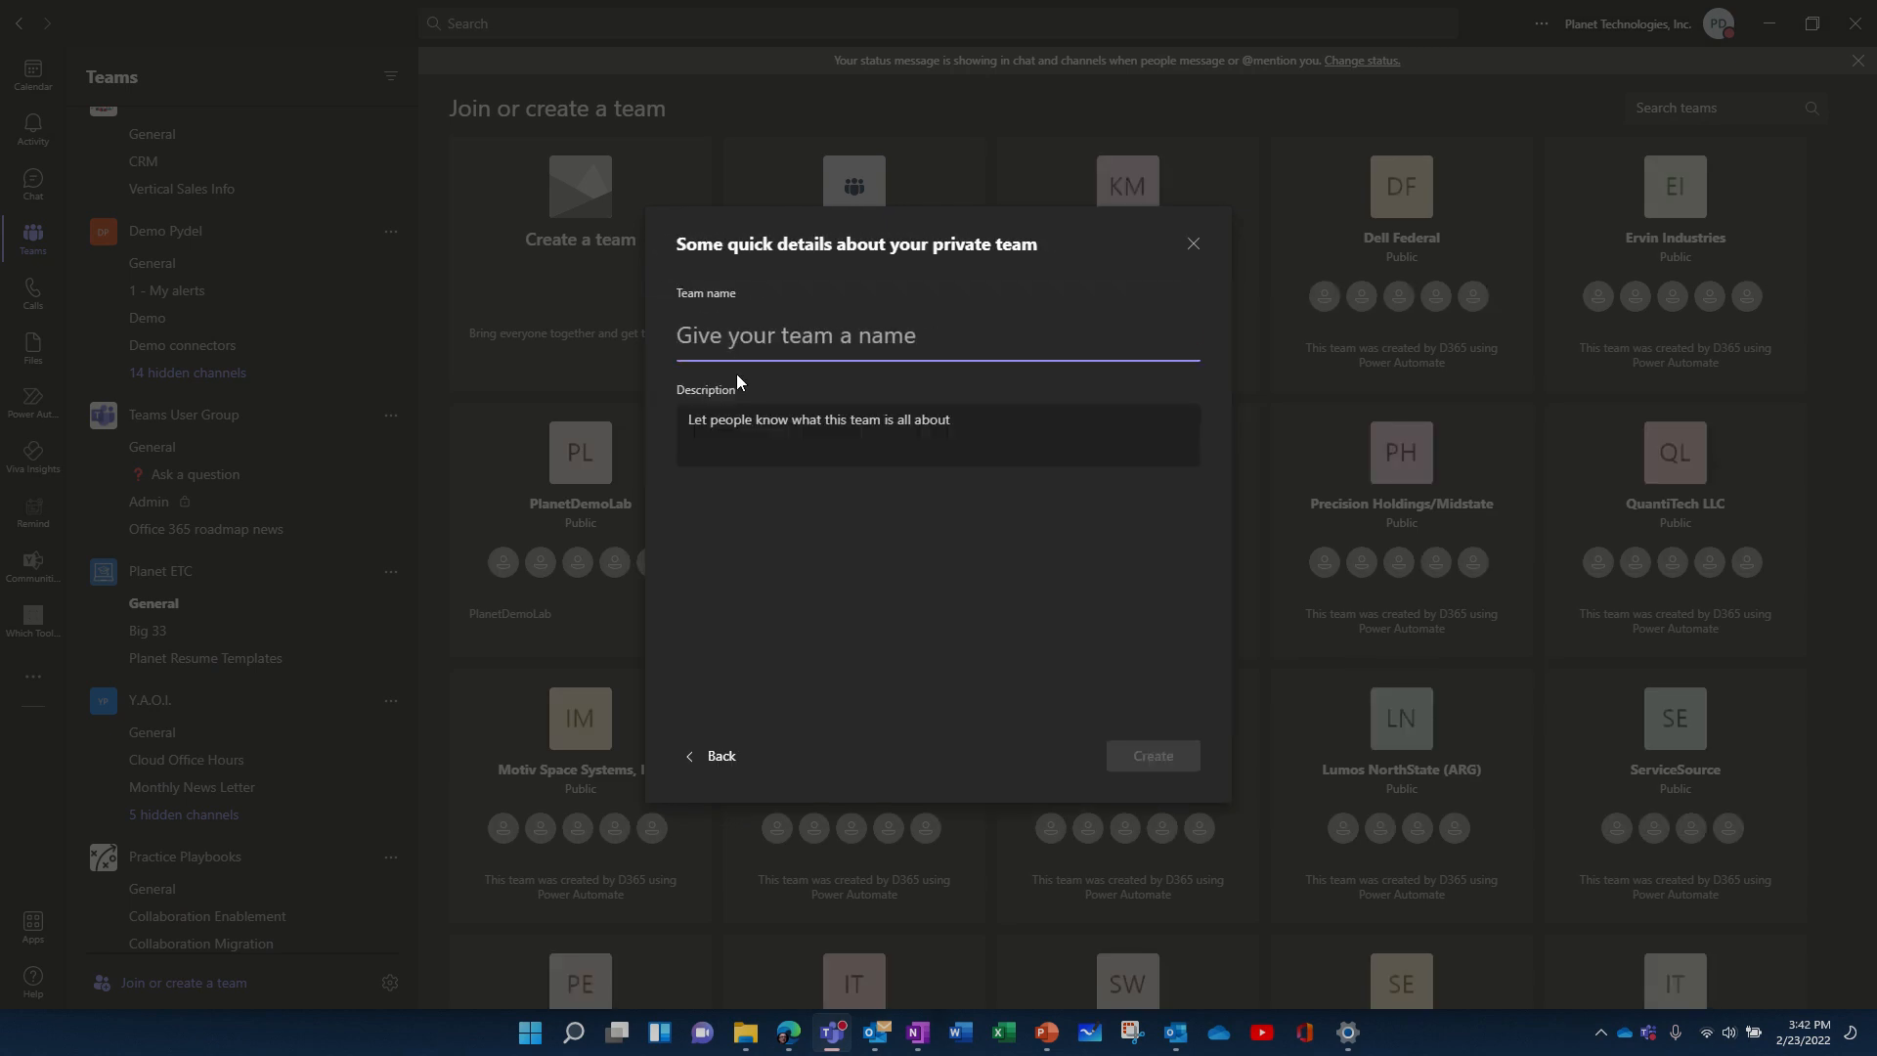
text(My )
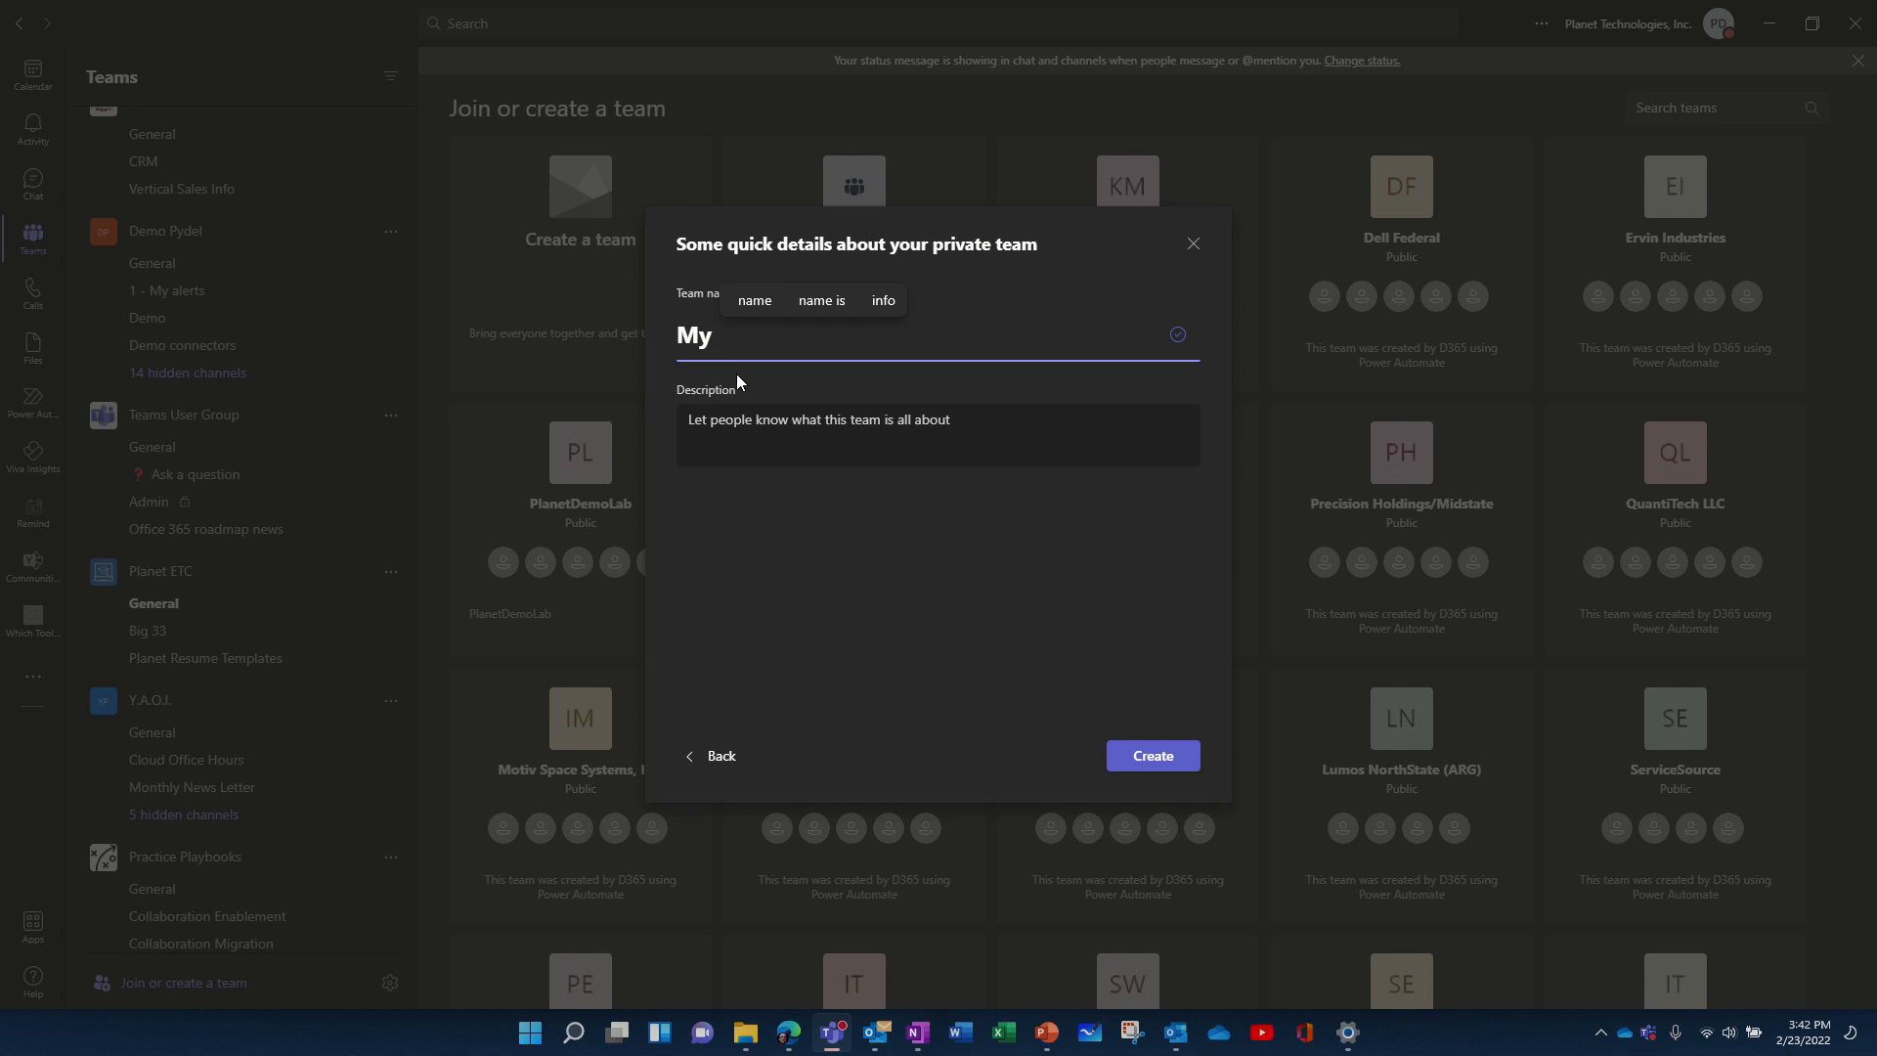
text(Workplace)
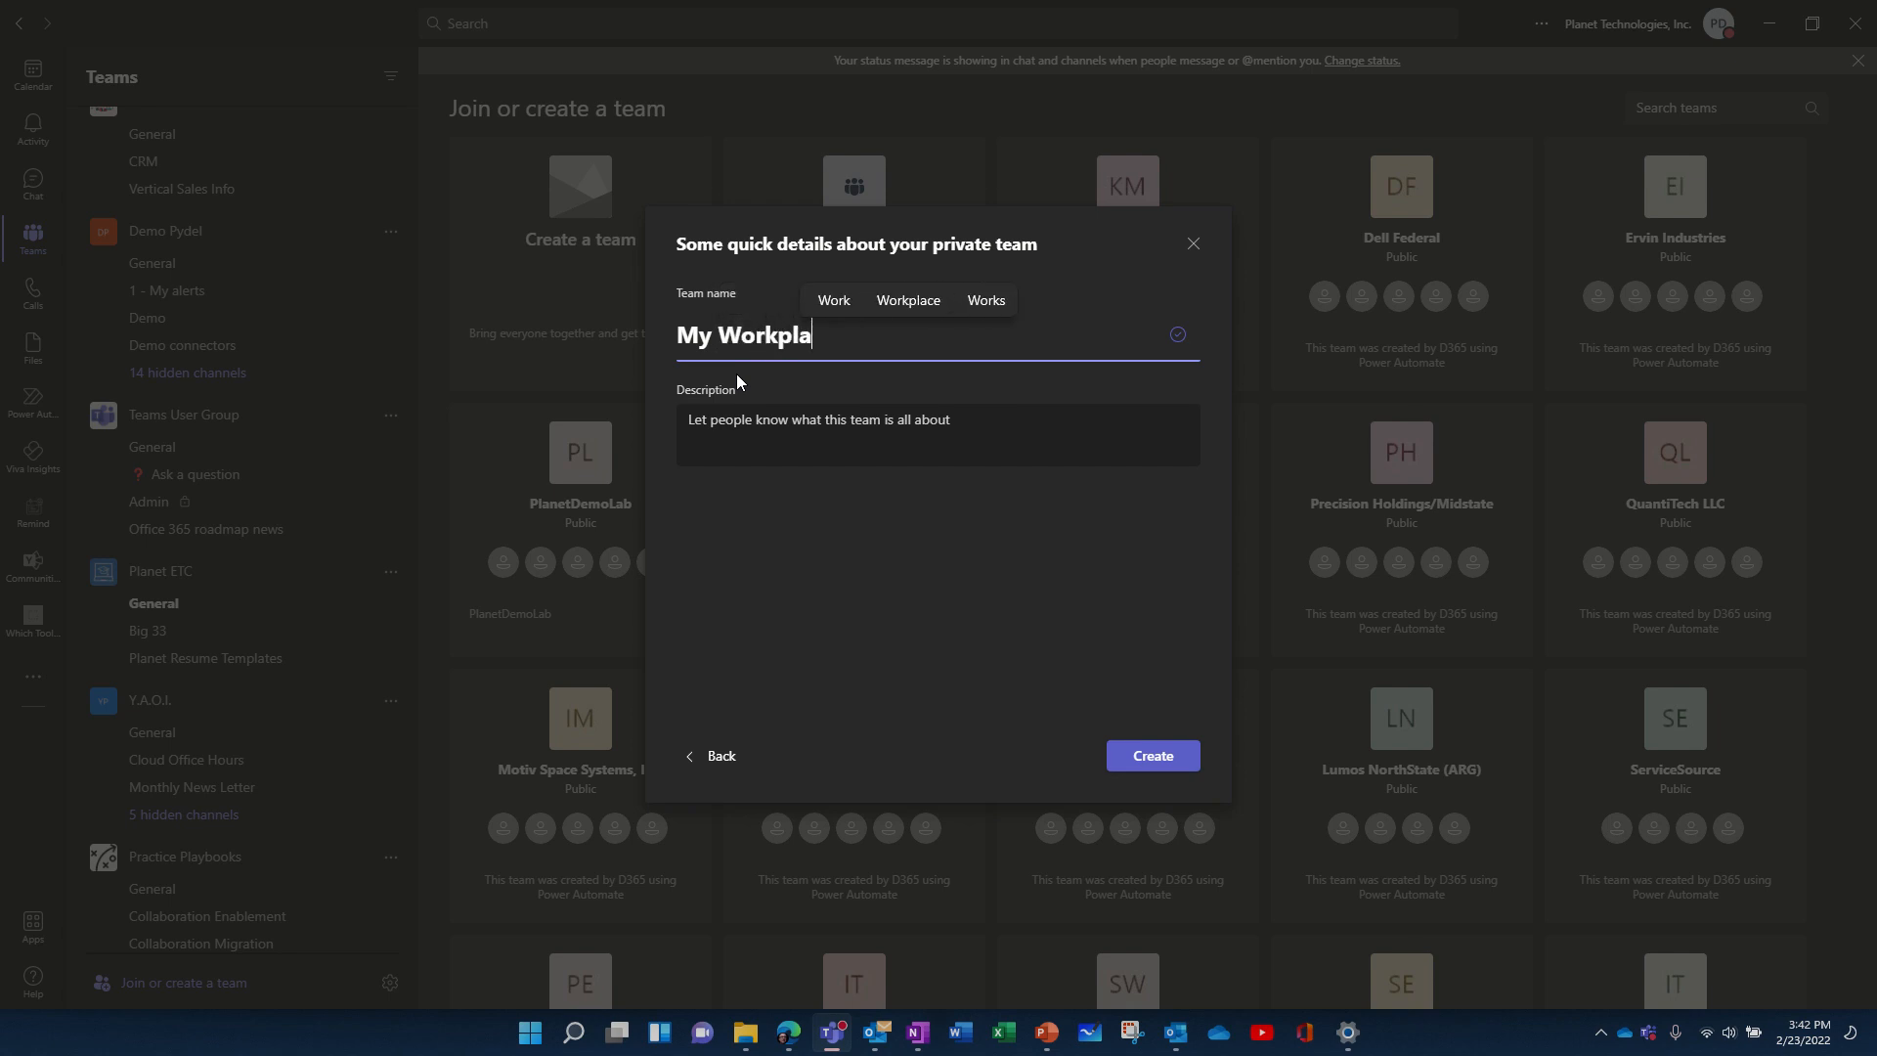
click(1163, 756)
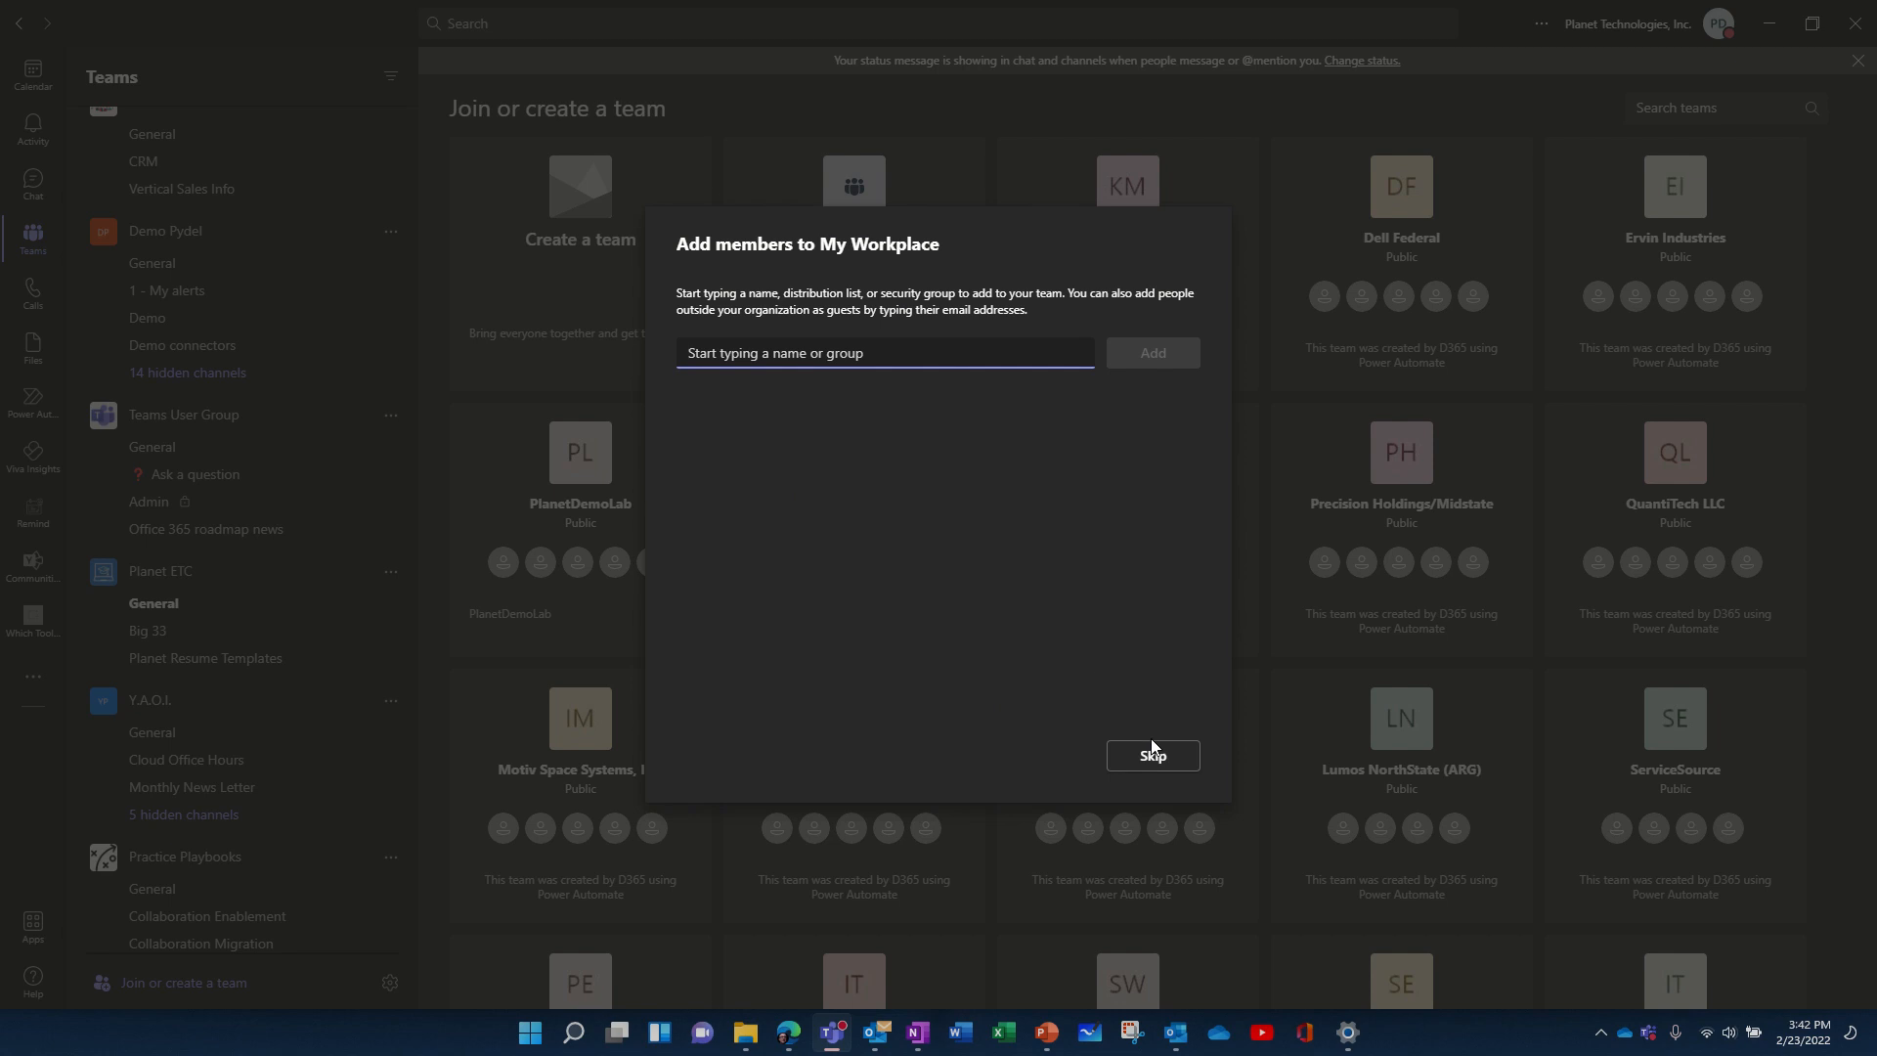
click(1154, 757)
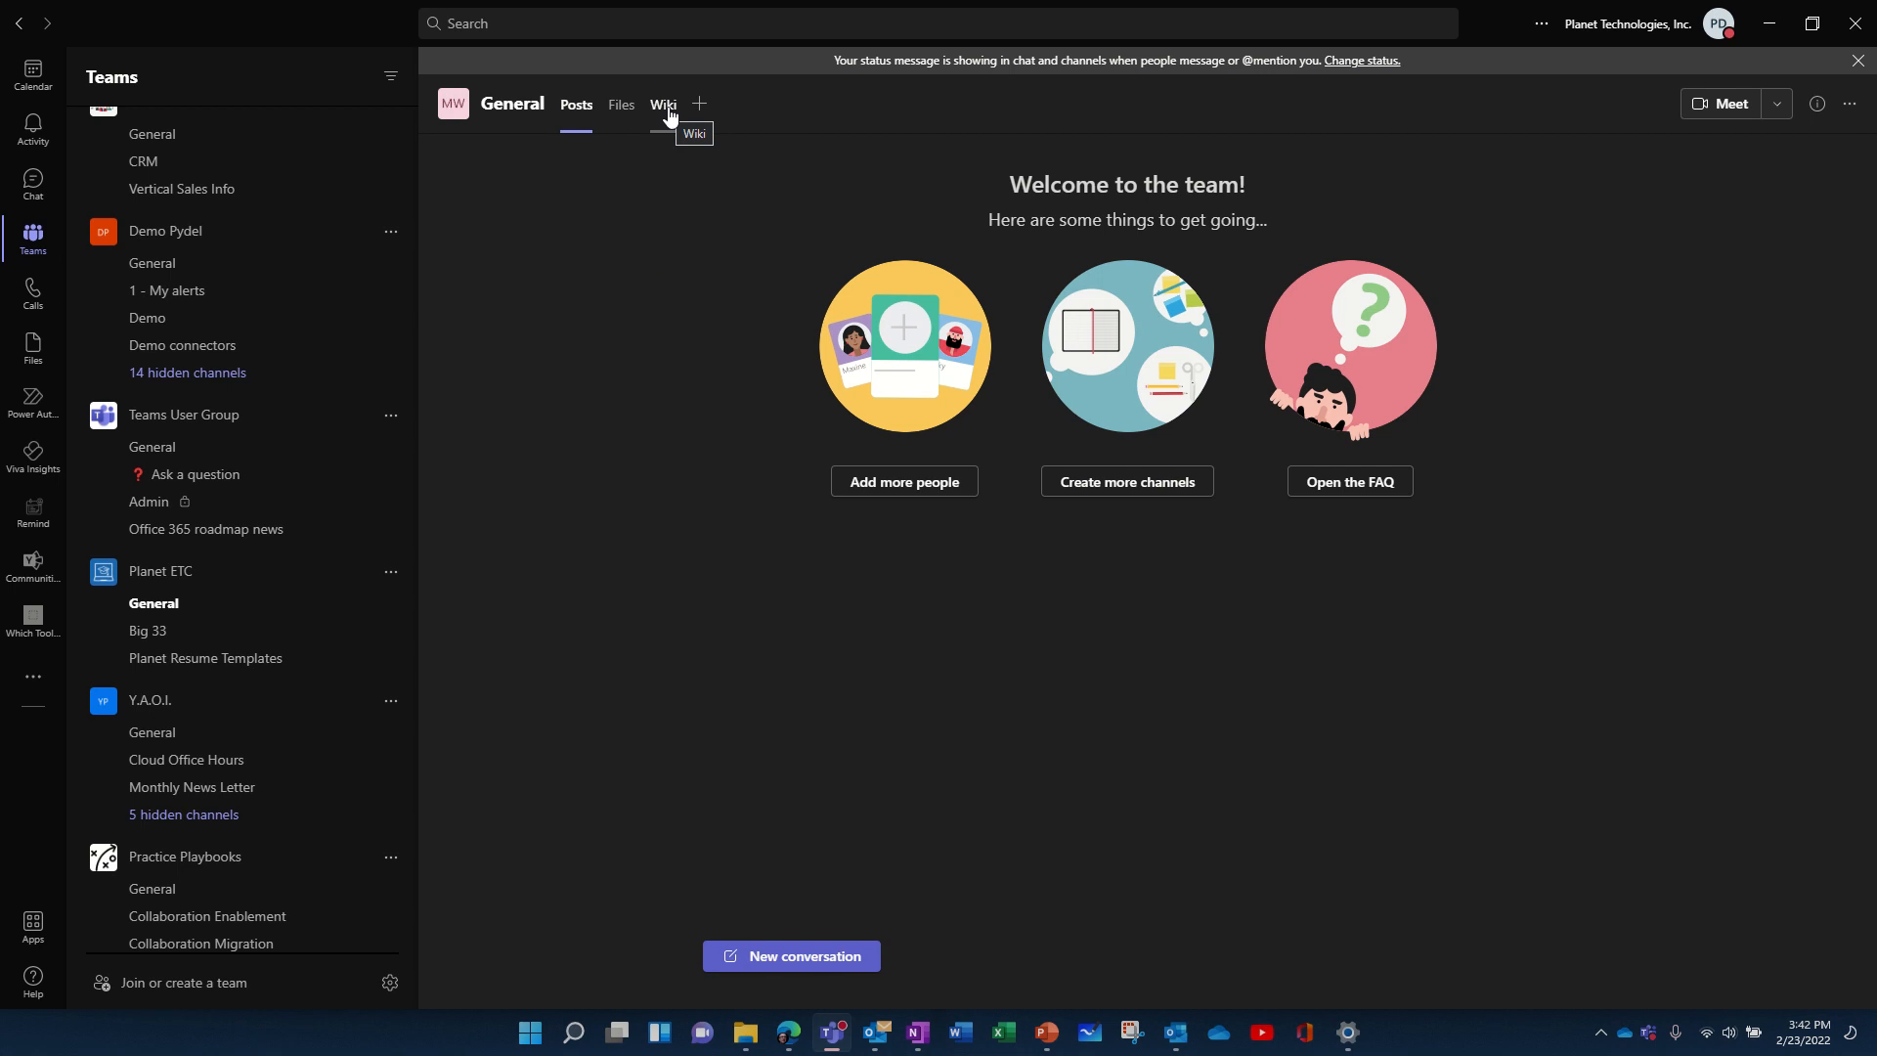
Remove the Wiki tab from the new team's General channel.
right_click(667, 112)
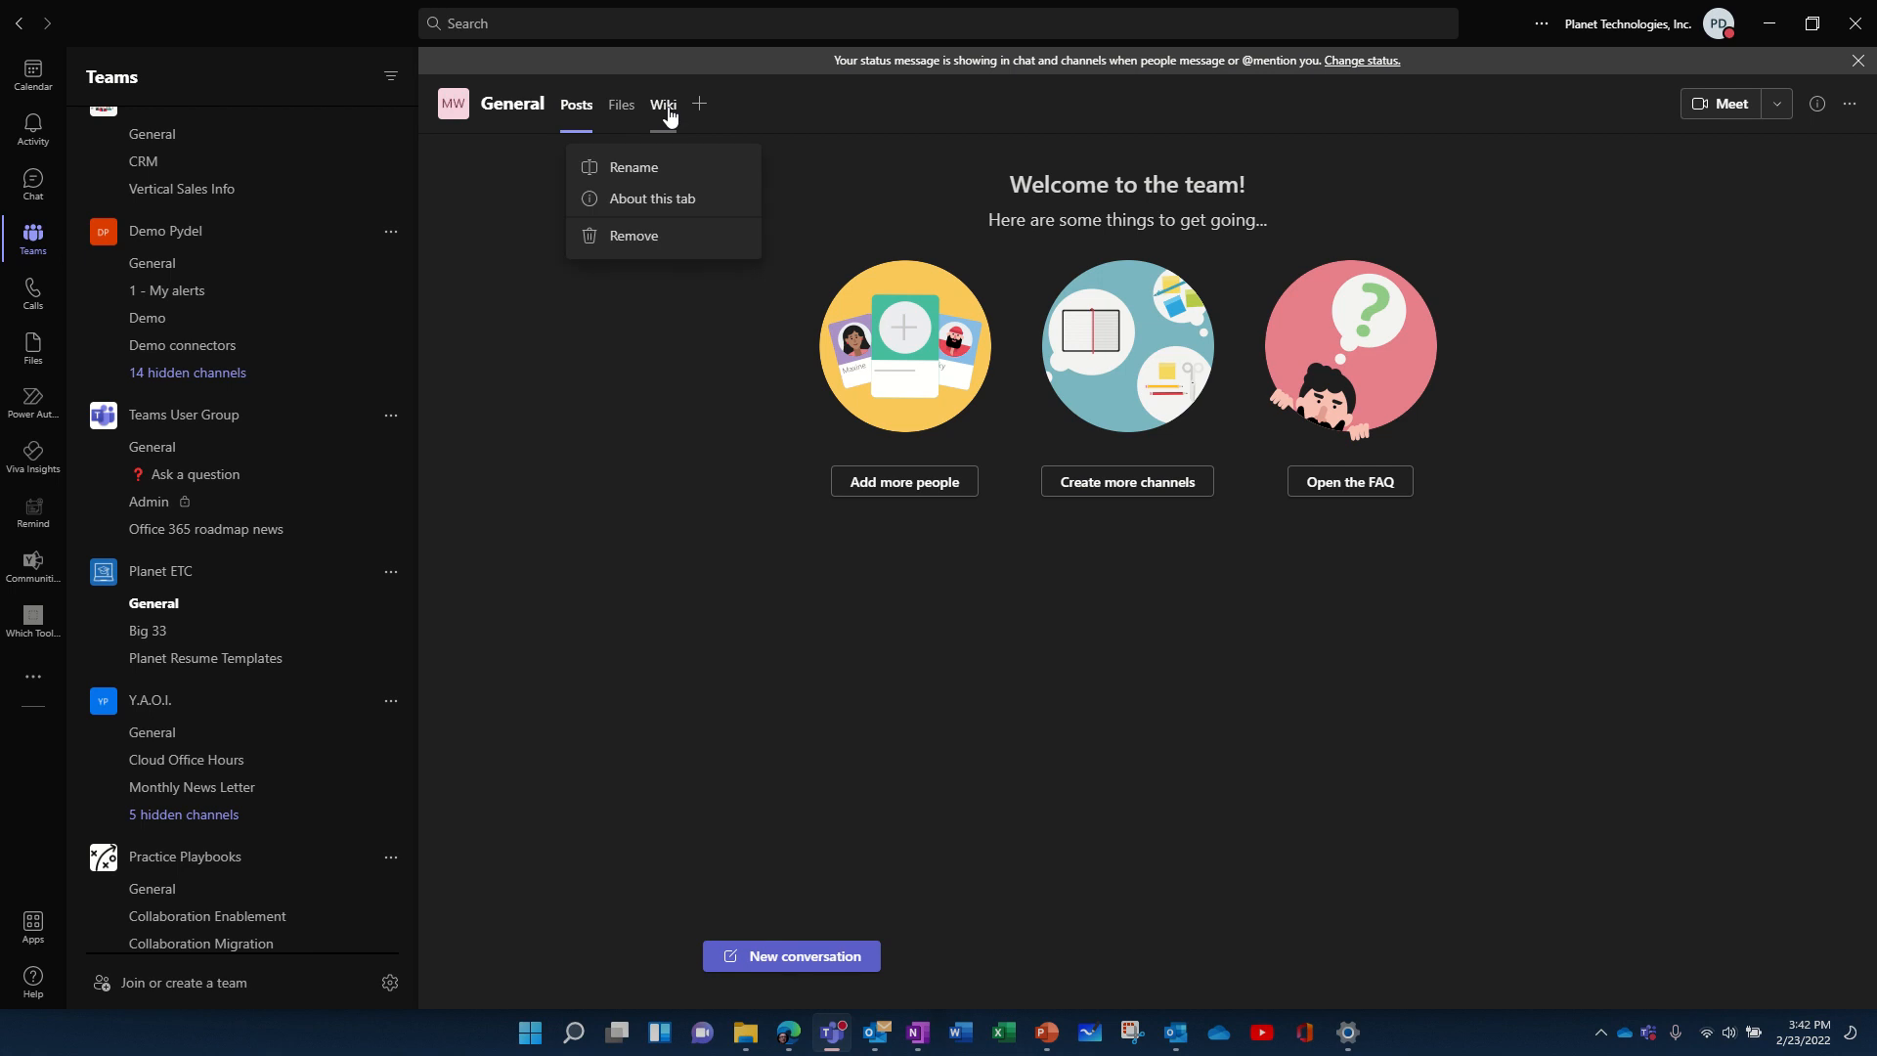
click(645, 230)
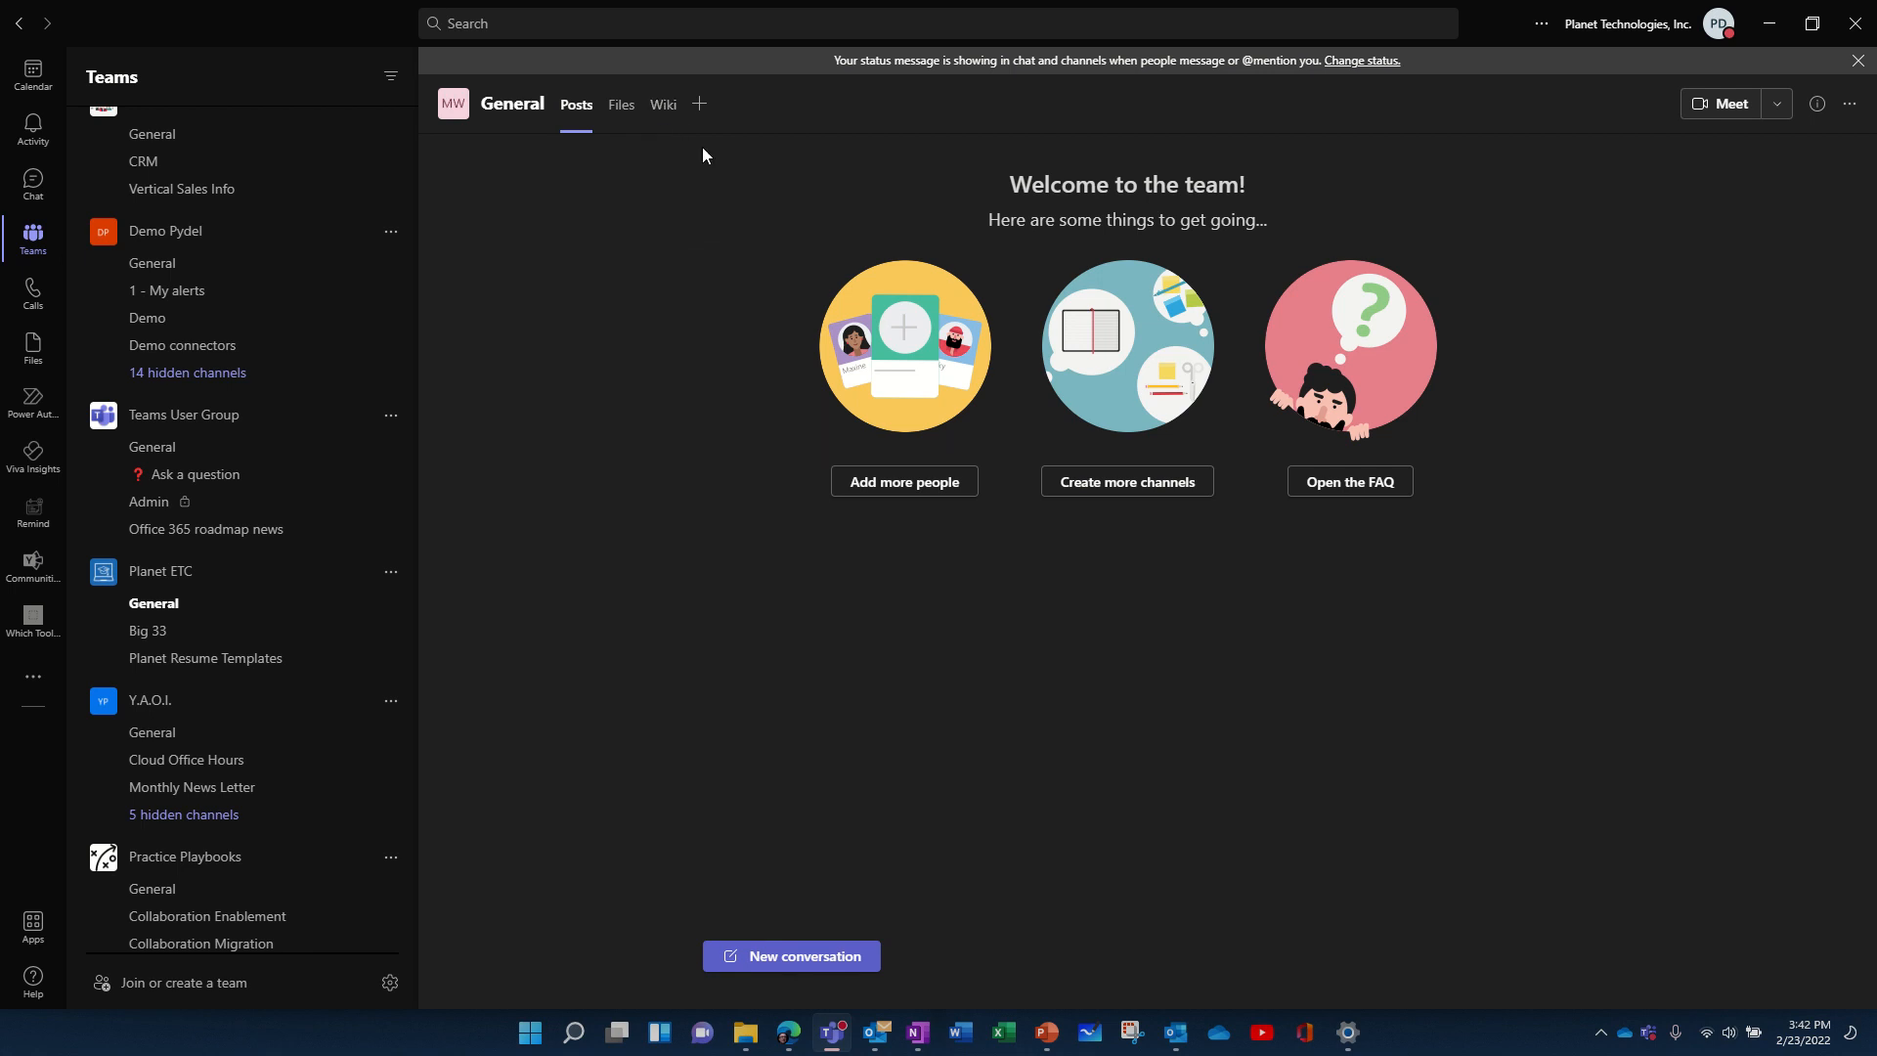
click(1152, 544)
Start adding a Website tab to the General channel and name it Outlook.
click(657, 105)
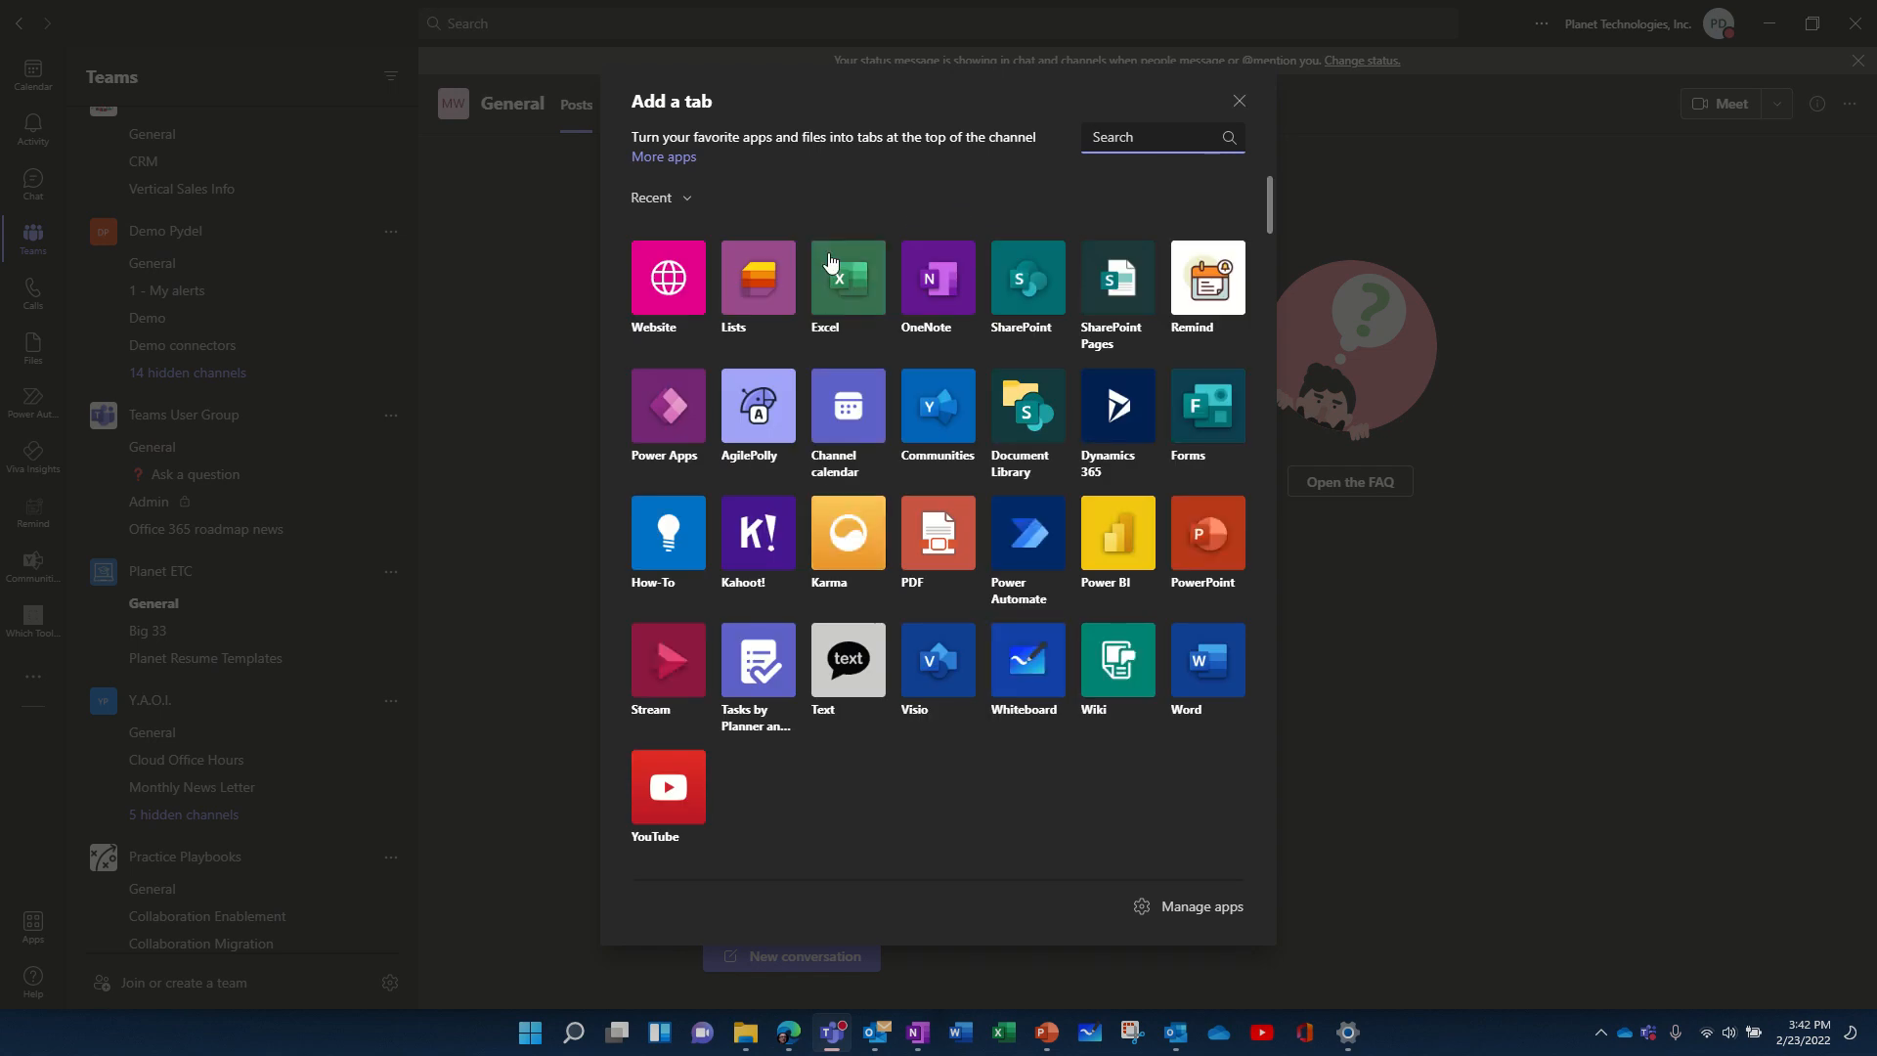
click(671, 274)
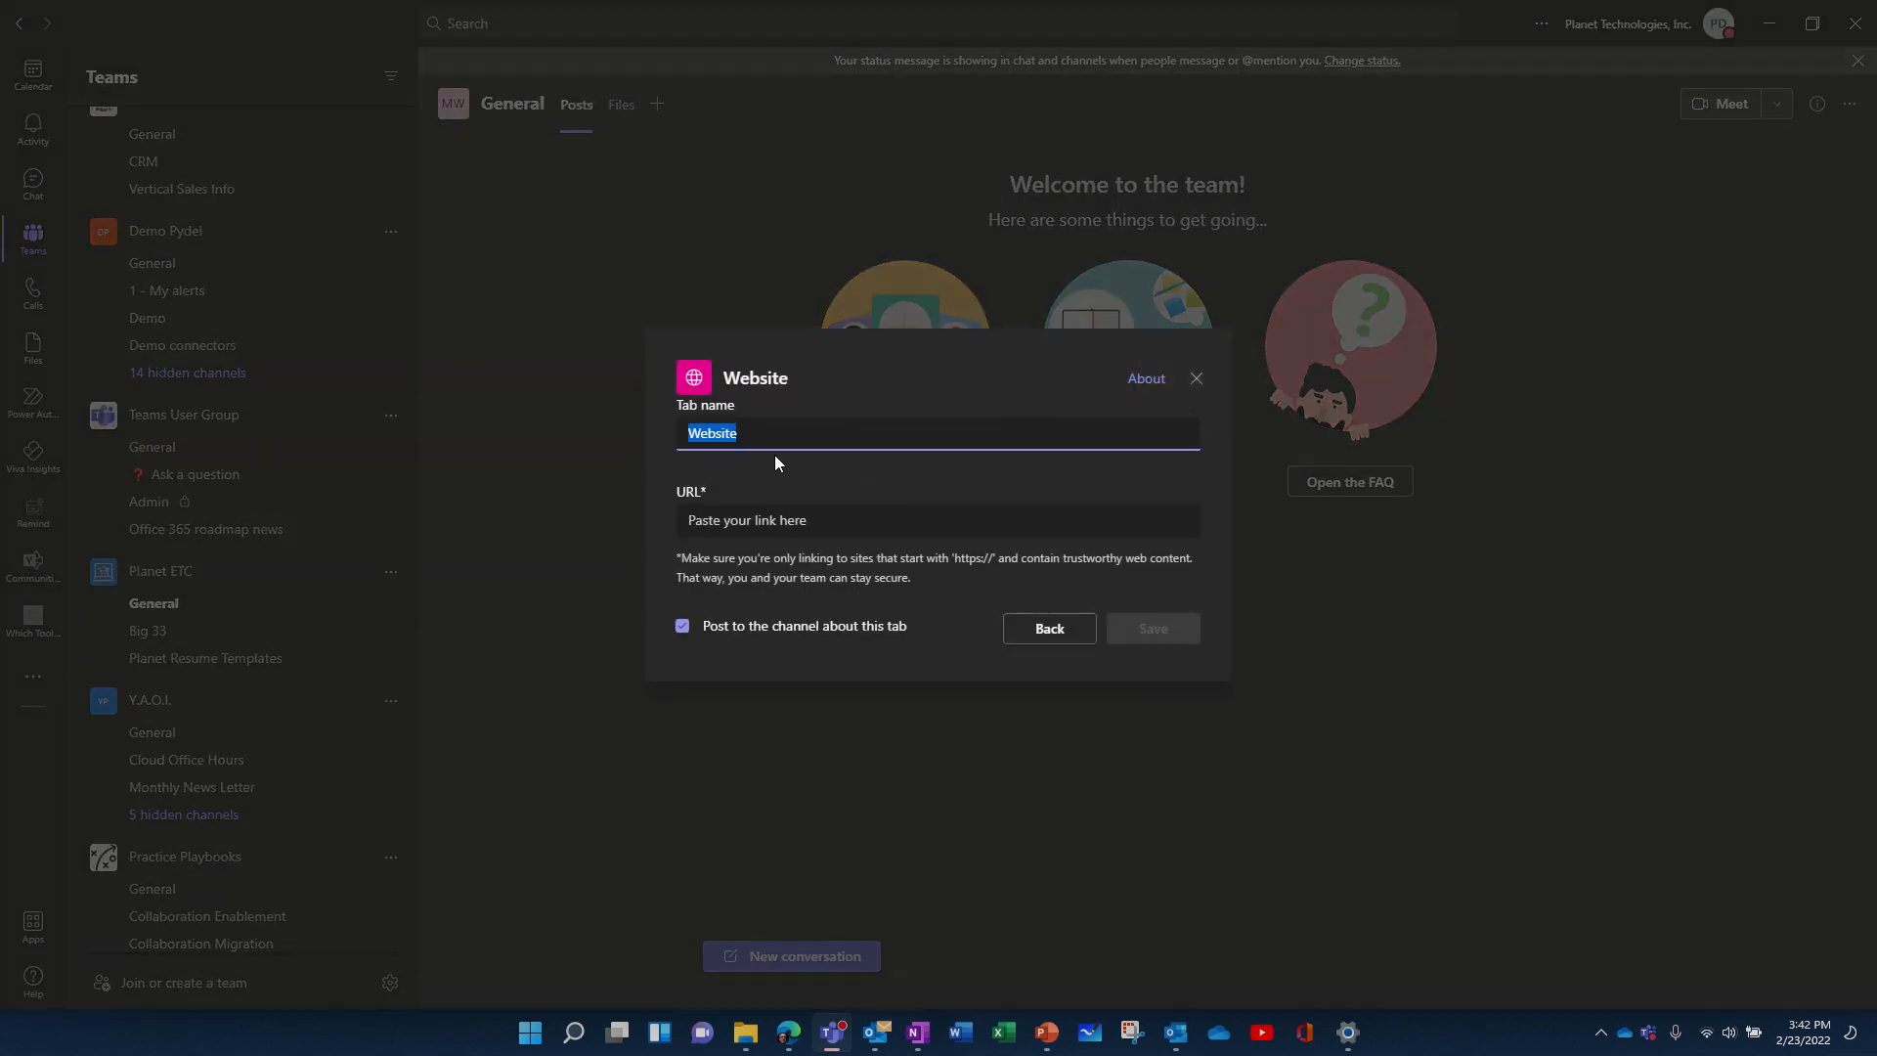
text(Ou)
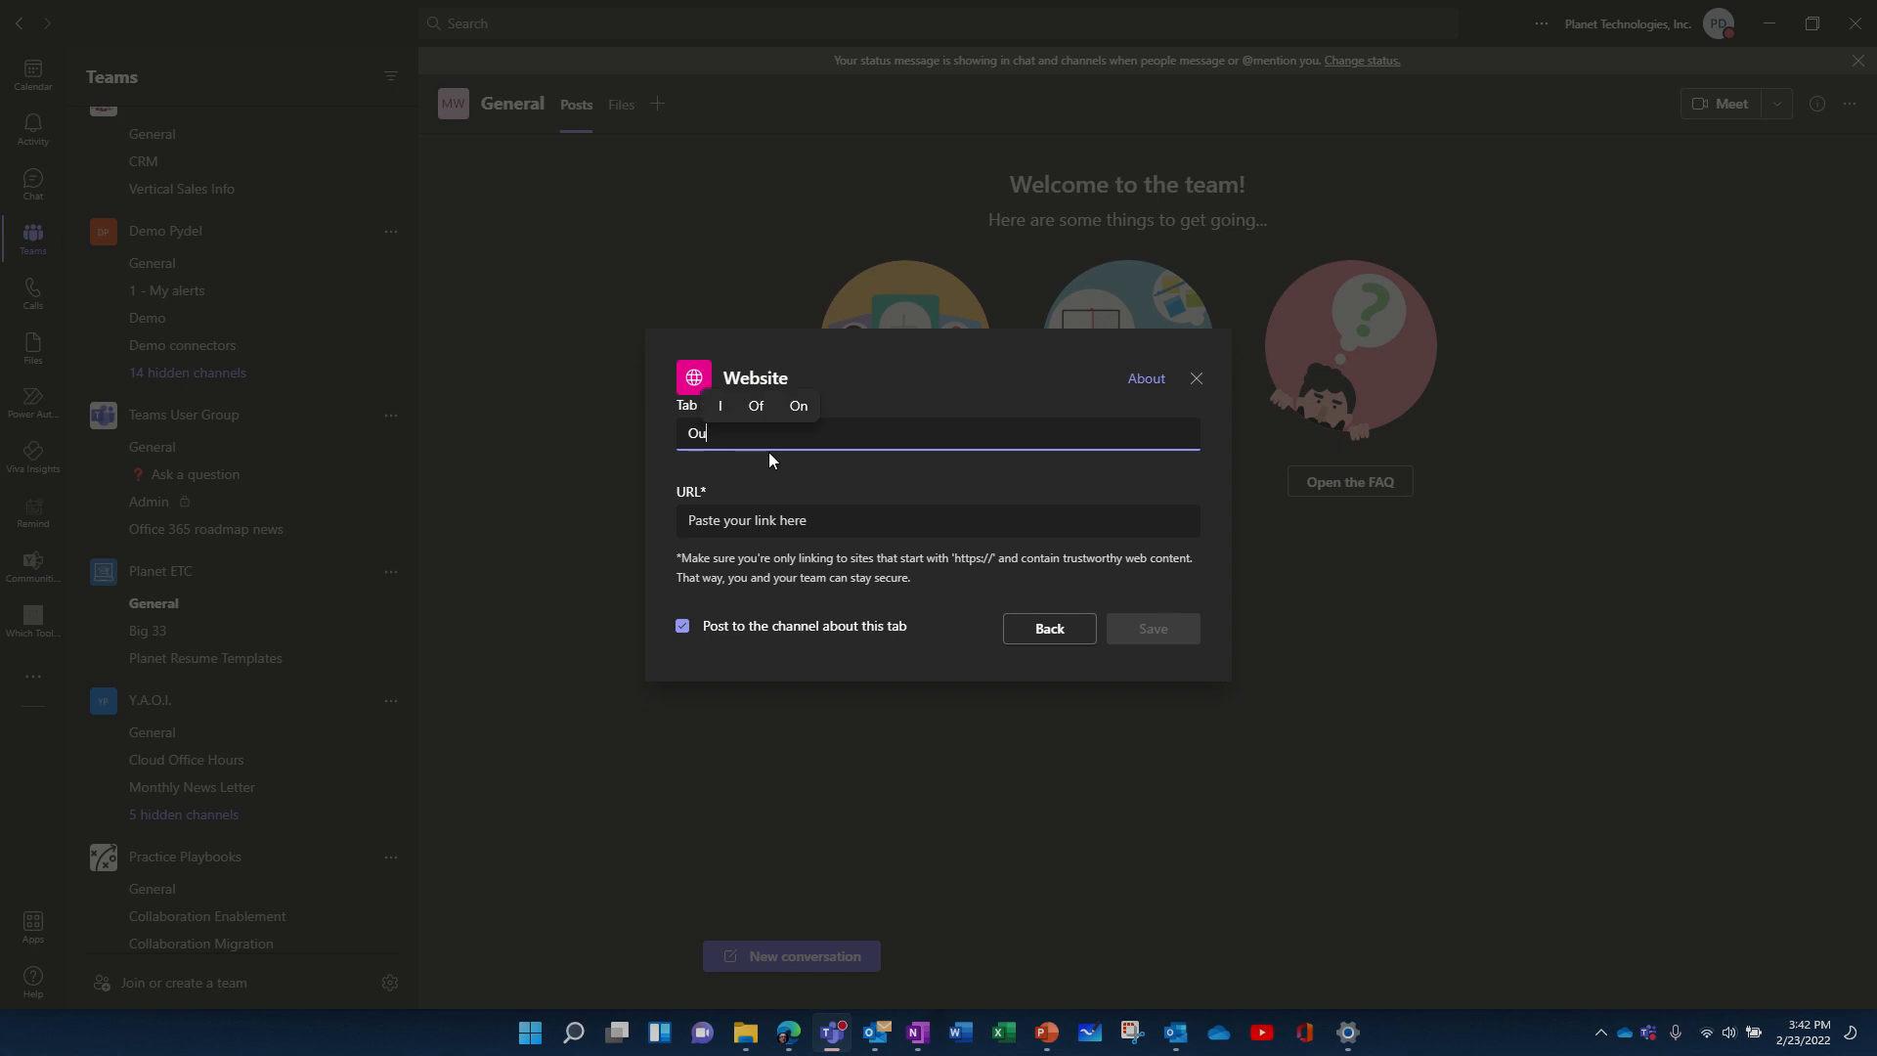
text(tlook)
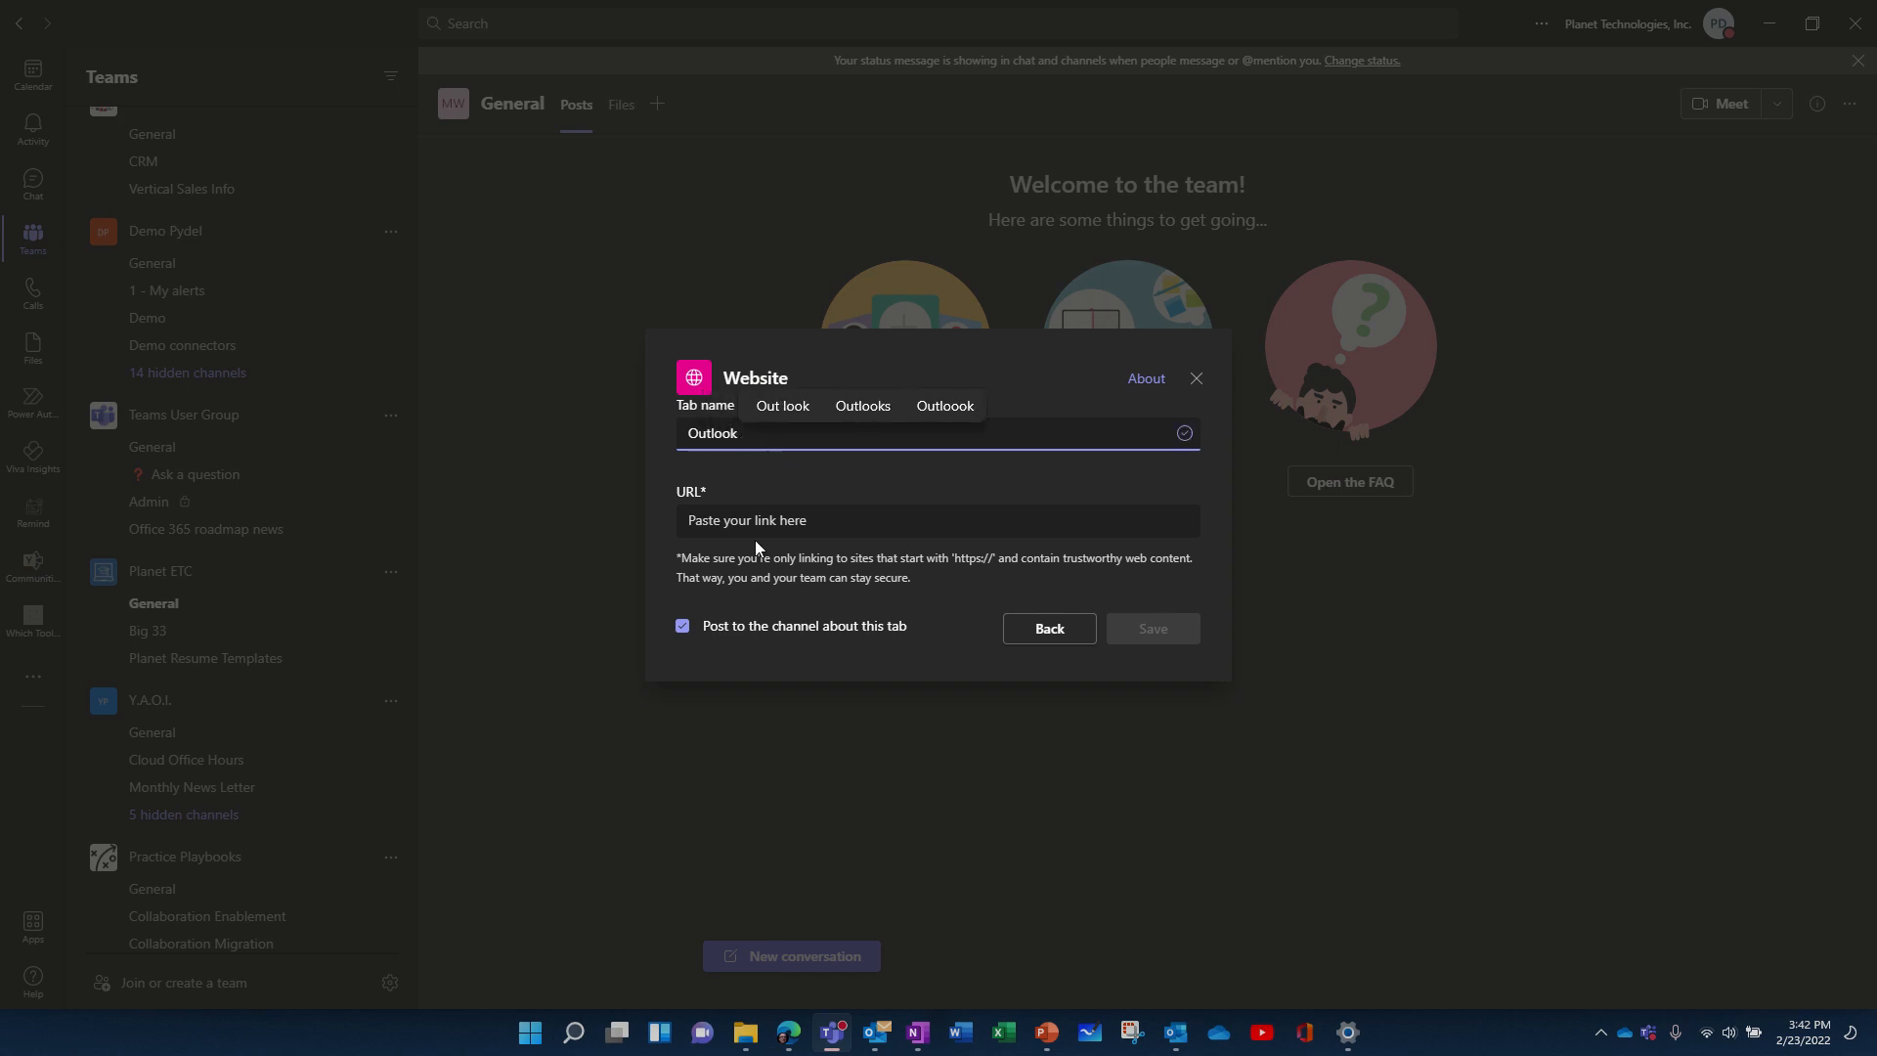
click(759, 528)
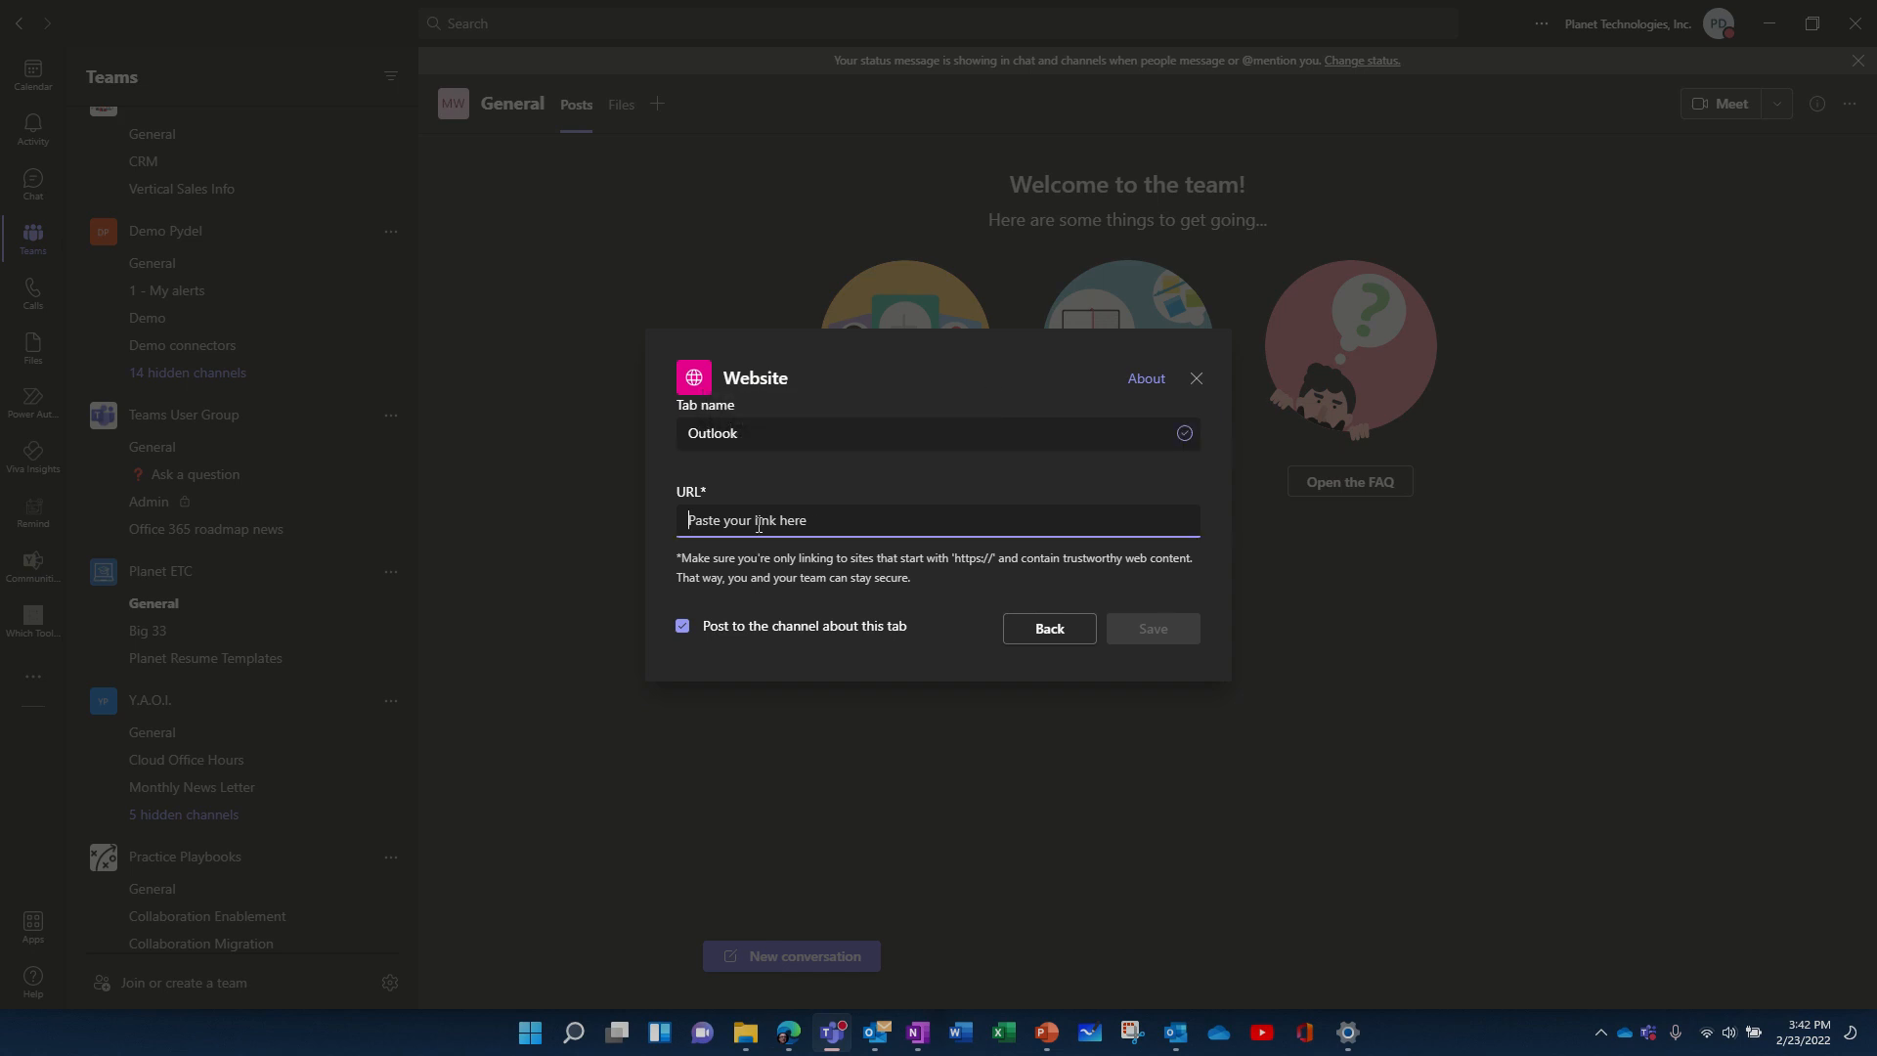
Switch to the Edge browser, open Outlook from the Office home page and copy its web address.
click(789, 1032)
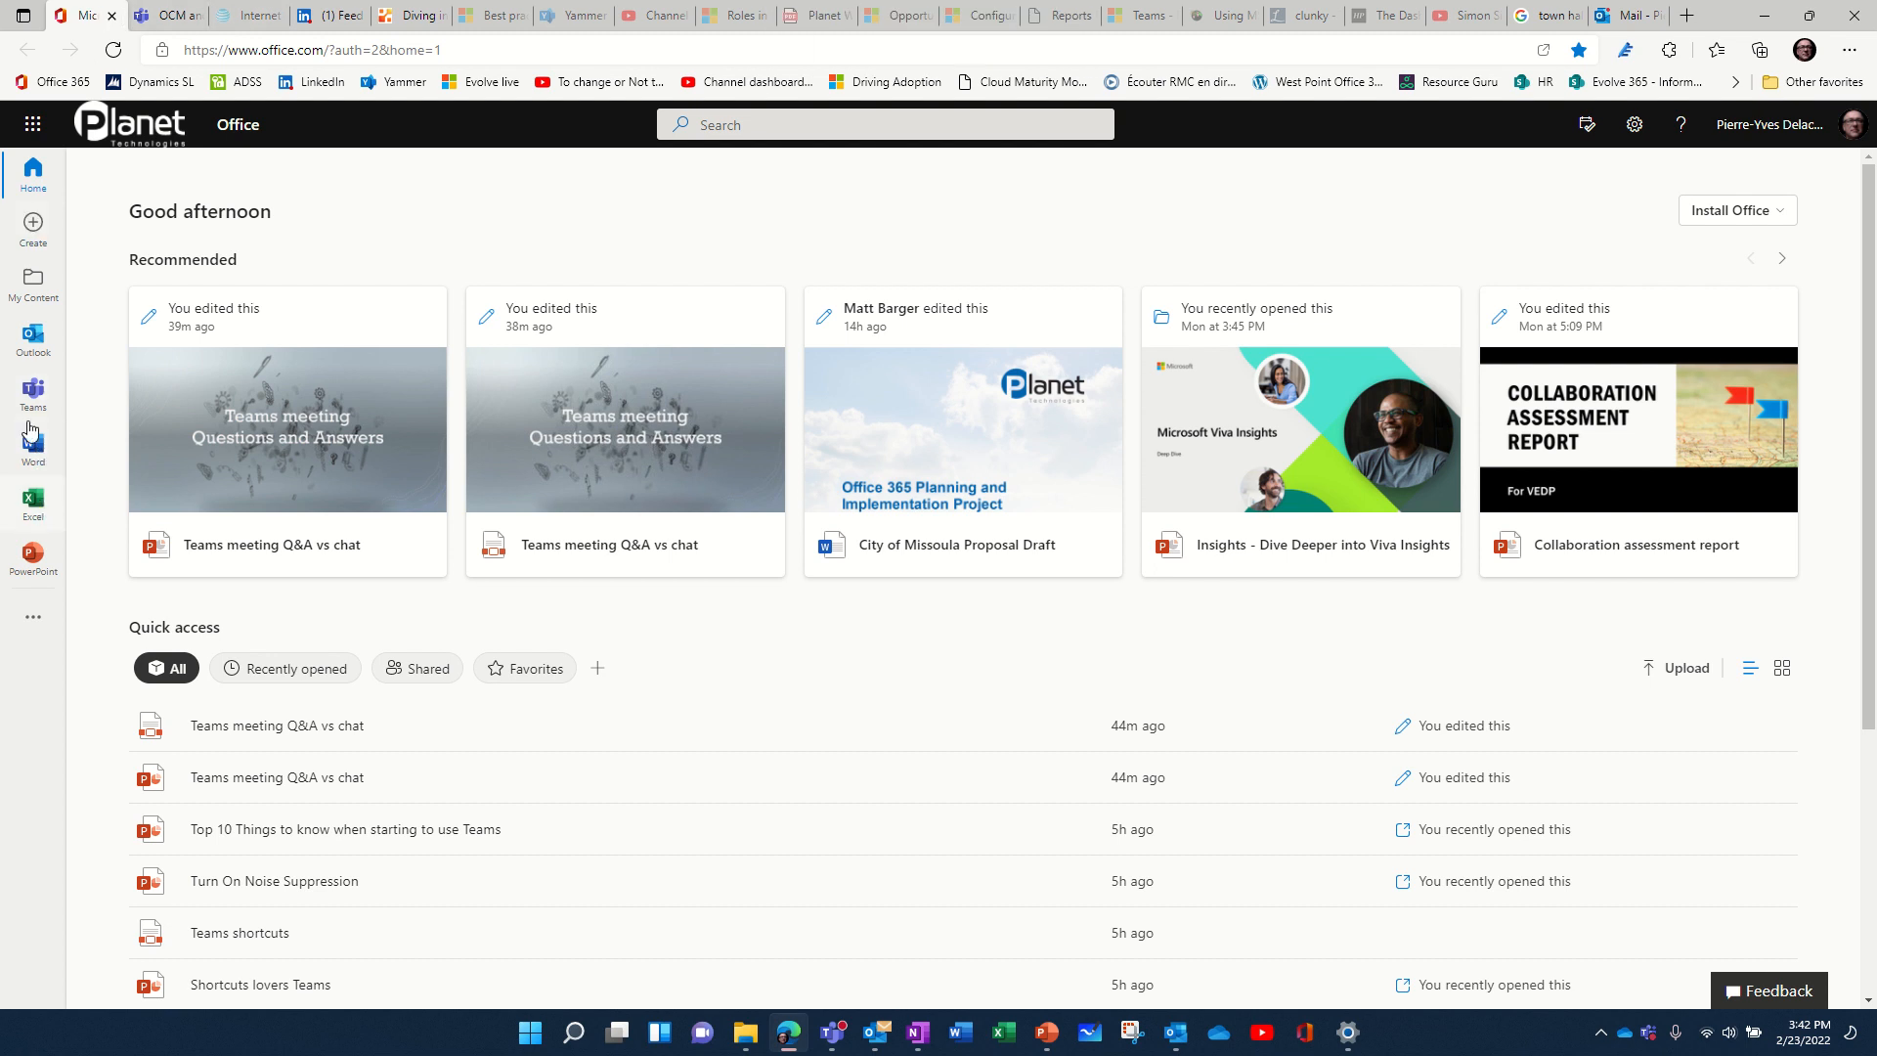
click(24, 343)
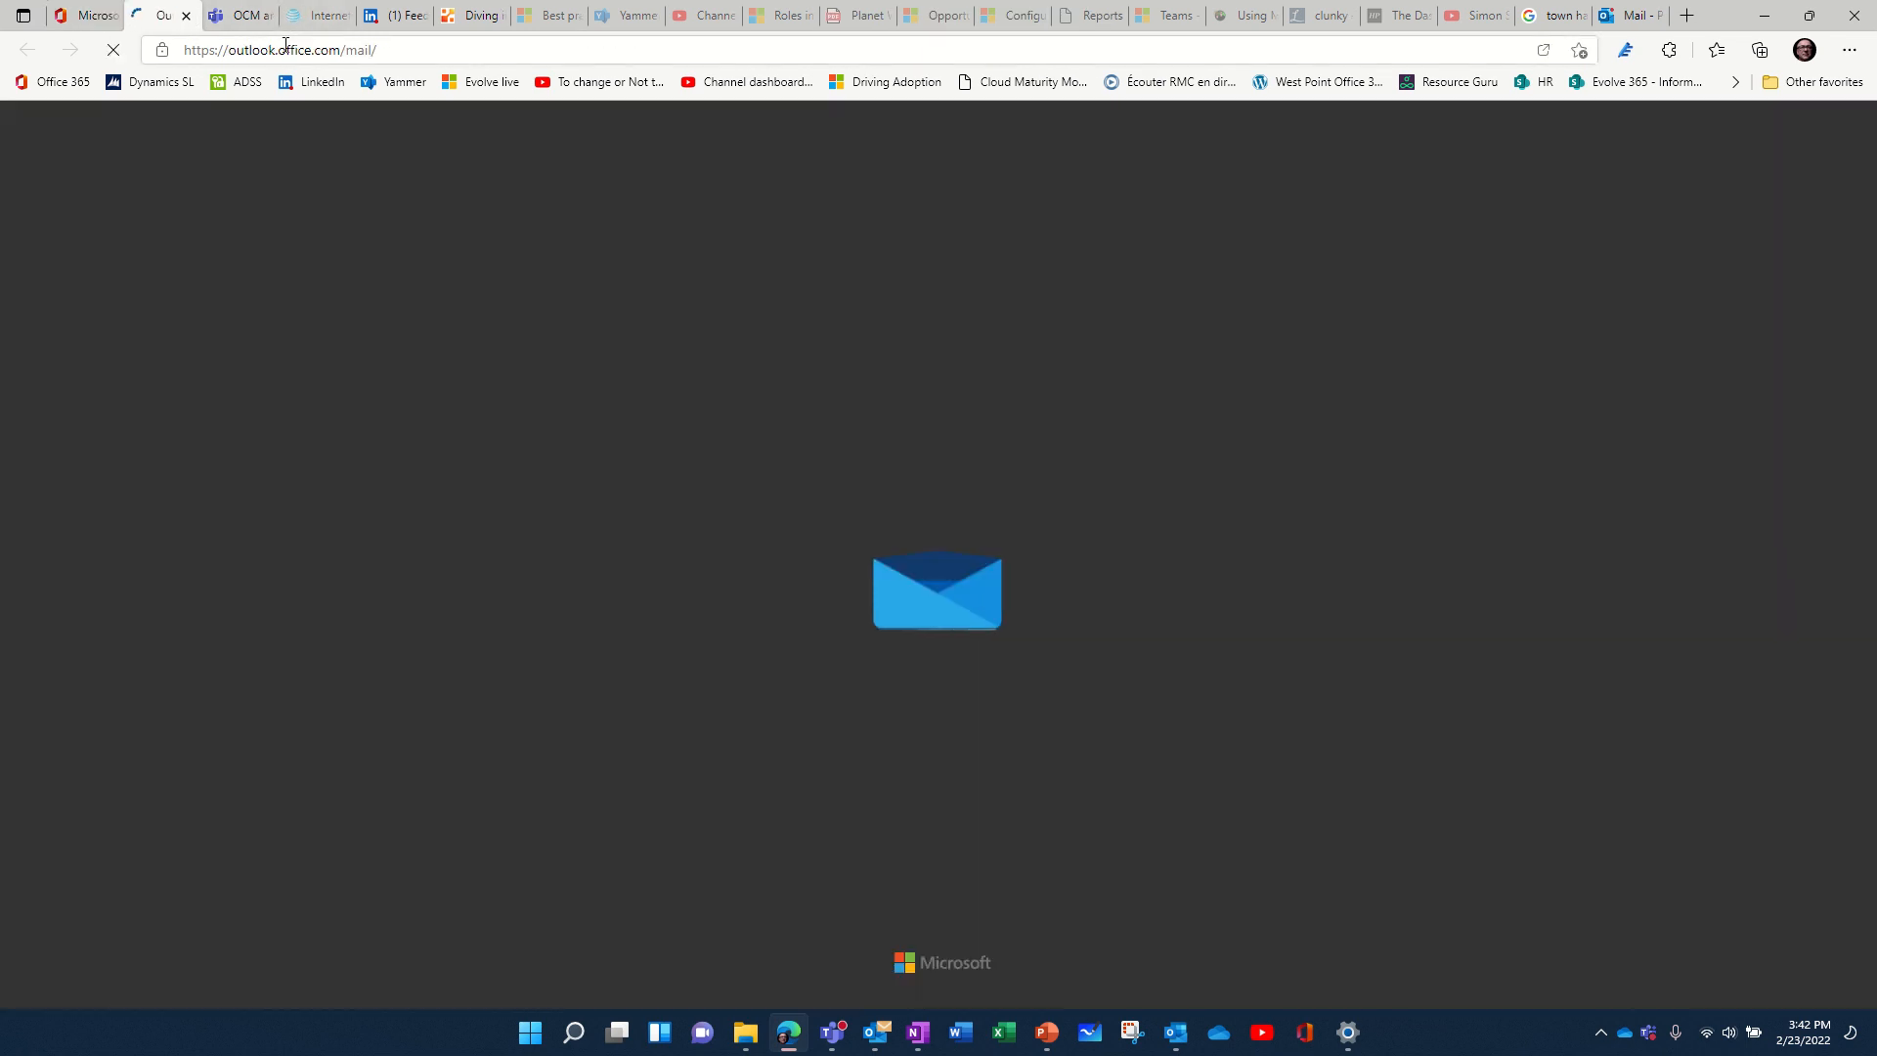
click(286, 50)
key(ctrl+c)
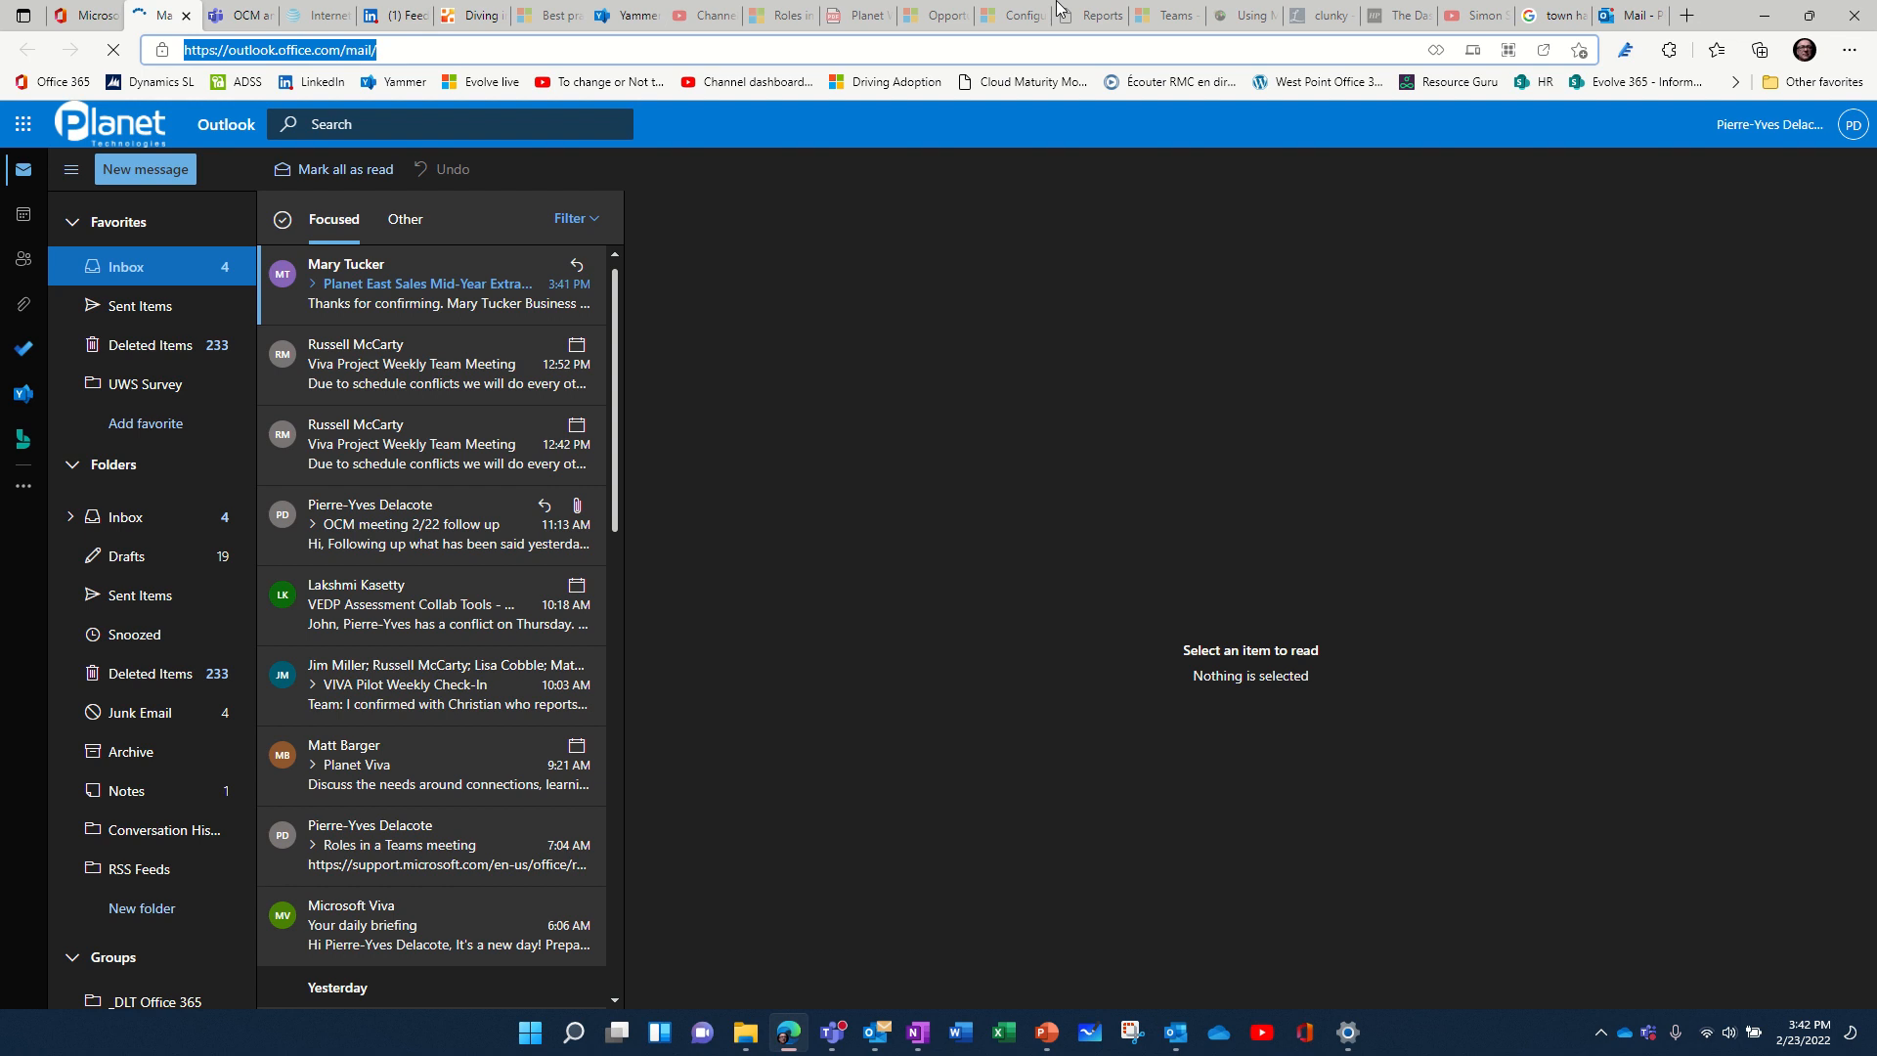
click(1765, 14)
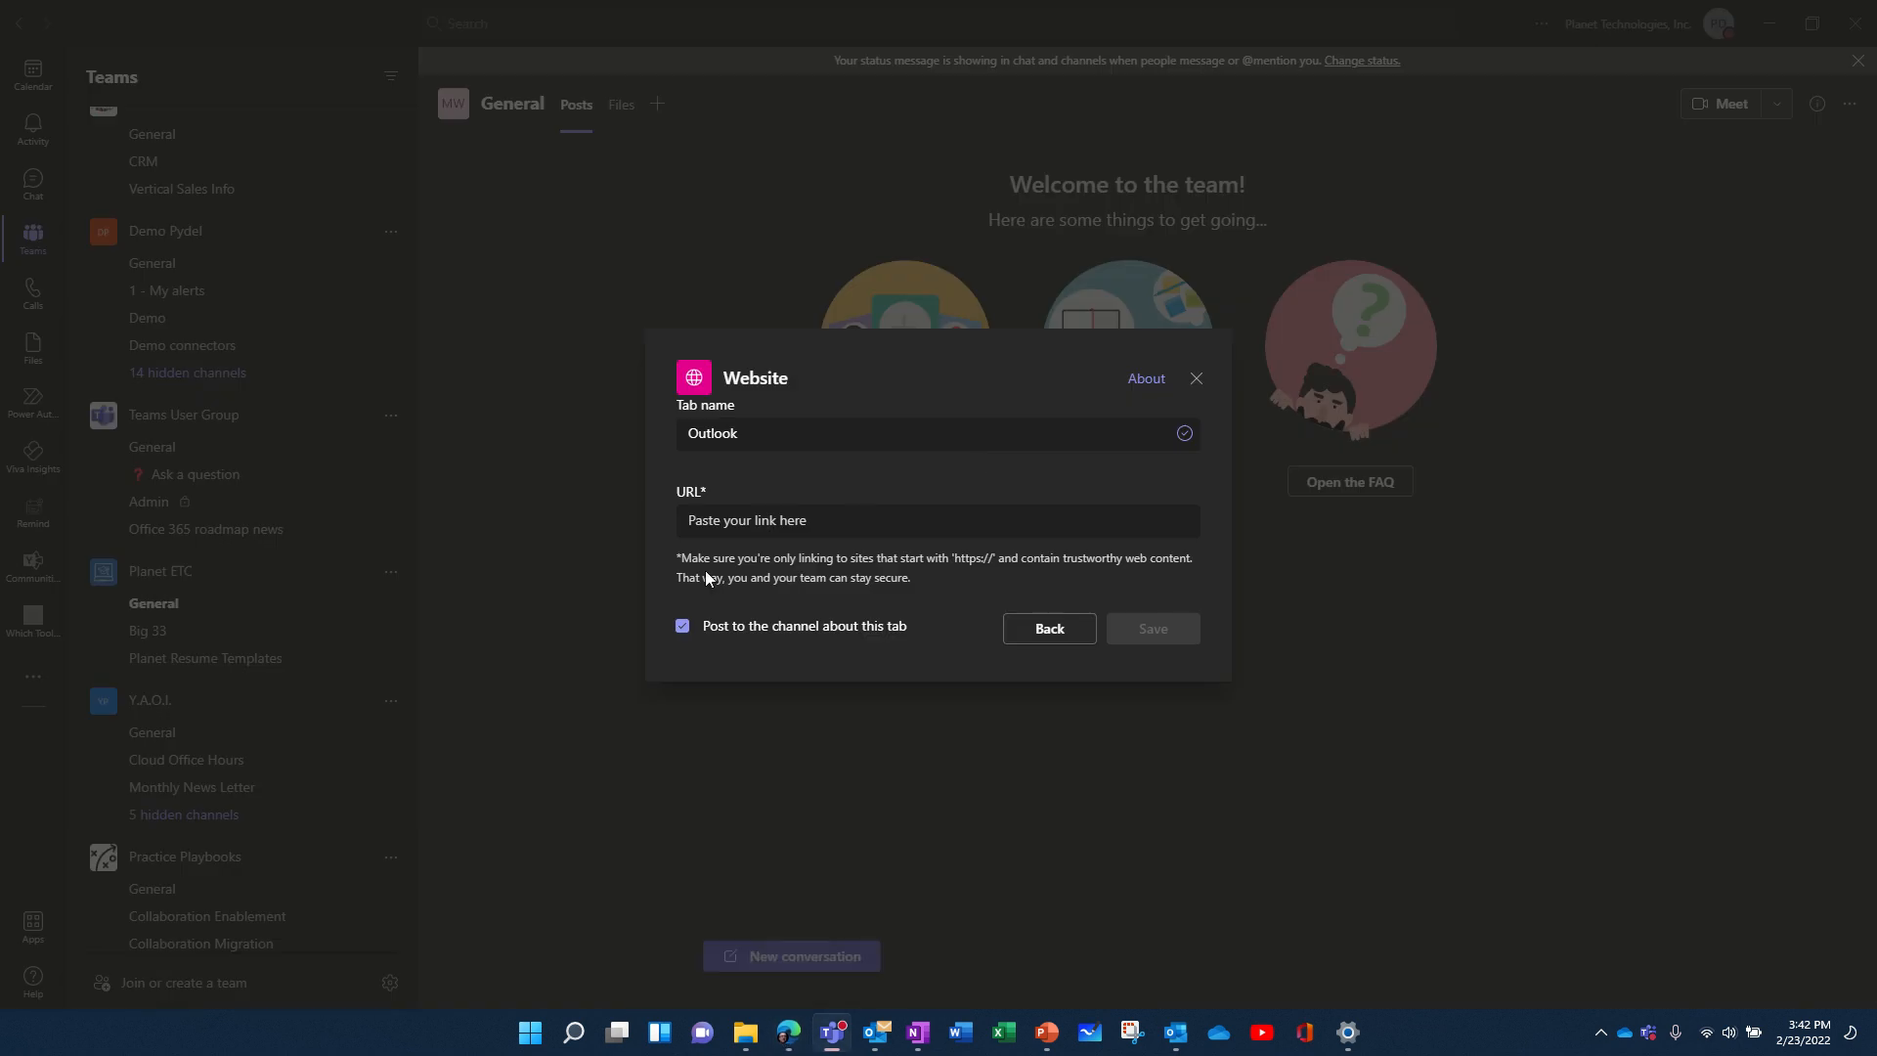
click(752, 525)
key(ctrl+v)
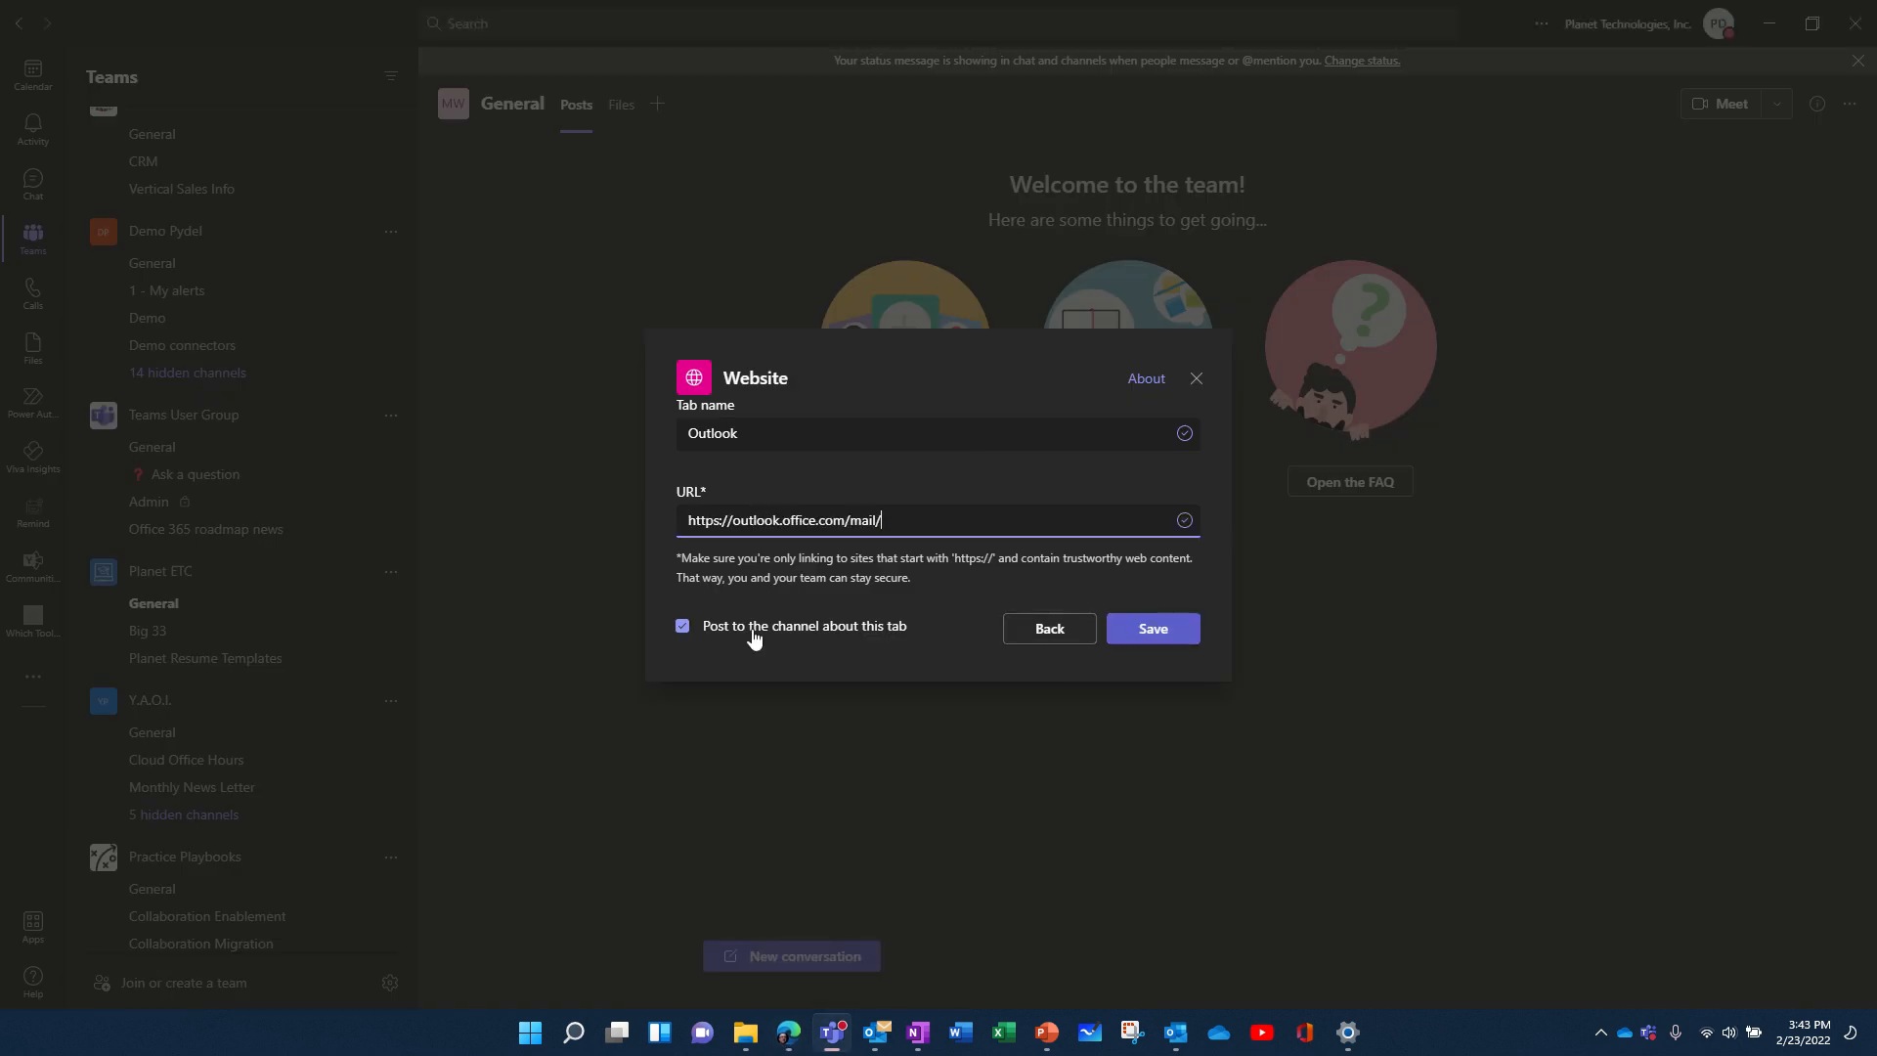
click(872, 641)
click(1160, 633)
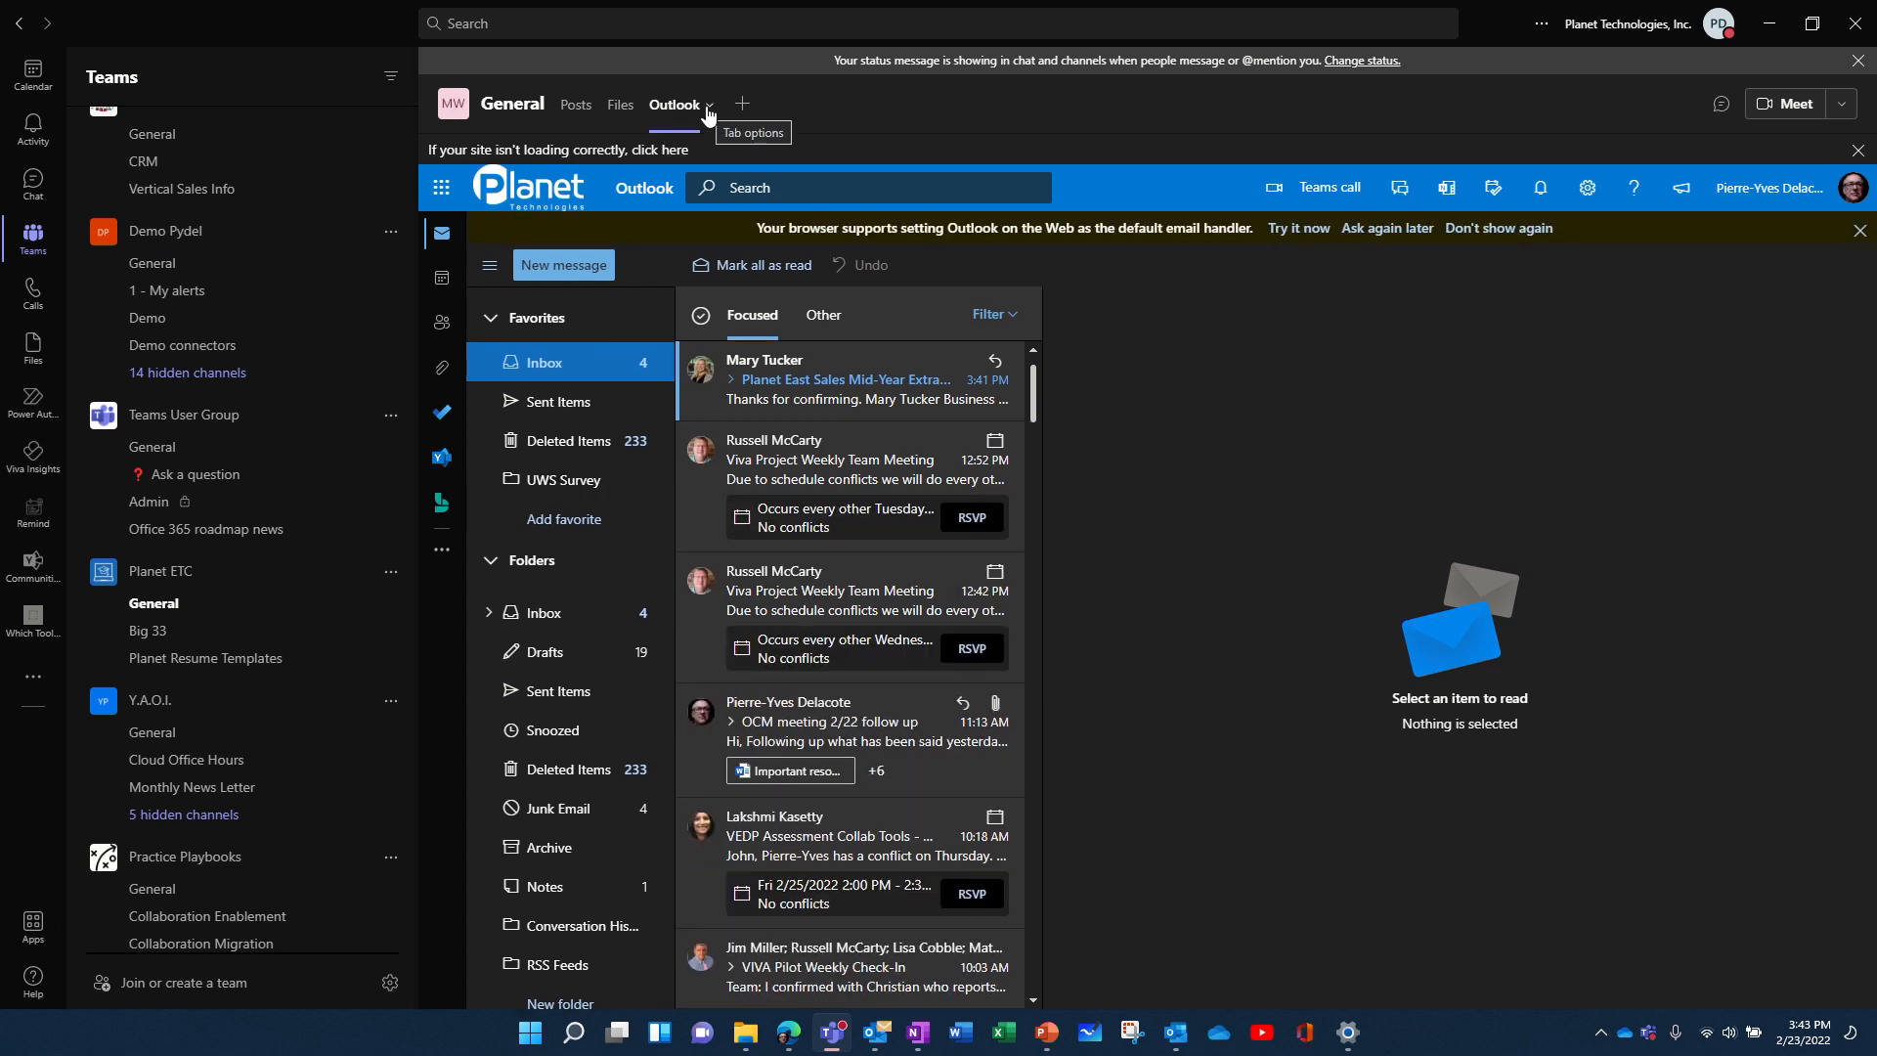
Show the calendar inside the new Outlook tab.
click(443, 278)
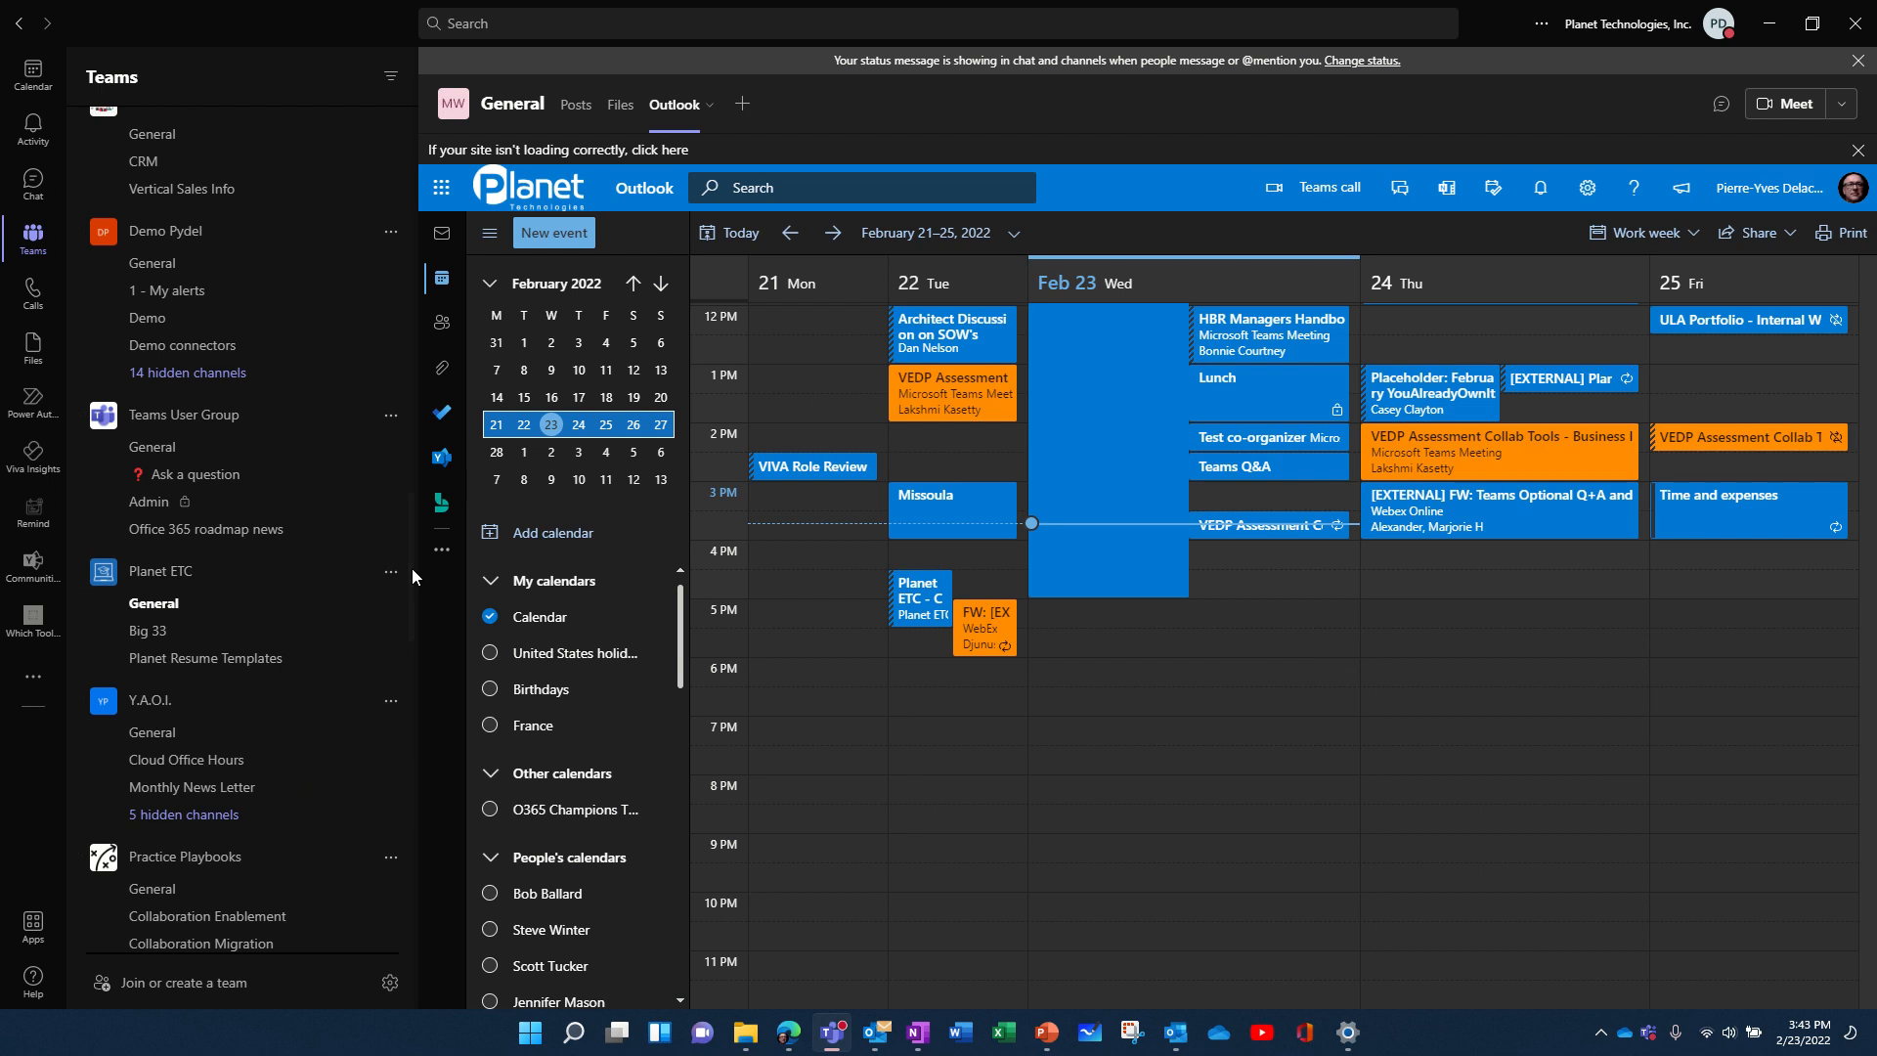
Move the My Workplace team up to the first position in the list of your teams.
drag(410, 569, 406, 952)
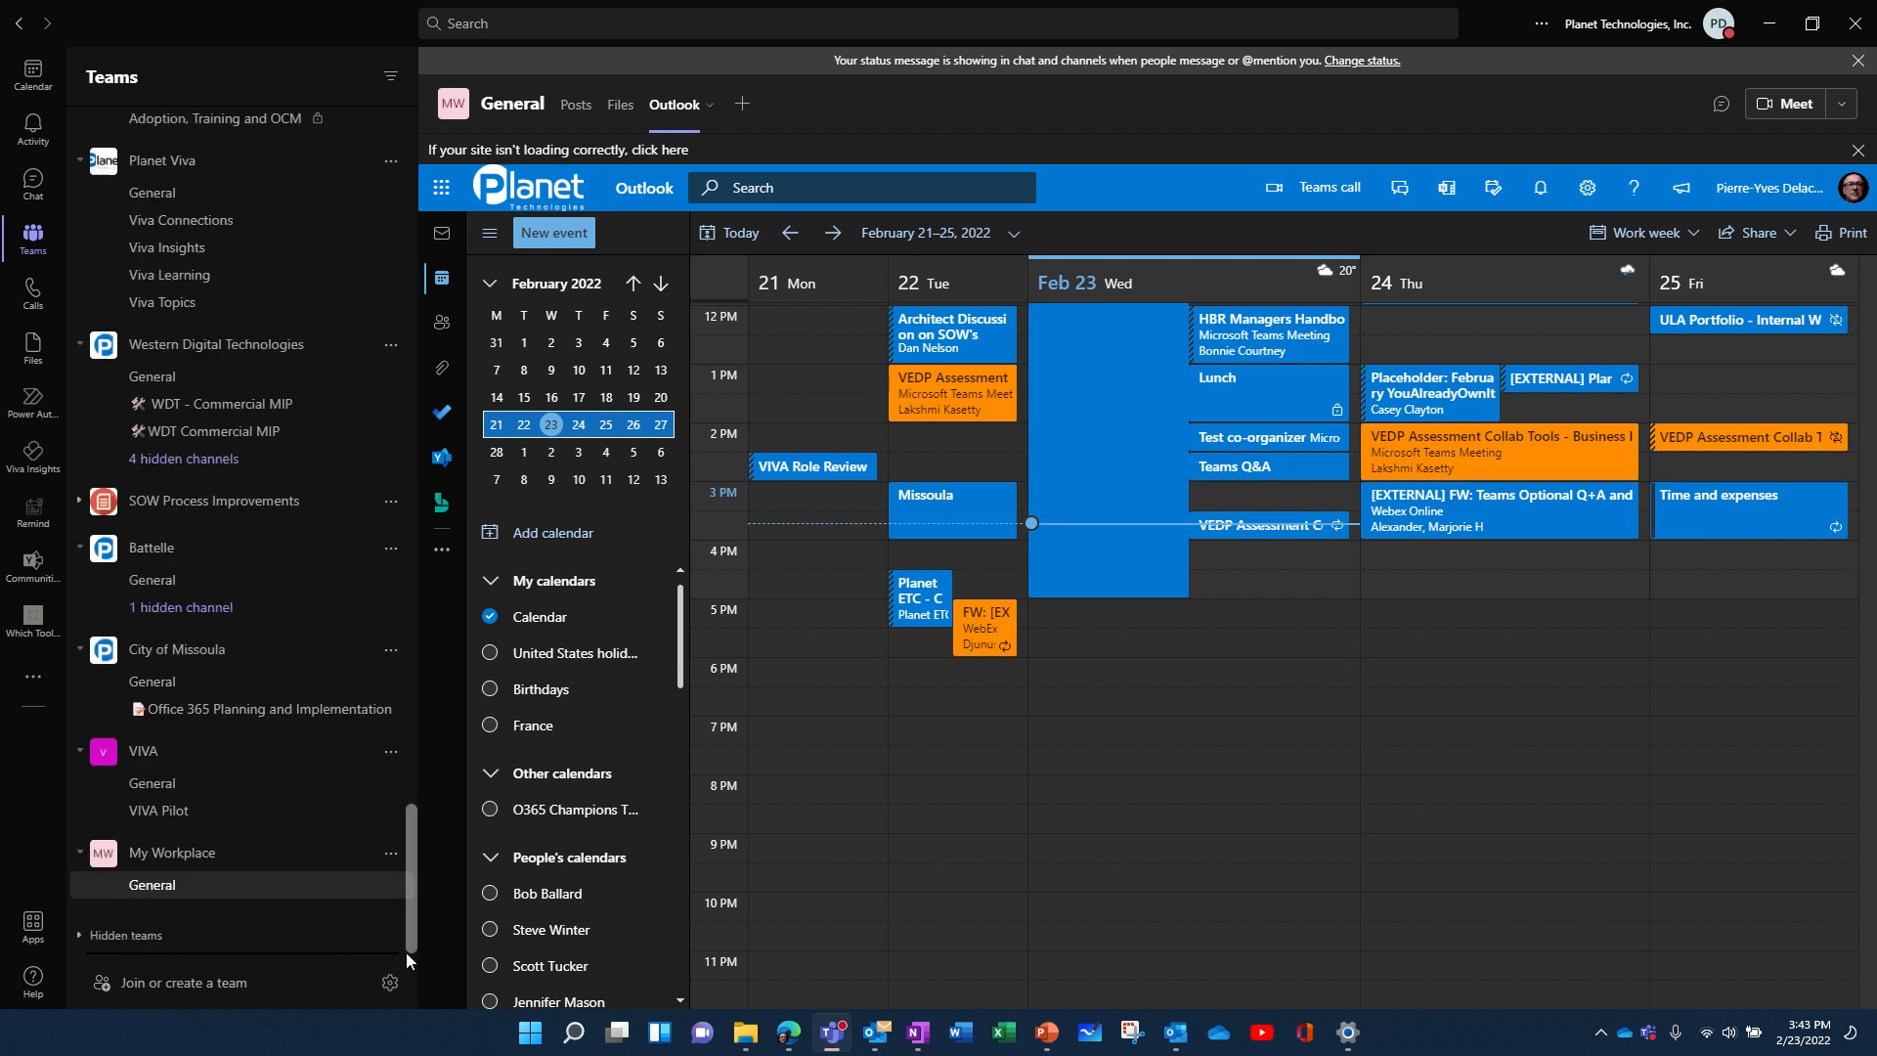
click(250, 886)
key(ctrl+shift+Up)
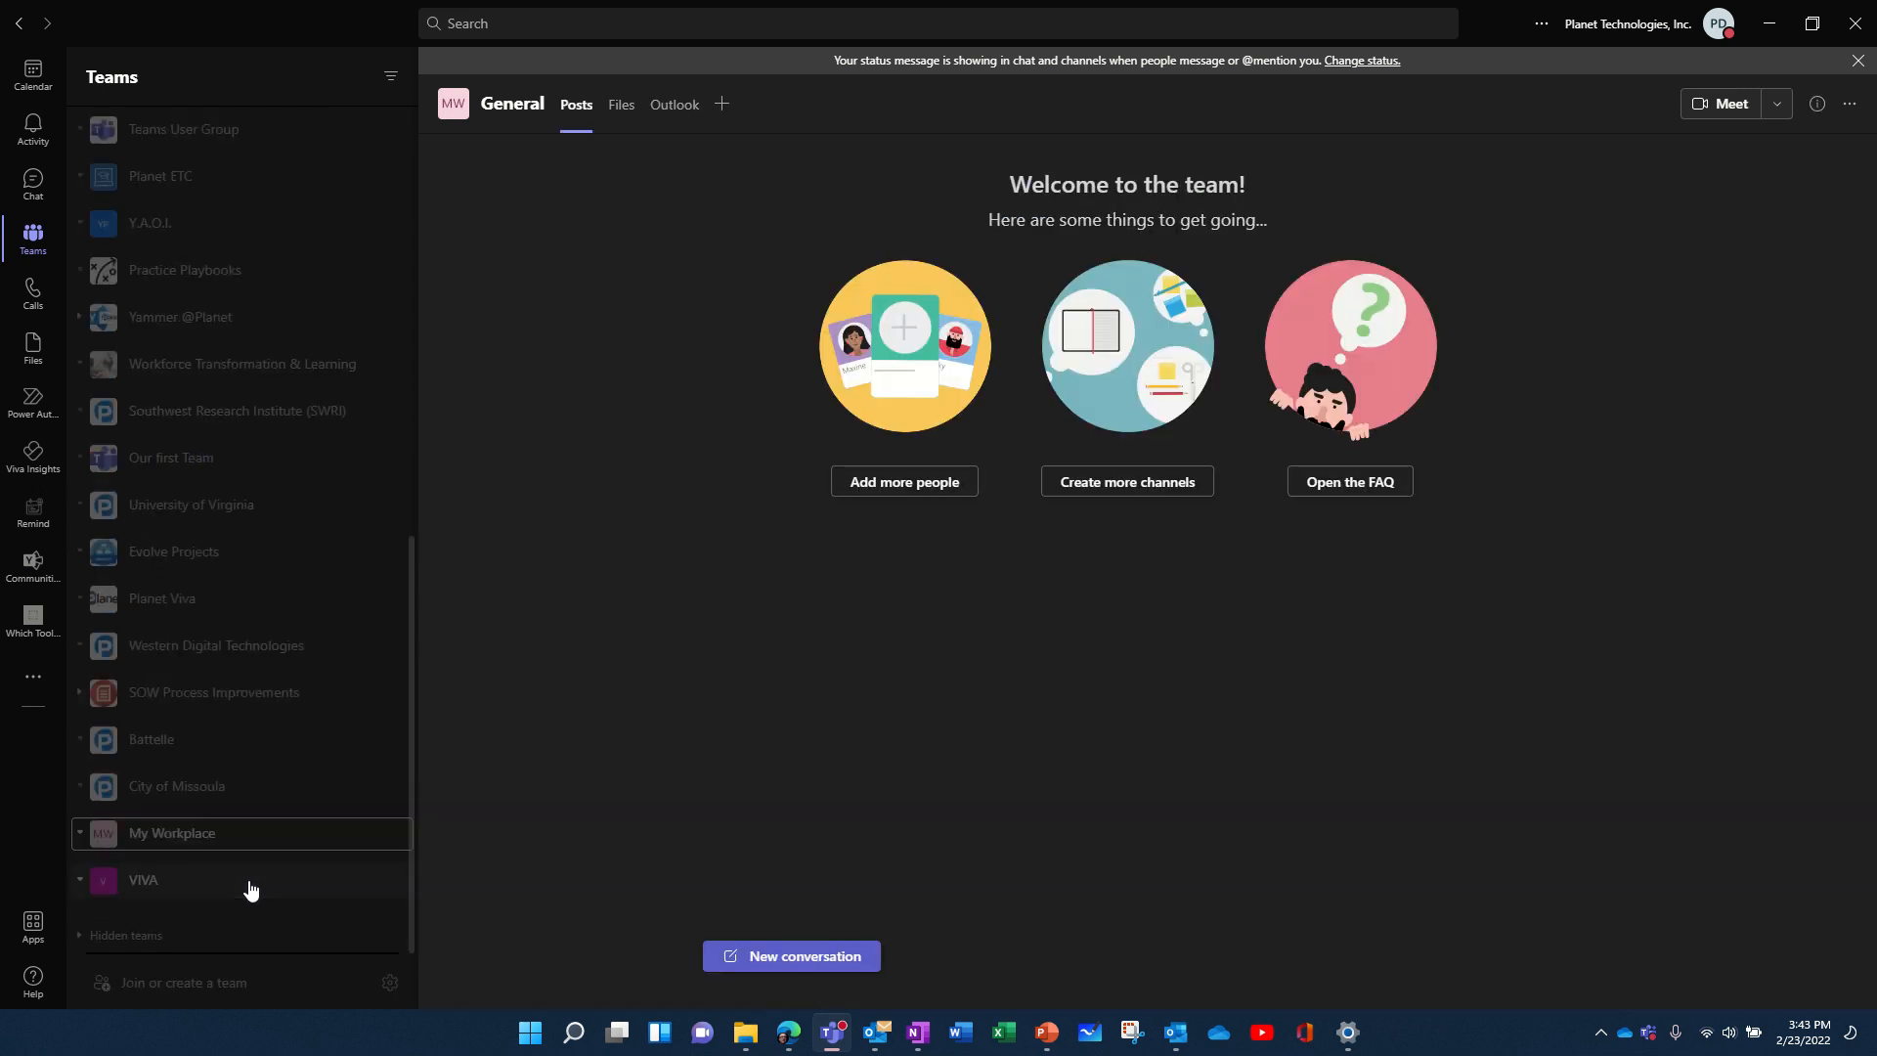
key(ctrl+shift+Up)
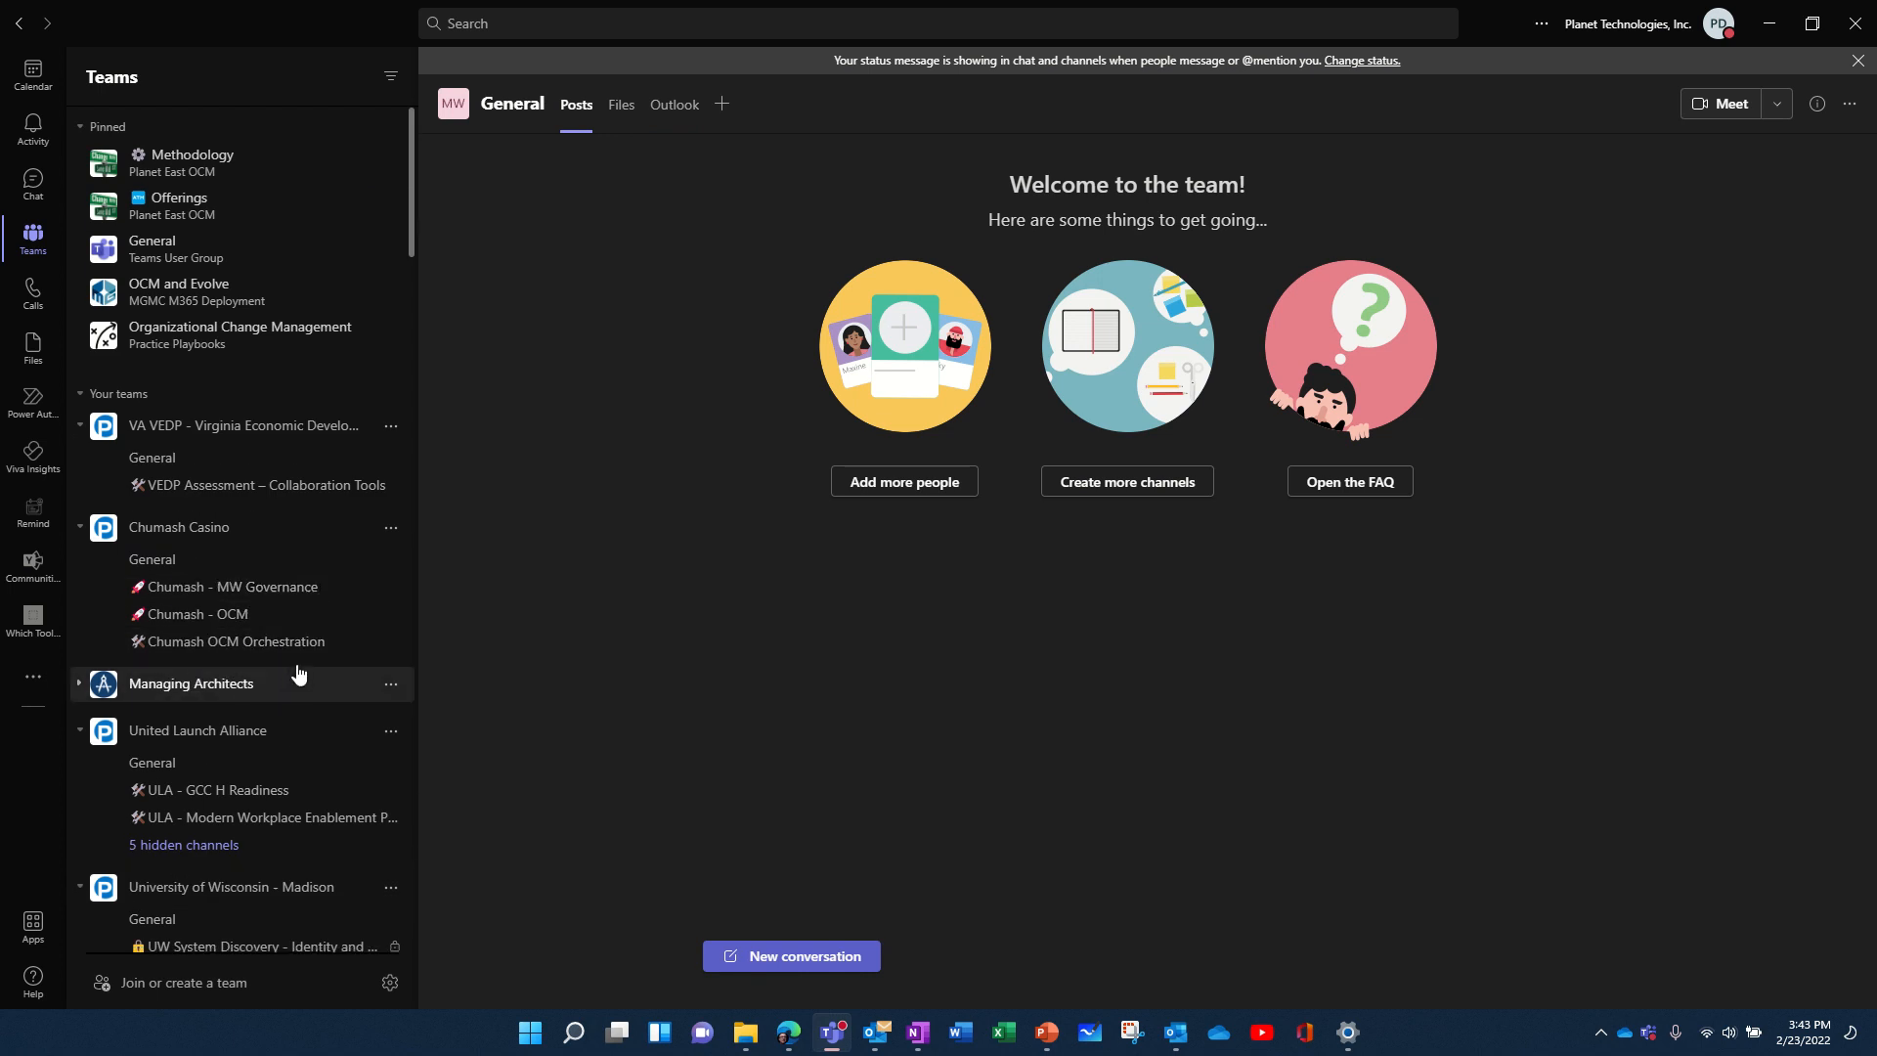
scroll(299, 674, down, 2)
drag(408, 247, 396, 165)
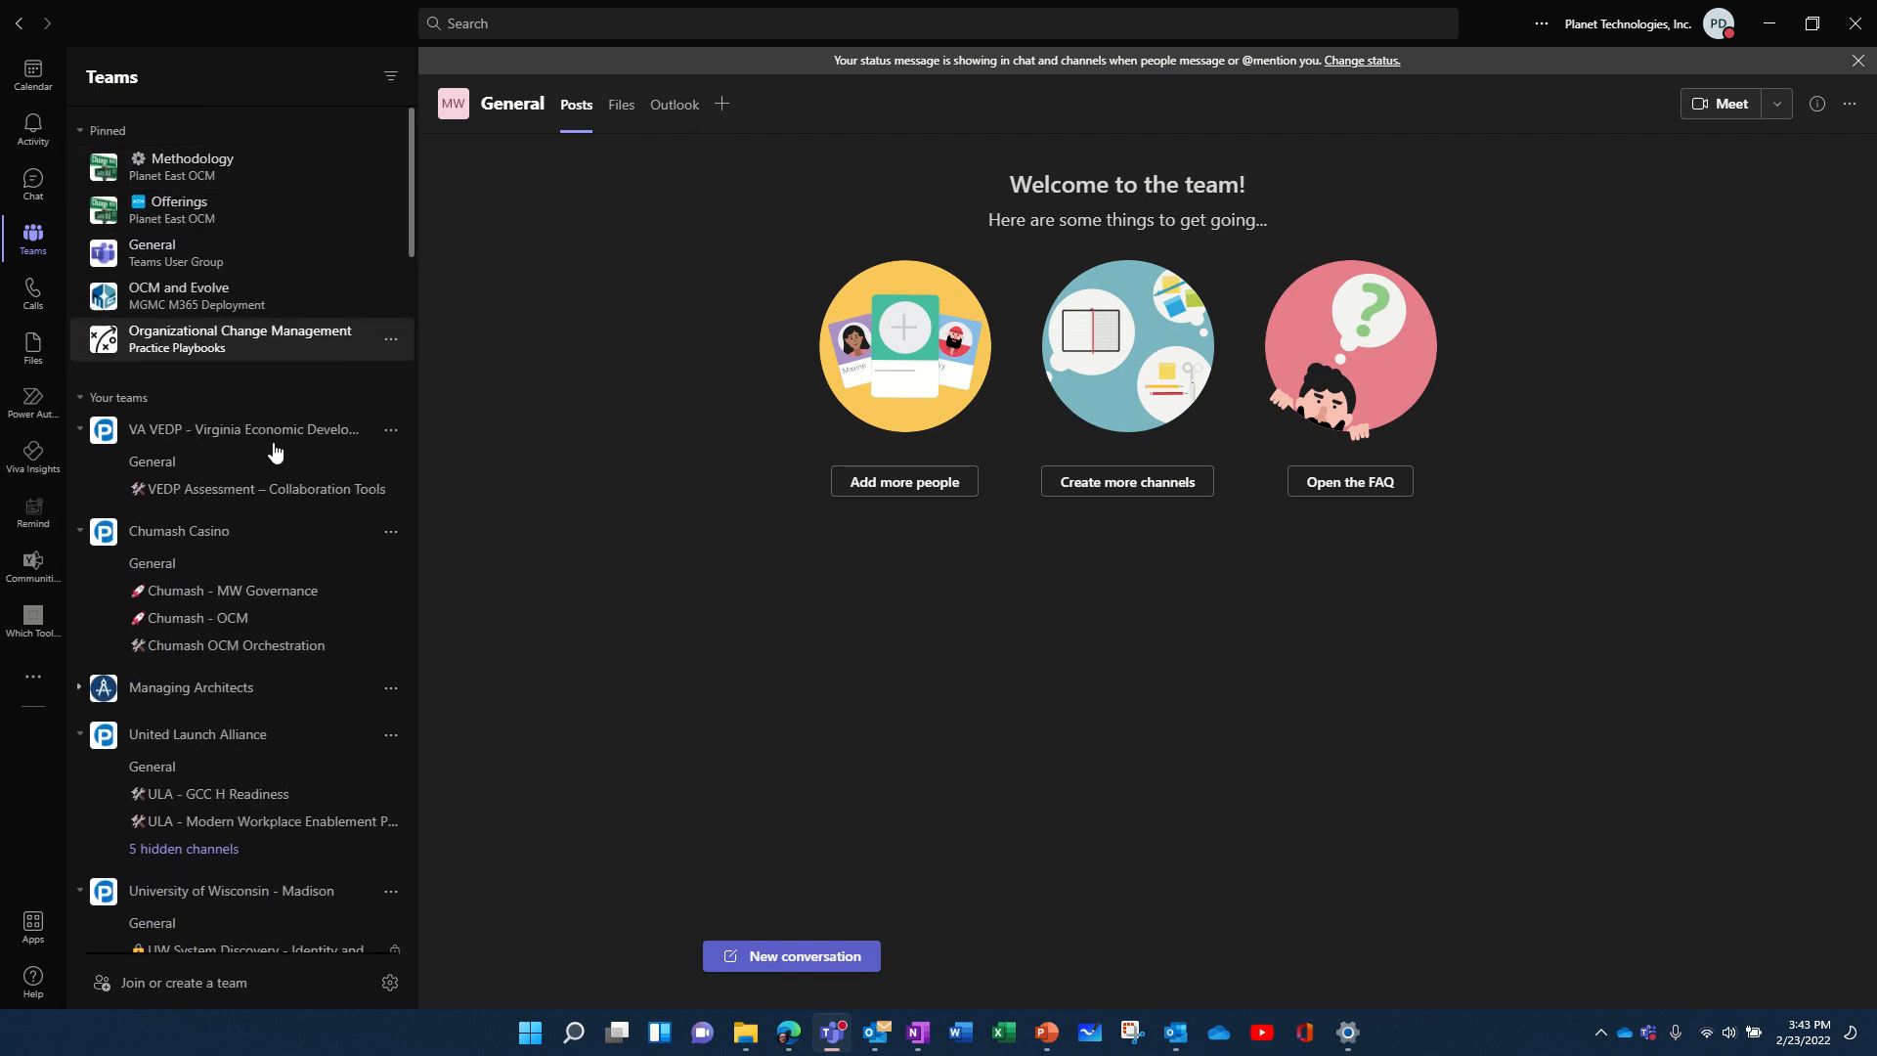
scroll(254, 515, down, 7)
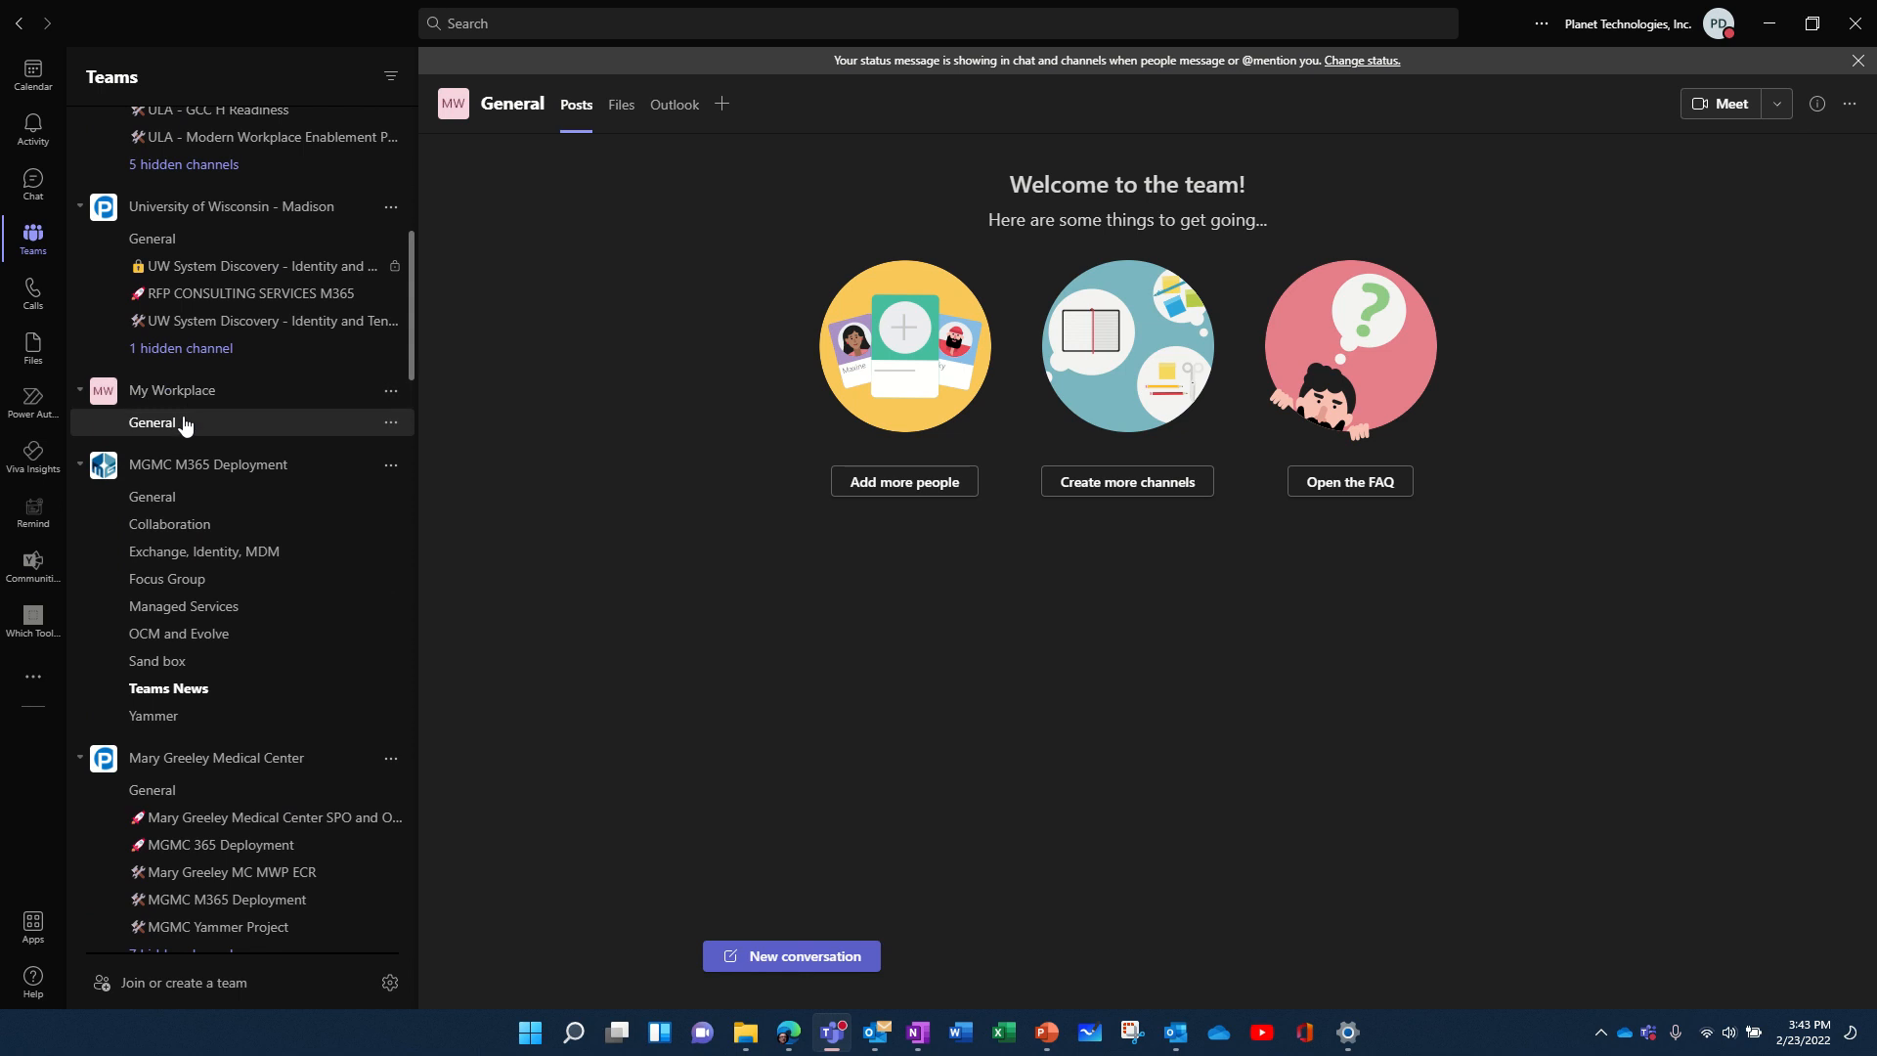
drag(186, 424, 184, 414)
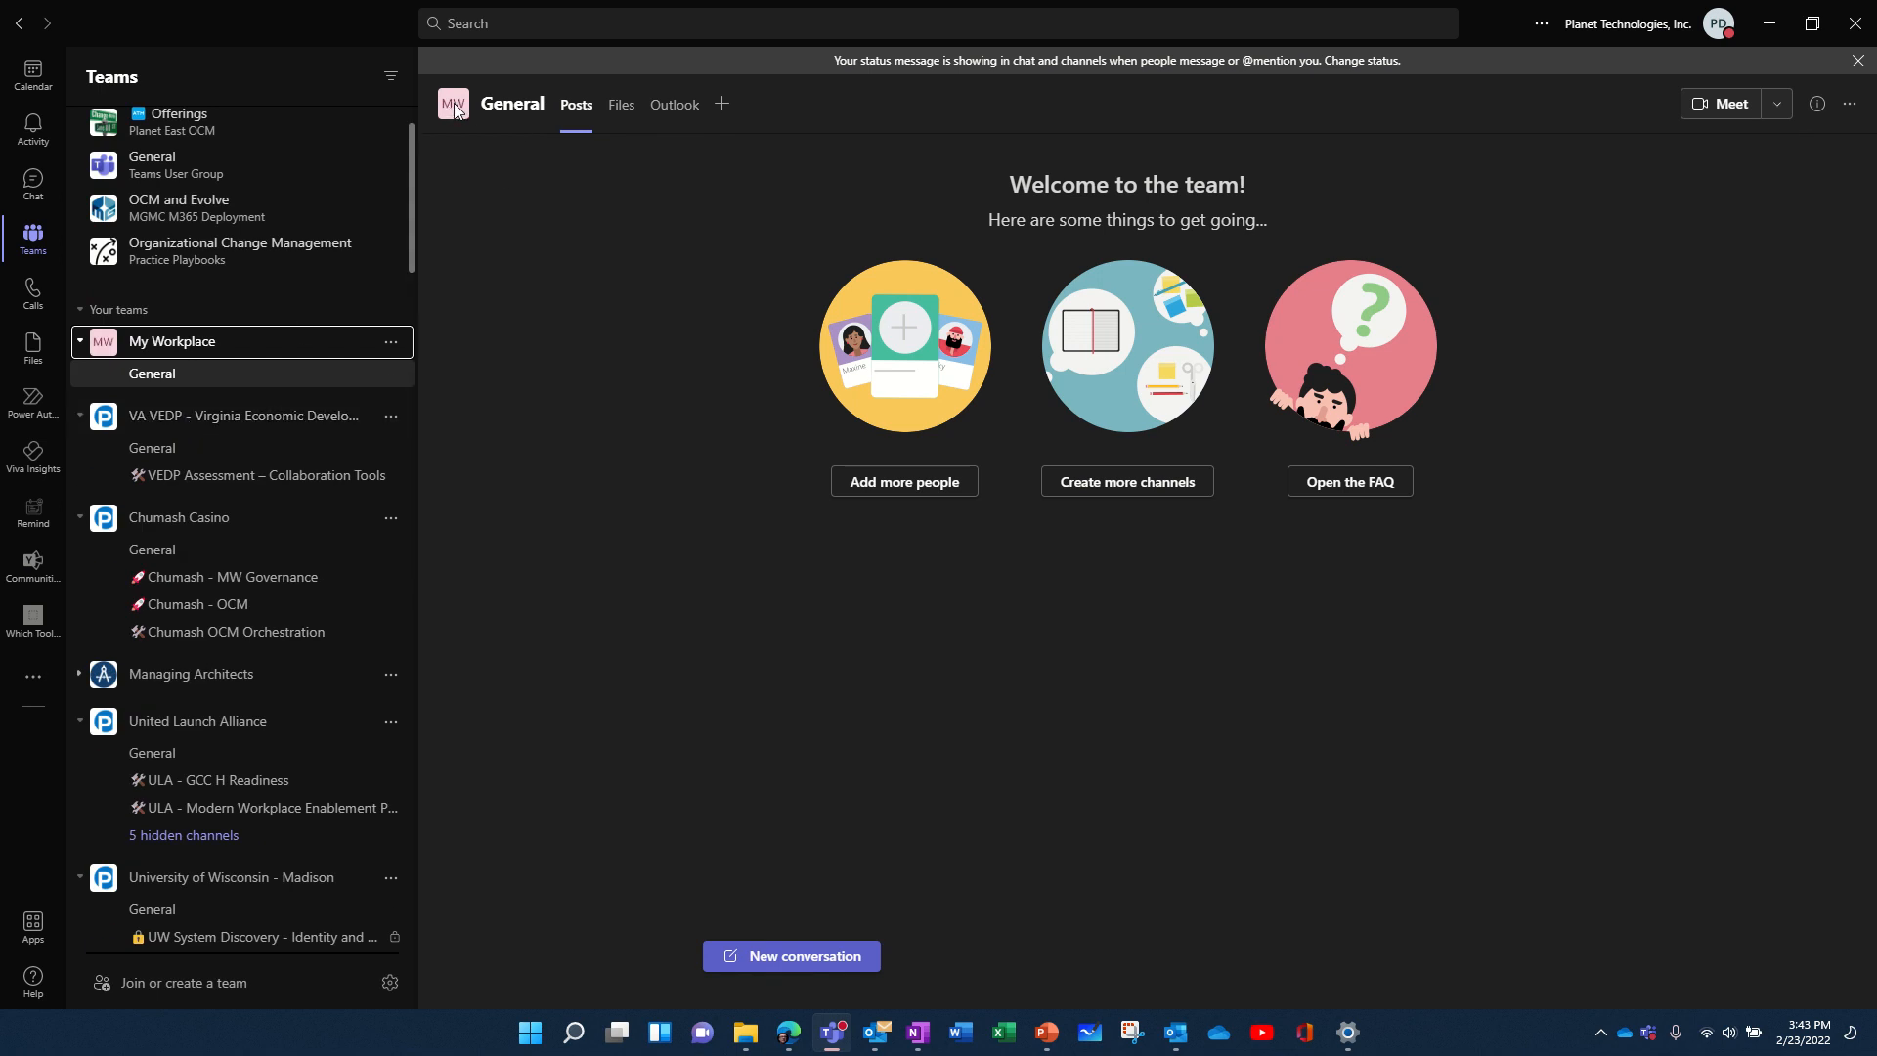
Open the My Workplace team's management page and expand the Team picture setting.
mouse_move(453, 115)
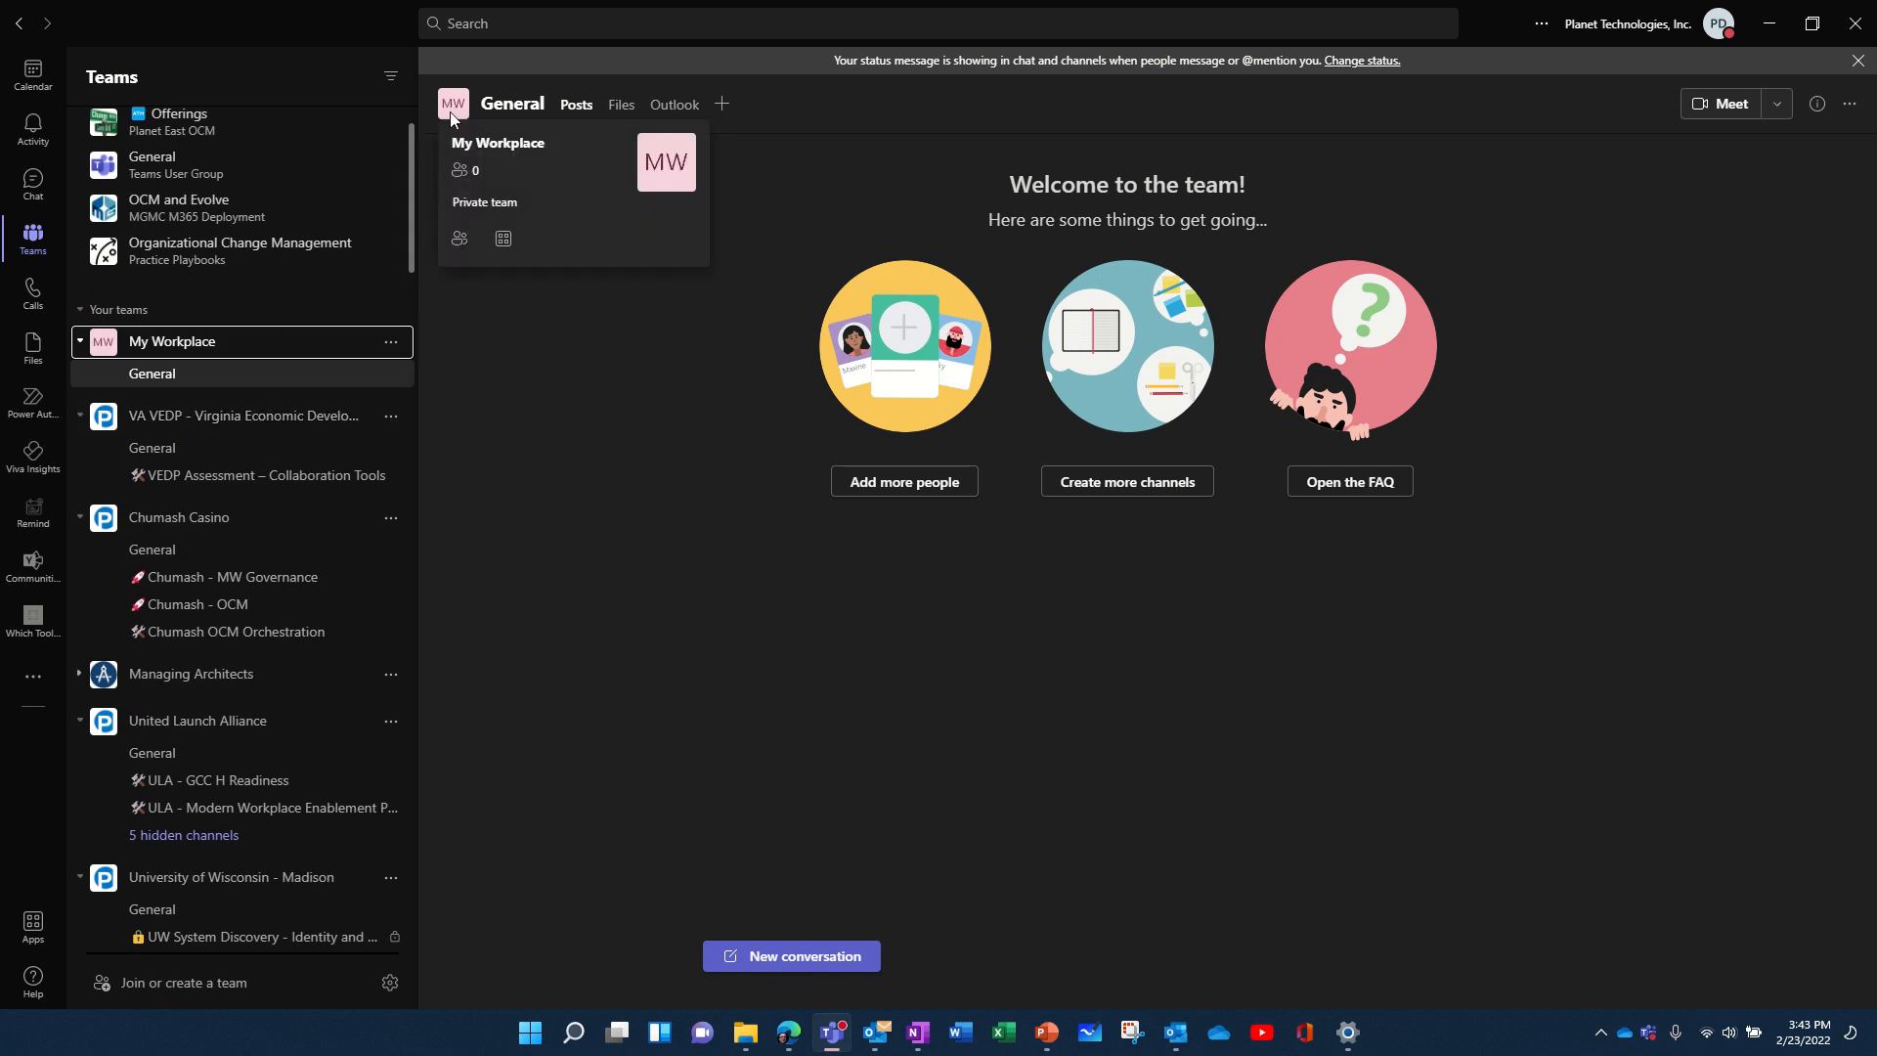
click(505, 240)
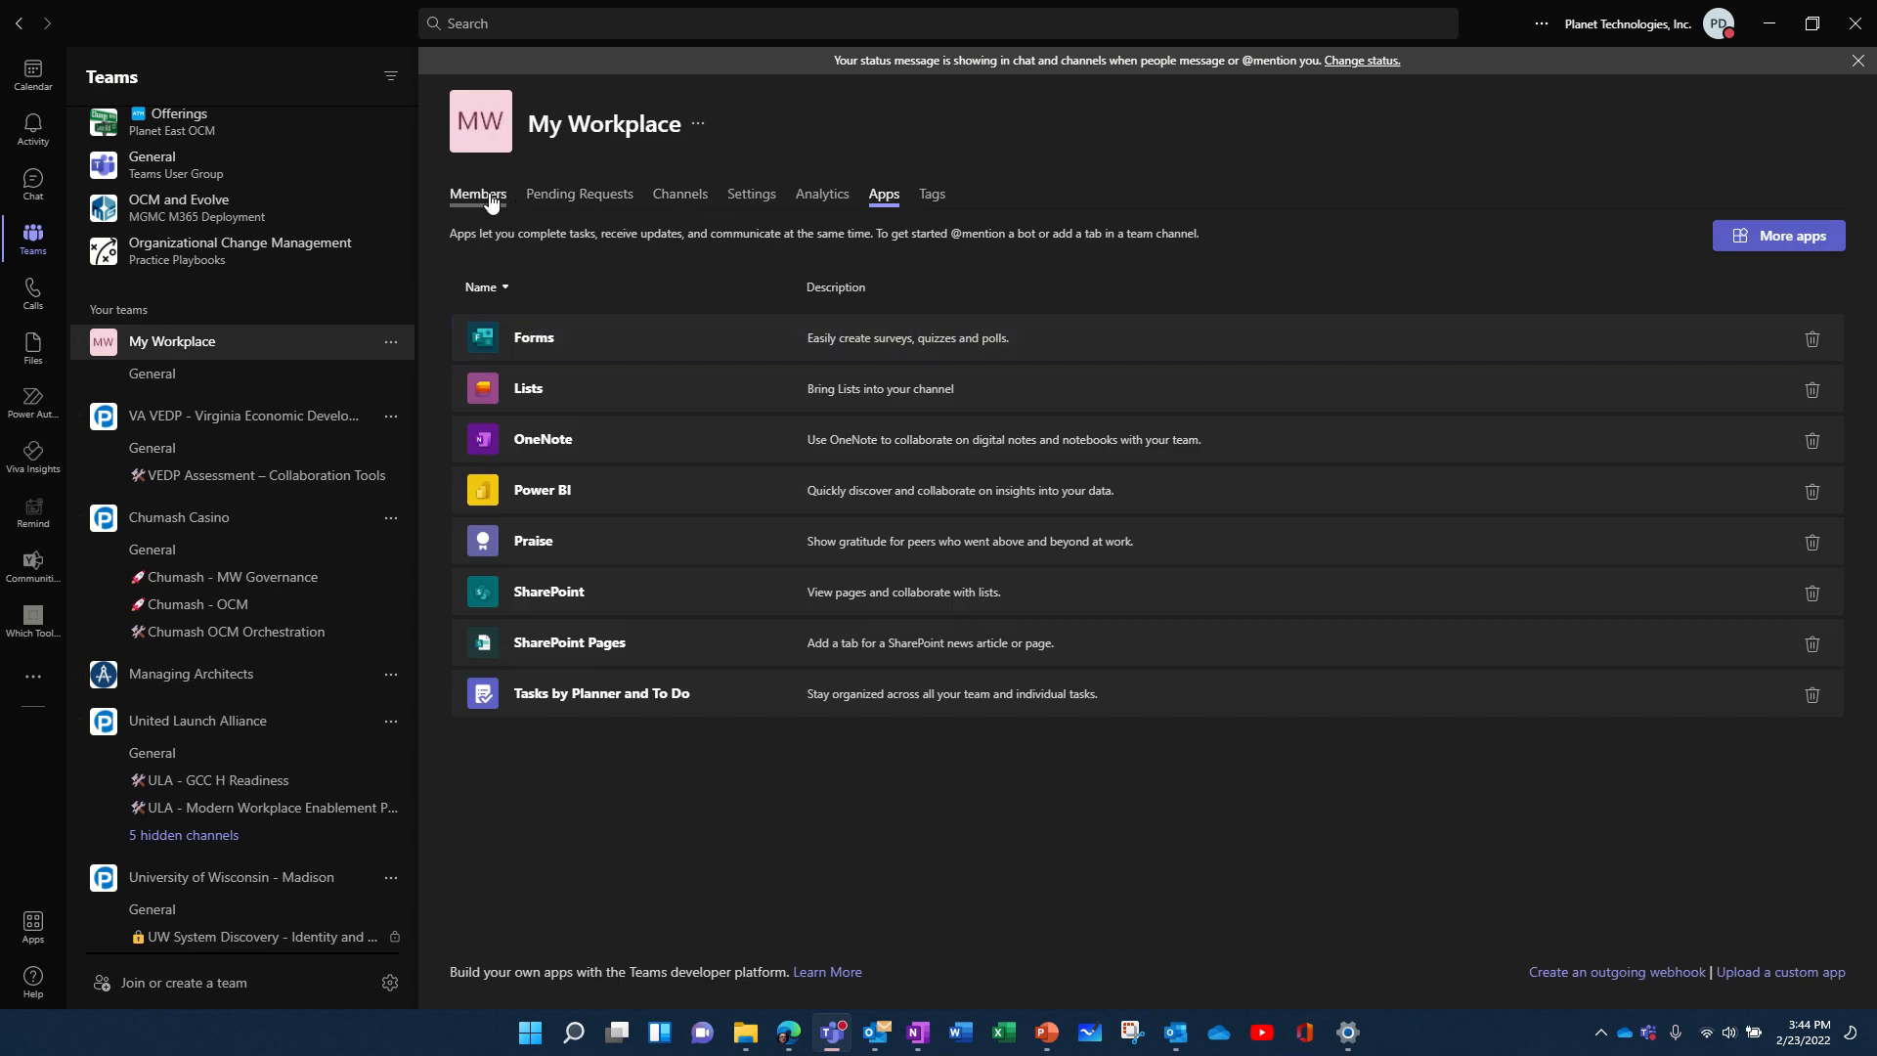
click(737, 200)
click(528, 244)
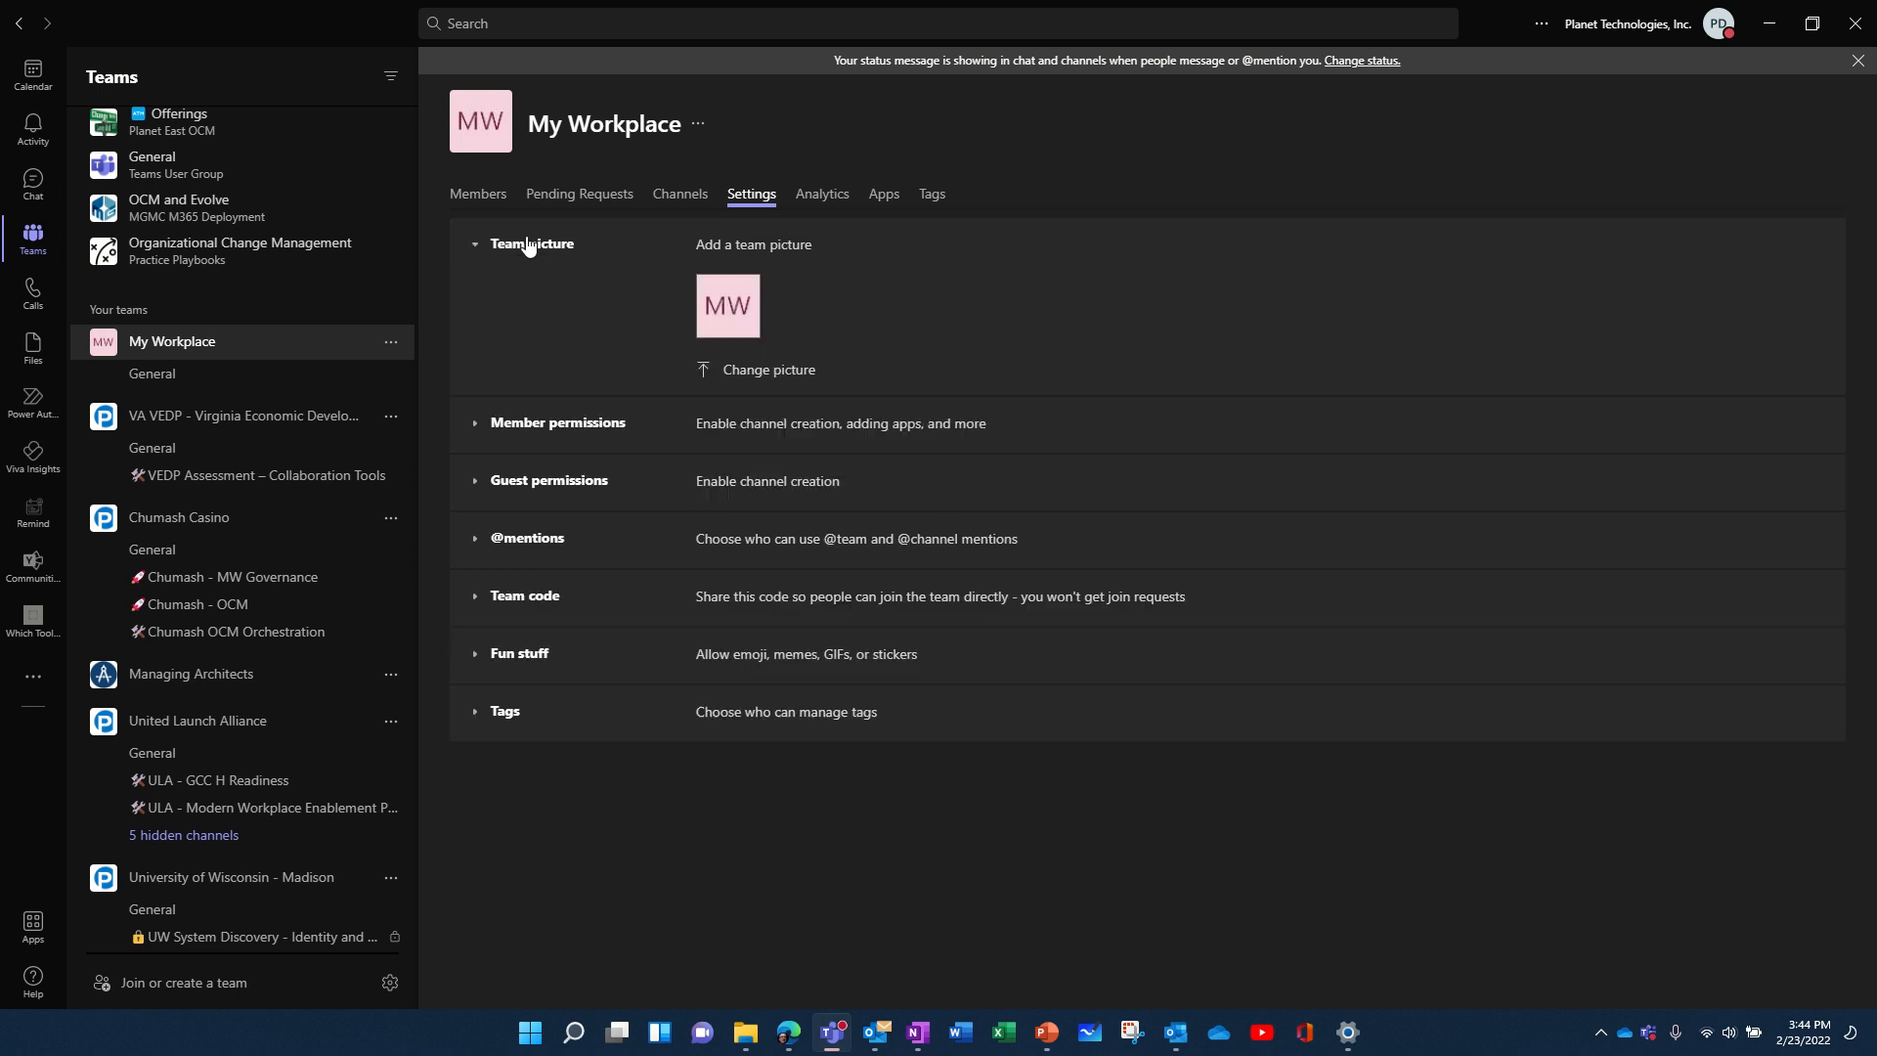
click(751, 371)
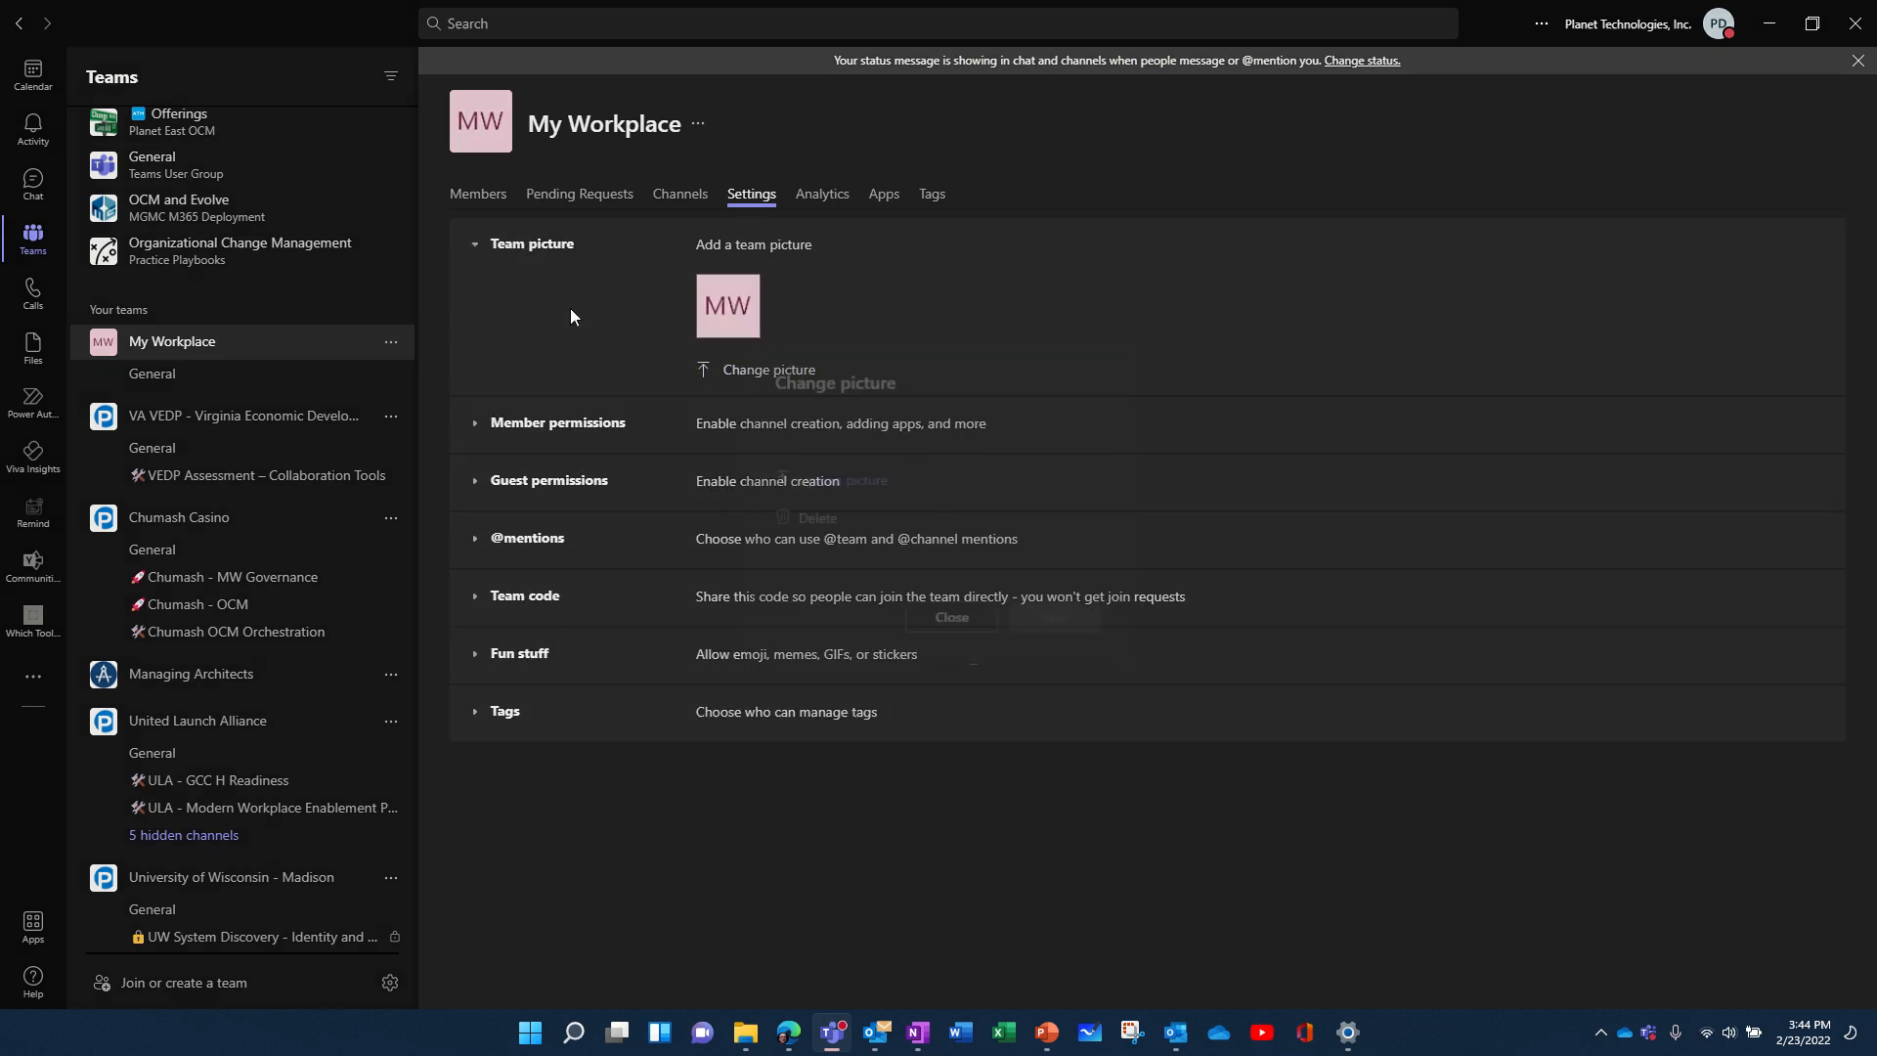
click(843, 480)
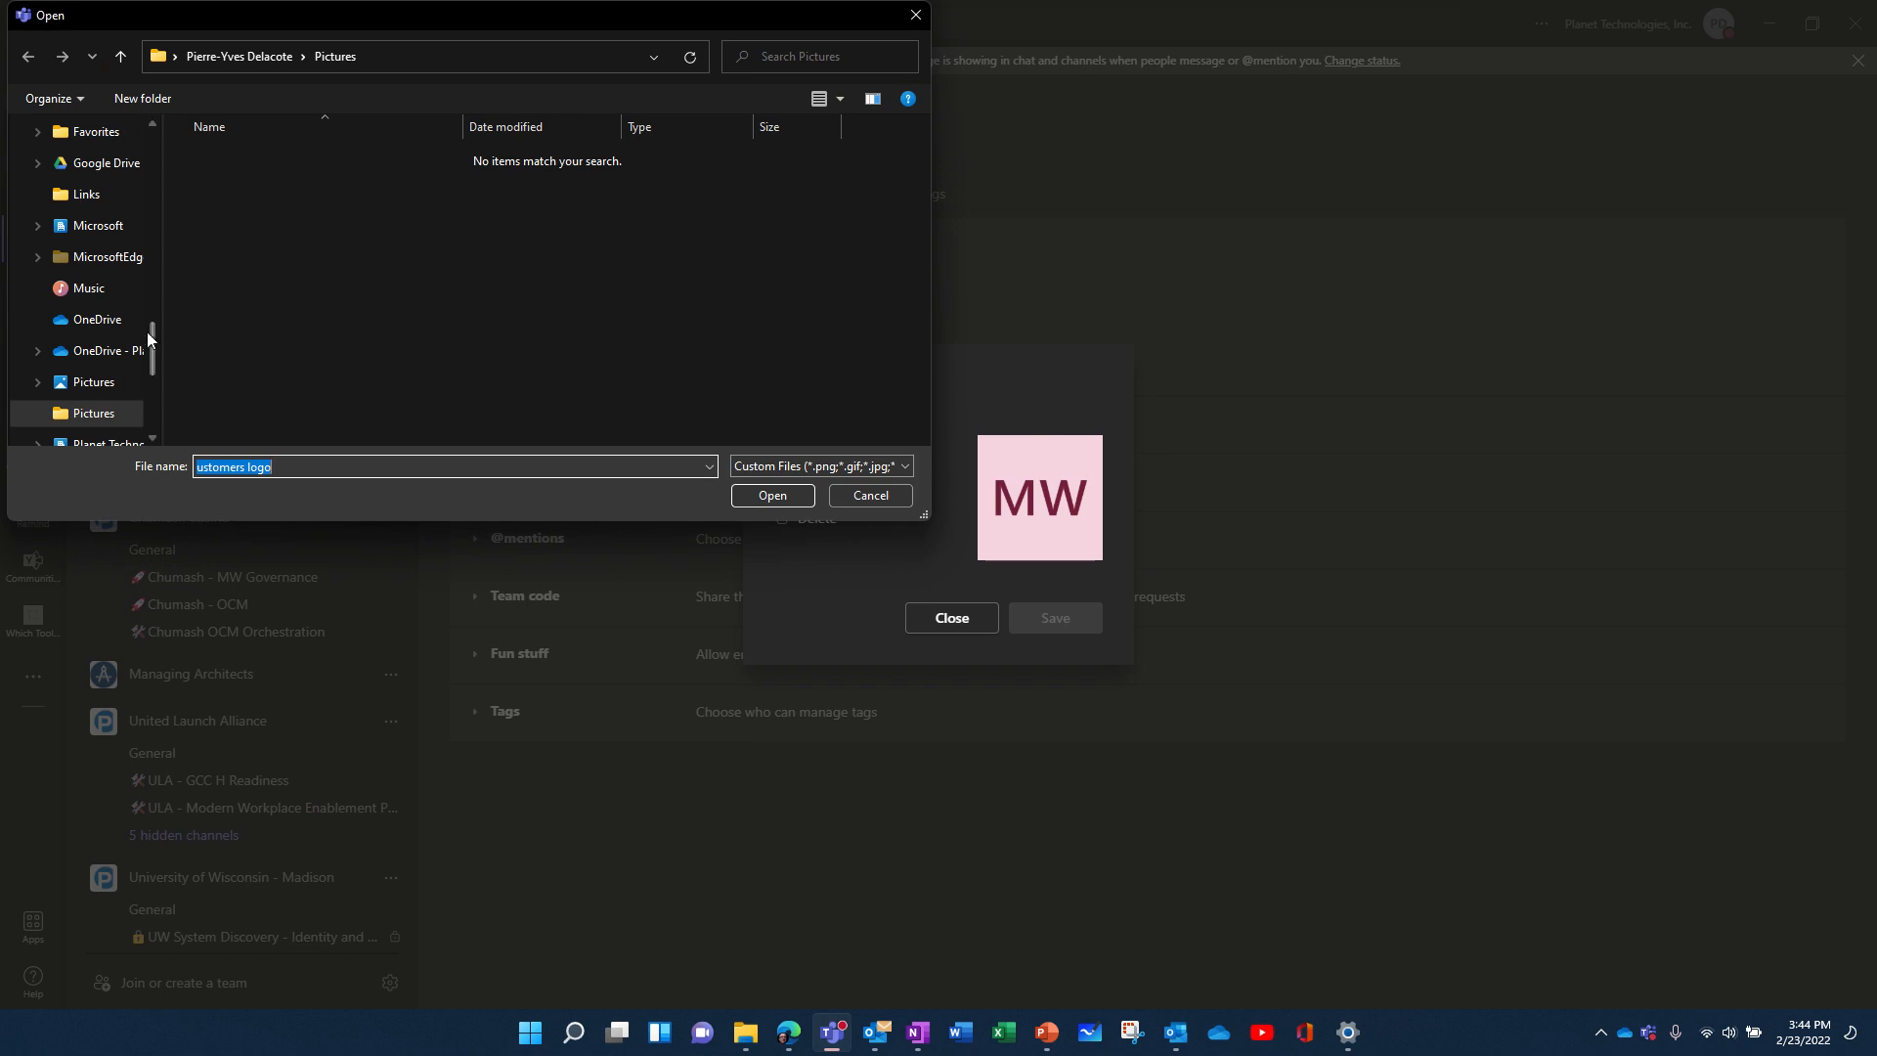
drag(150, 336, 152, 147)
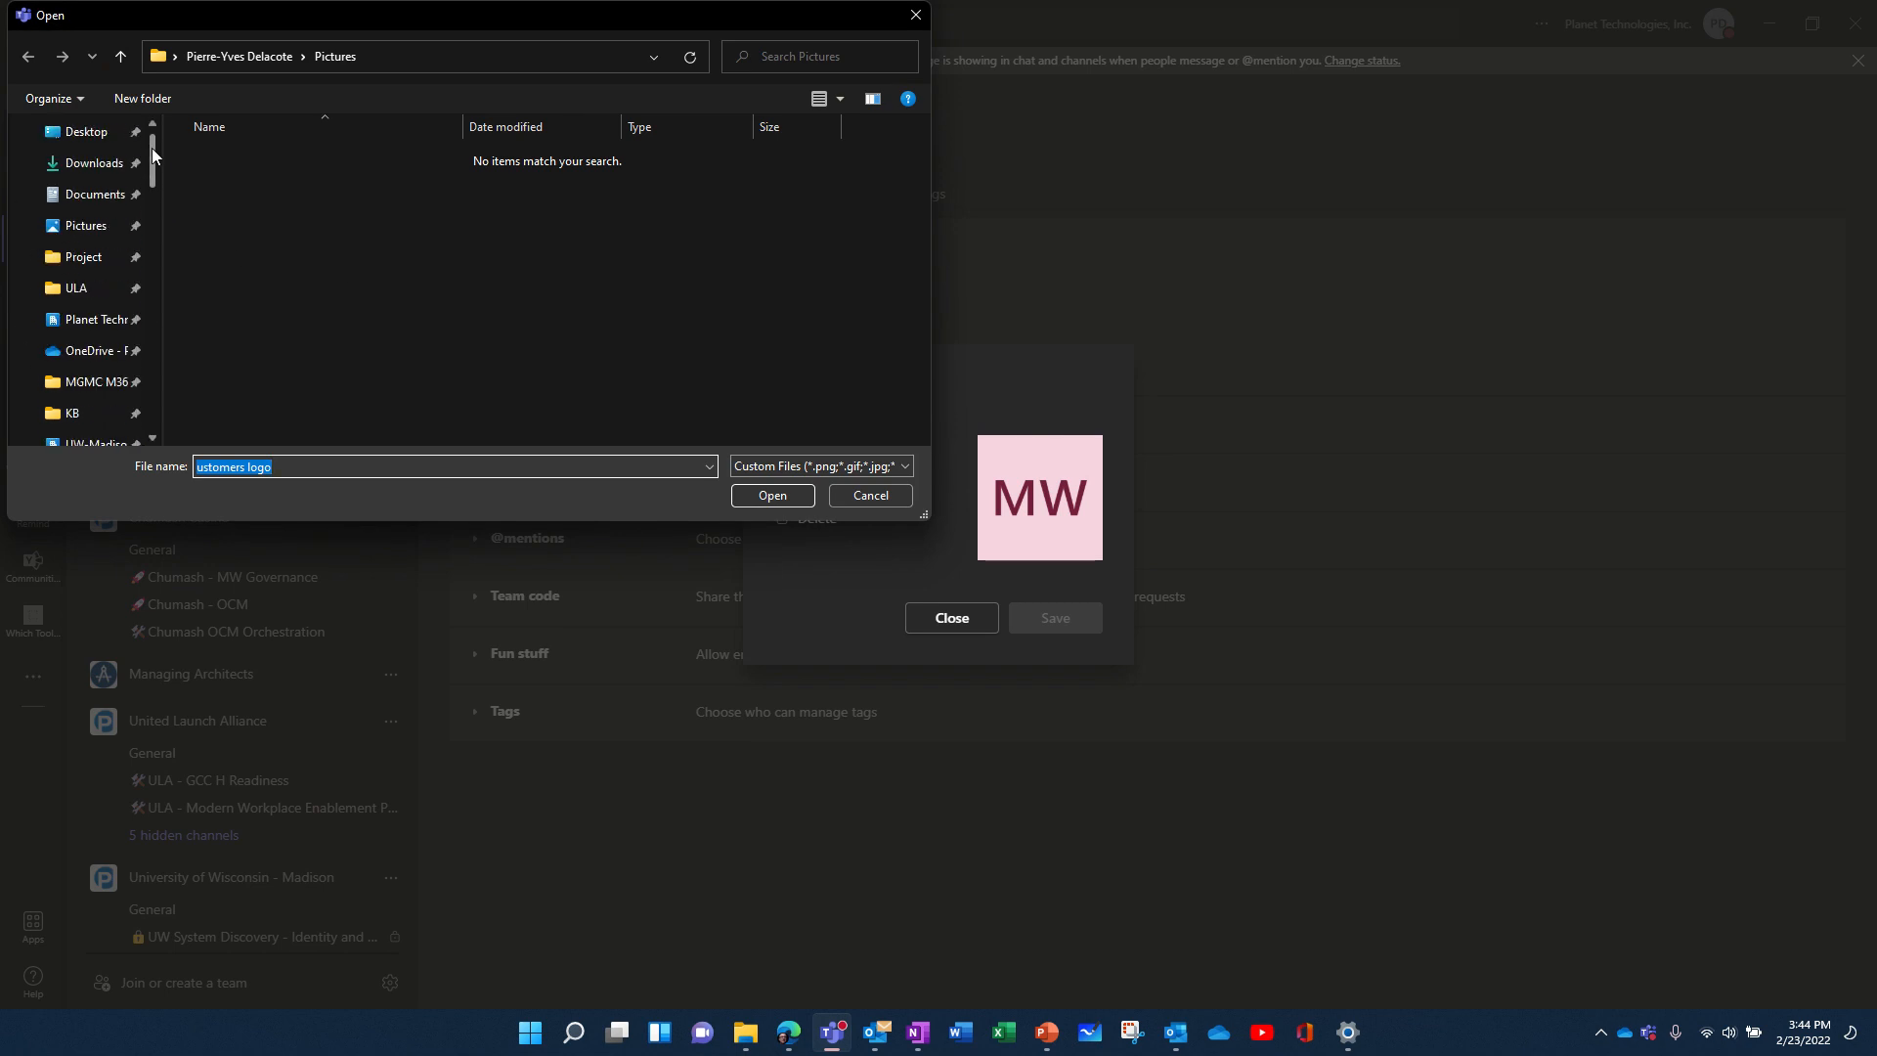
click(127, 225)
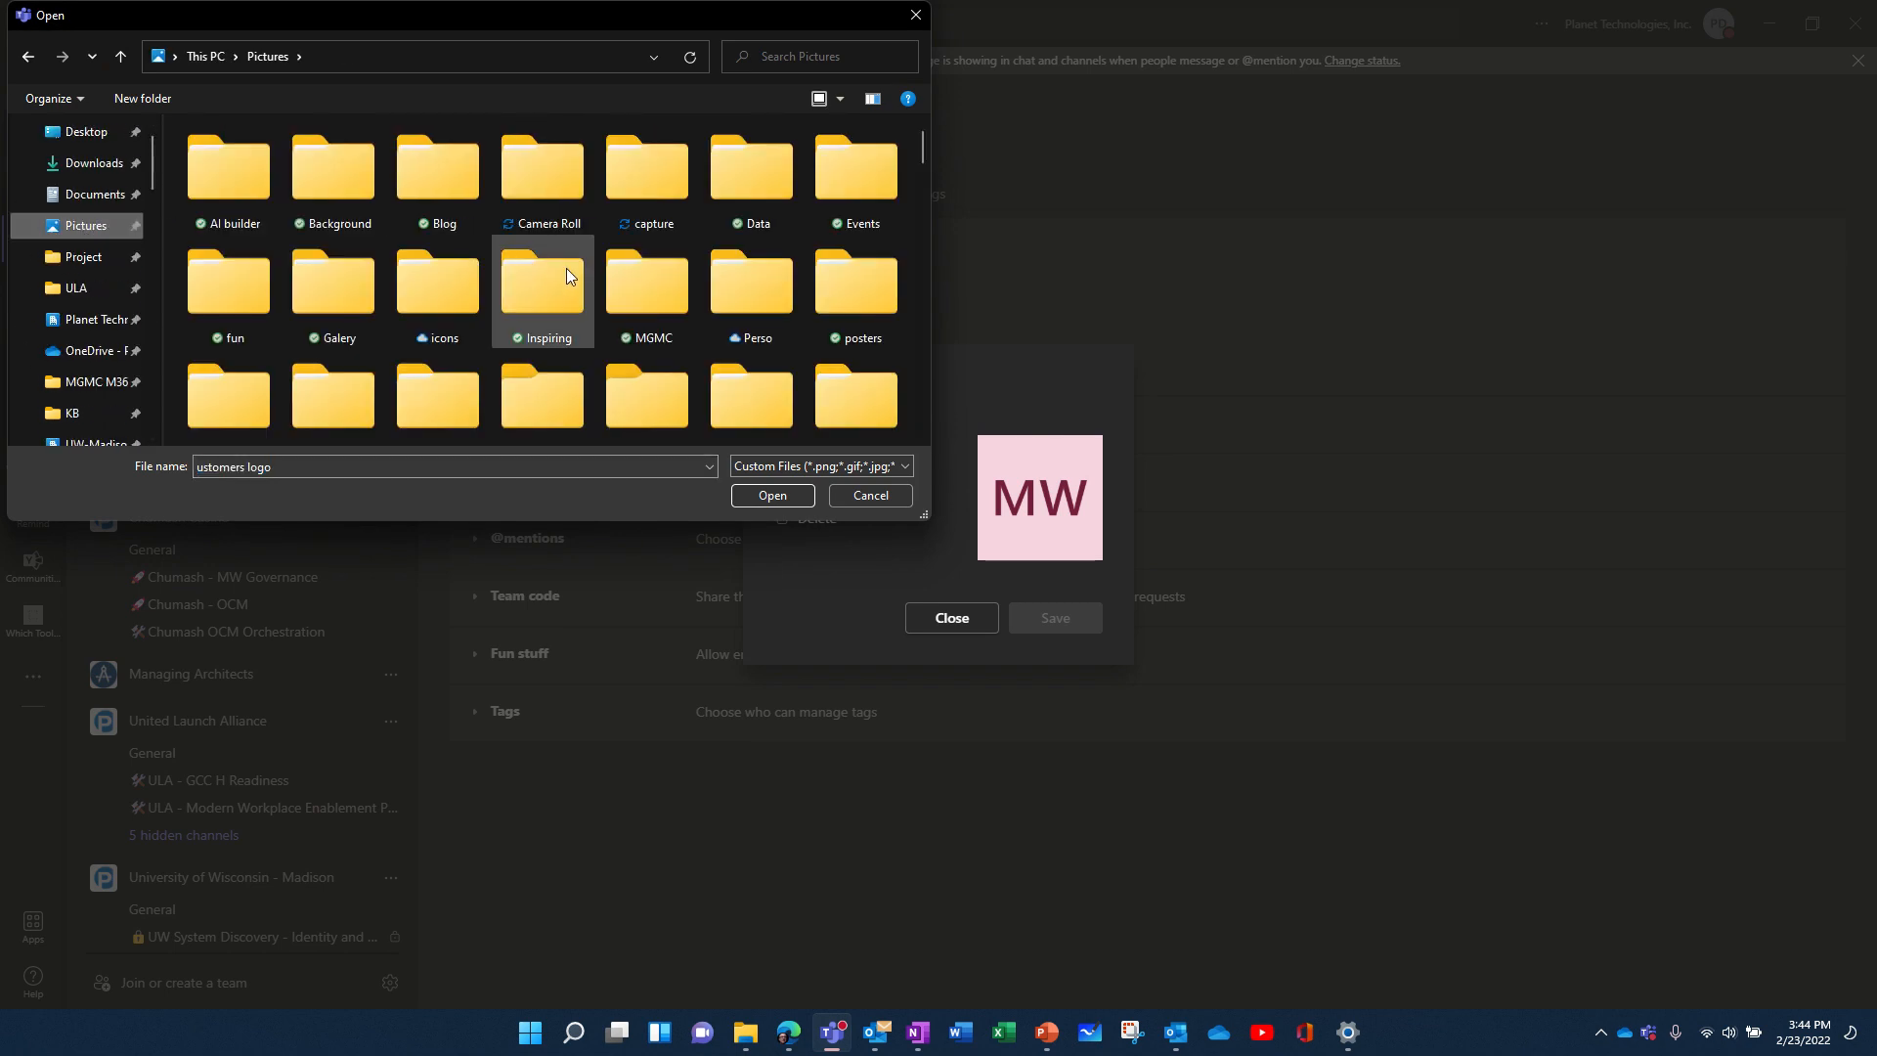
scroll(567, 274, down, 5)
scroll(567, 274, down, 3)
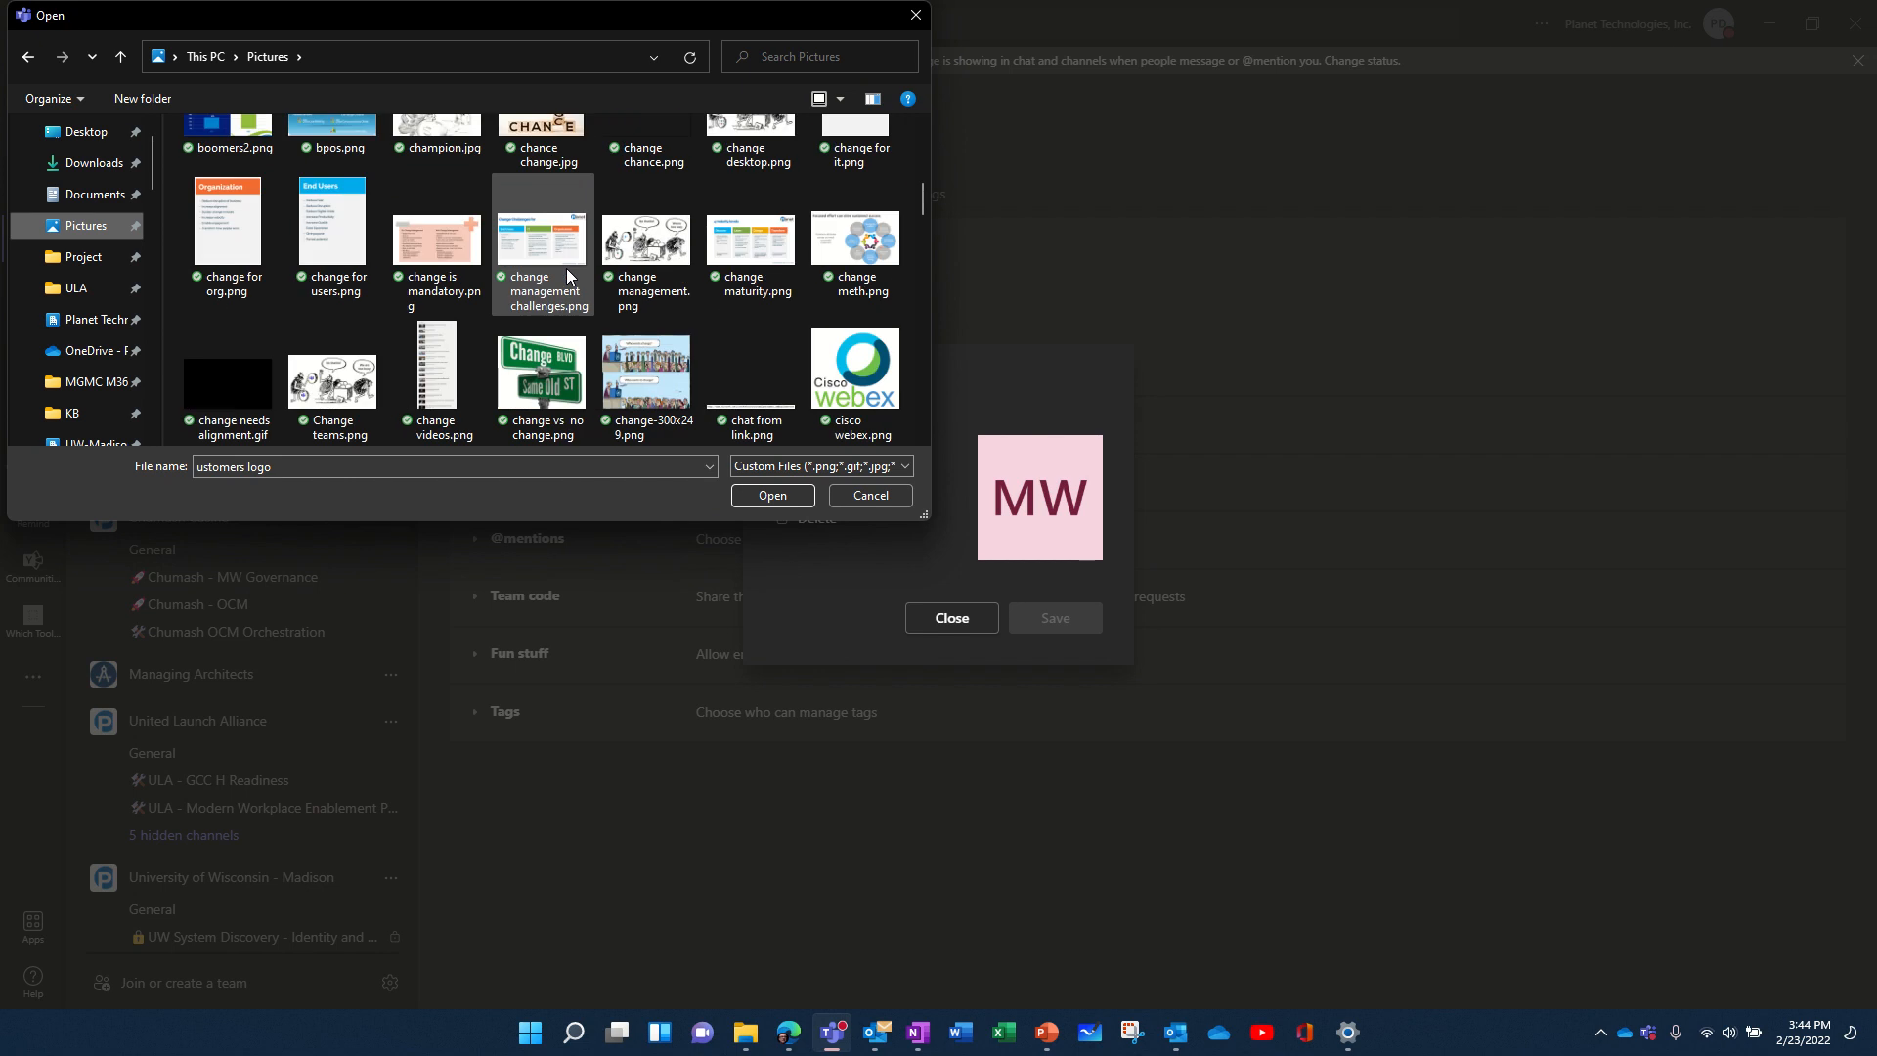
scroll(567, 273, down, 10)
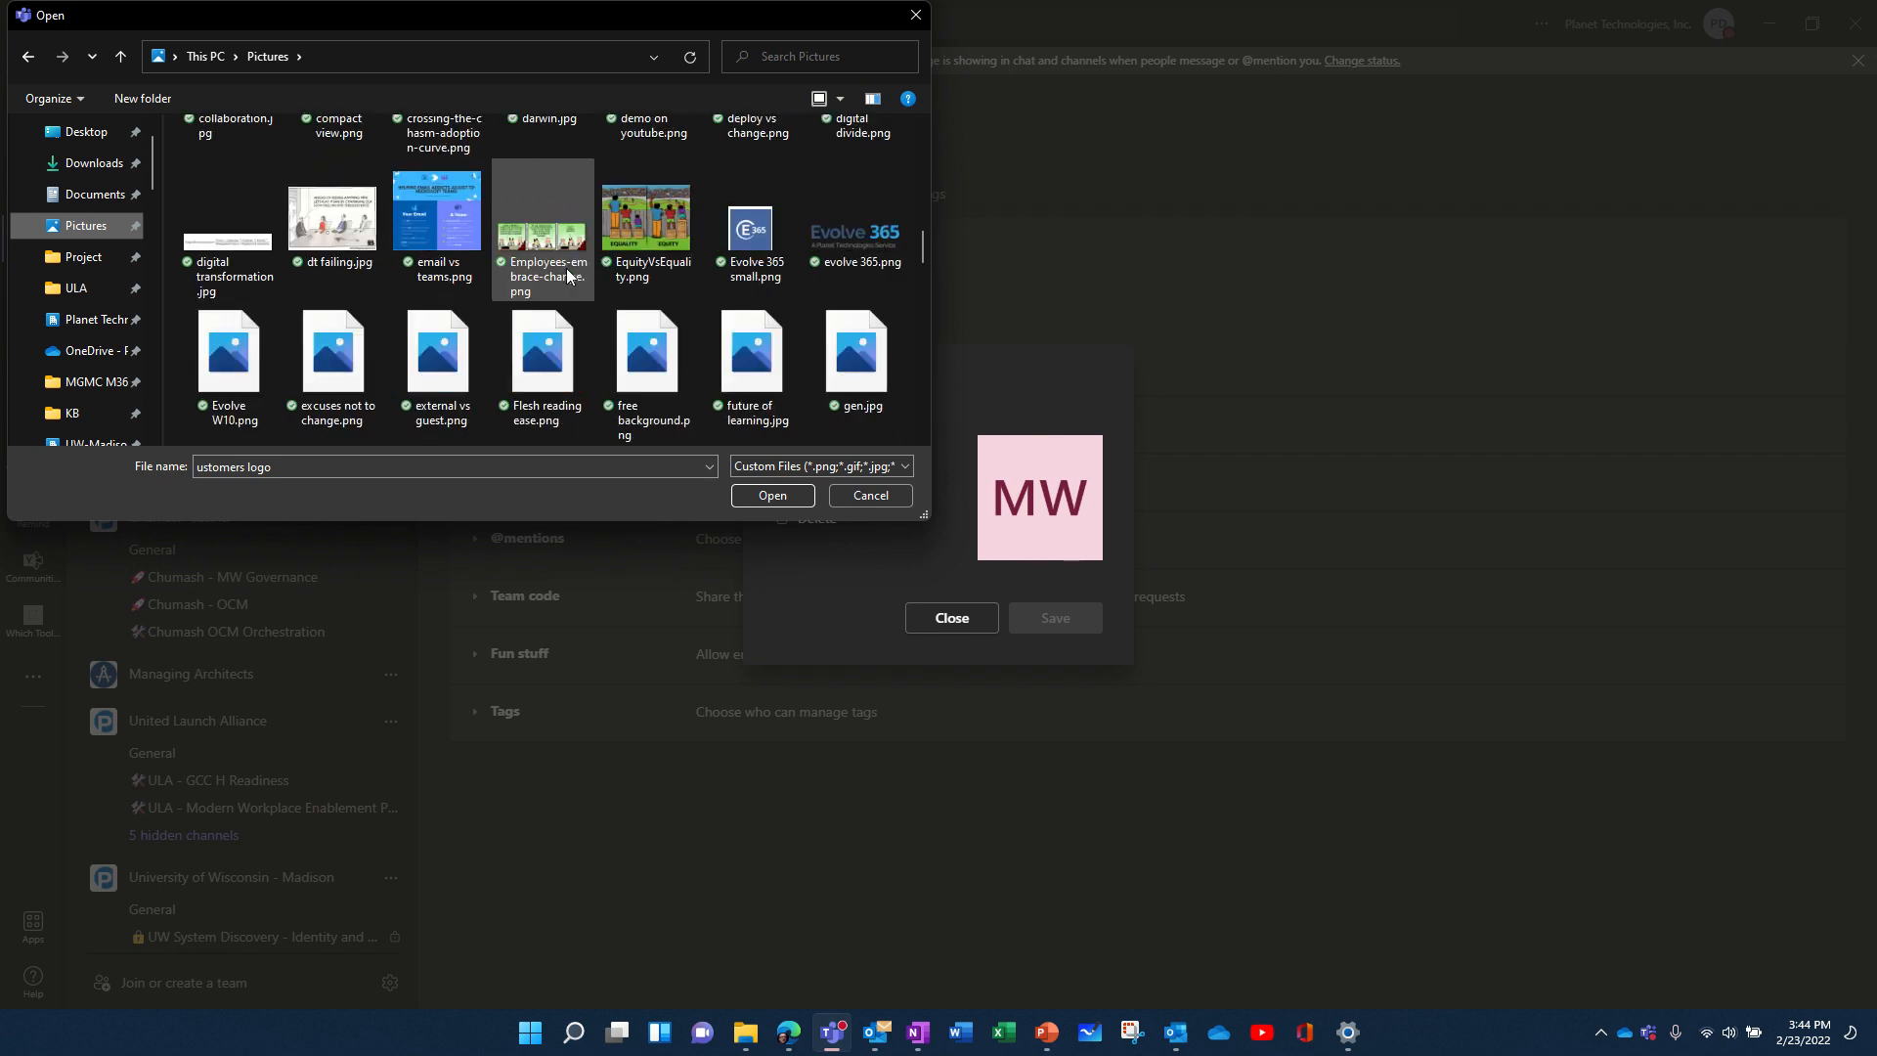
click(868, 391)
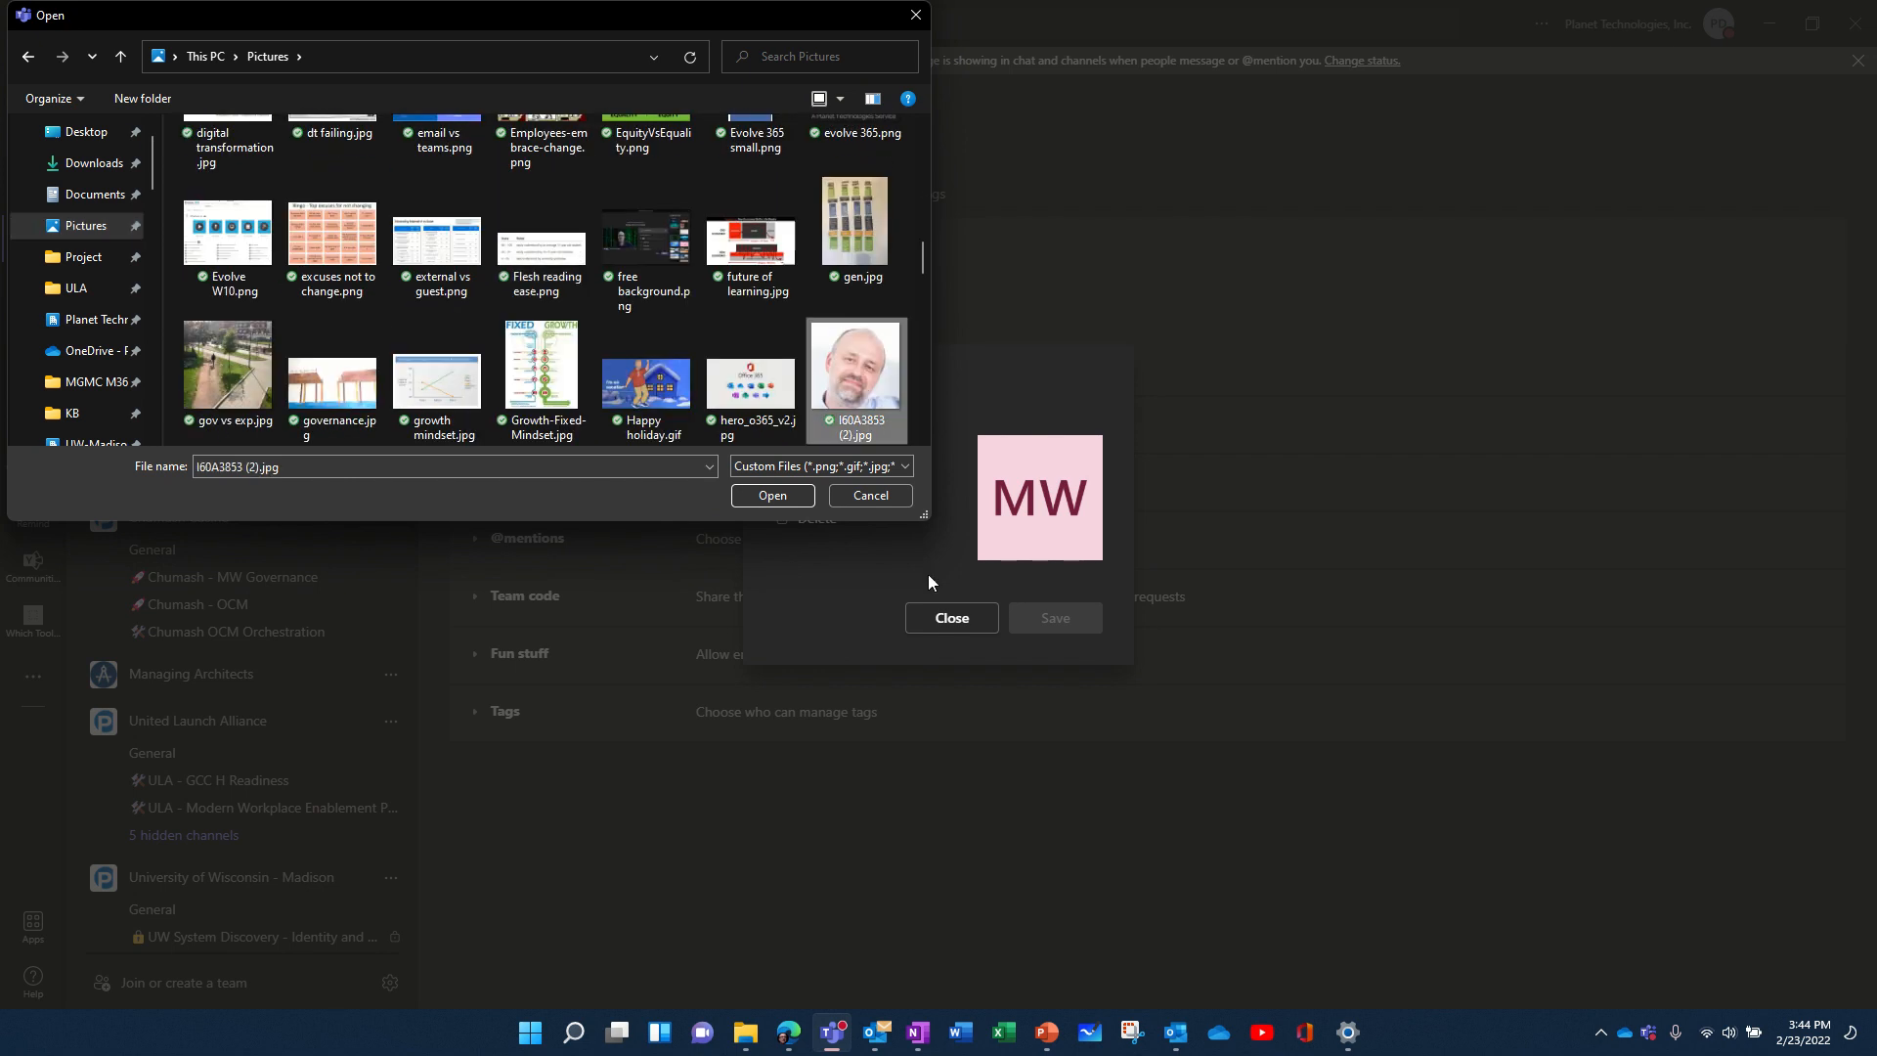
click(783, 497)
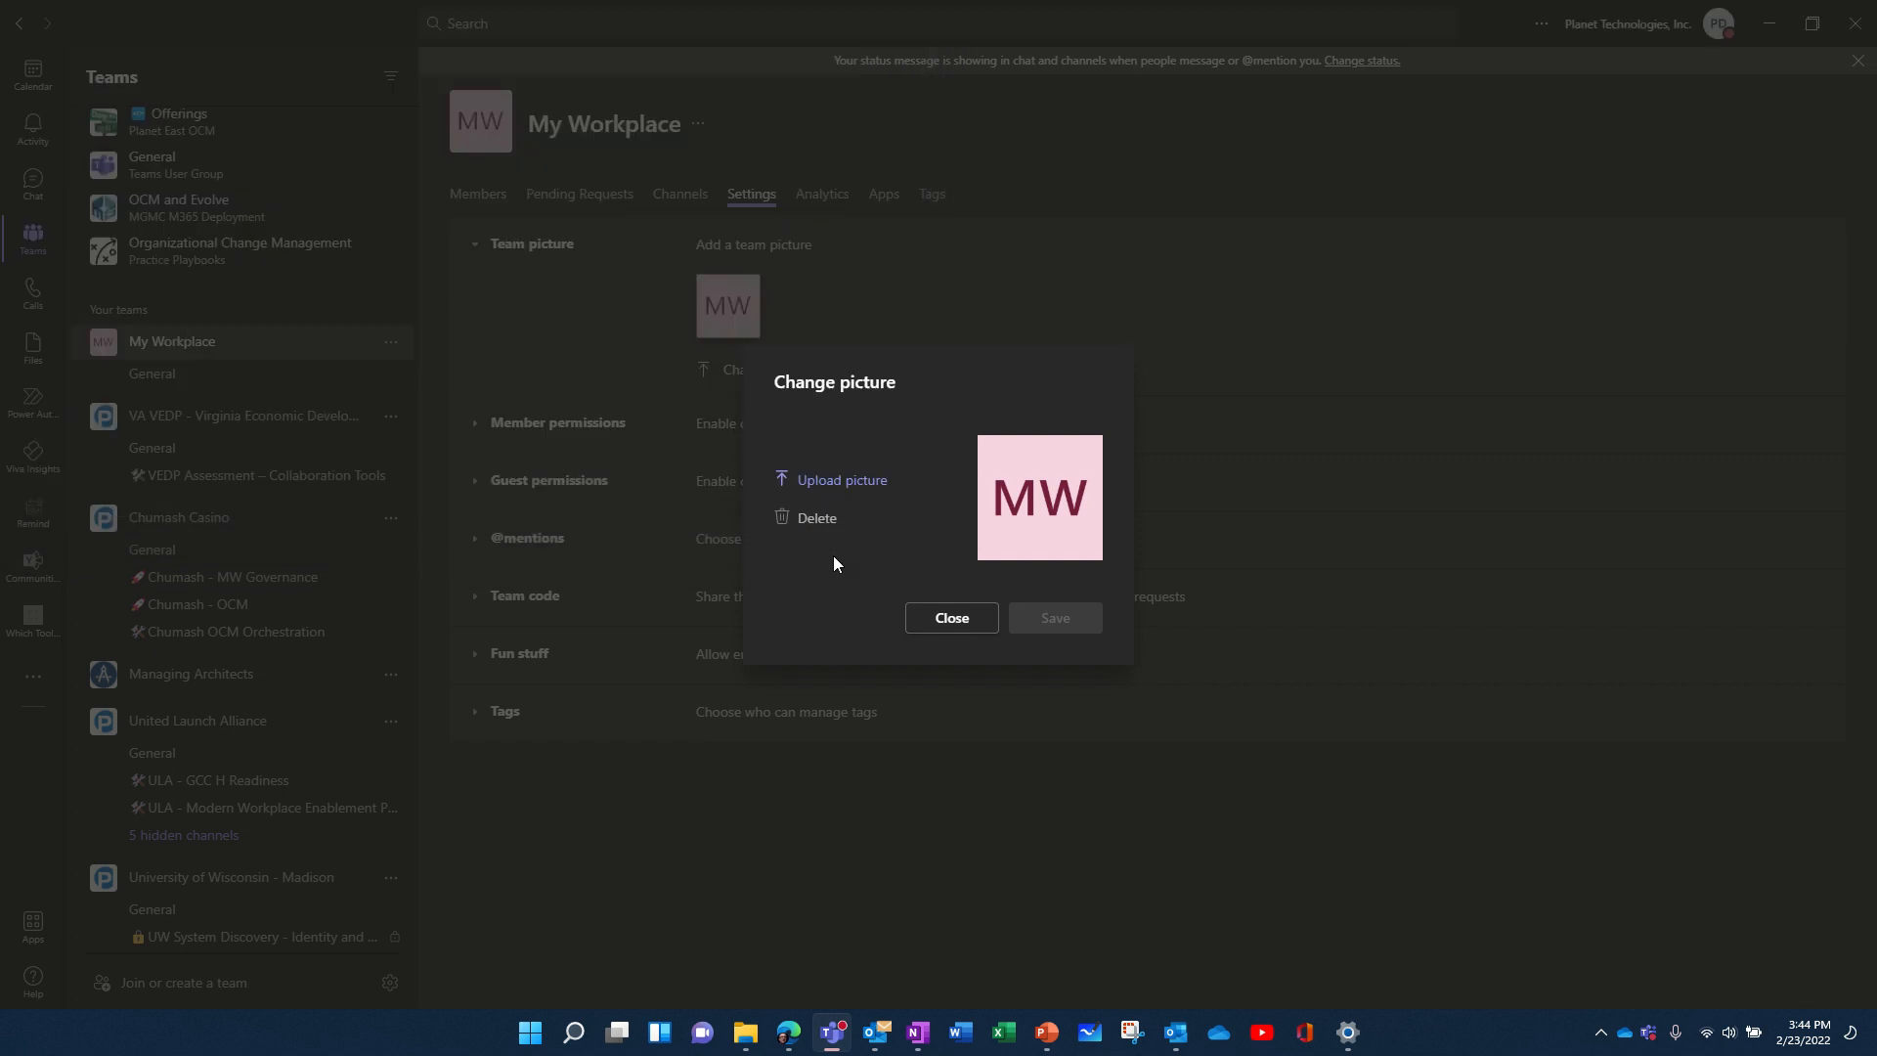
click(948, 629)
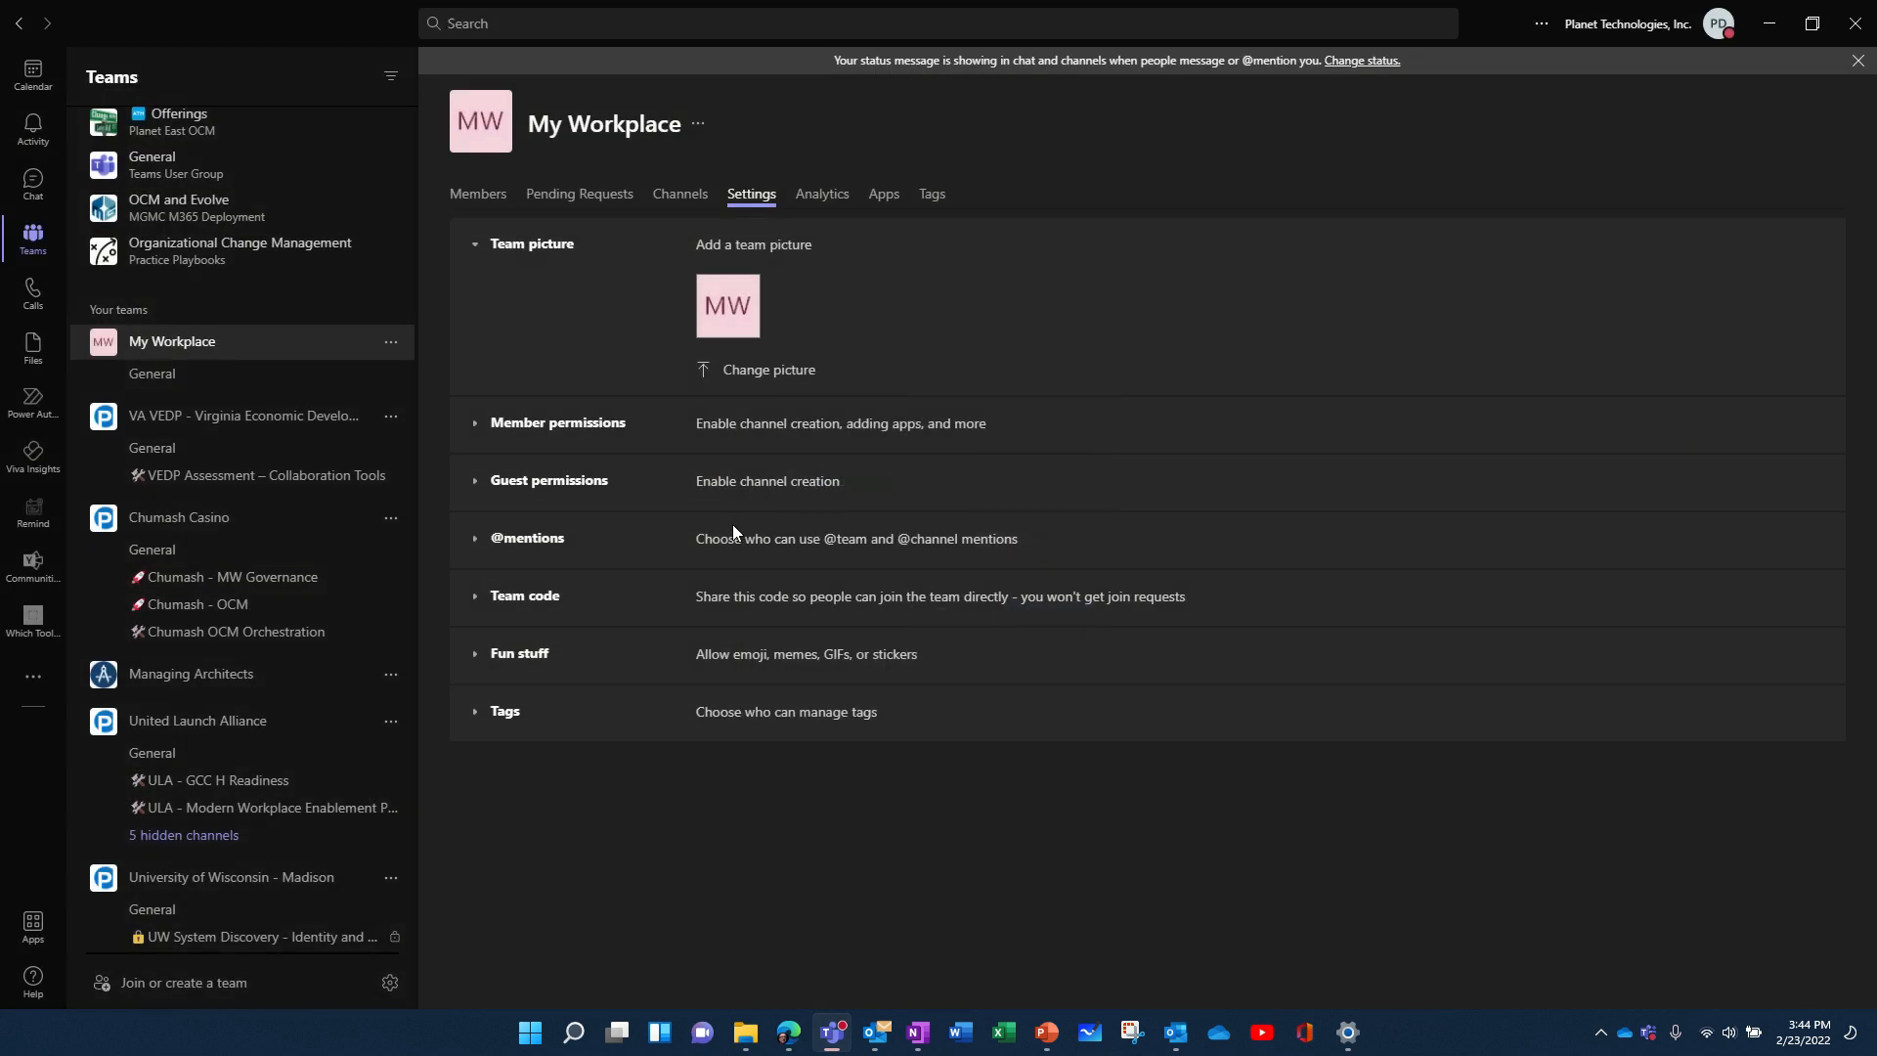
Upload I60A3853 (2).jpg from the Pictures folder as the My Workplace team picture and save it.
click(760, 370)
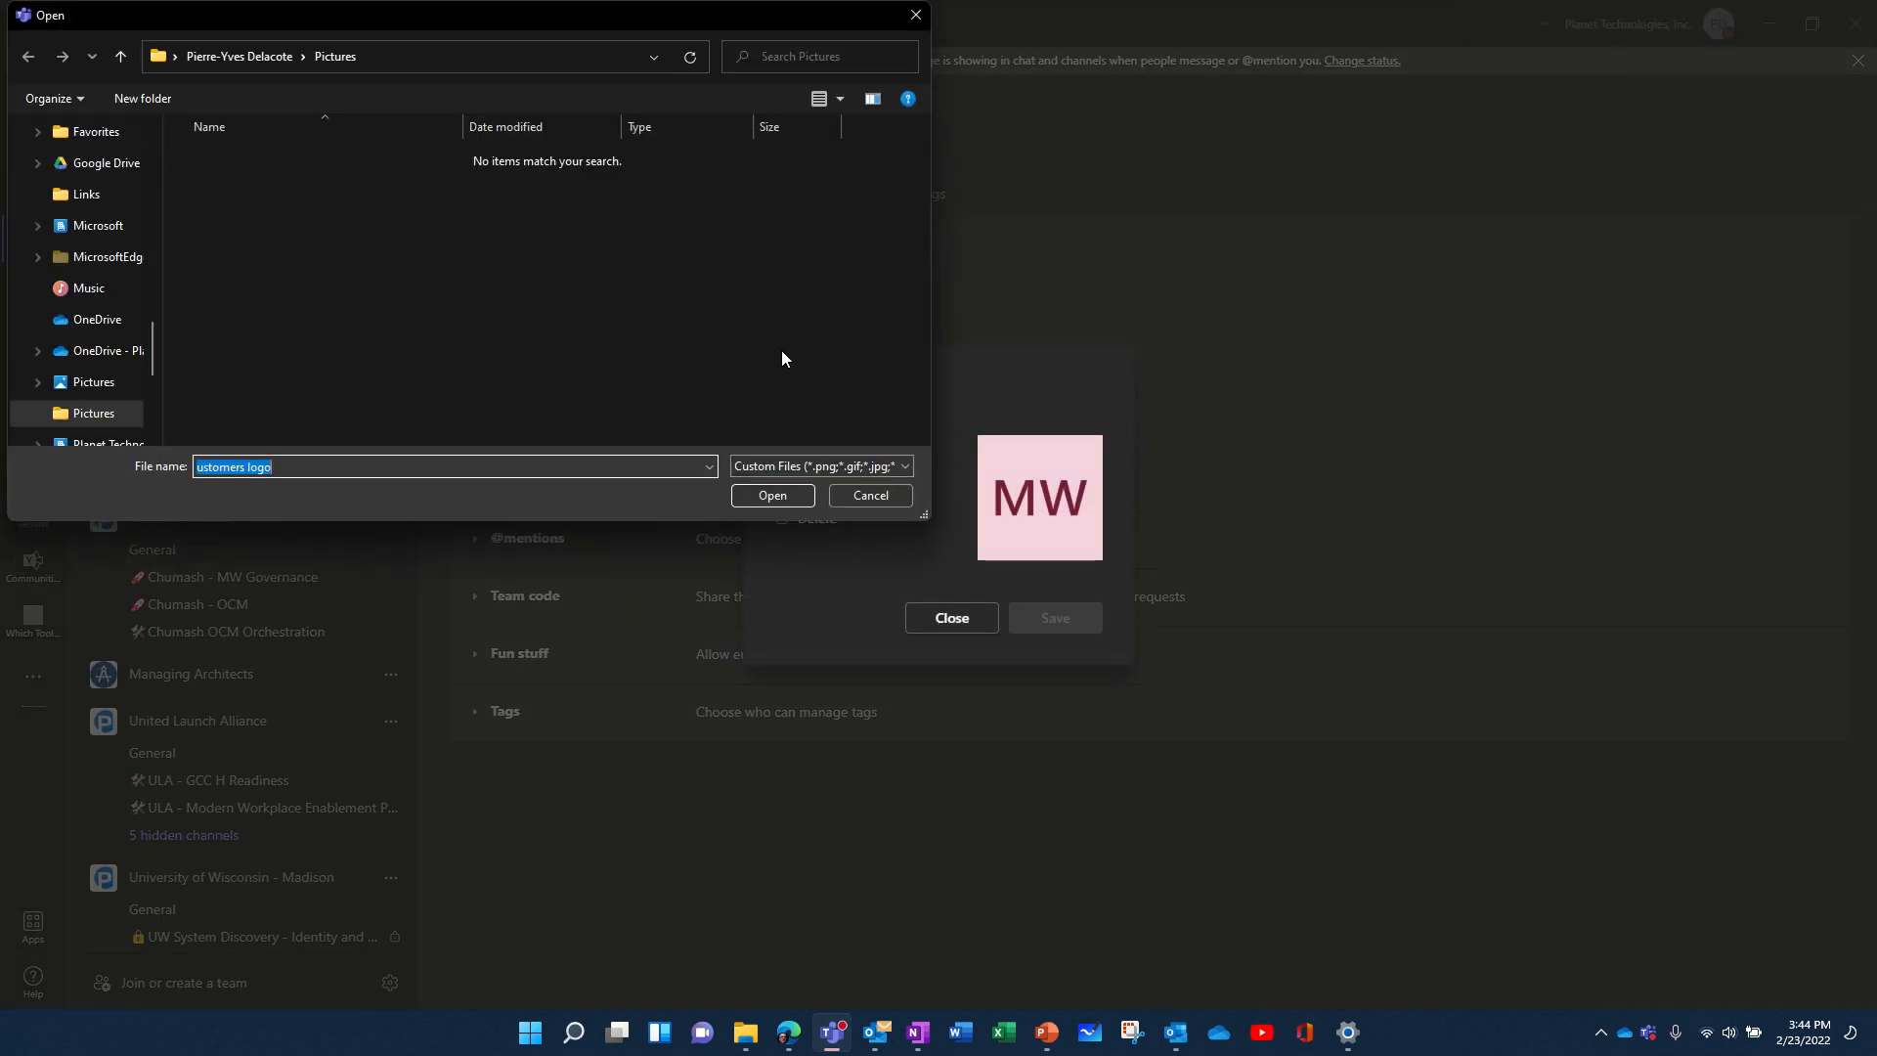
drag(155, 336, 166, 137)
click(85, 262)
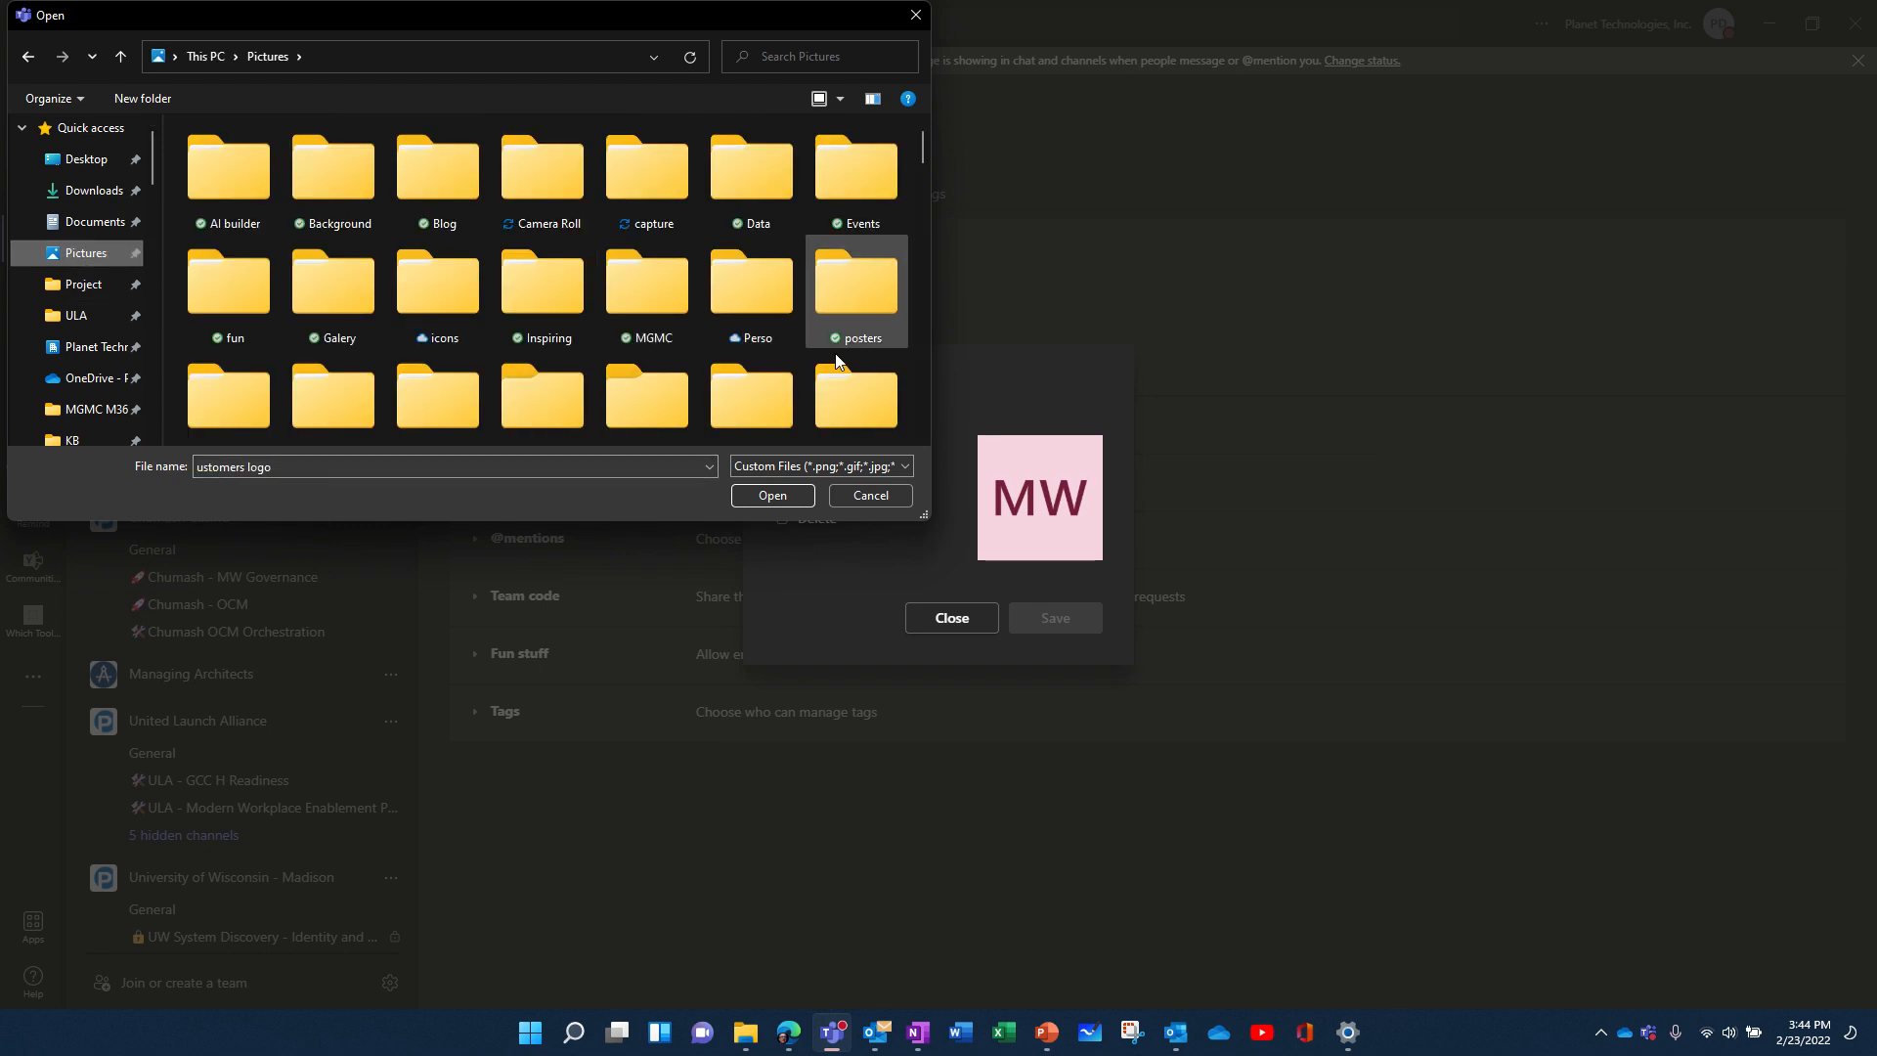
scroll(842, 367, down, 10)
scroll(841, 364, down, 2)
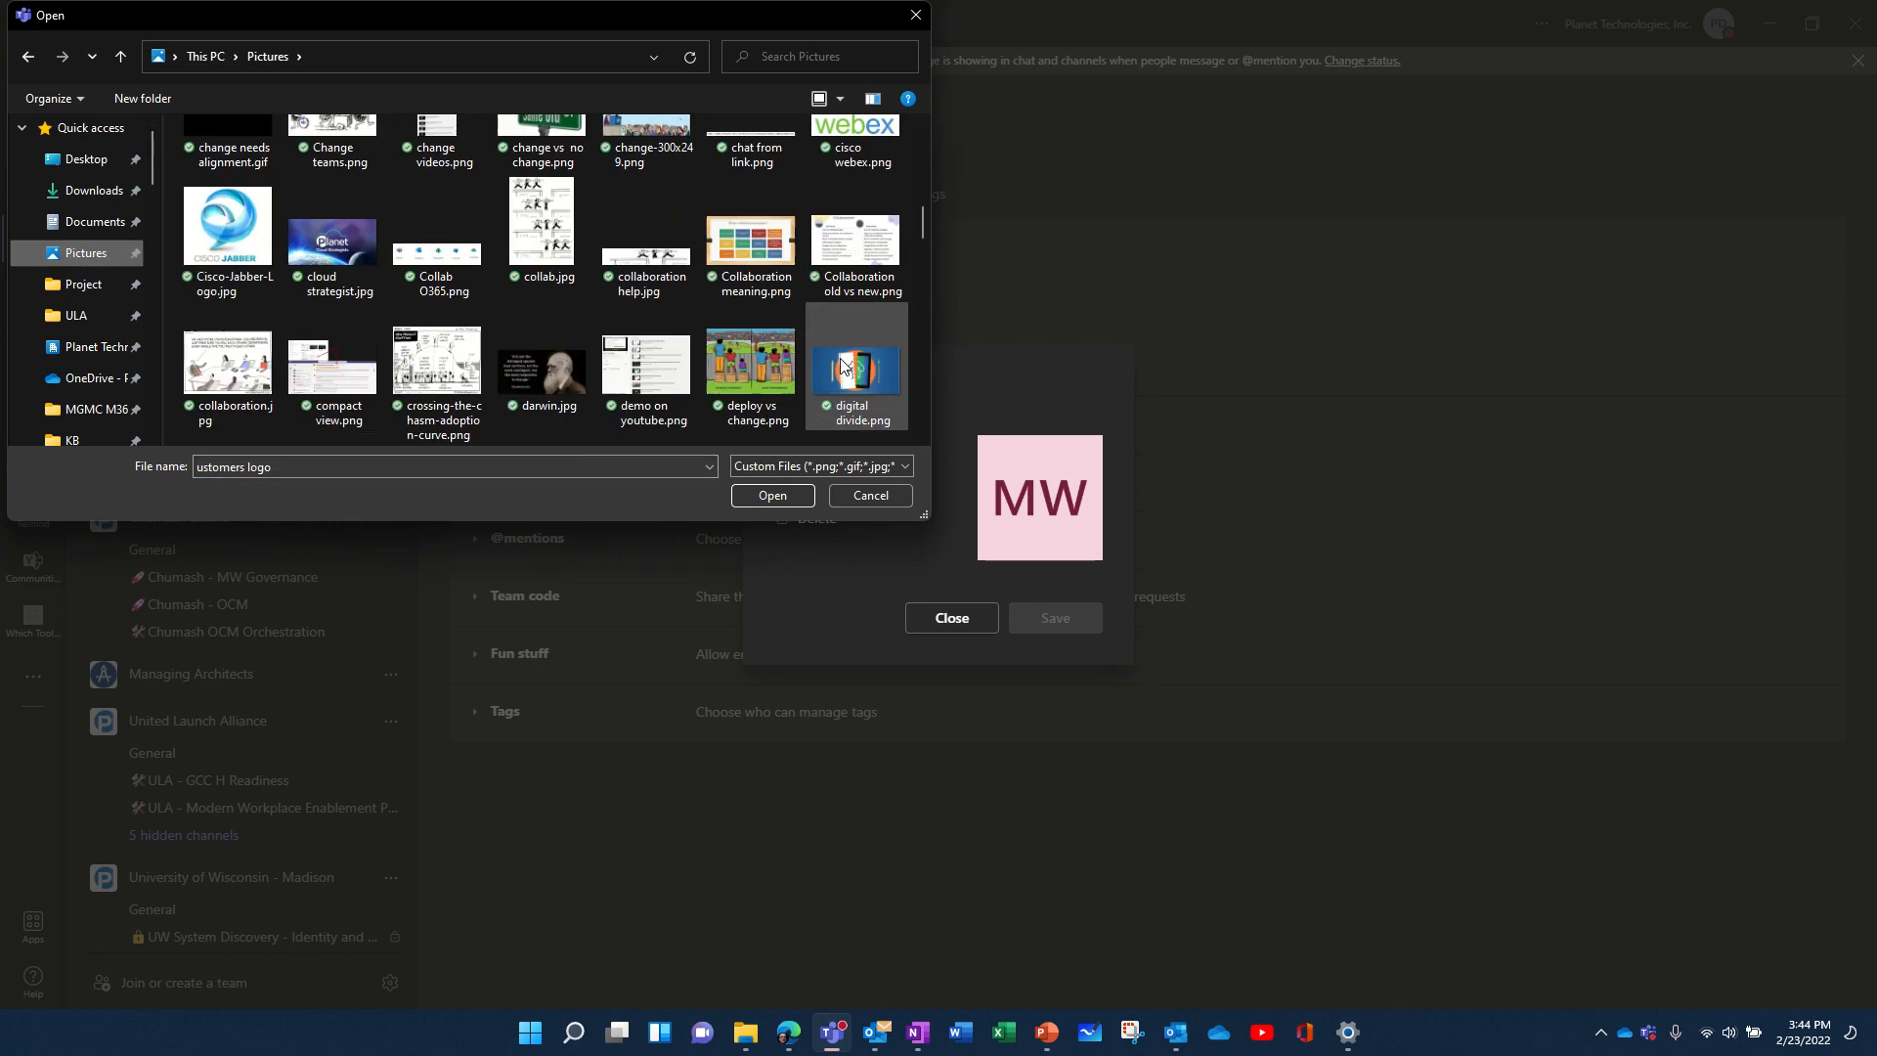
scroll(841, 364, down, 3)
scroll(841, 358, down, 1)
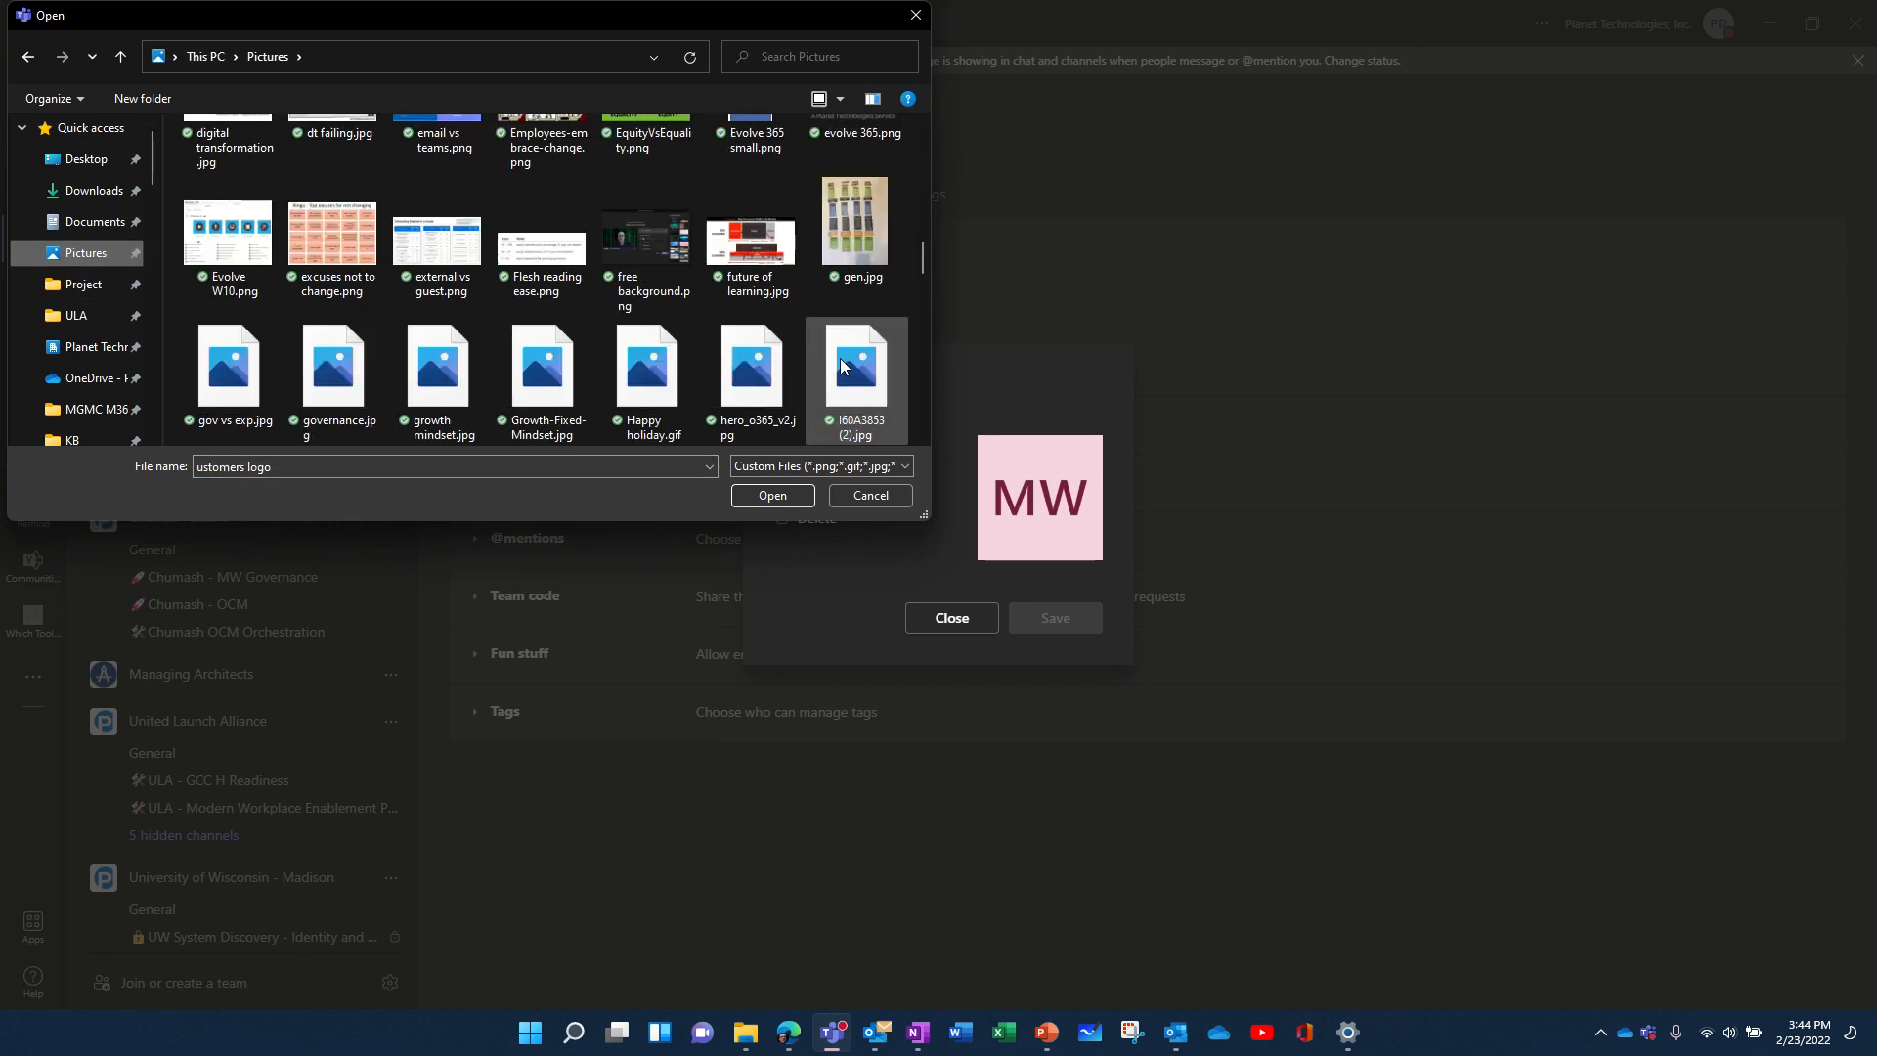
click(842, 358)
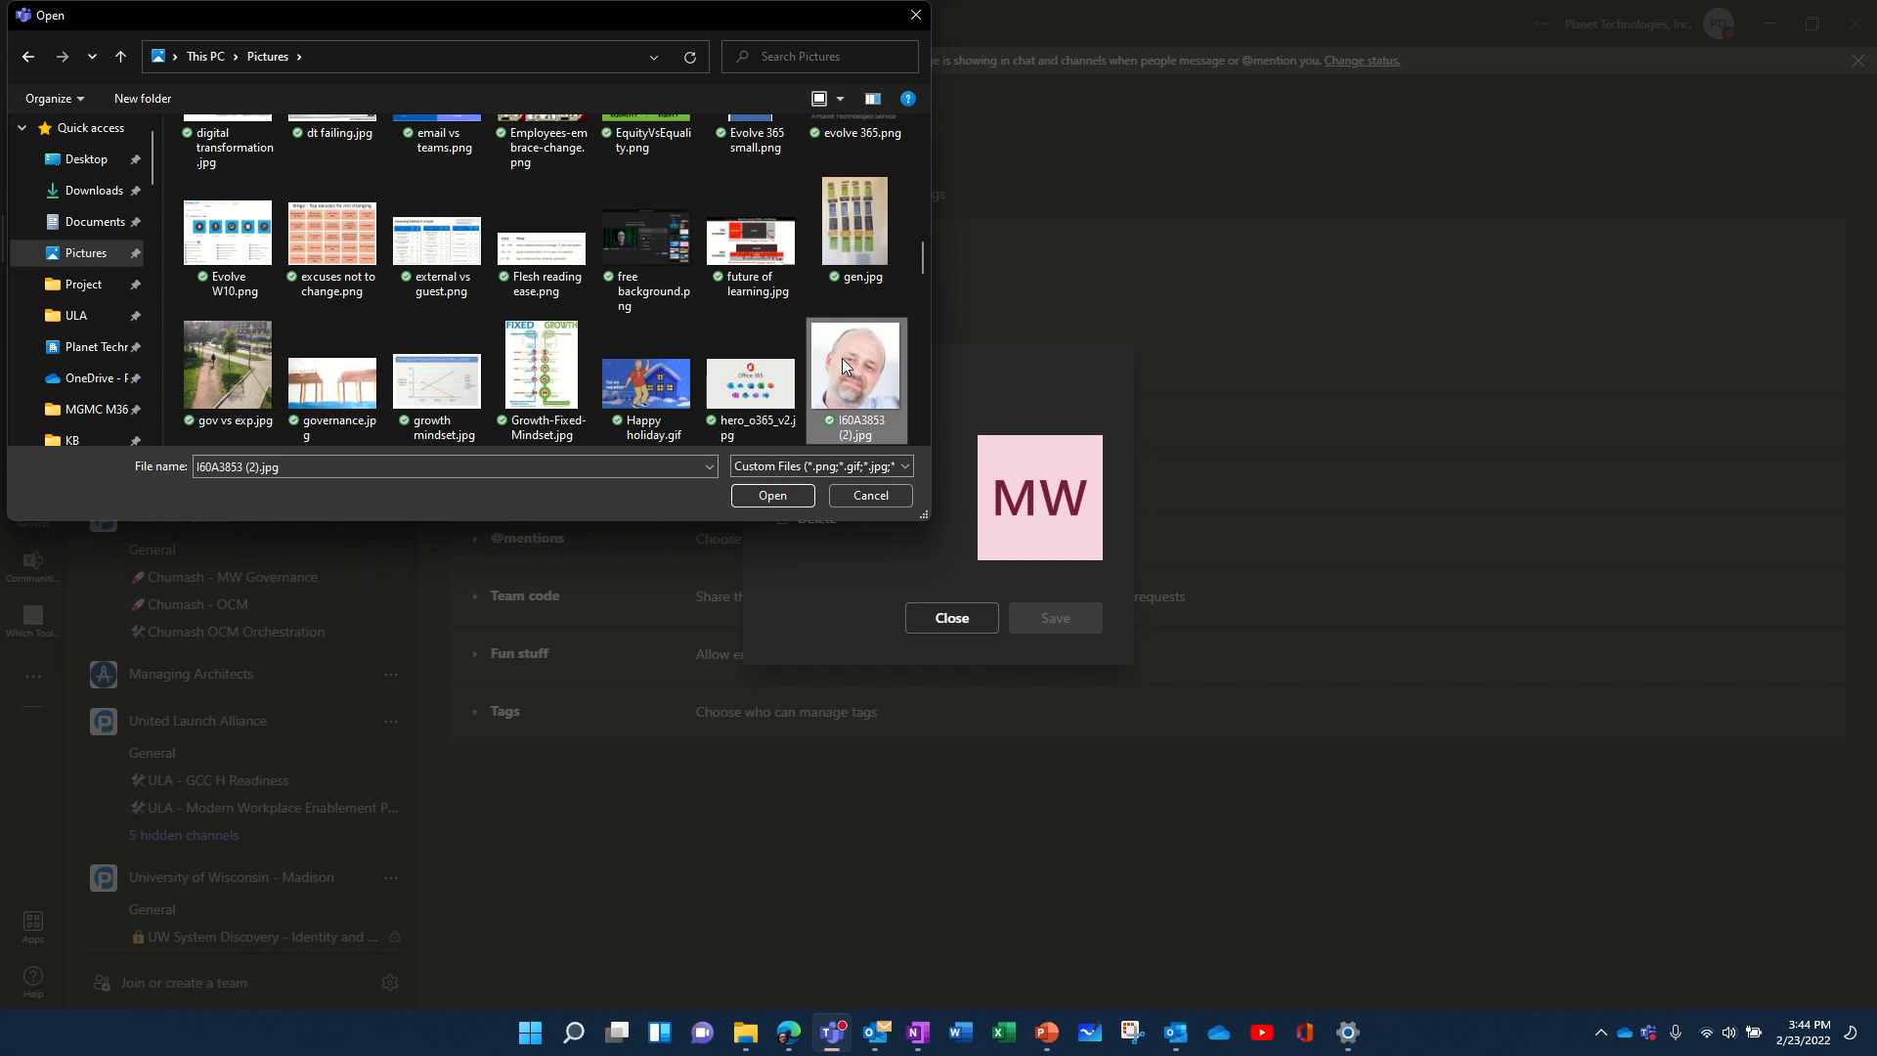
click(775, 497)
click(1072, 616)
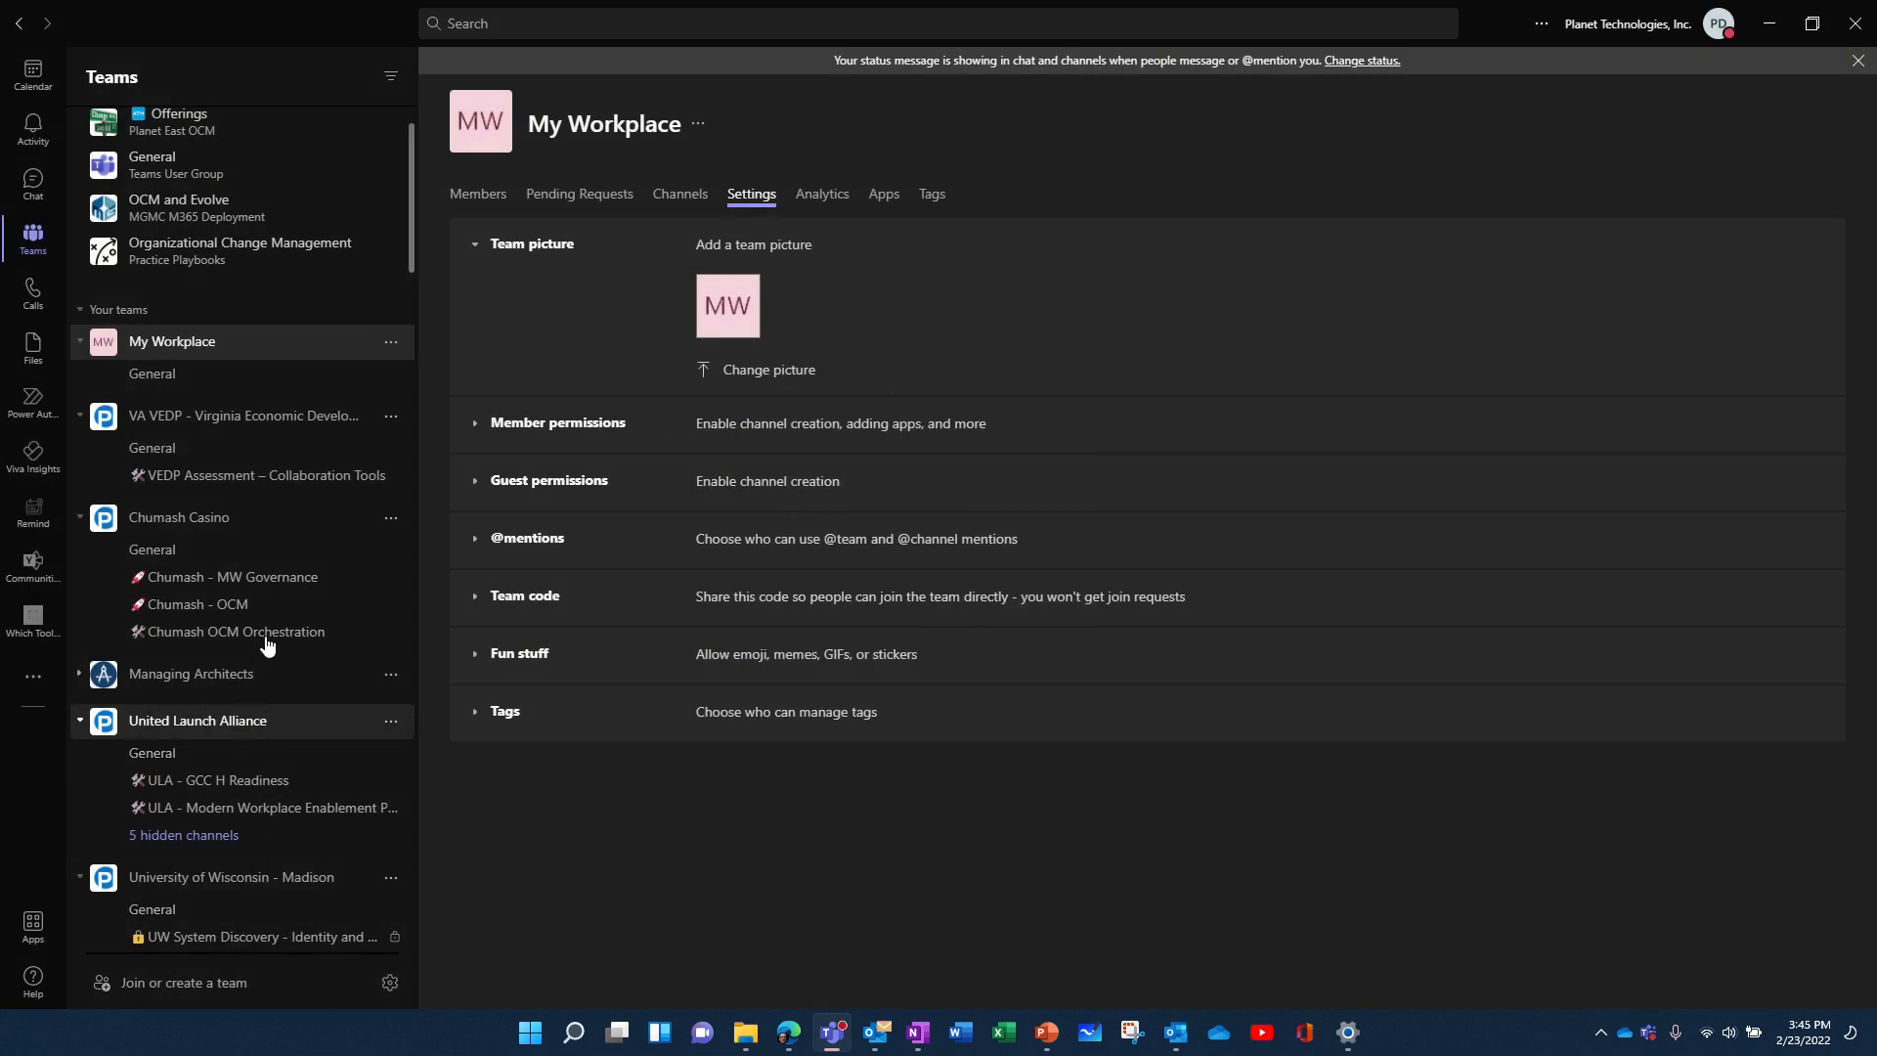
Start a Website tab named Office.com in My Workplace's General channel and turn off posting to the channel about it.
click(372, 373)
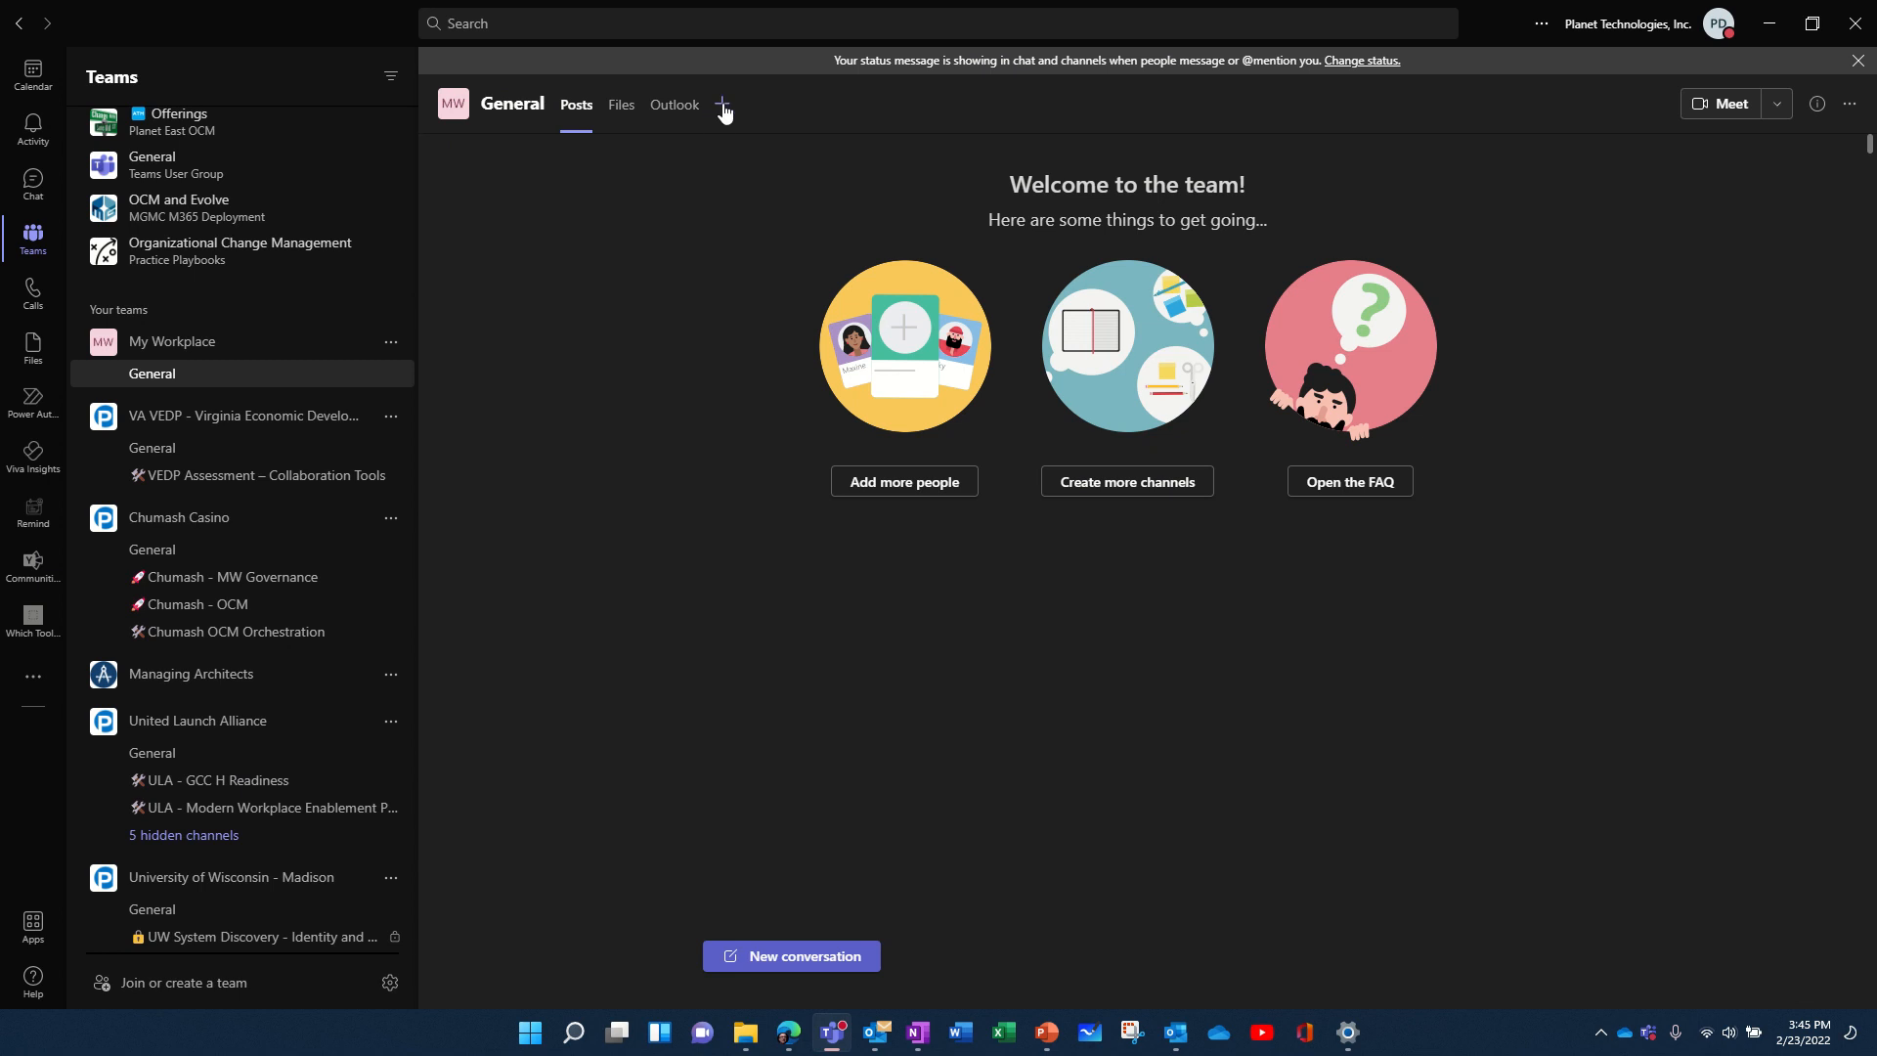
click(722, 105)
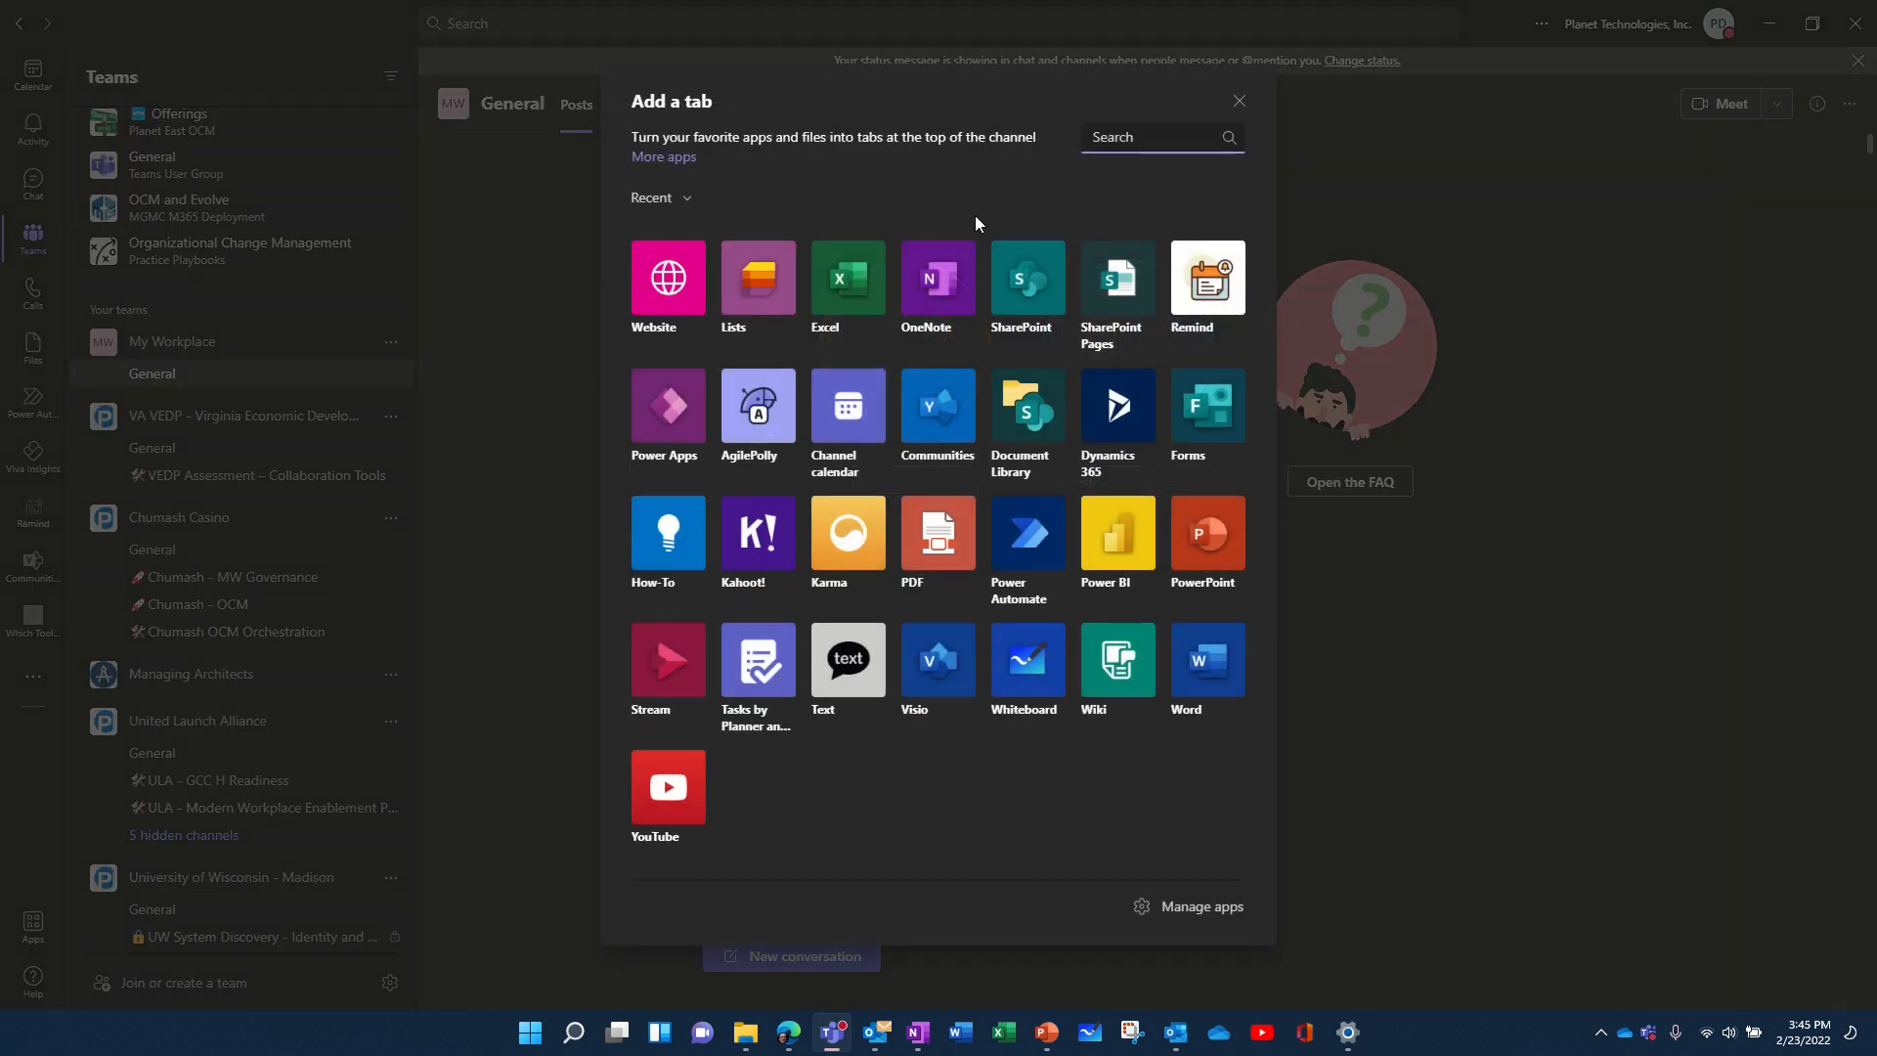
click(653, 291)
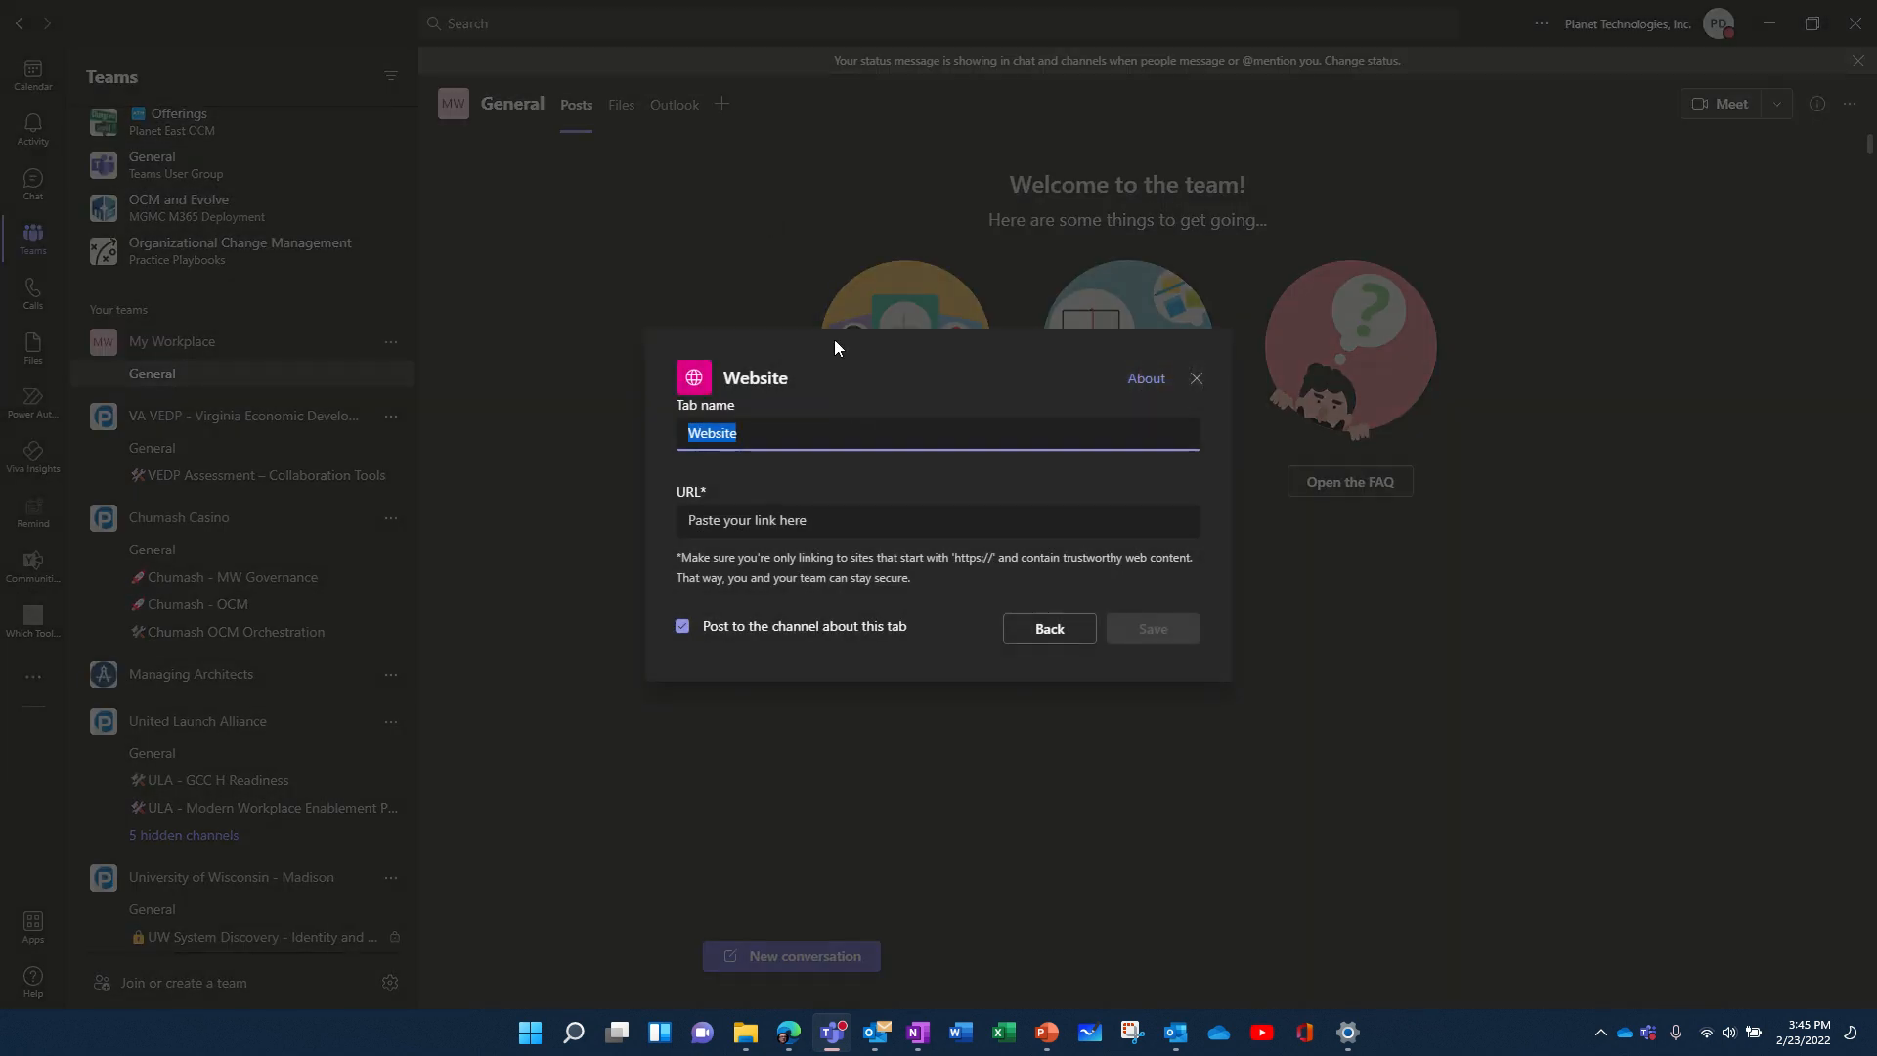
text(Offi)
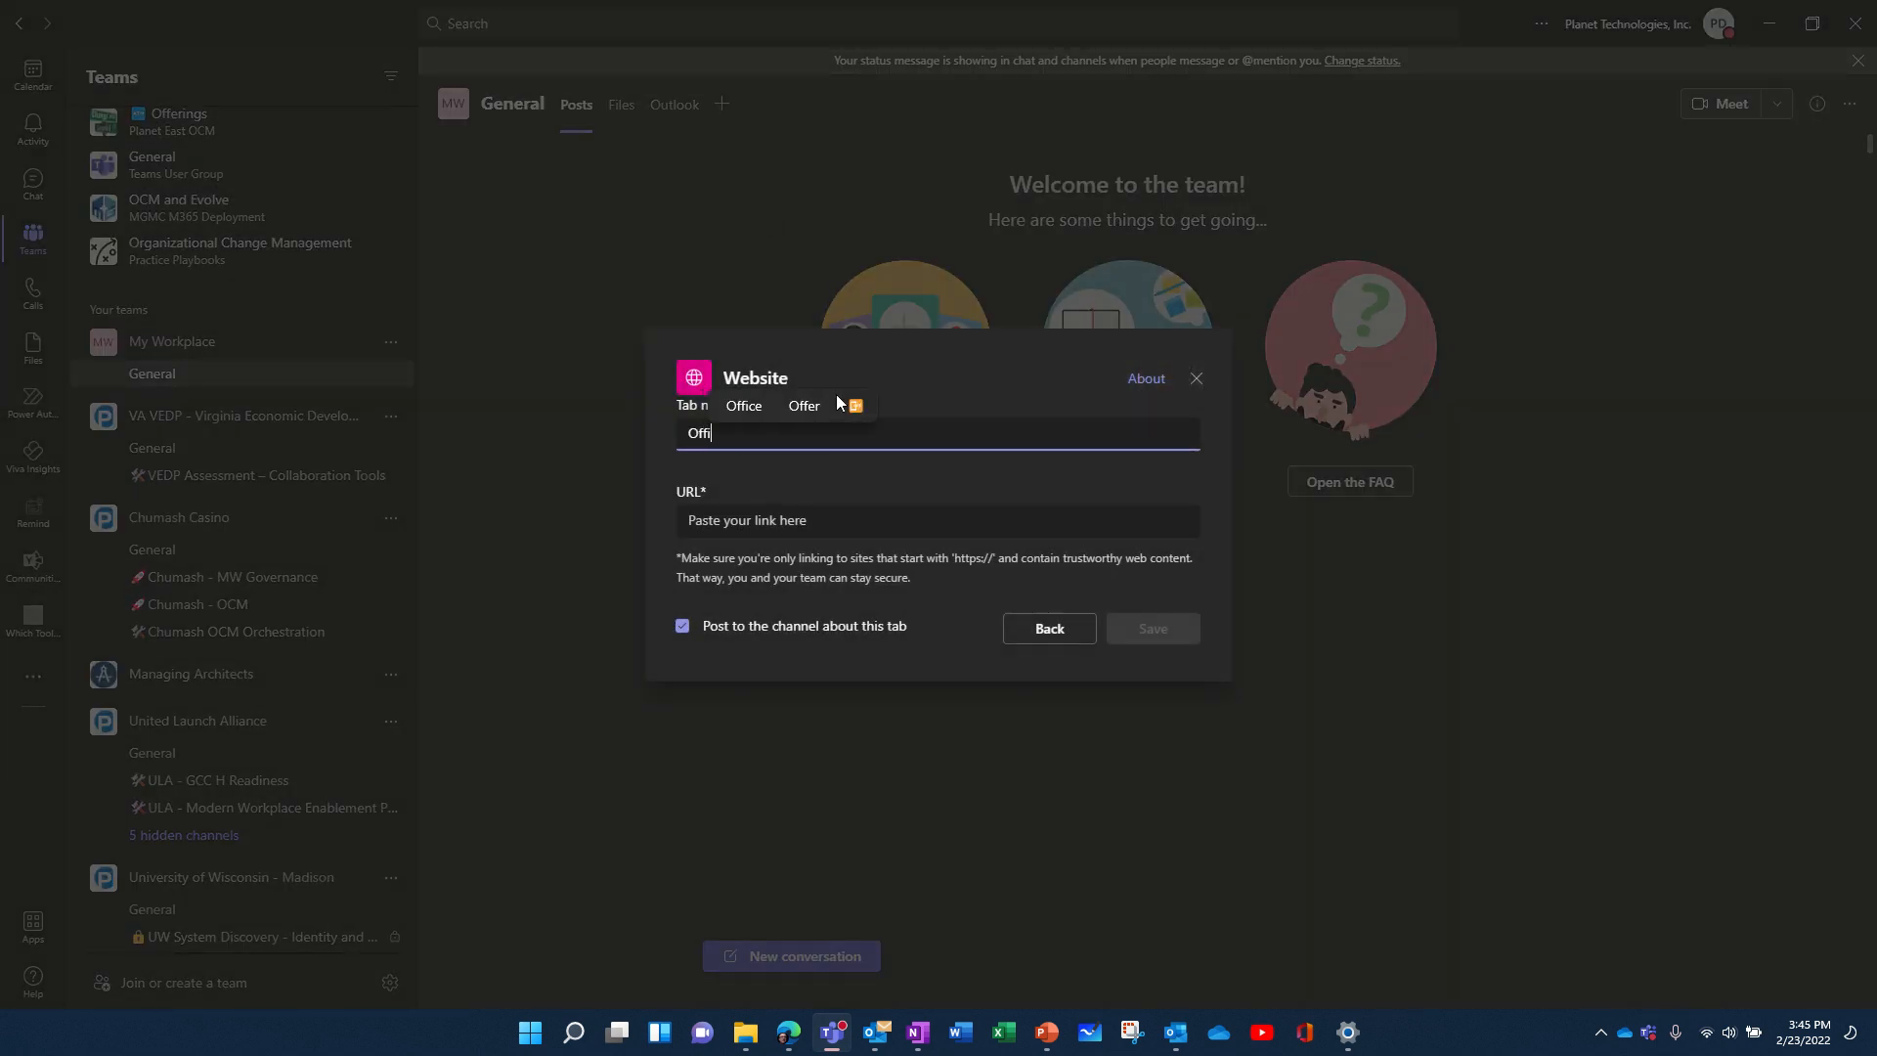
text(ce.com)
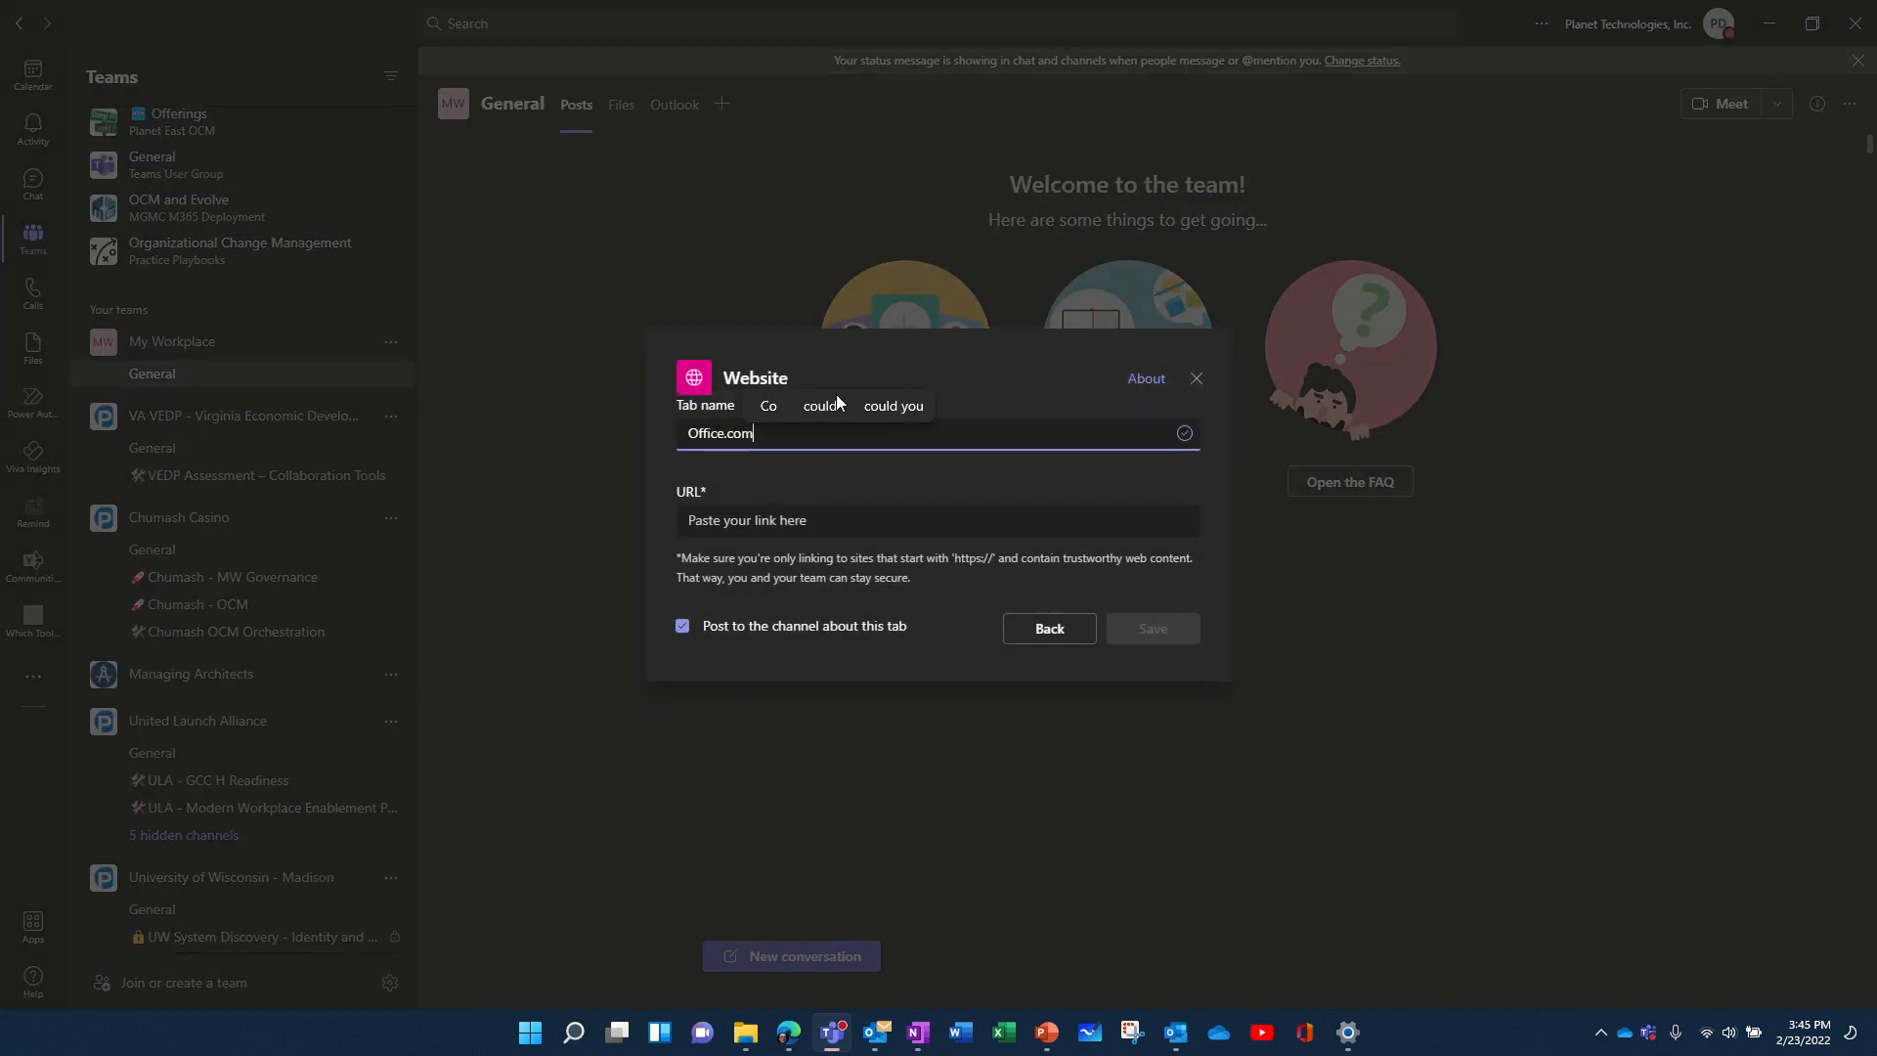
click(806, 633)
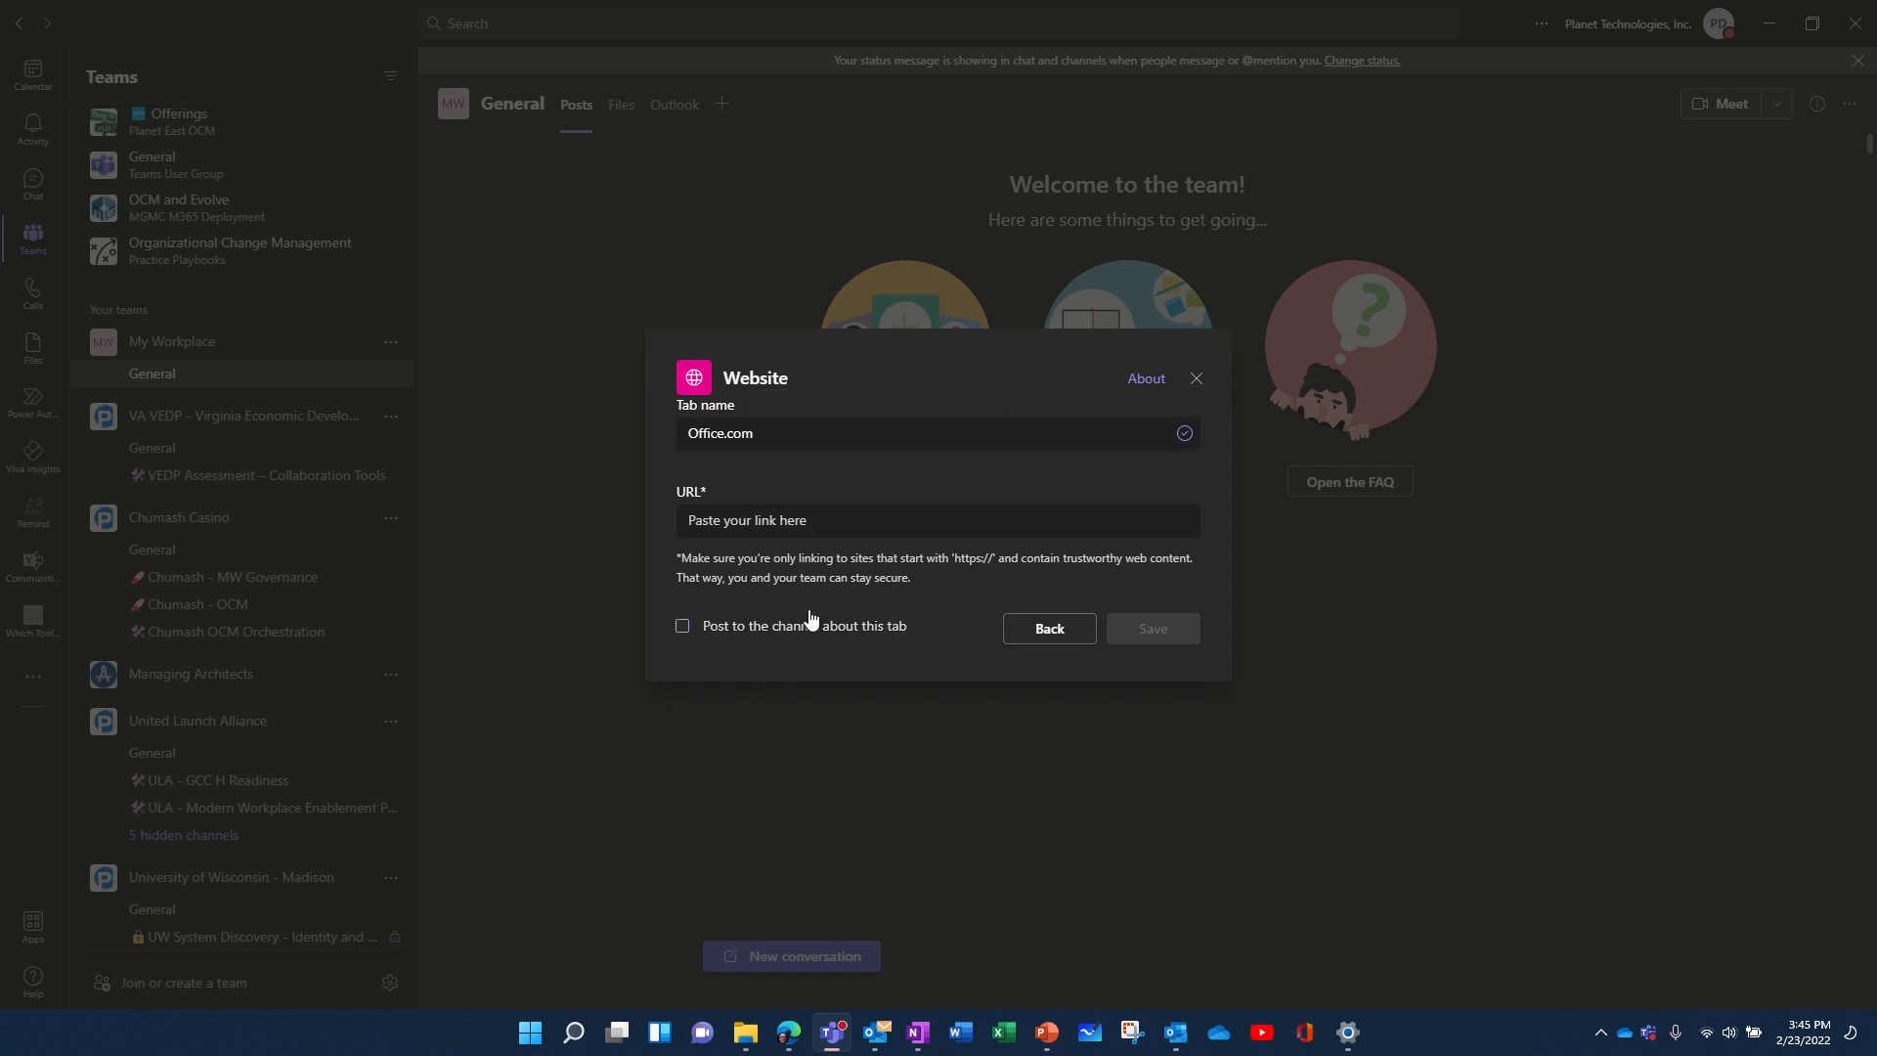
click(789, 1032)
click(83, 15)
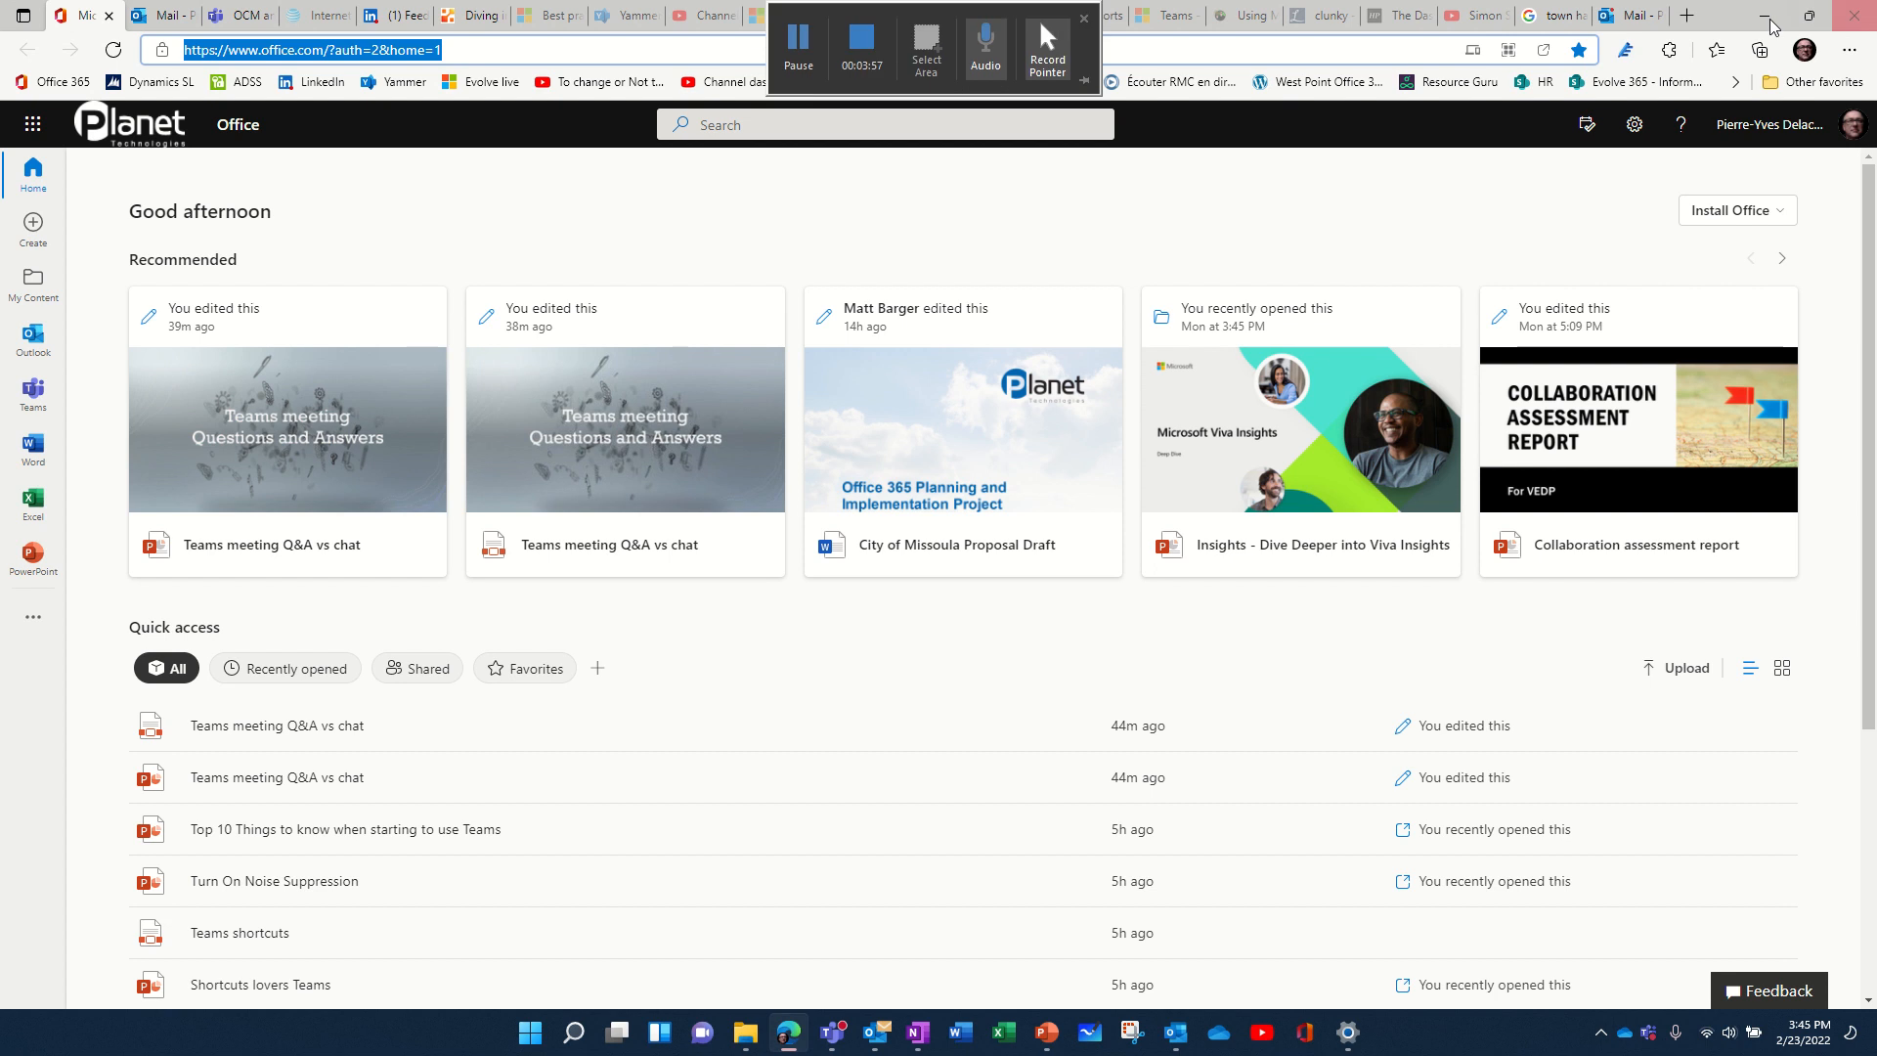
key(alt+Tab)
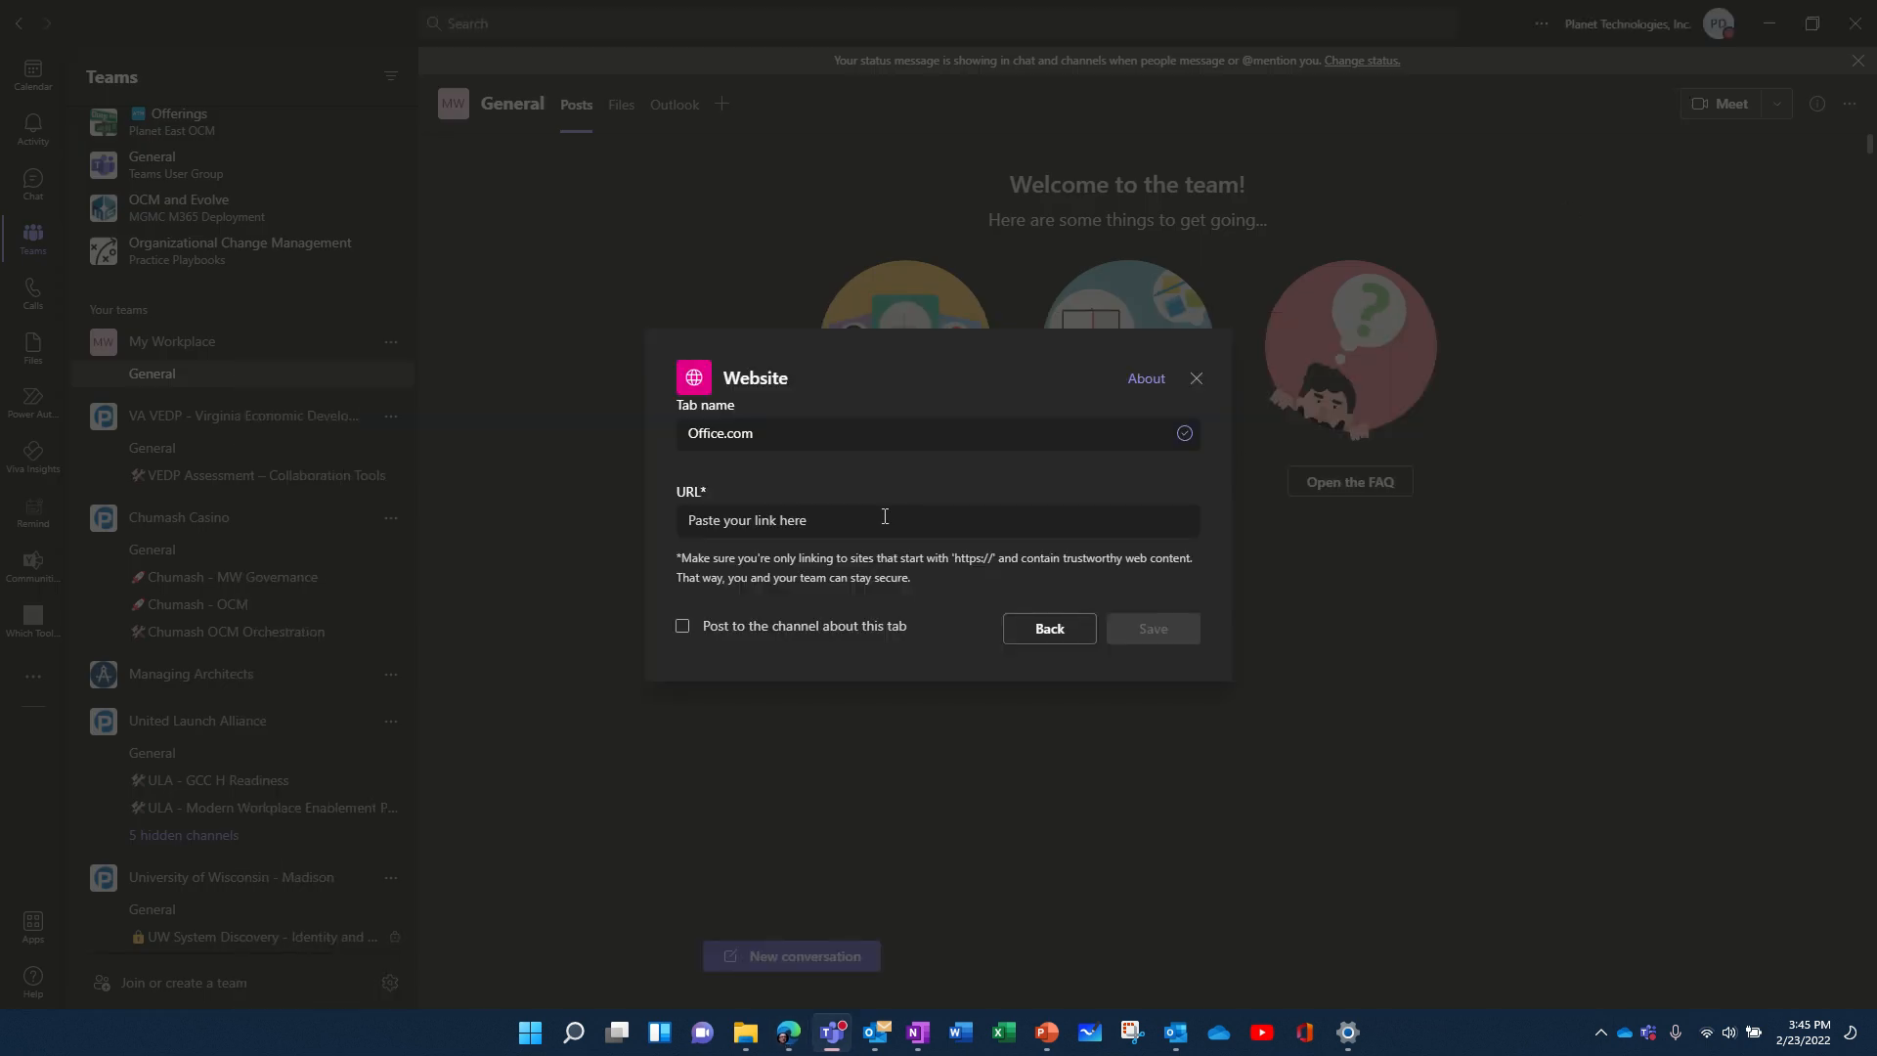
click(870, 531)
key(ctrl+v)
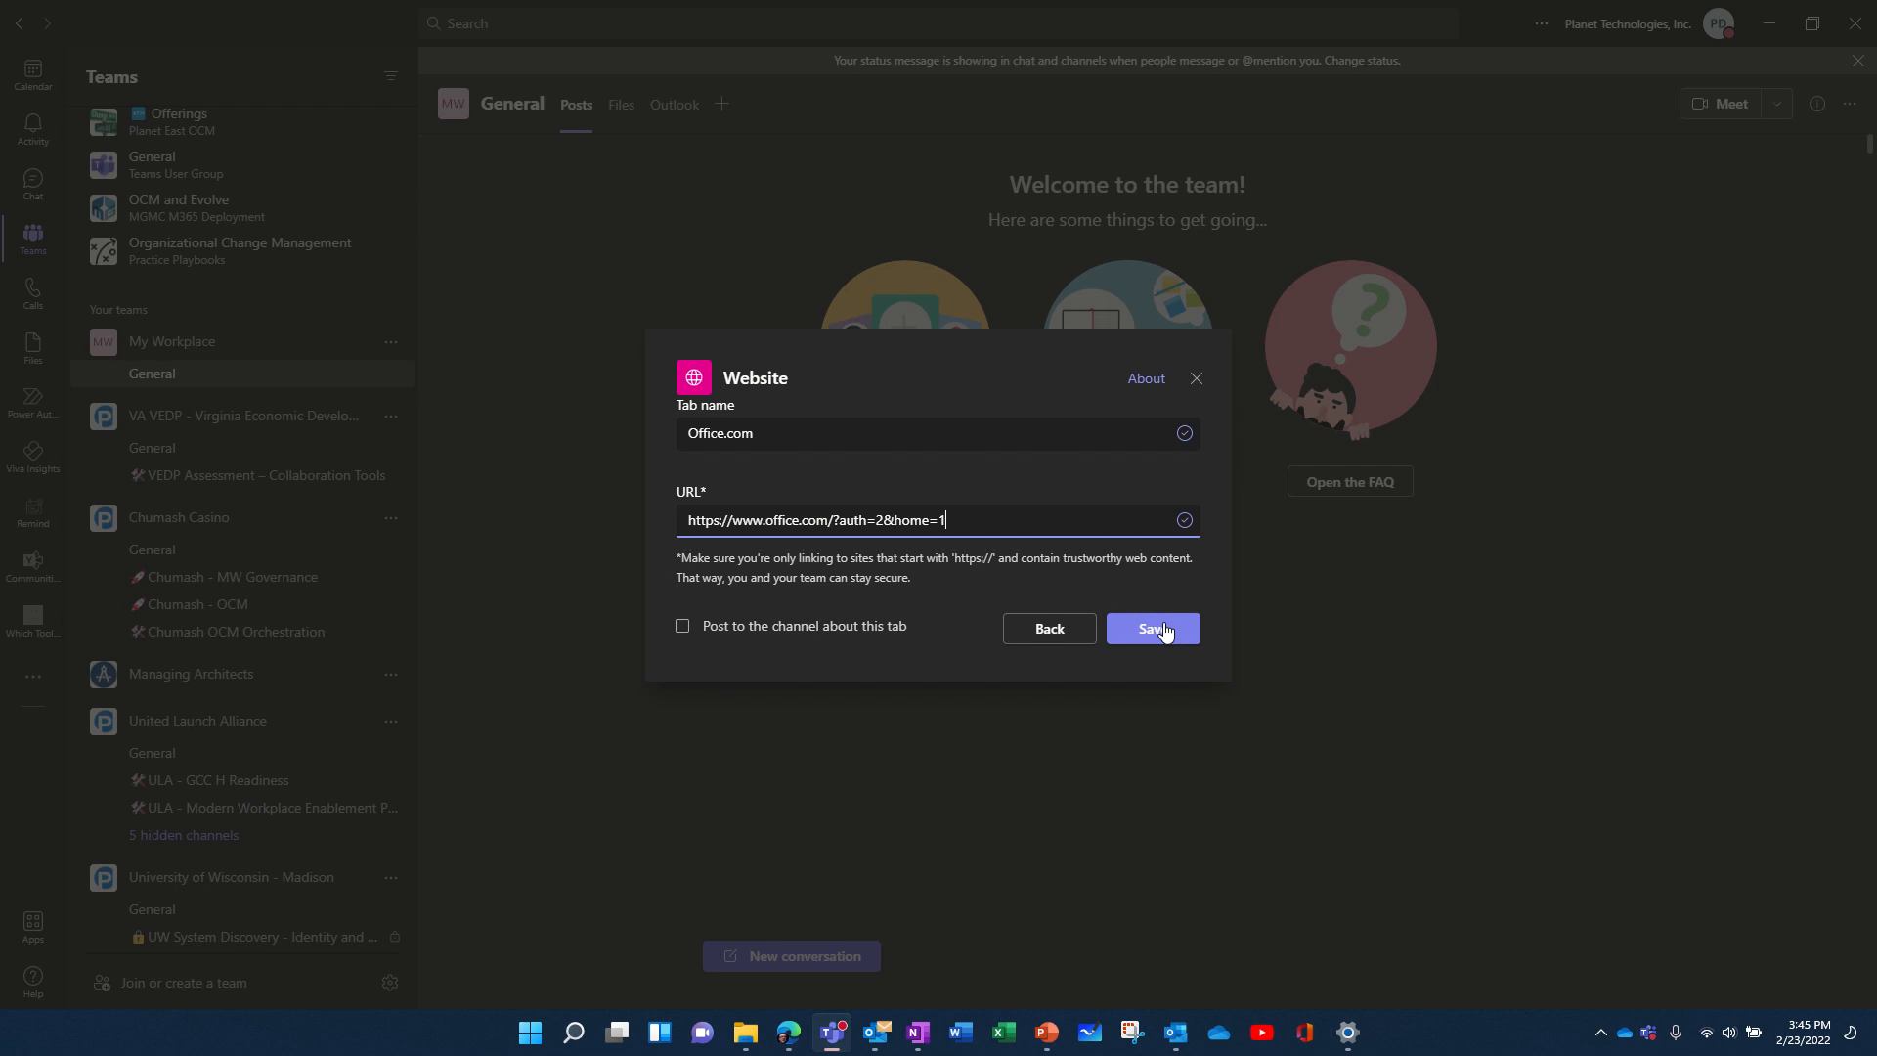
click(1163, 628)
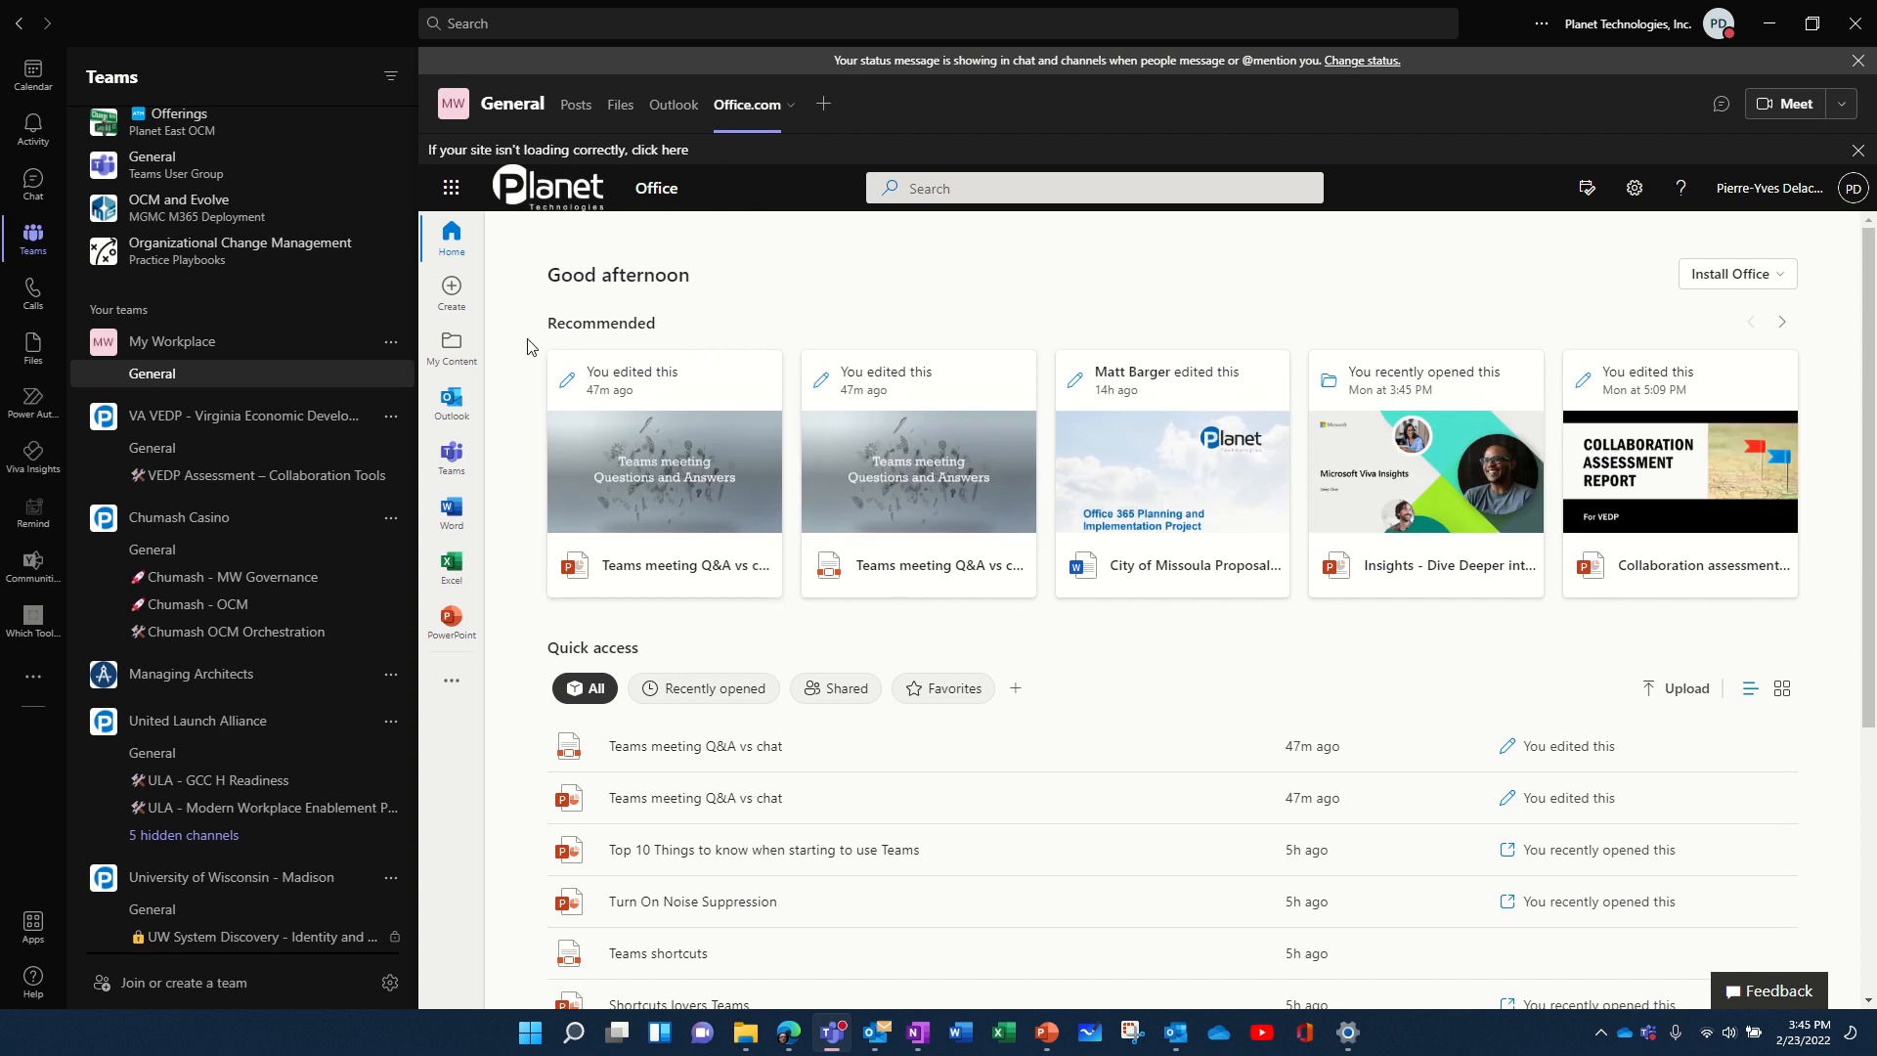
Try opening Outlook, My Content and Teams from the Office.com tab, returning to the tab each time.
click(451, 401)
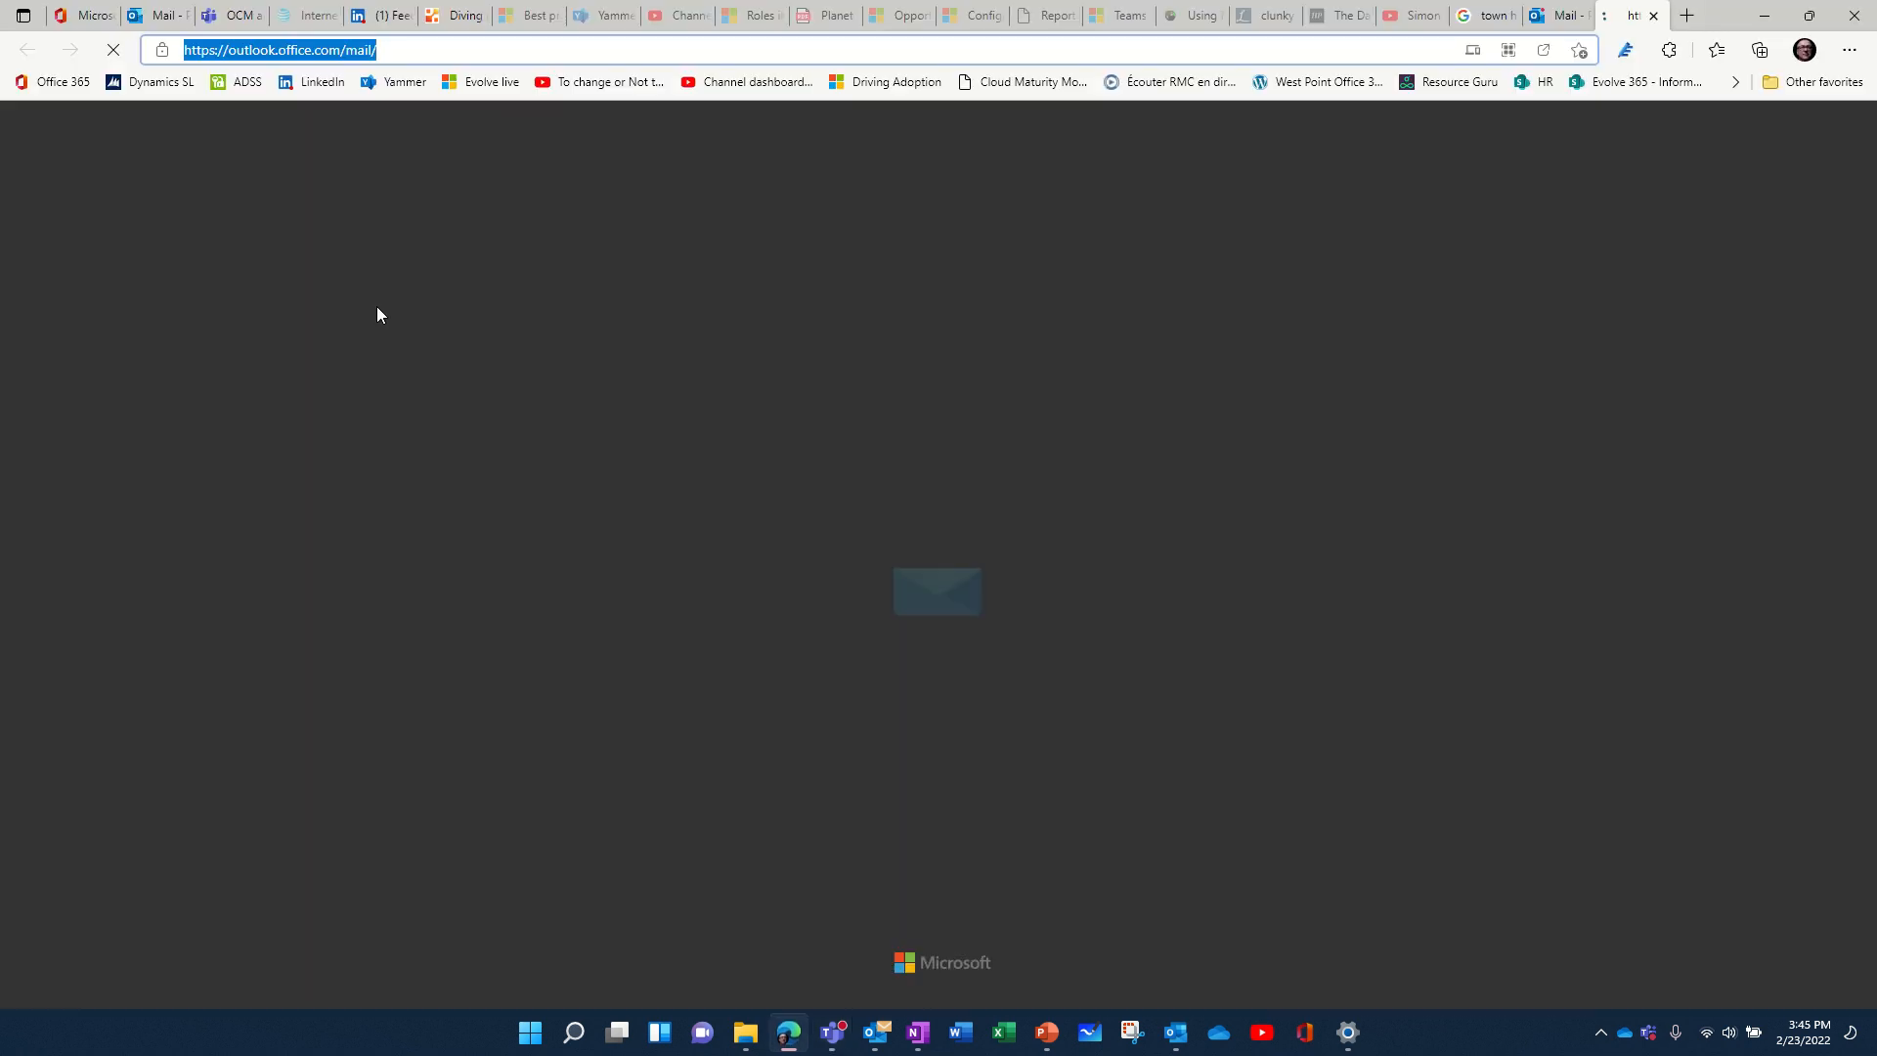
click(1764, 20)
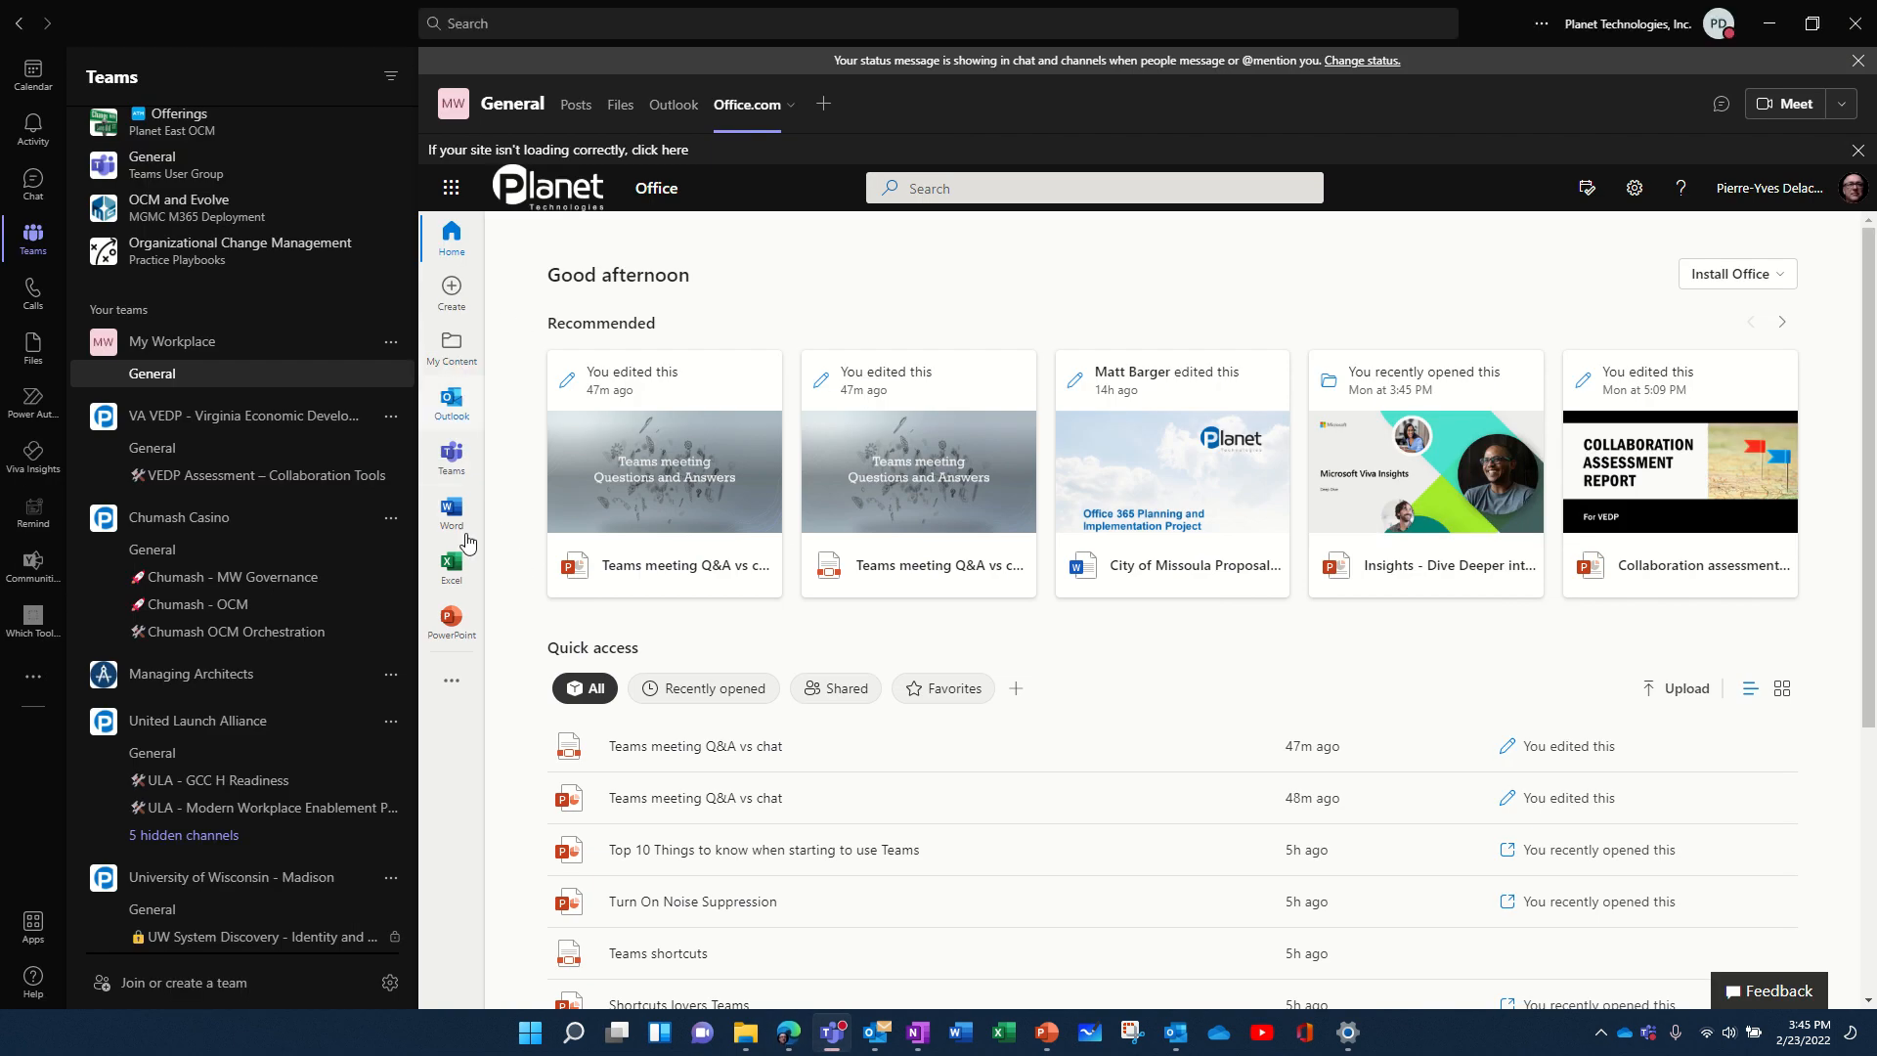
click(452, 347)
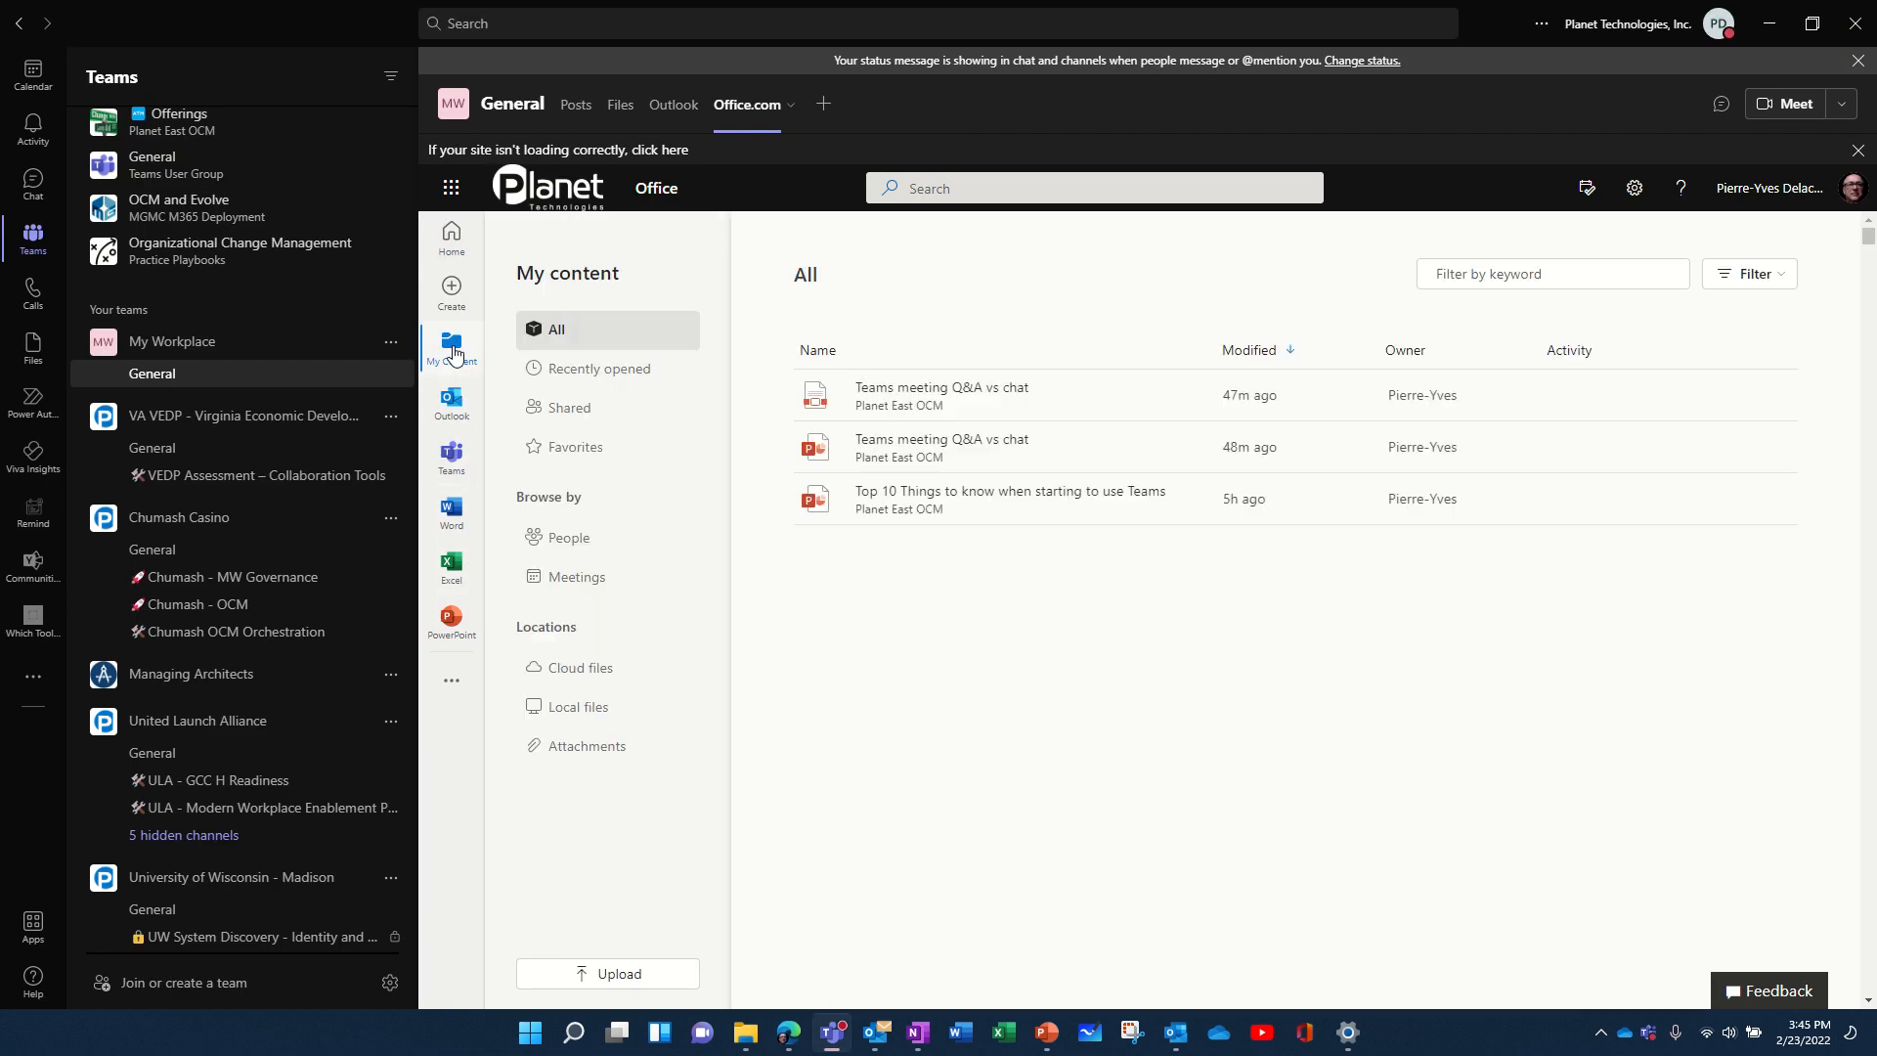
click(451, 458)
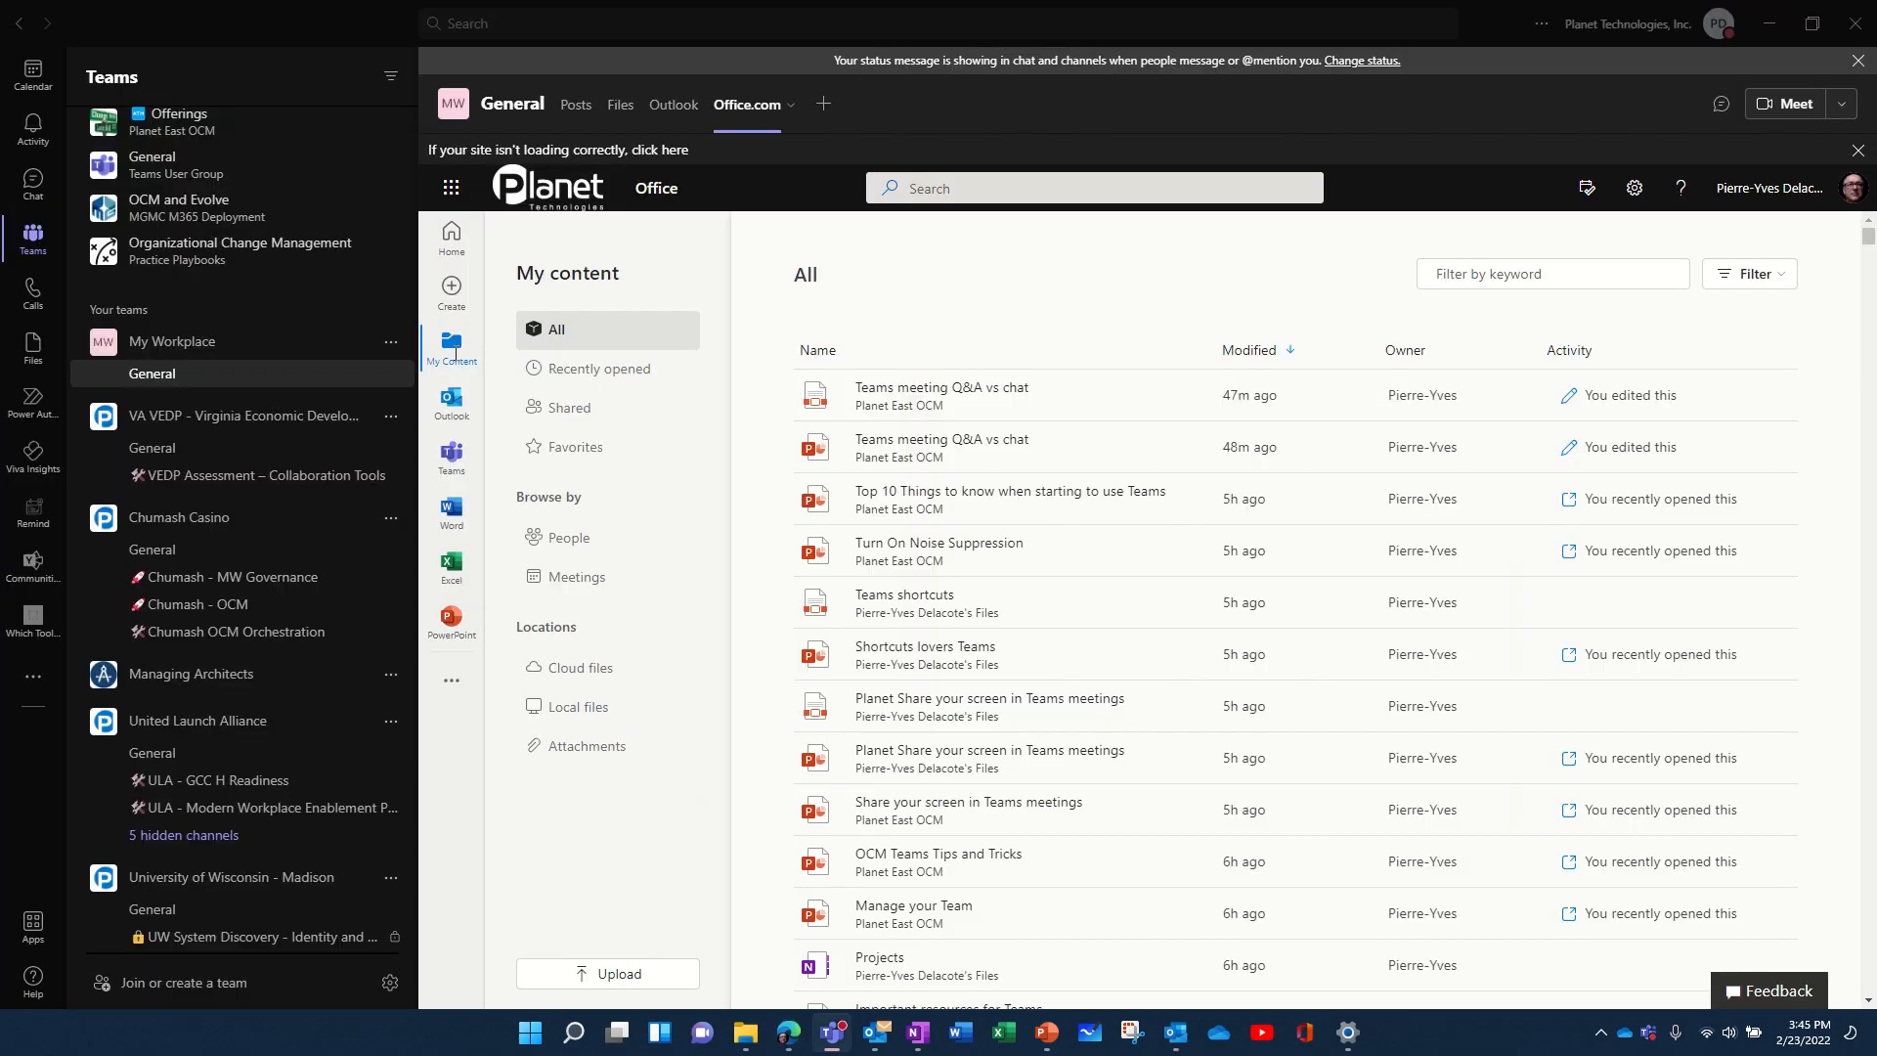
click(458, 355)
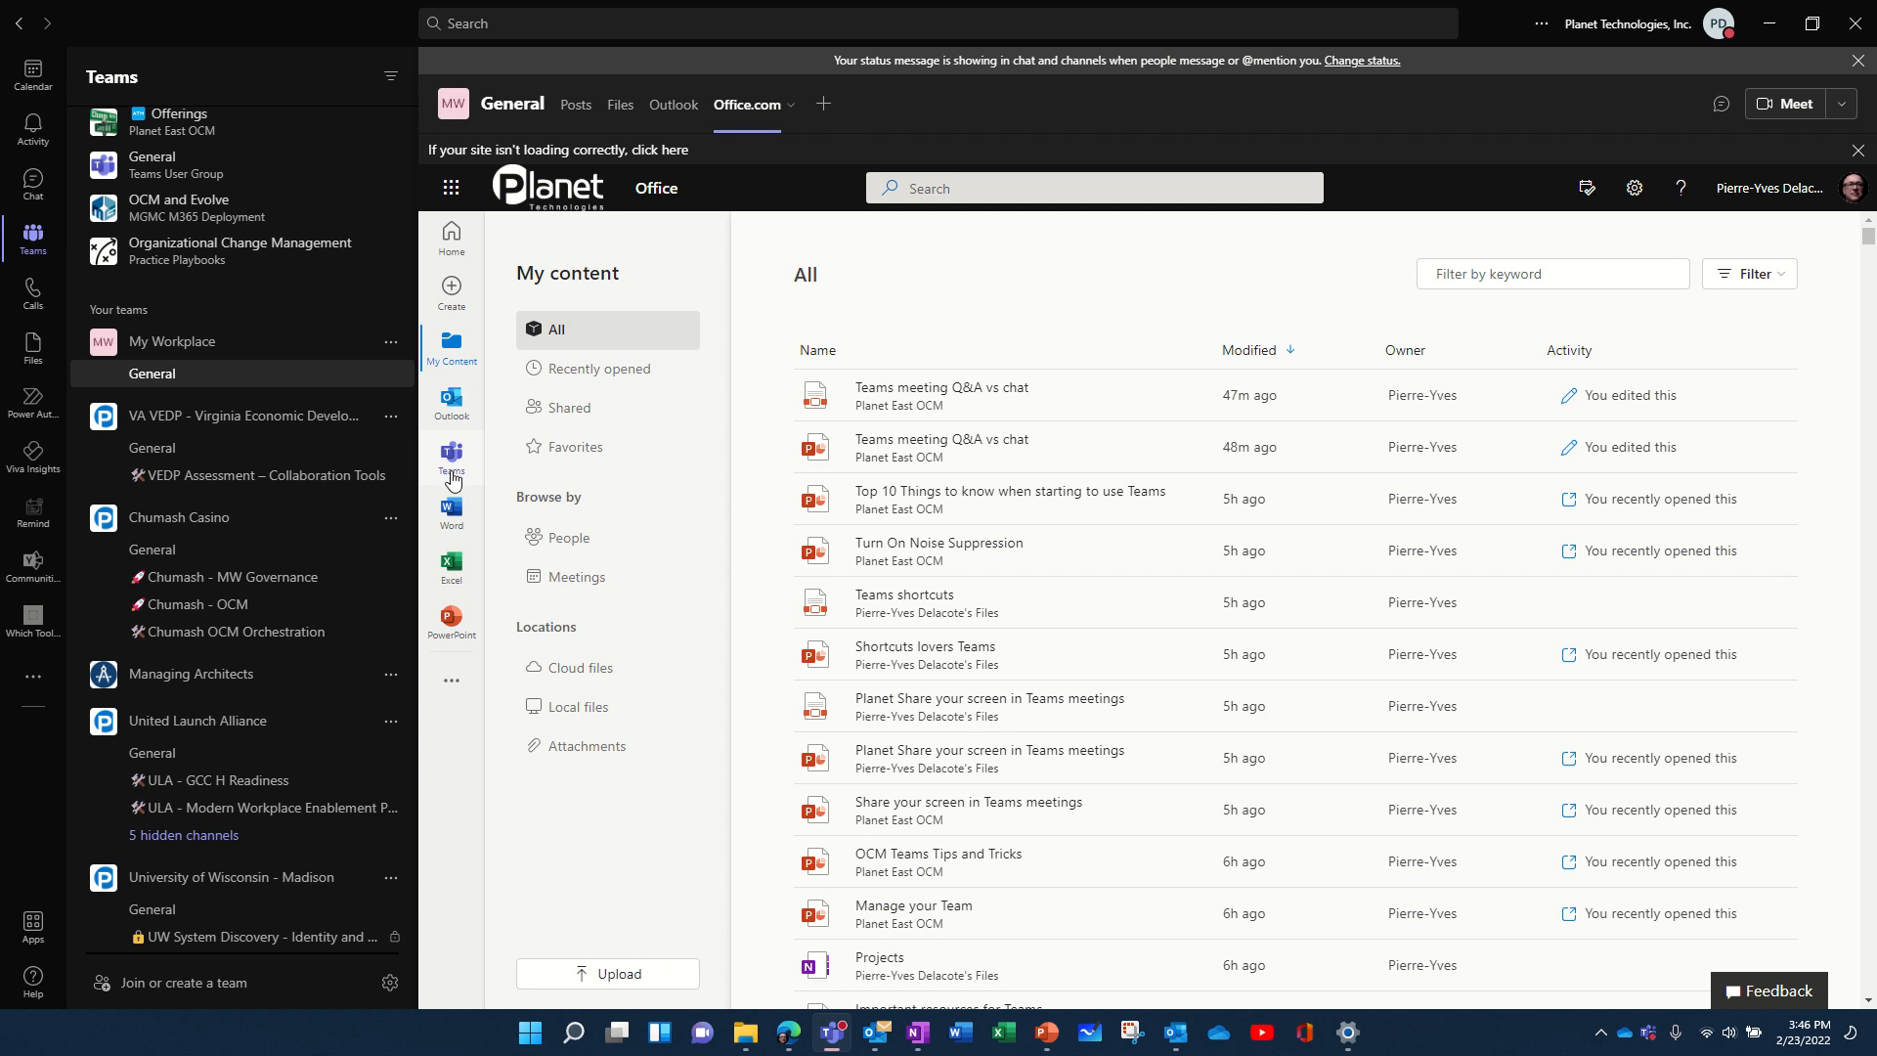
Show the Word, Excel and PowerPoint pages one after another inside the Office.com tab.
click(454, 509)
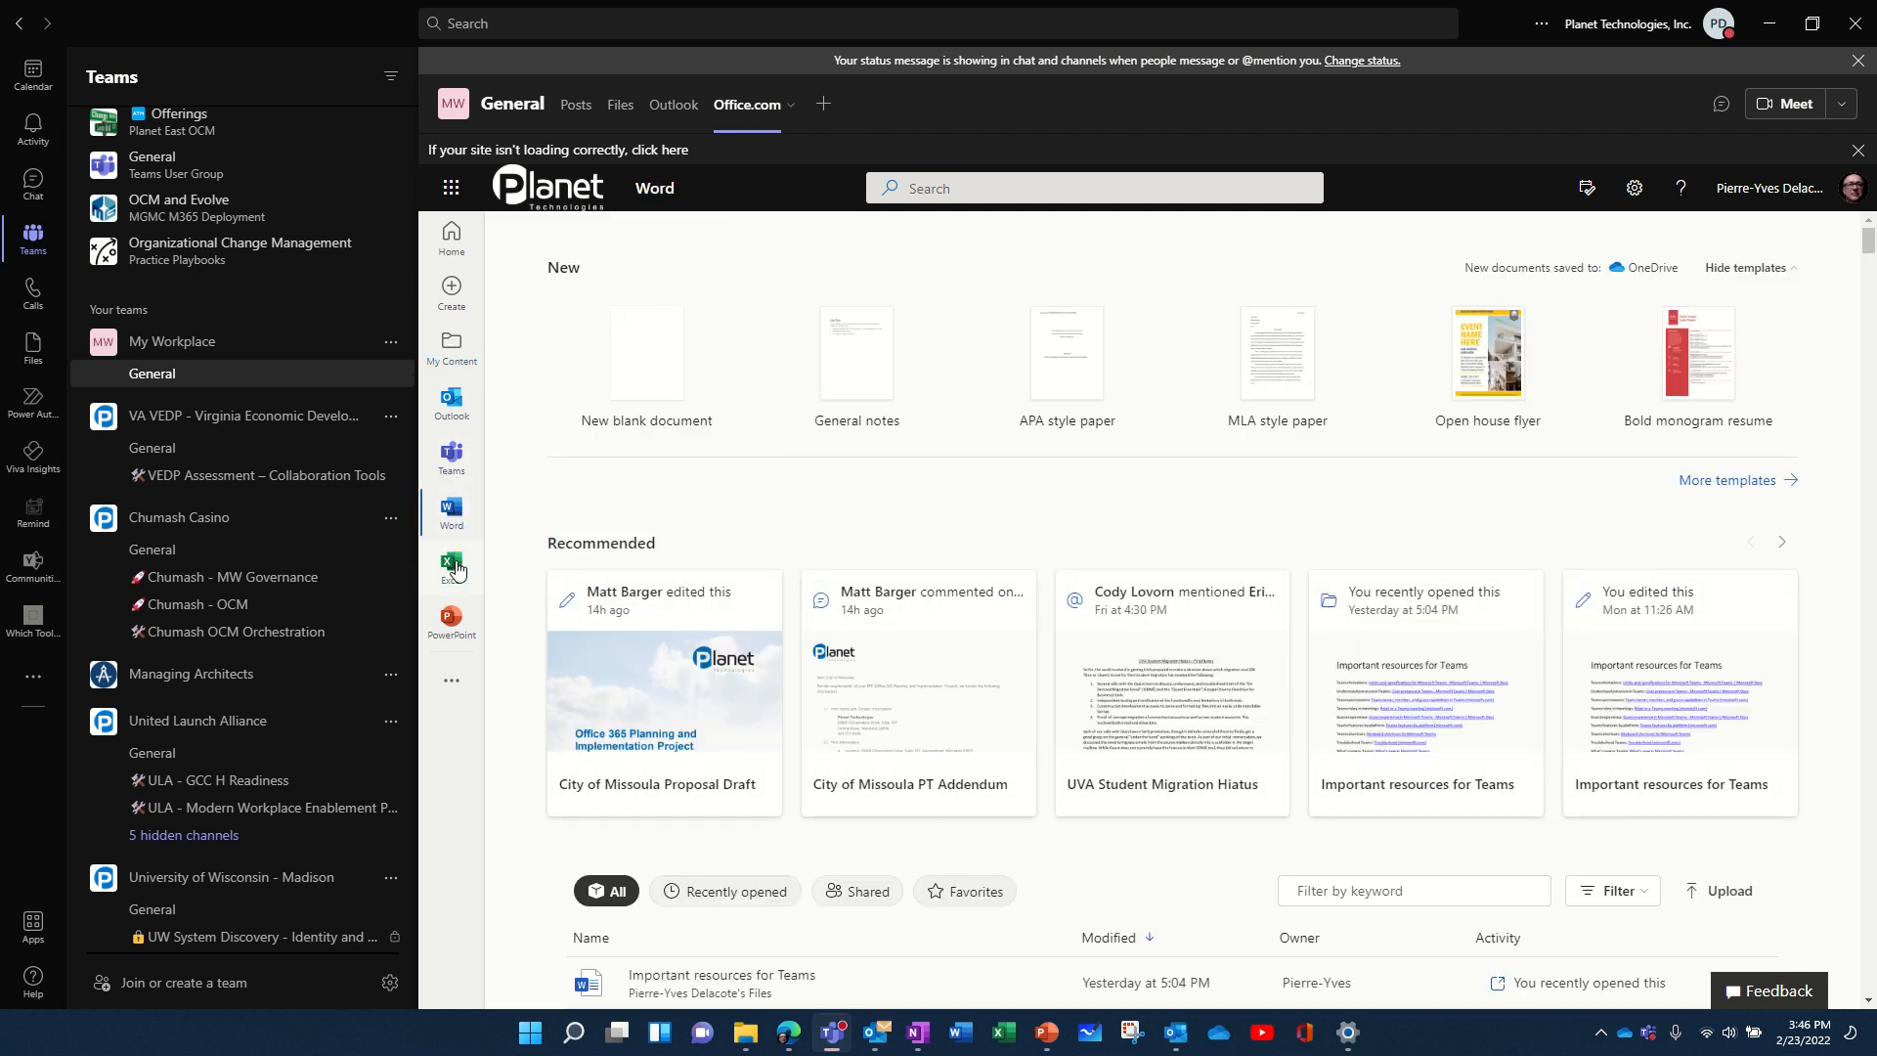
click(454, 566)
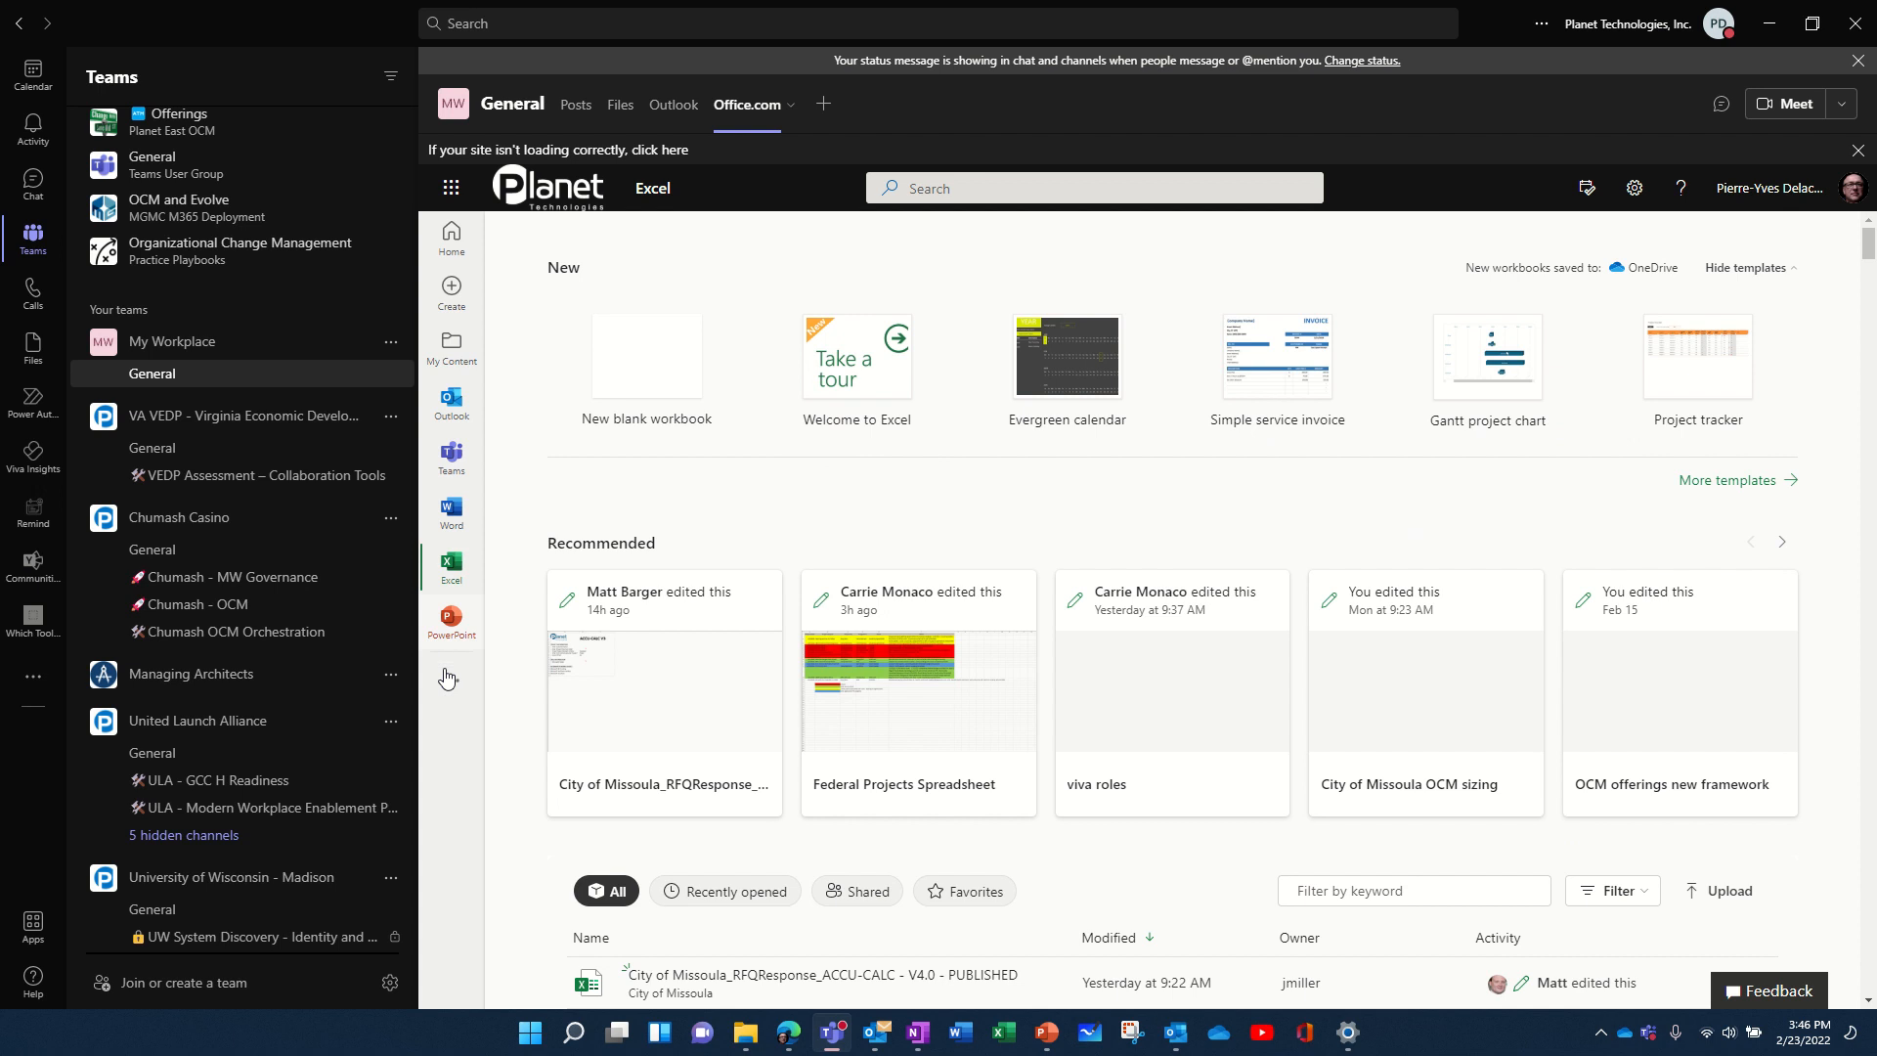
click(451, 618)
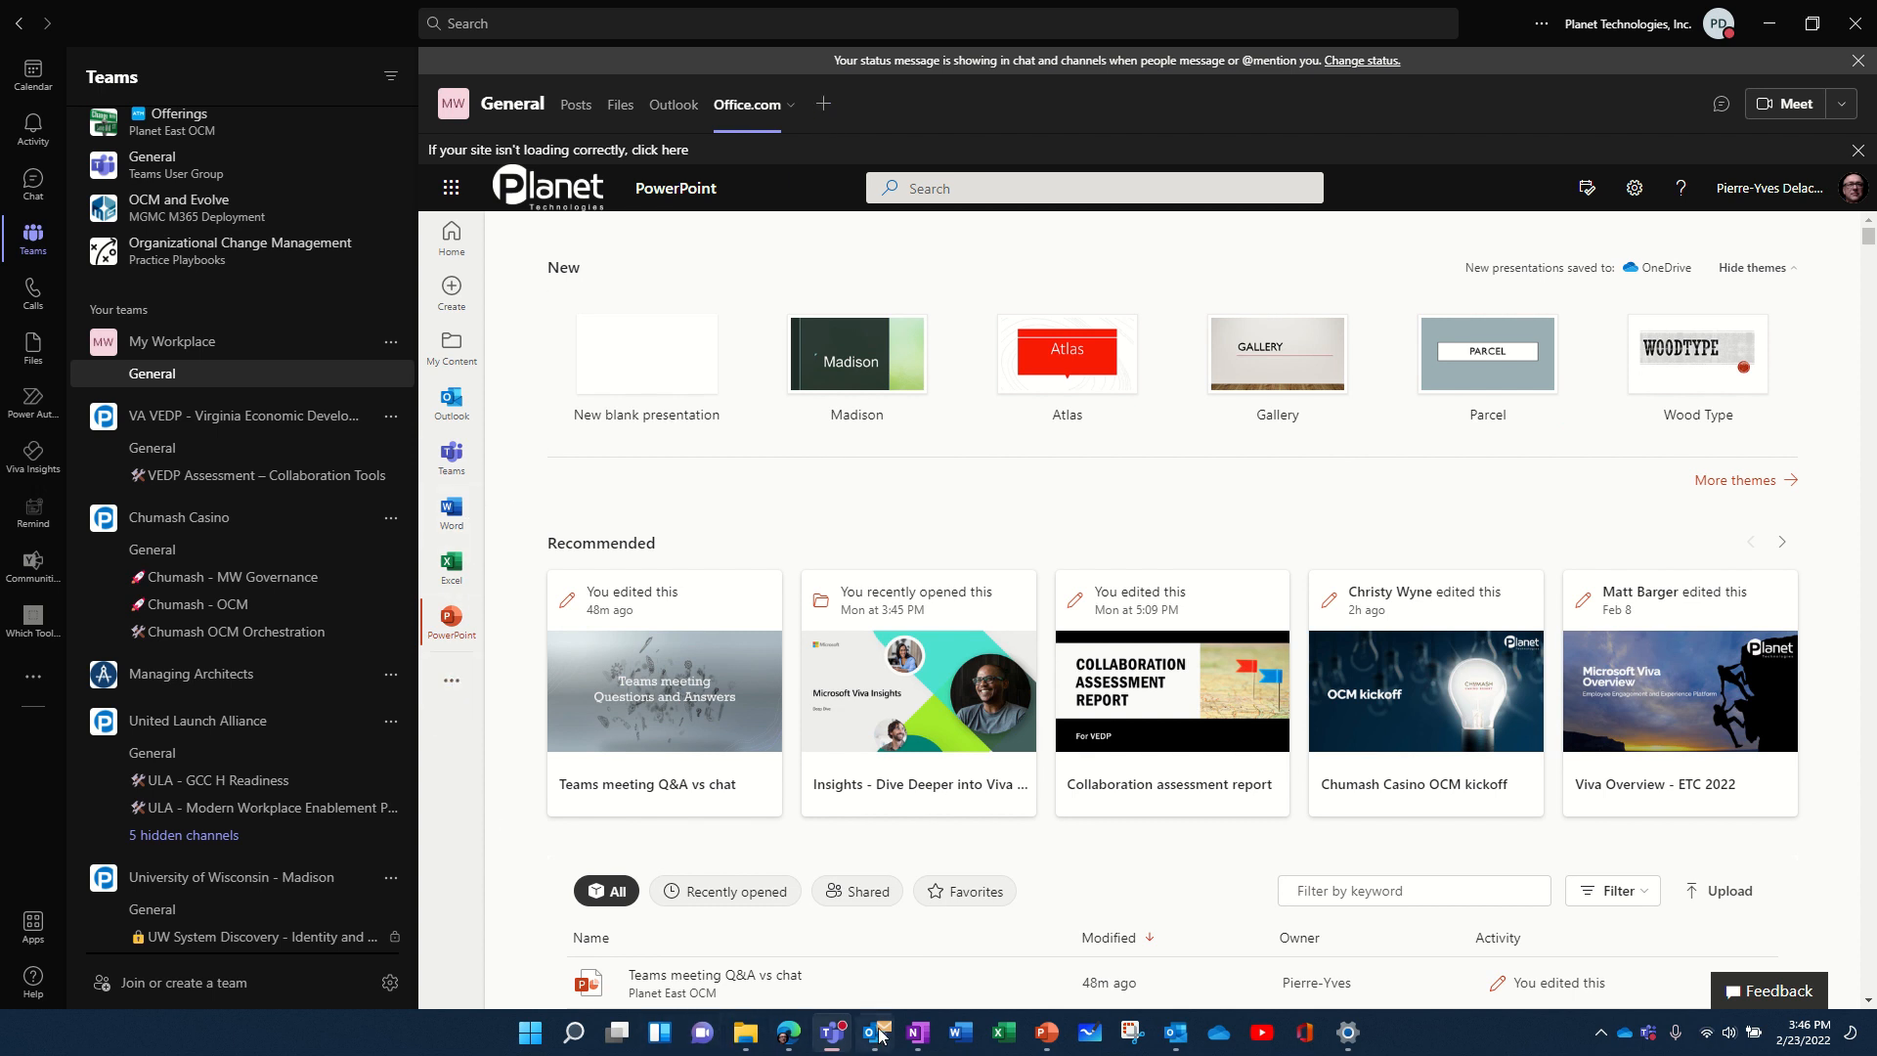
Switch to Edge, open OneNote from the Office home page, and copy the OneNote page address.
mouse_move(789, 1032)
click(618, 843)
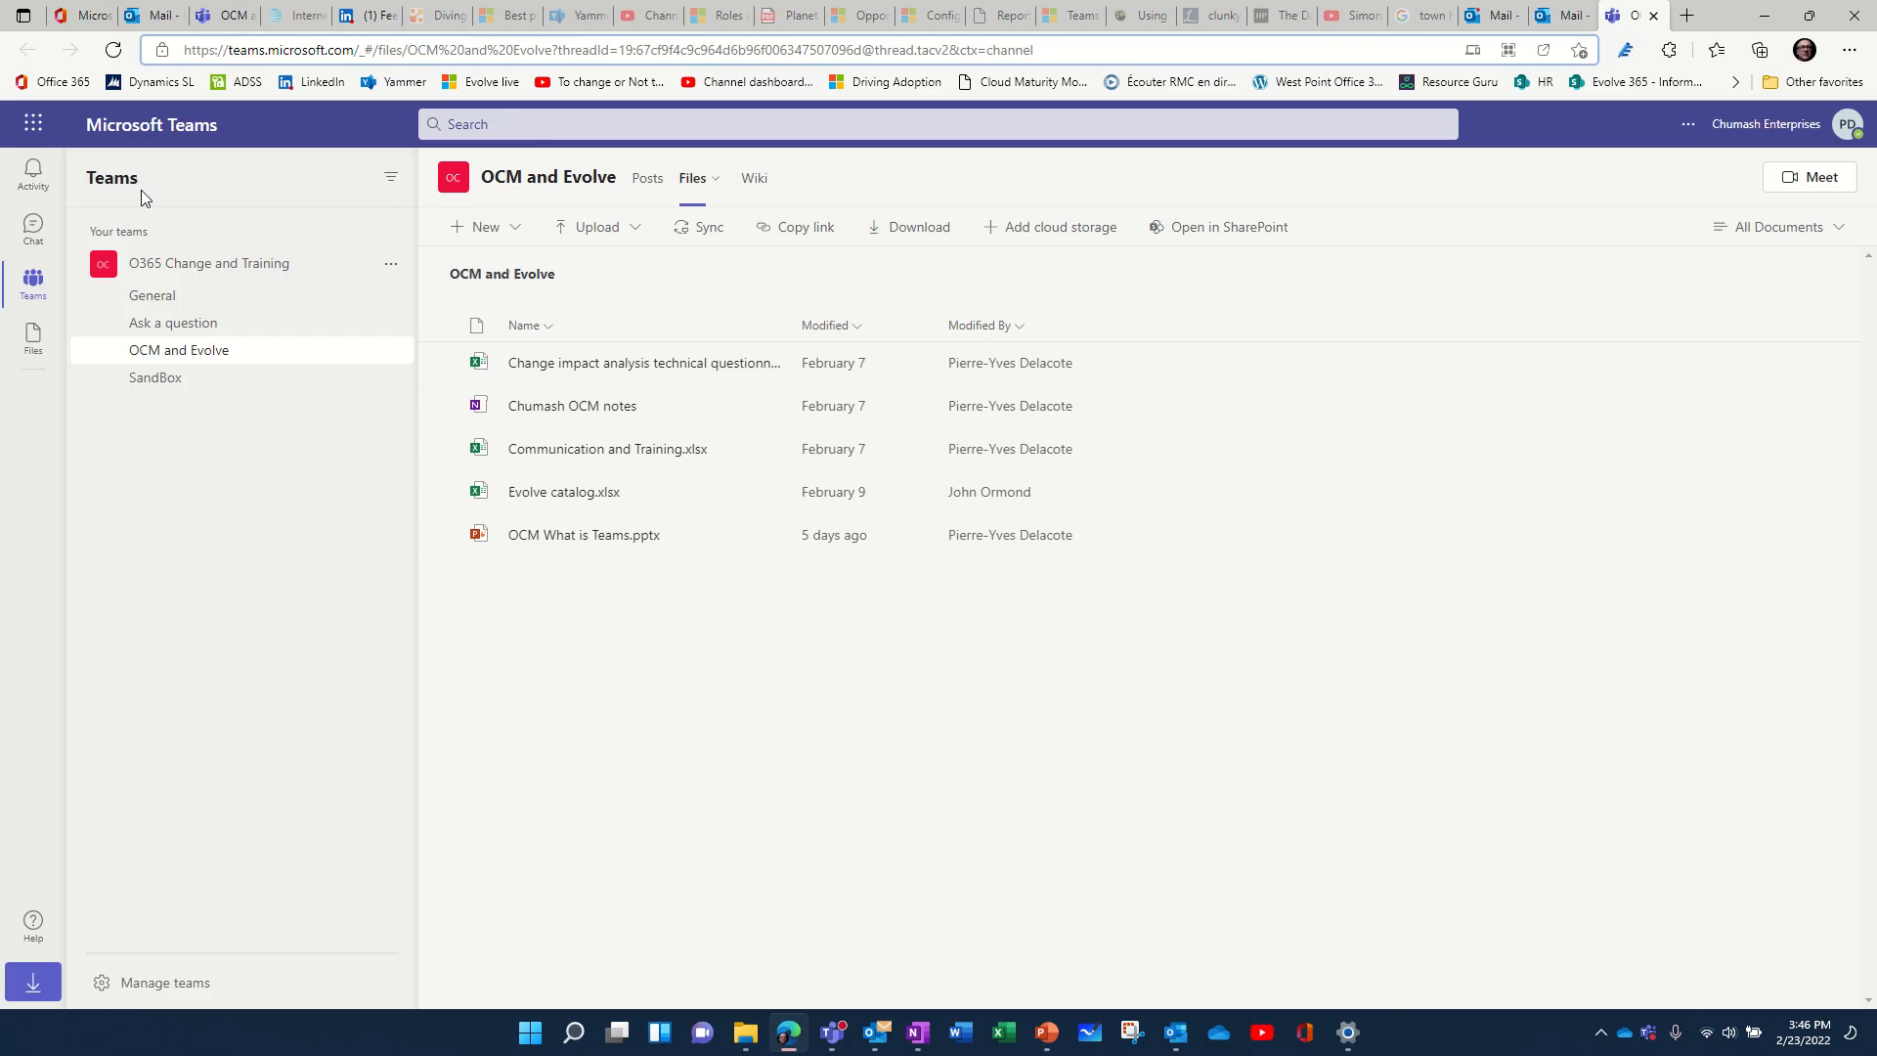
click(91, 17)
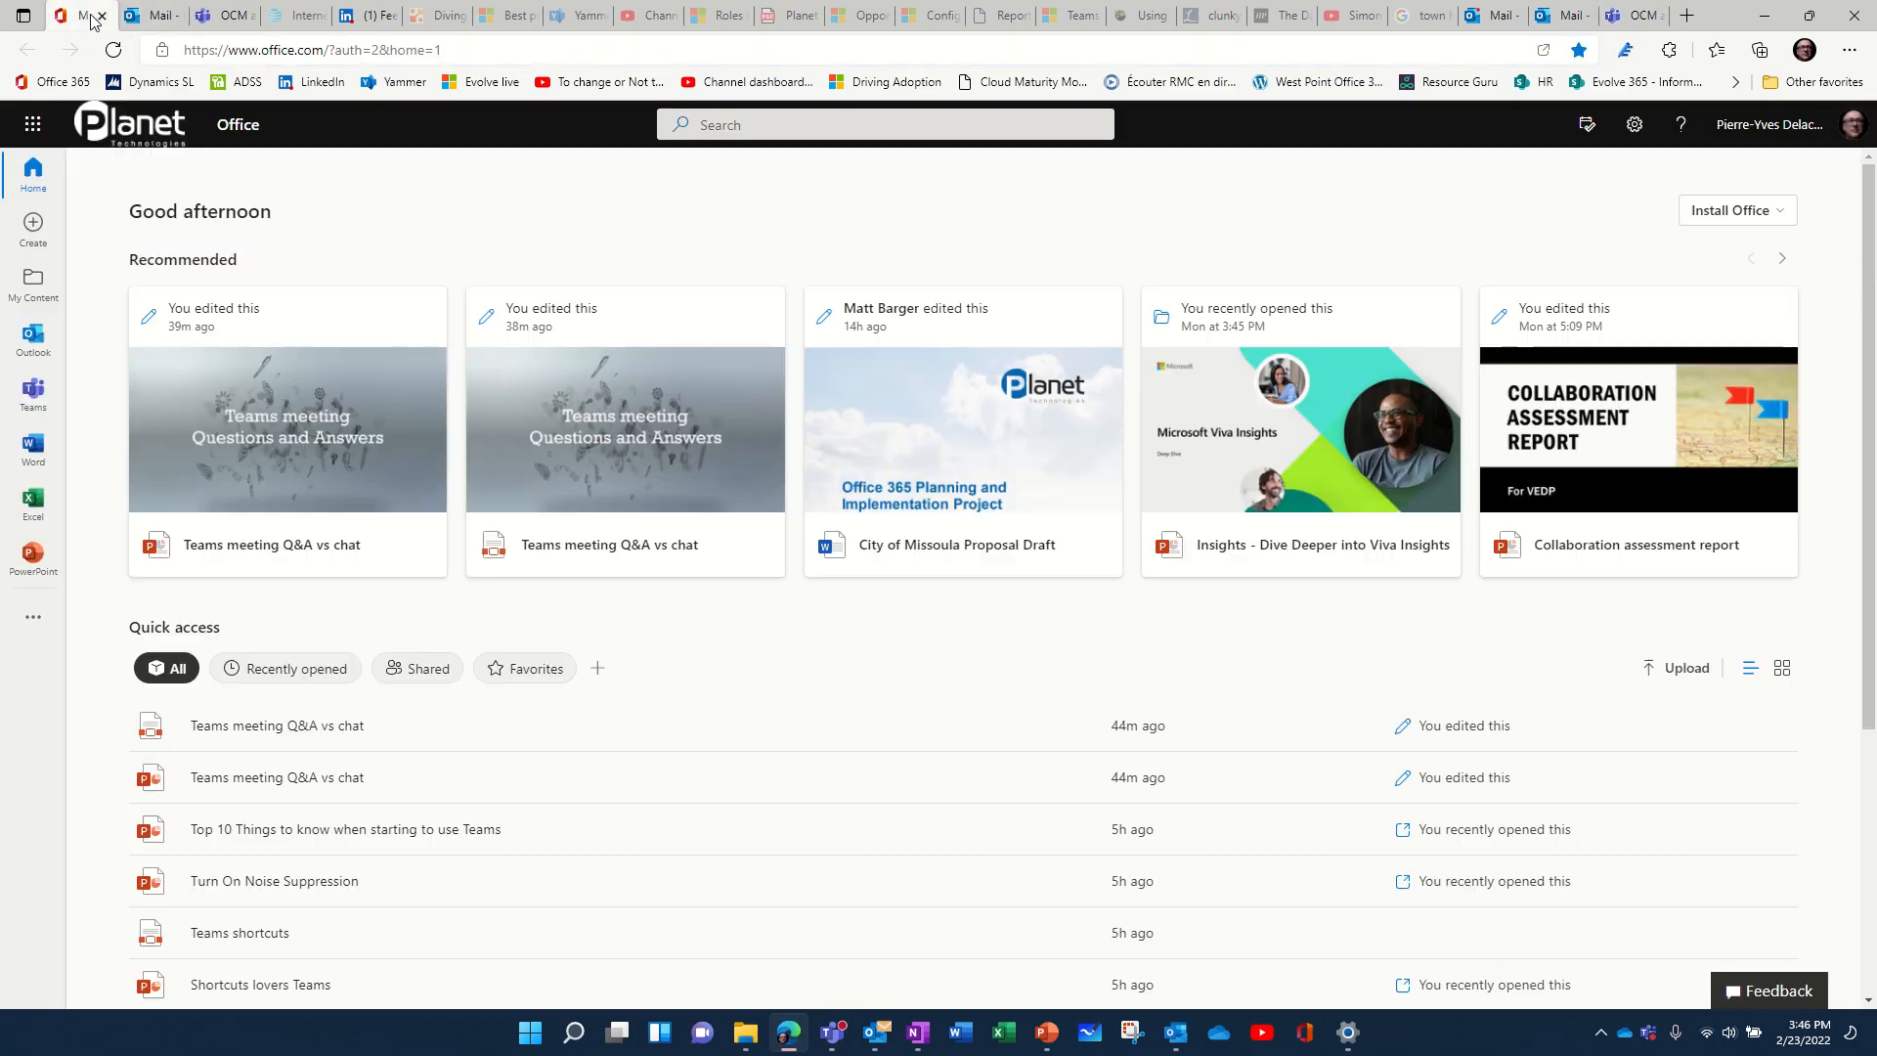
click(33, 625)
click(181, 544)
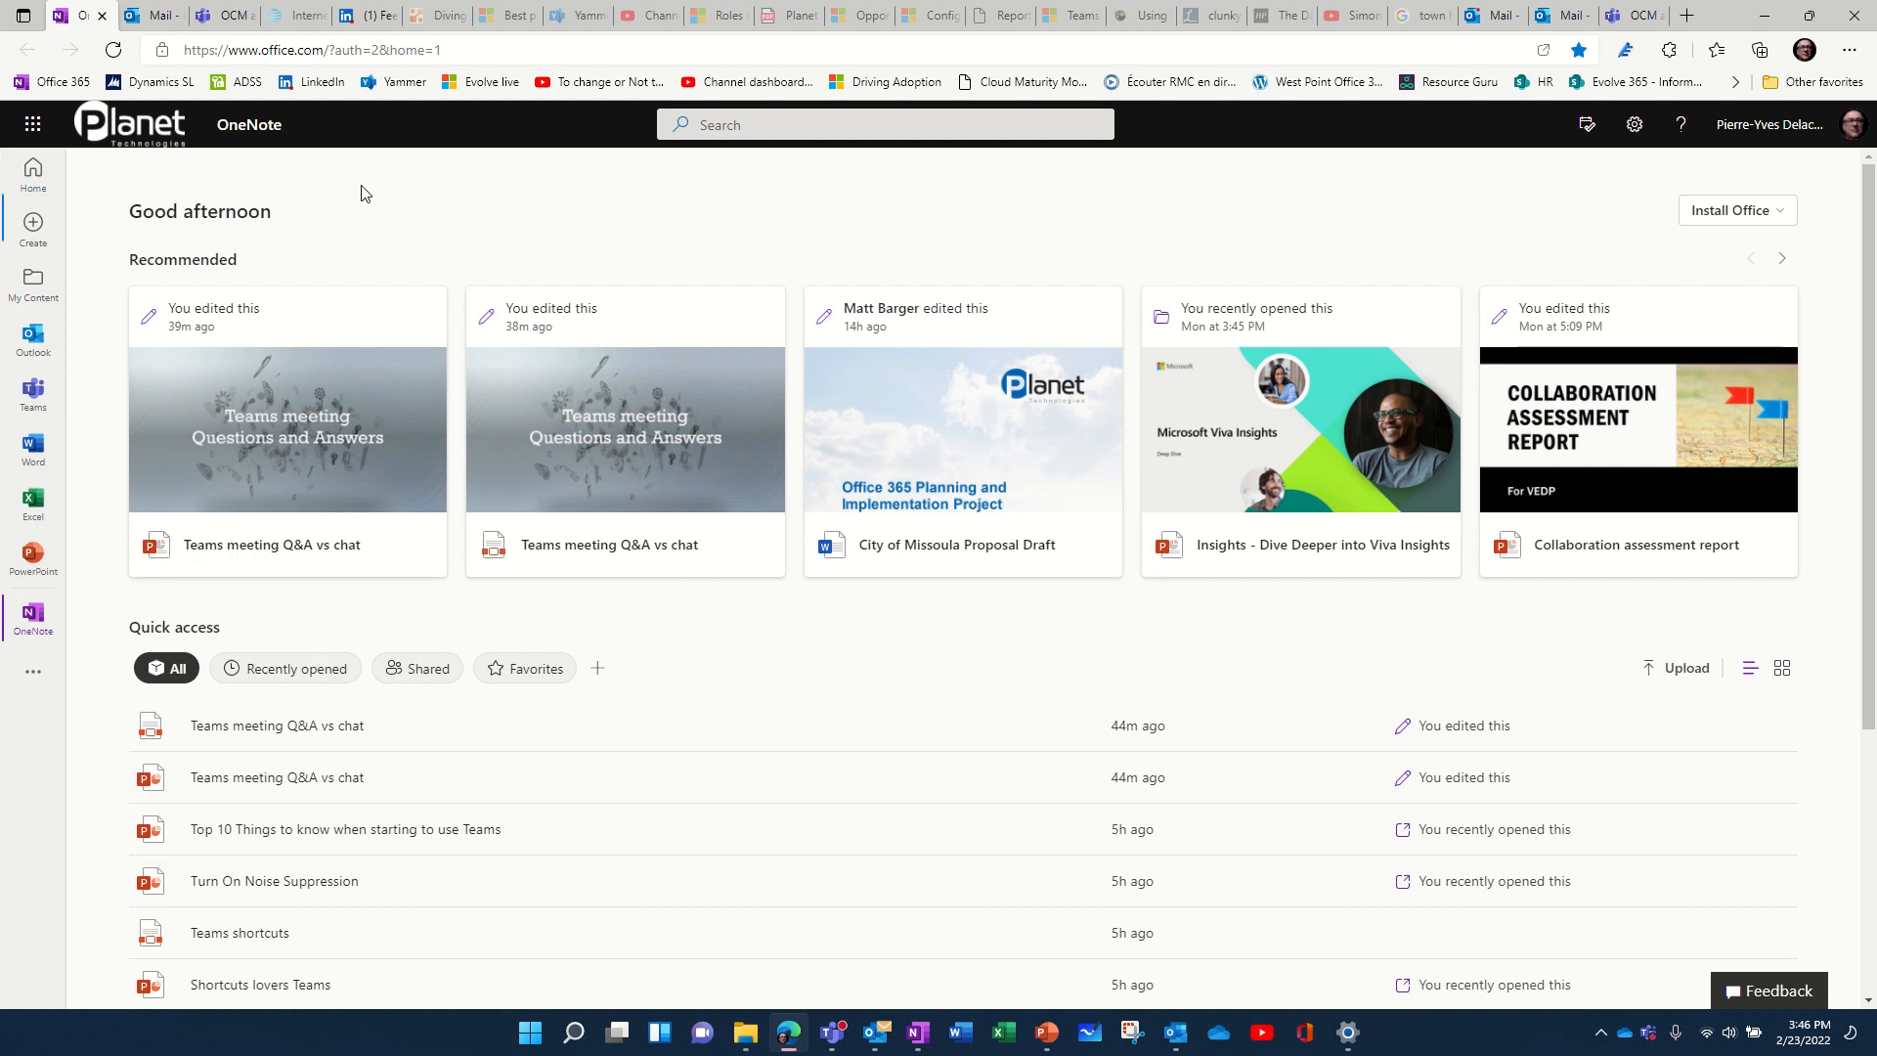
click(452, 54)
key(ctrl+c)
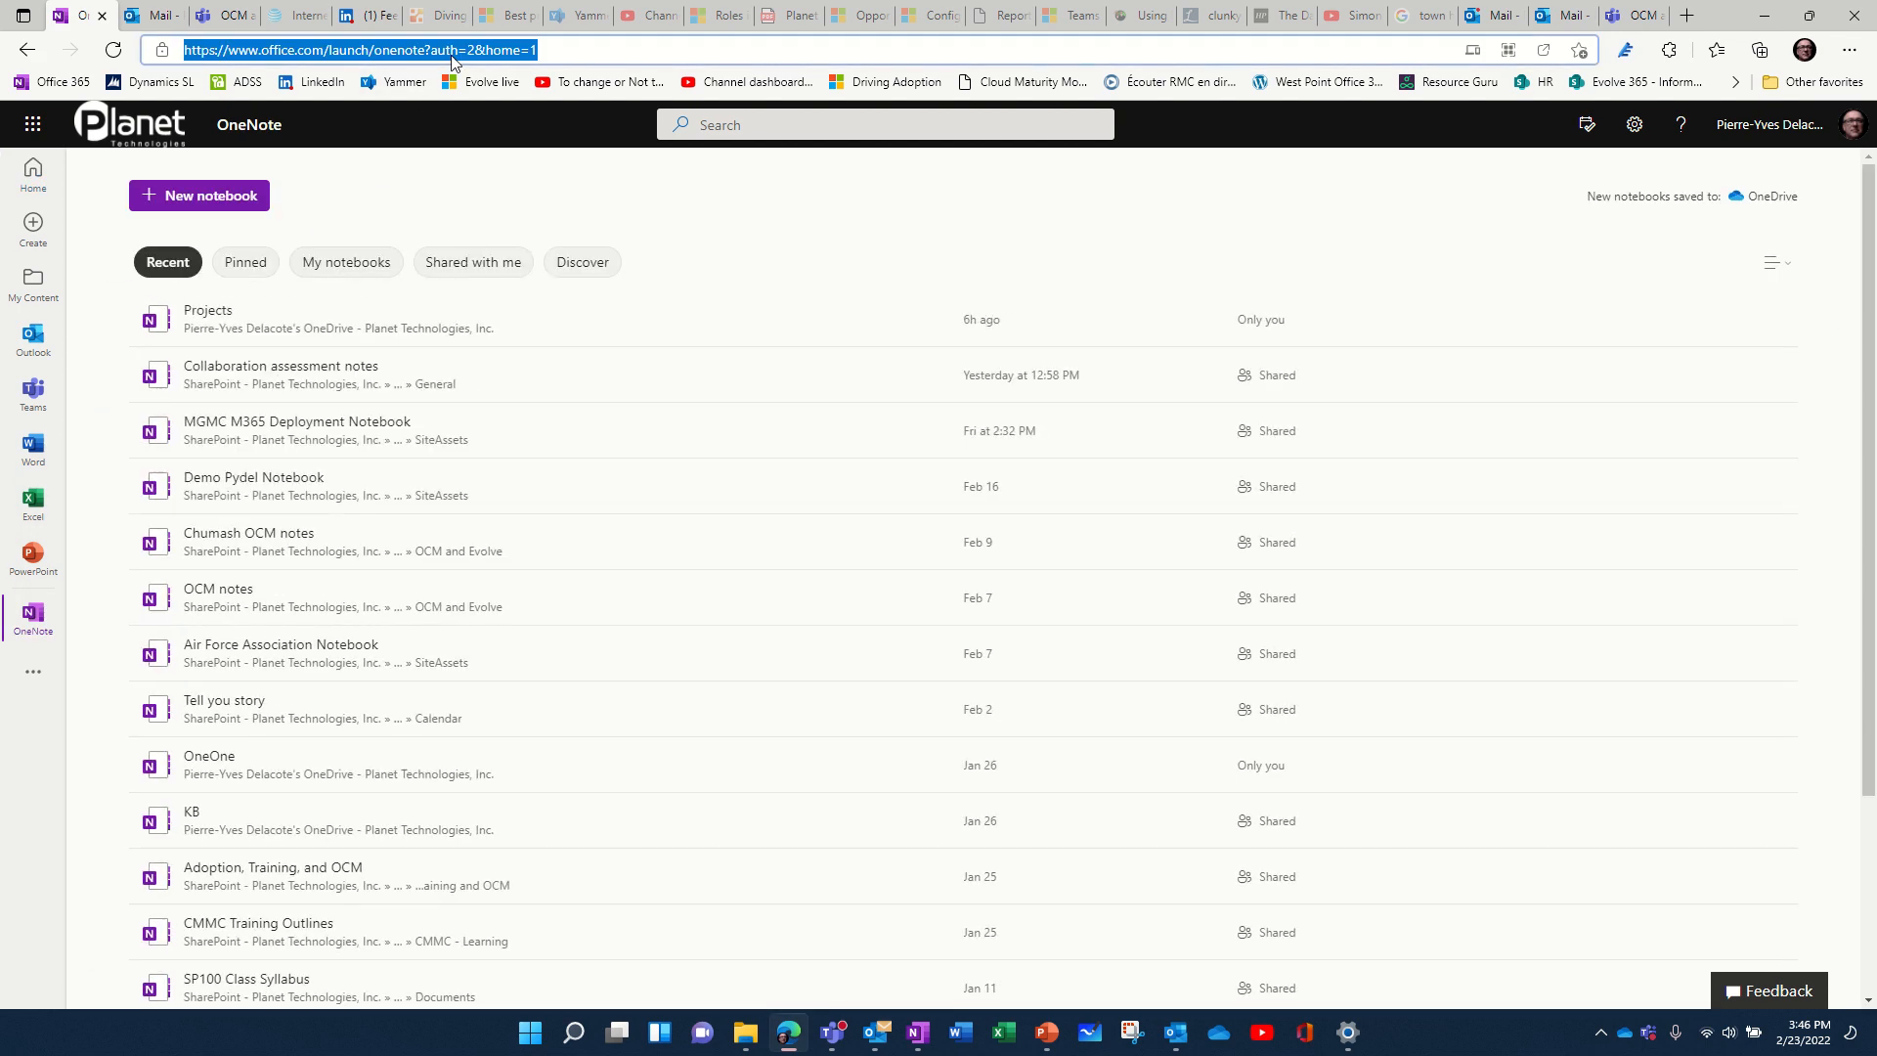
Back in Teams, start a Website tab named My OneNote in My Workplace's General channel.
click(832, 1032)
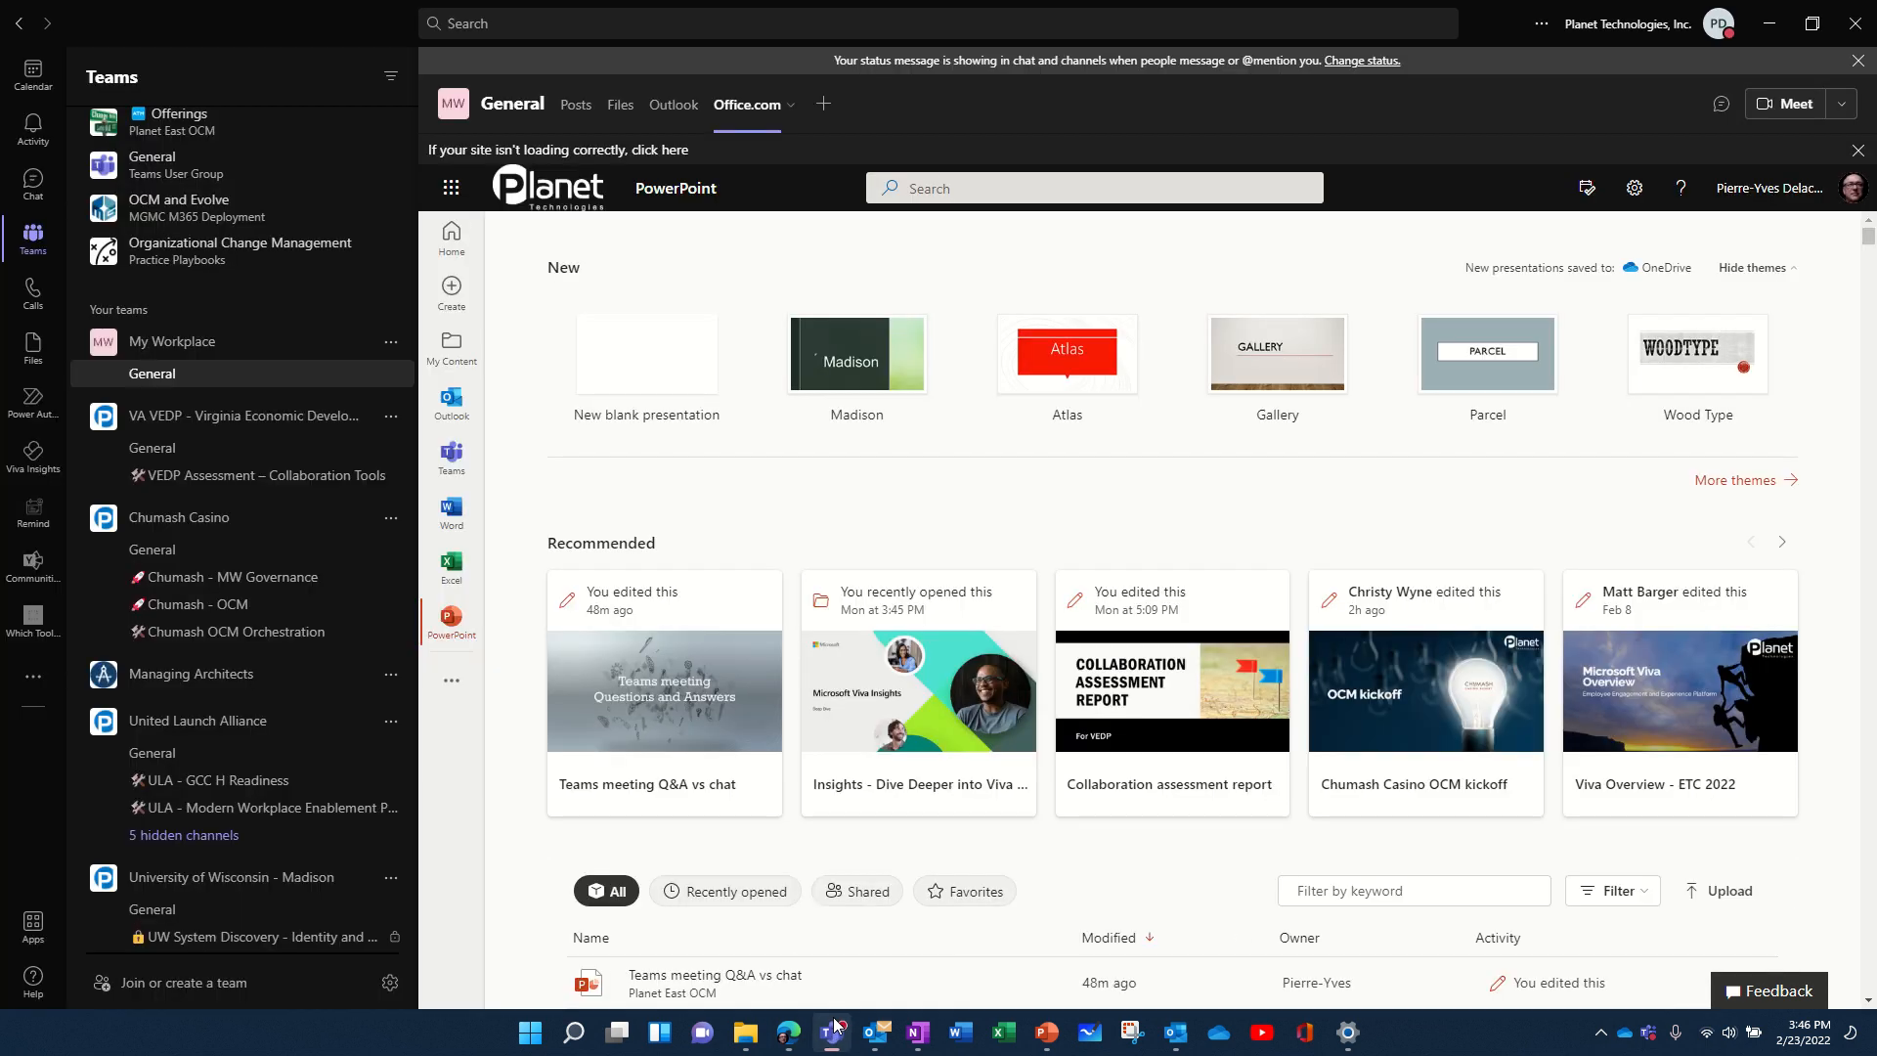
click(823, 105)
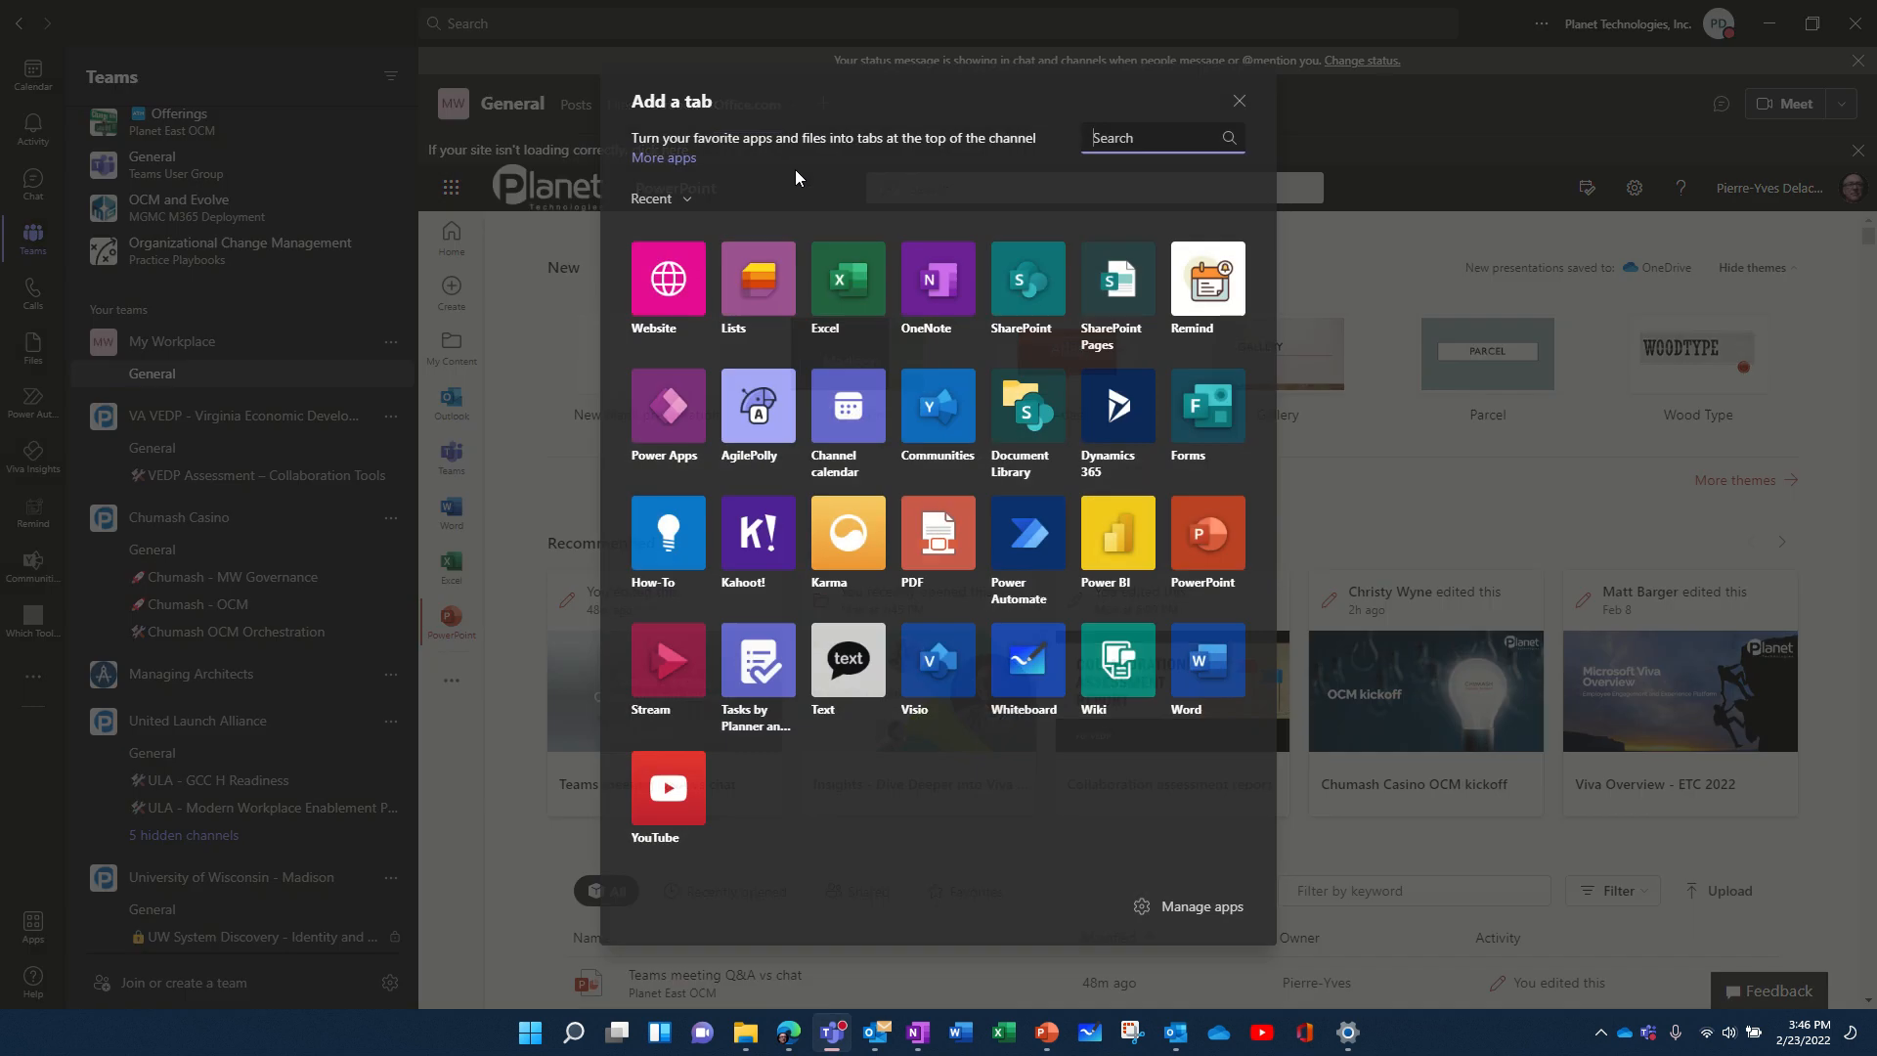
click(658, 285)
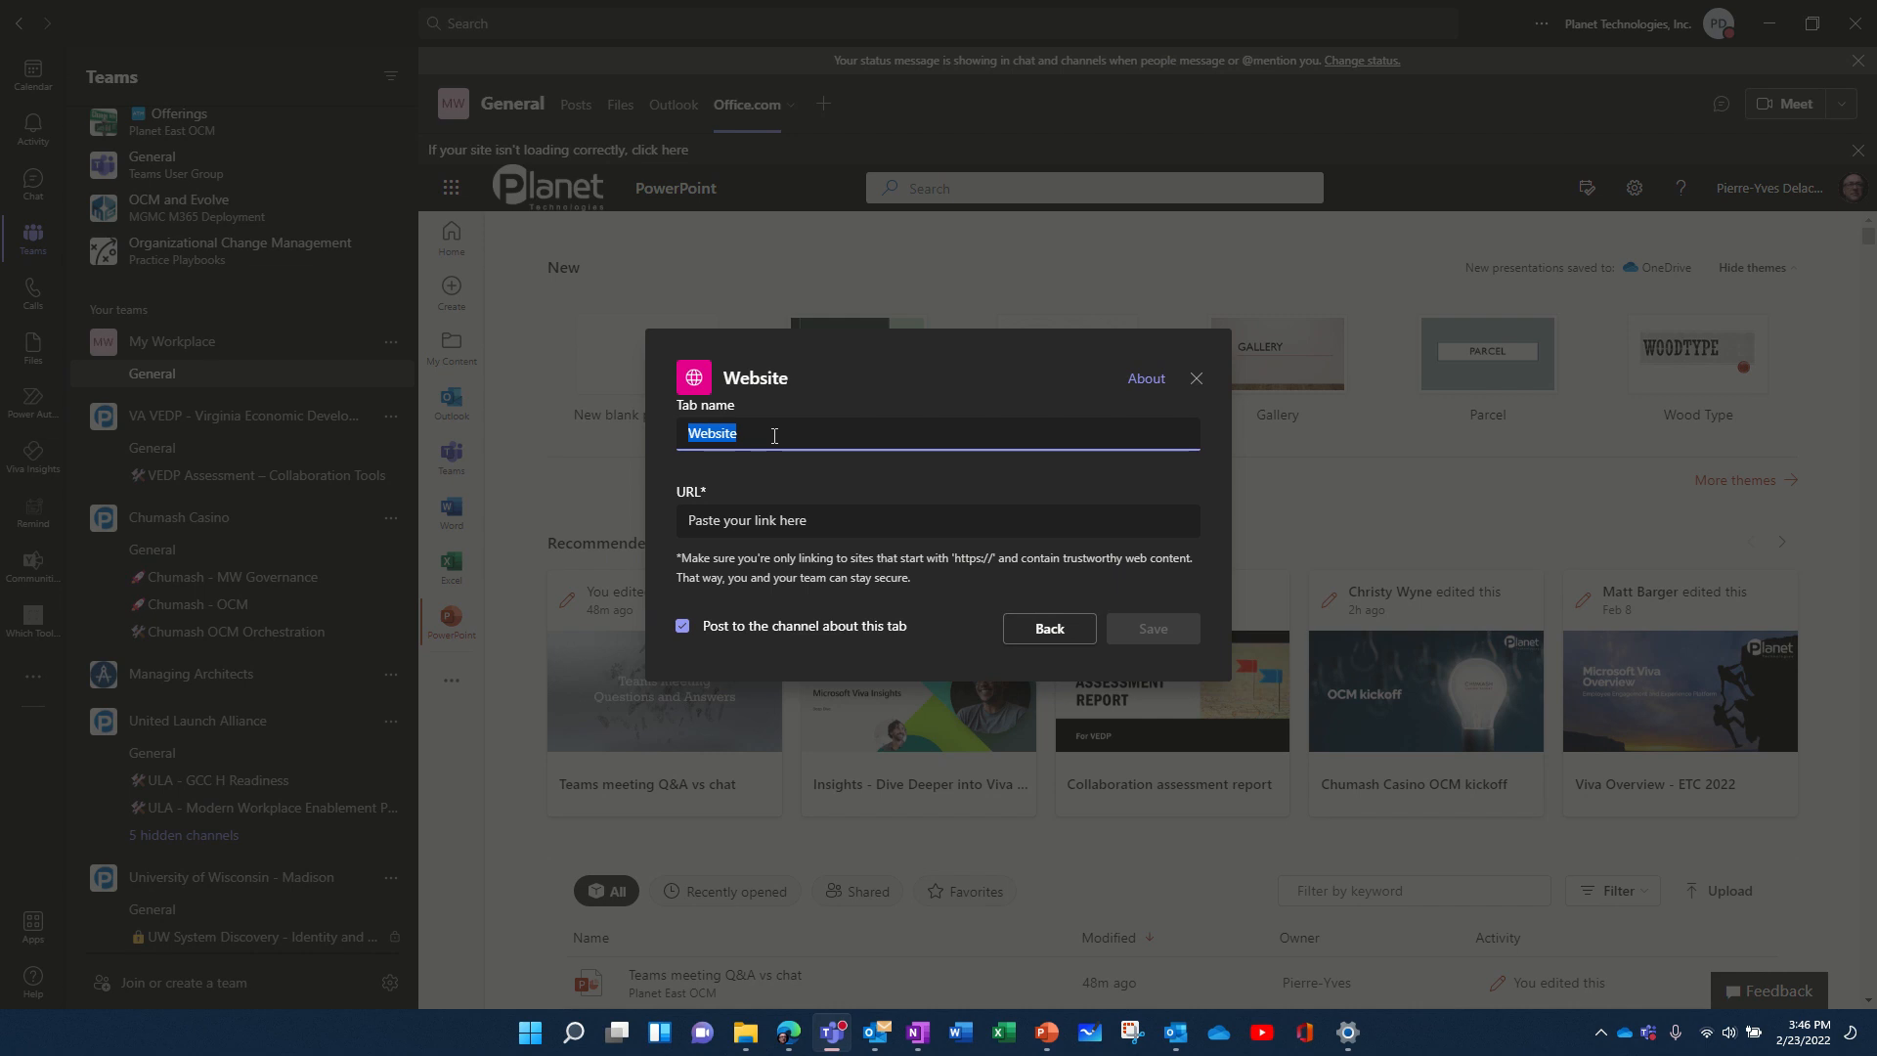
text(My )
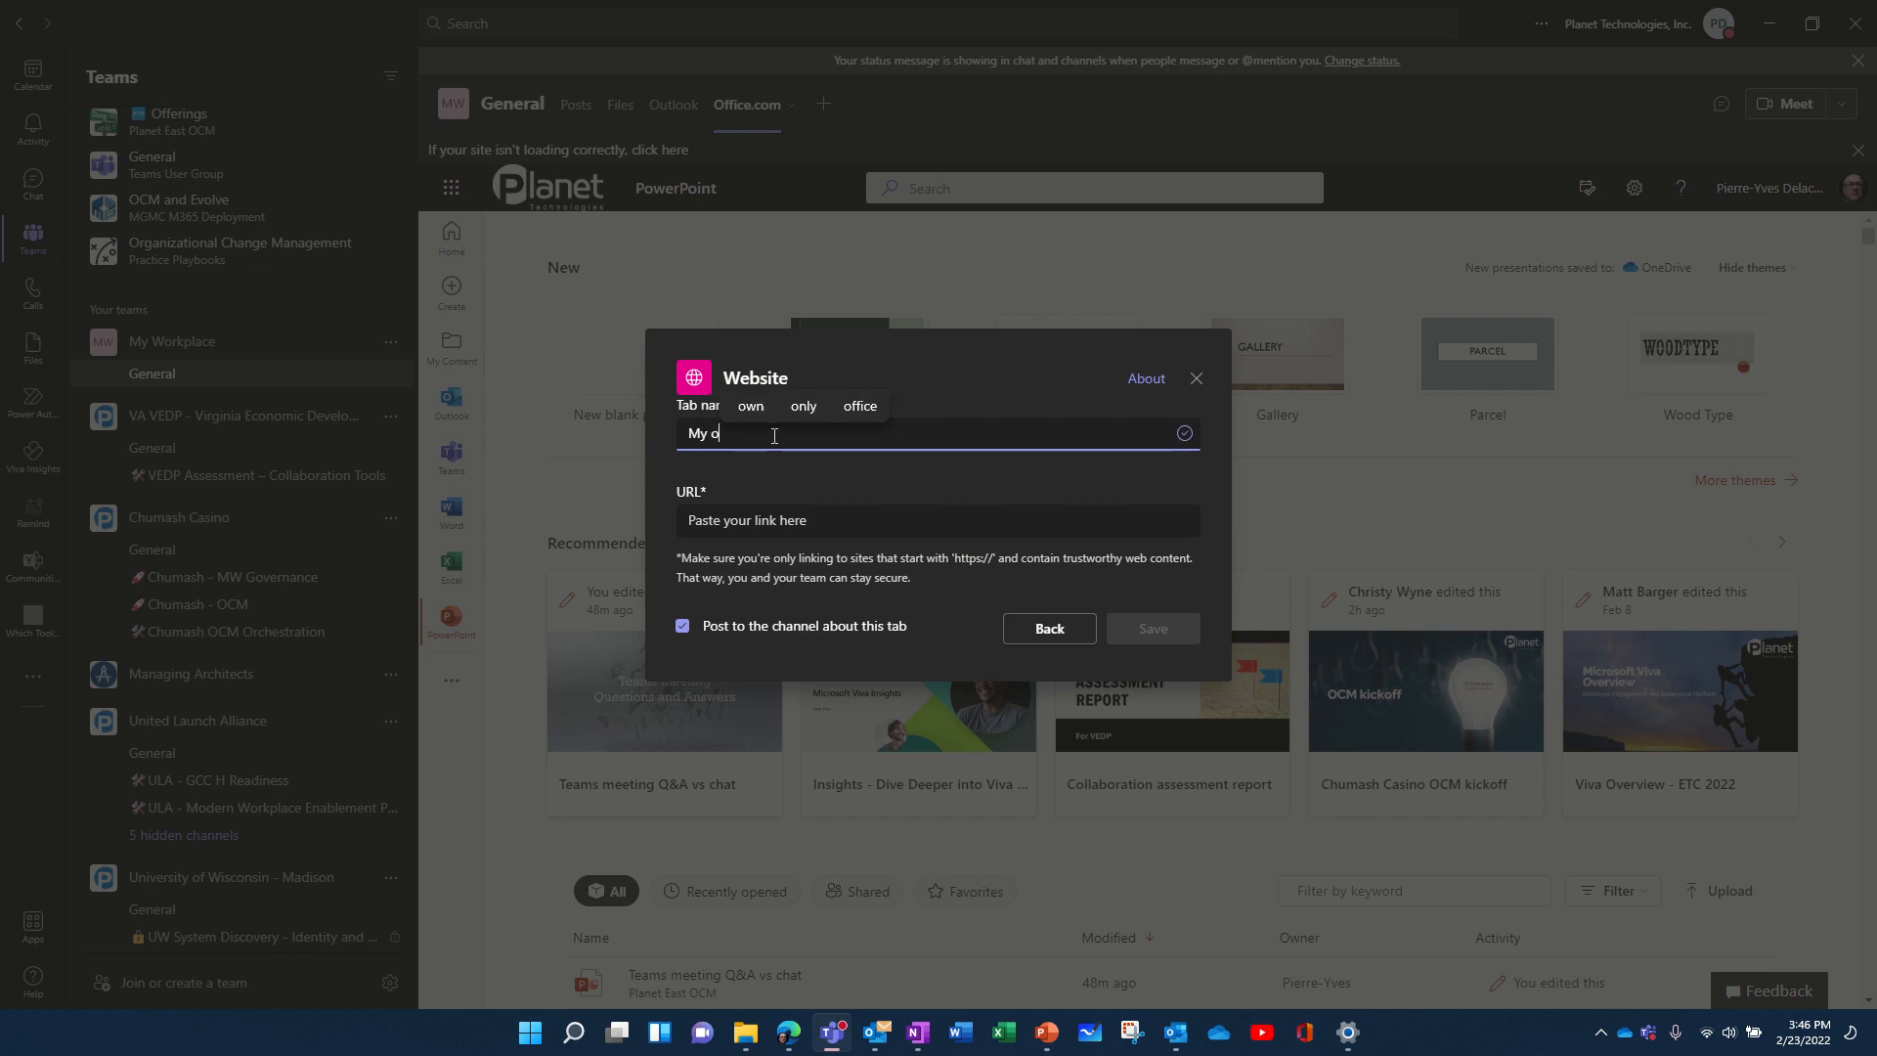
text(OneNotes)
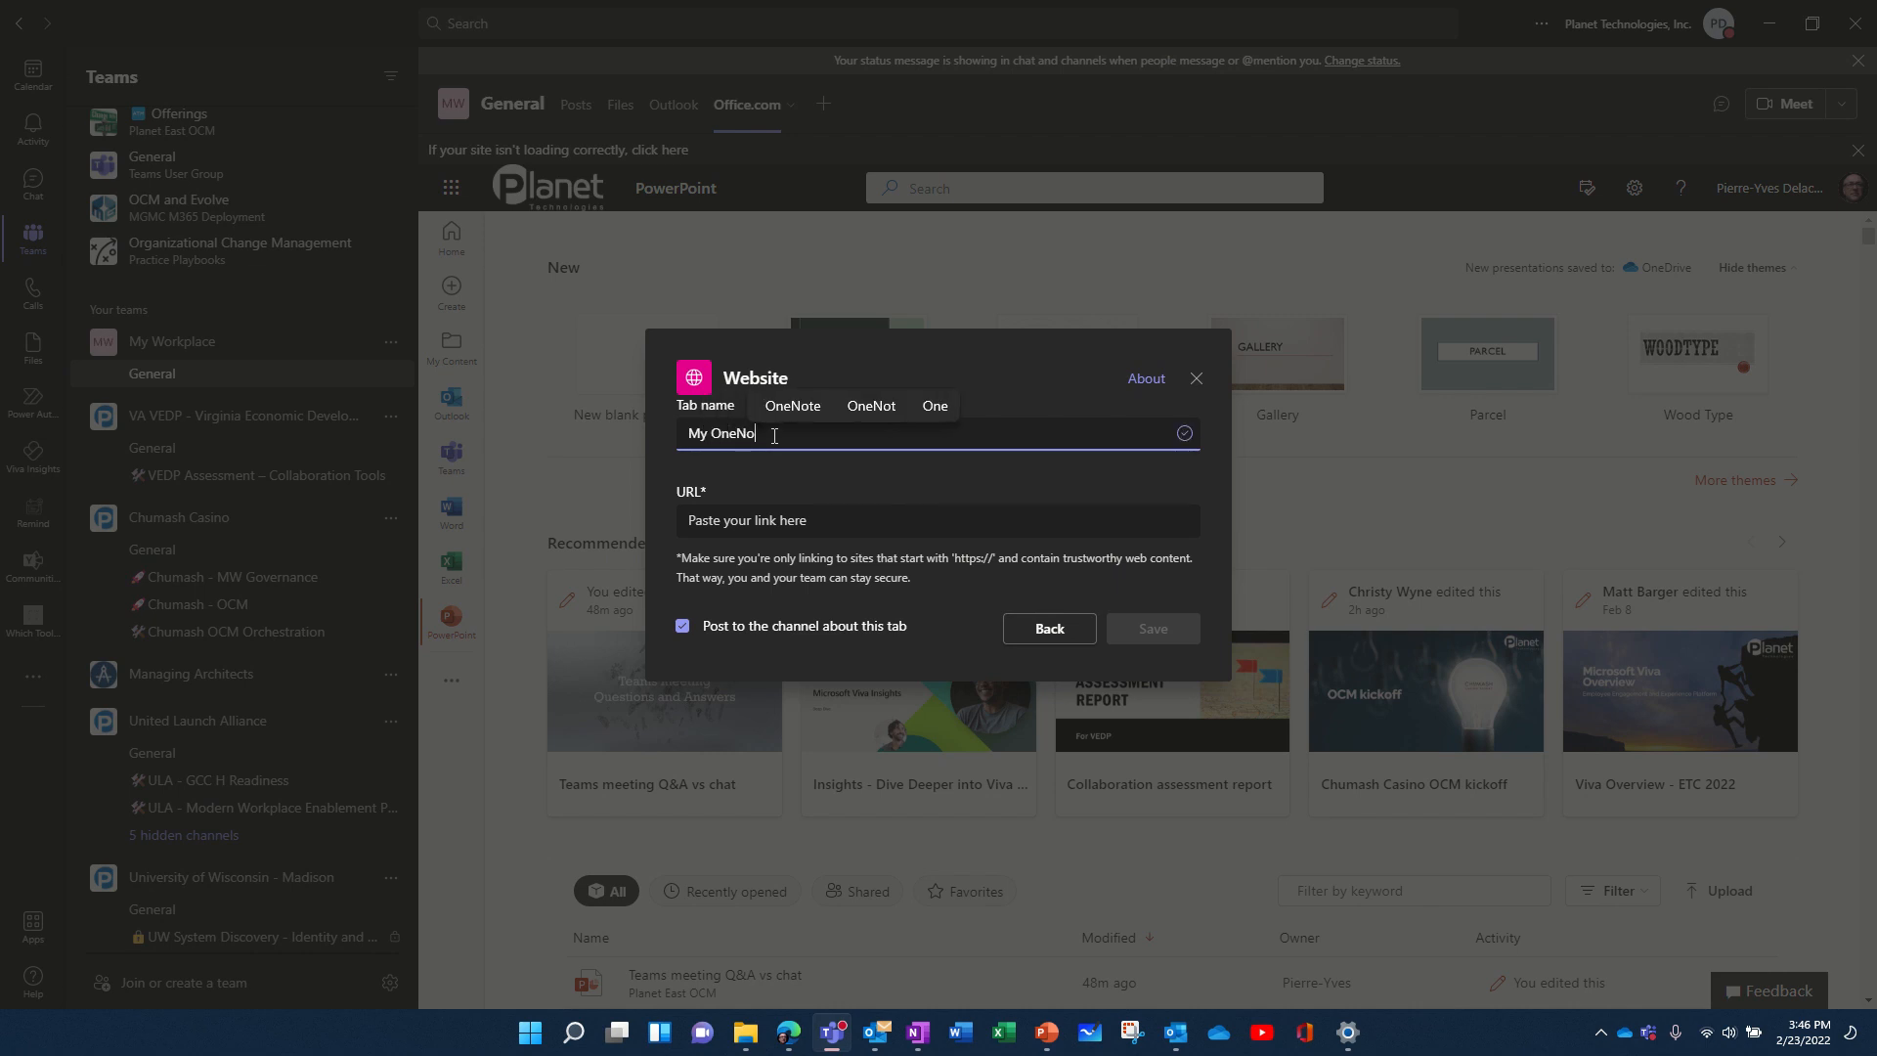
key(BackSpace)
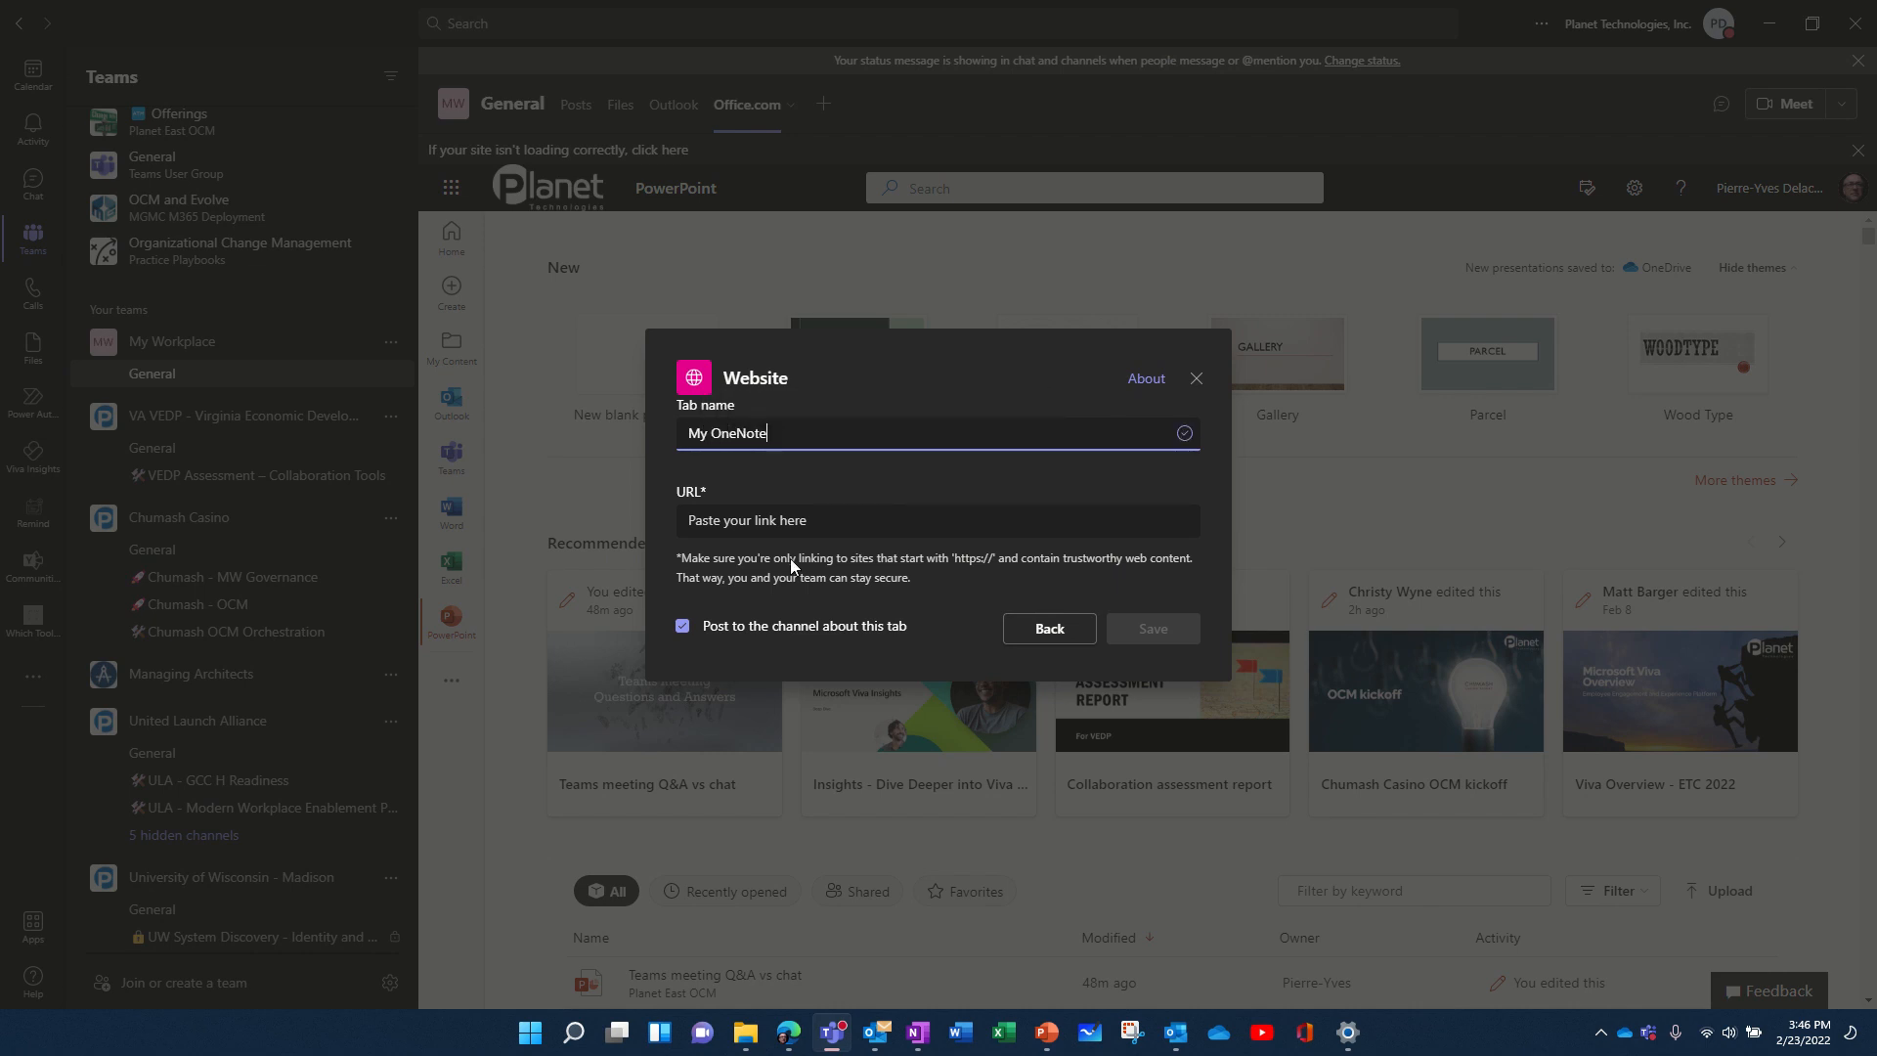
click(801, 520)
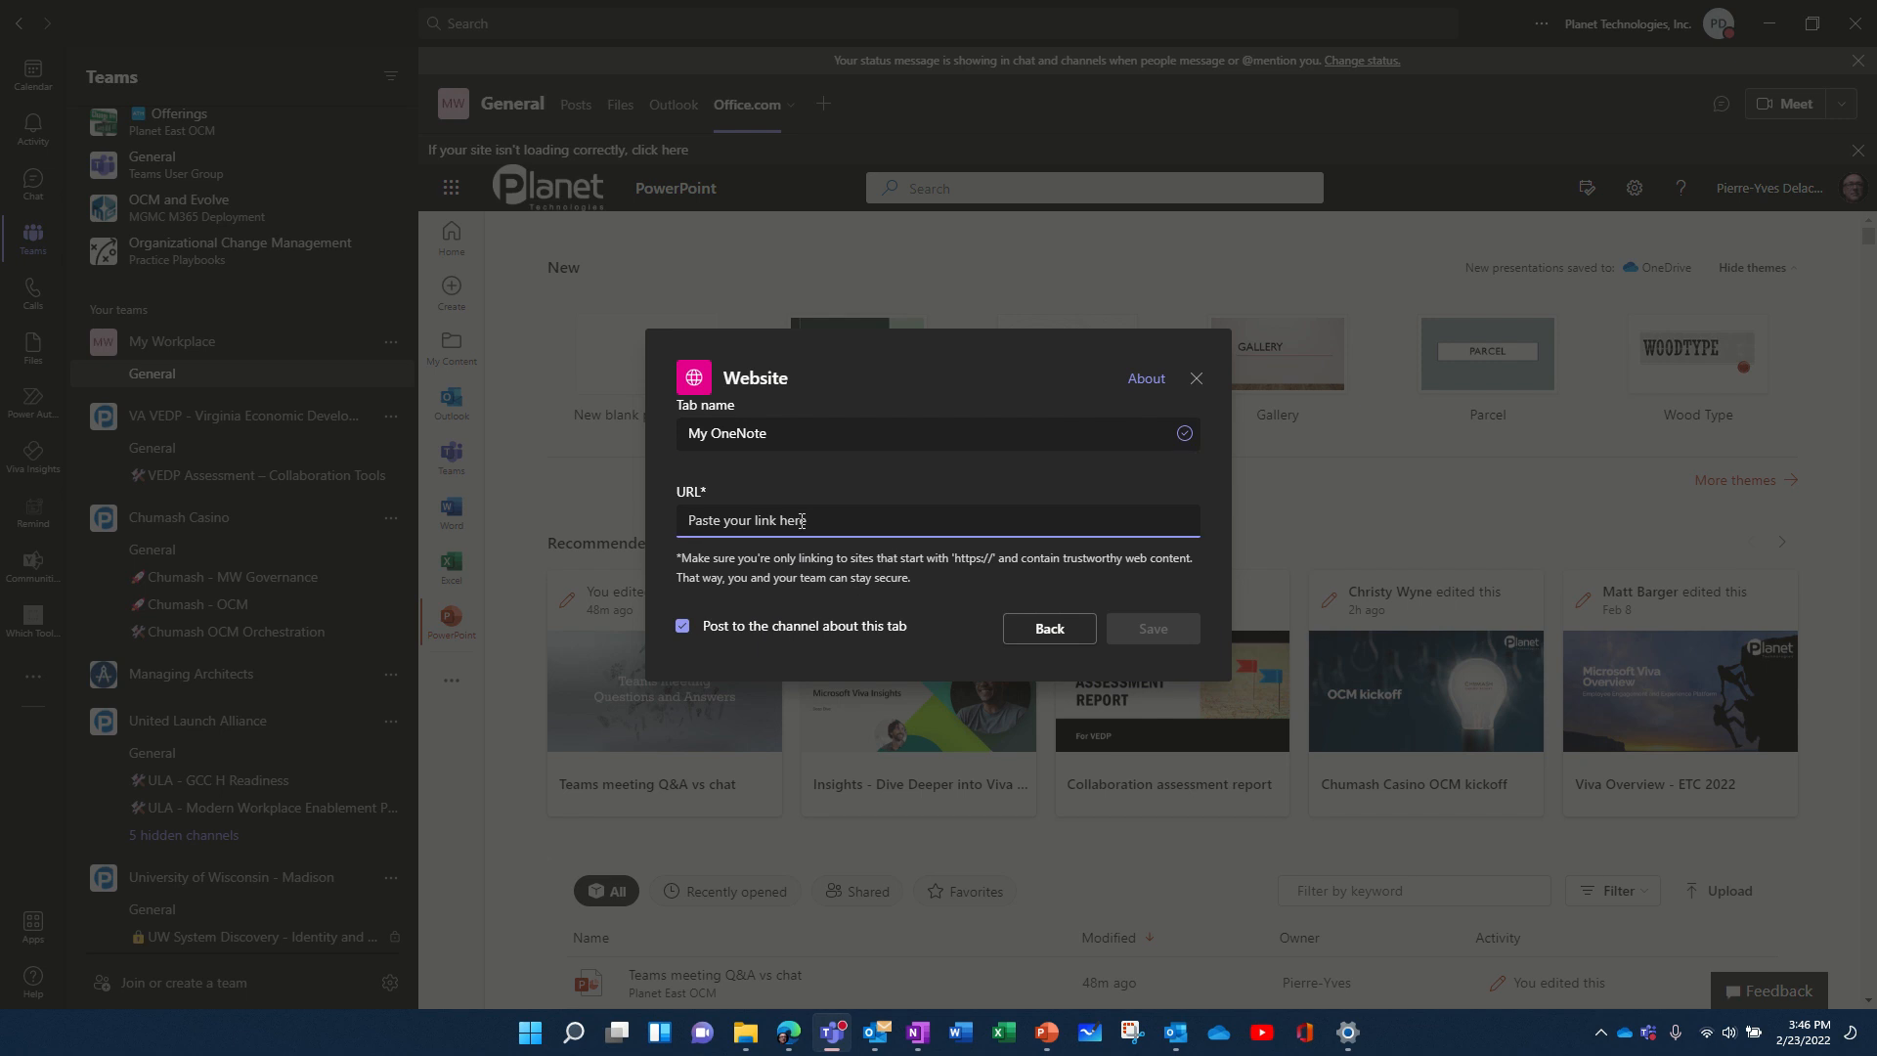
key(ctrl+v)
click(683, 627)
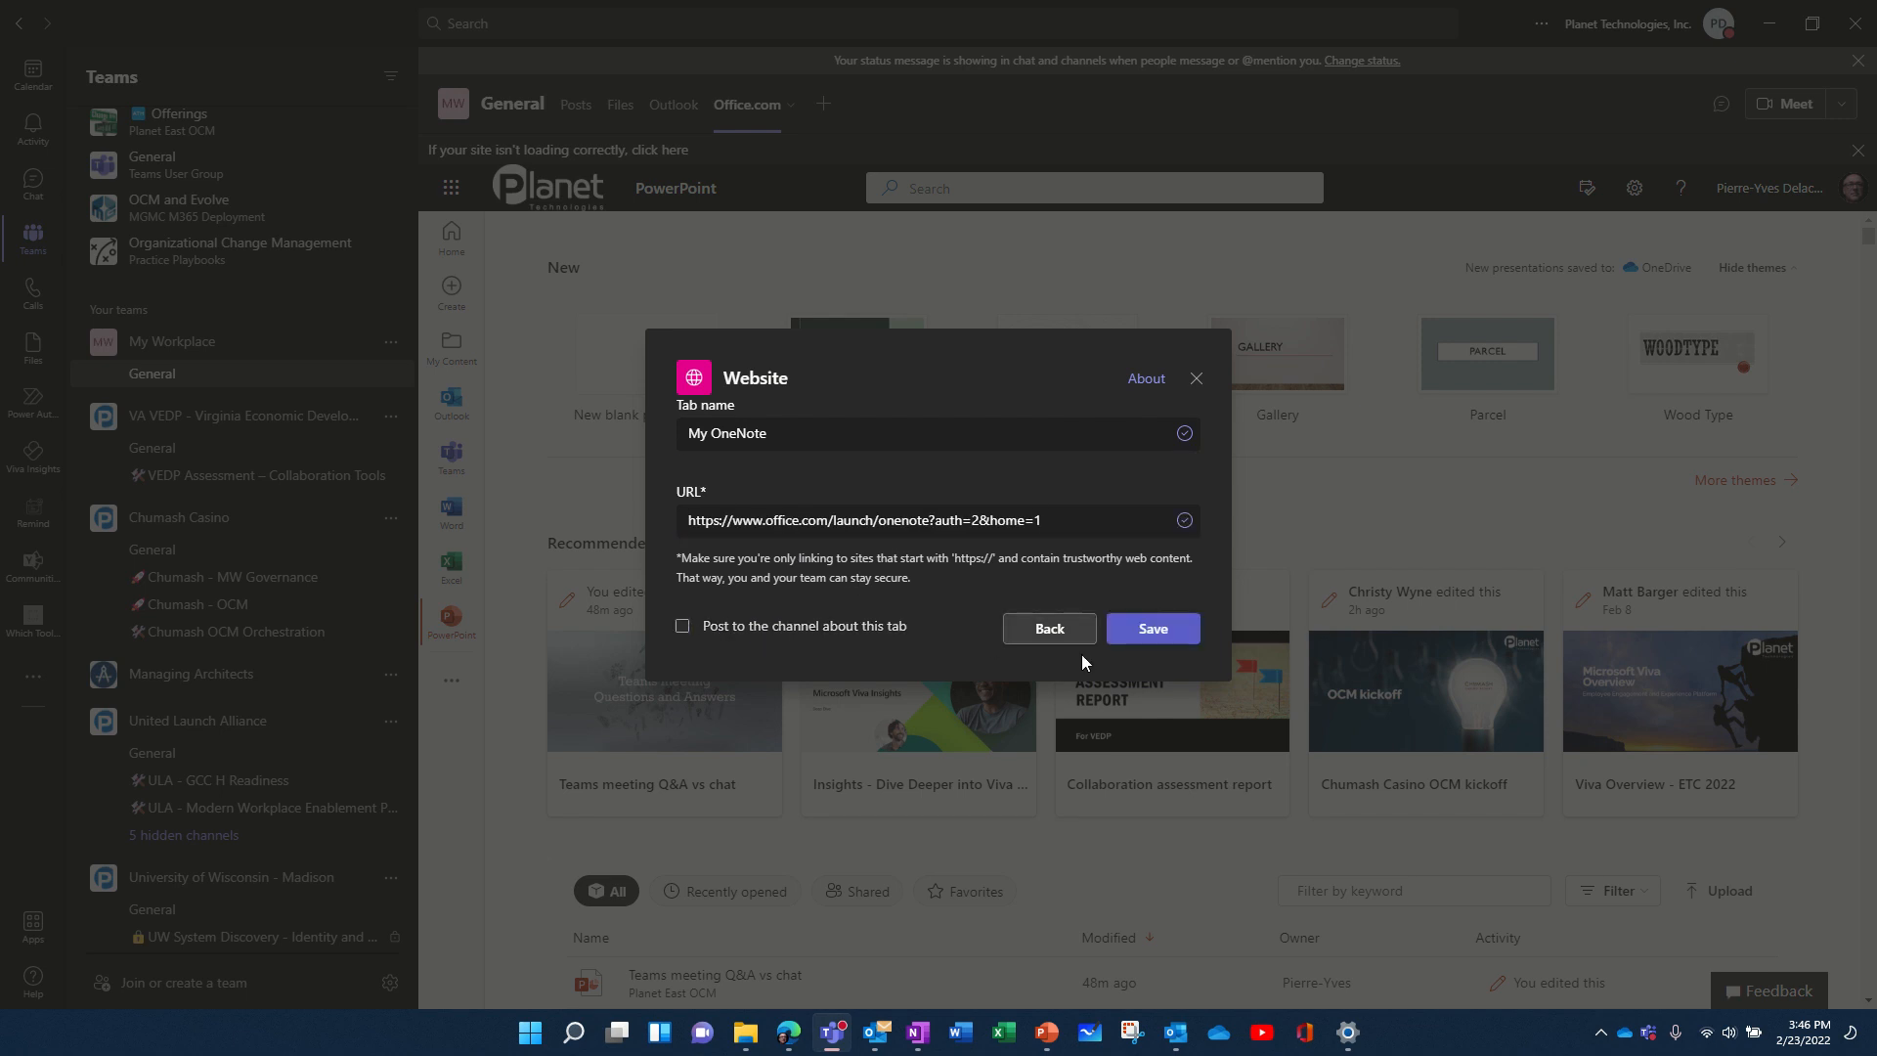
click(1159, 635)
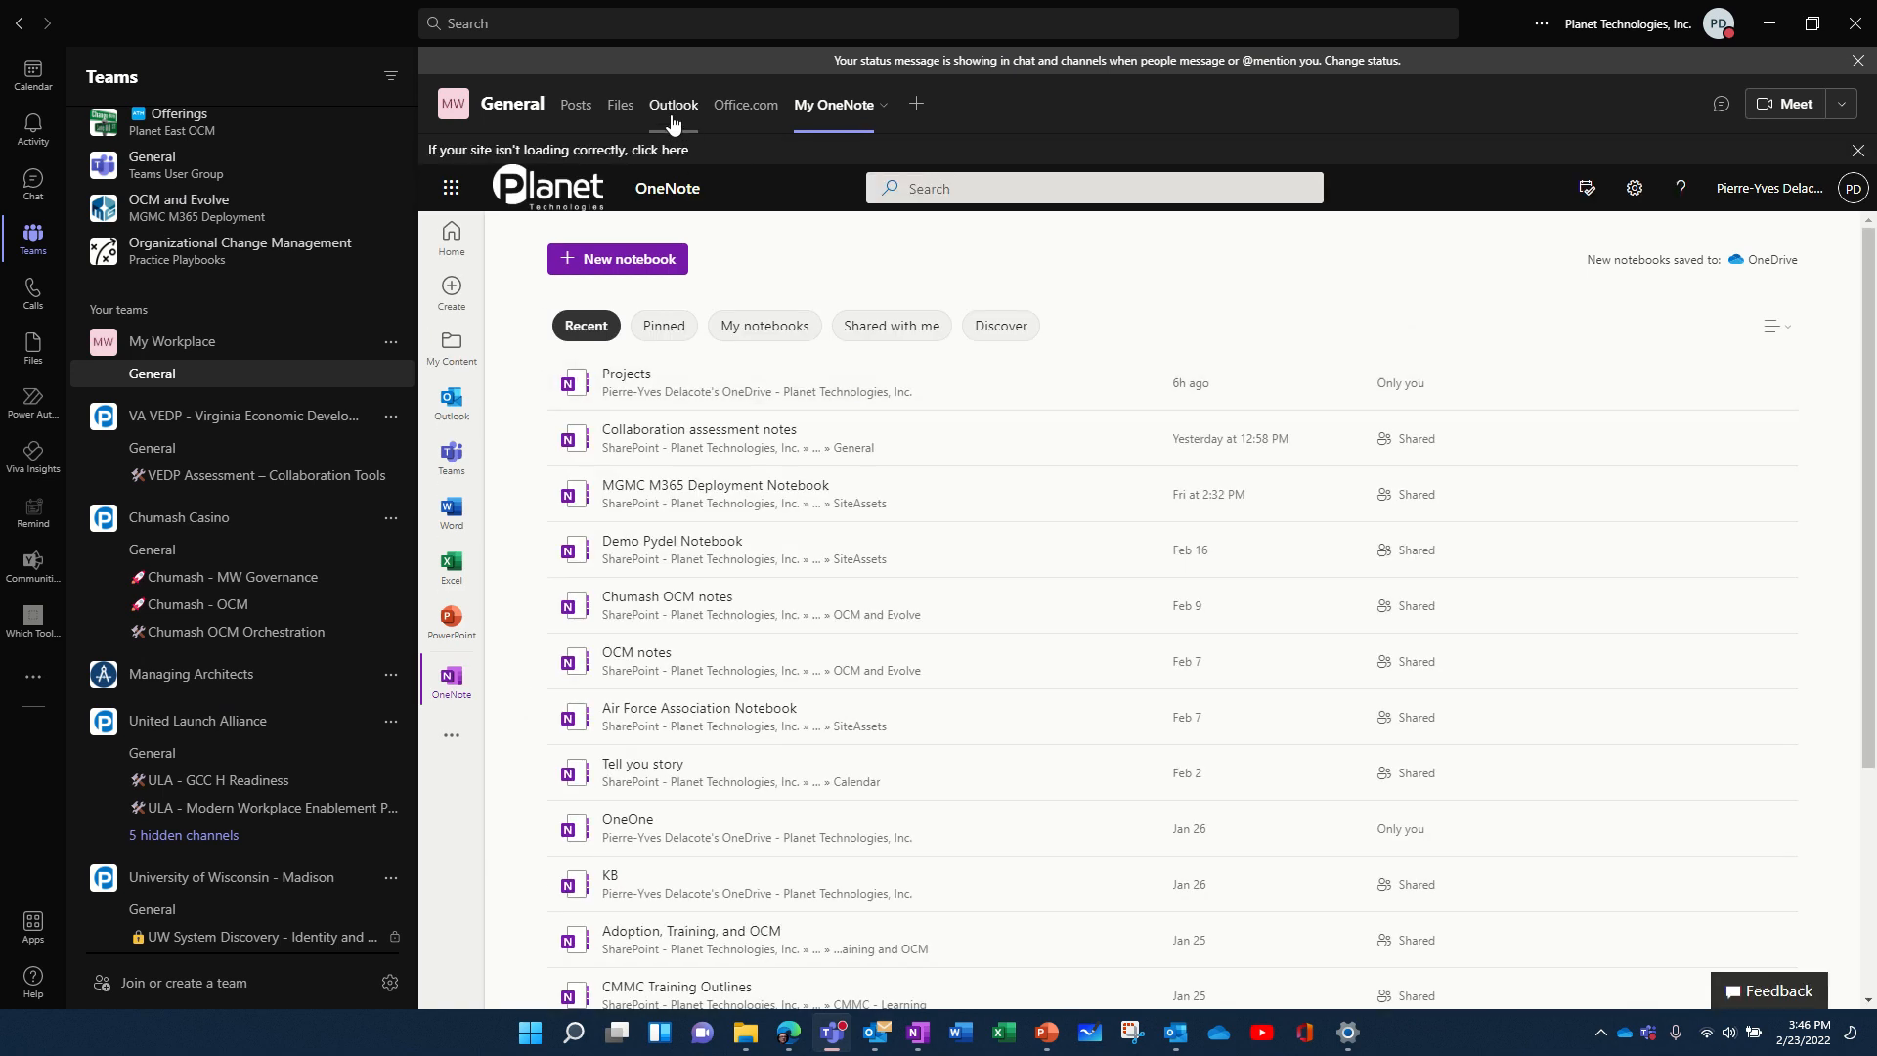
View the channel's Outlook tab, then open the Outlook web calendar in Edge and copy its work week address.
click(673, 109)
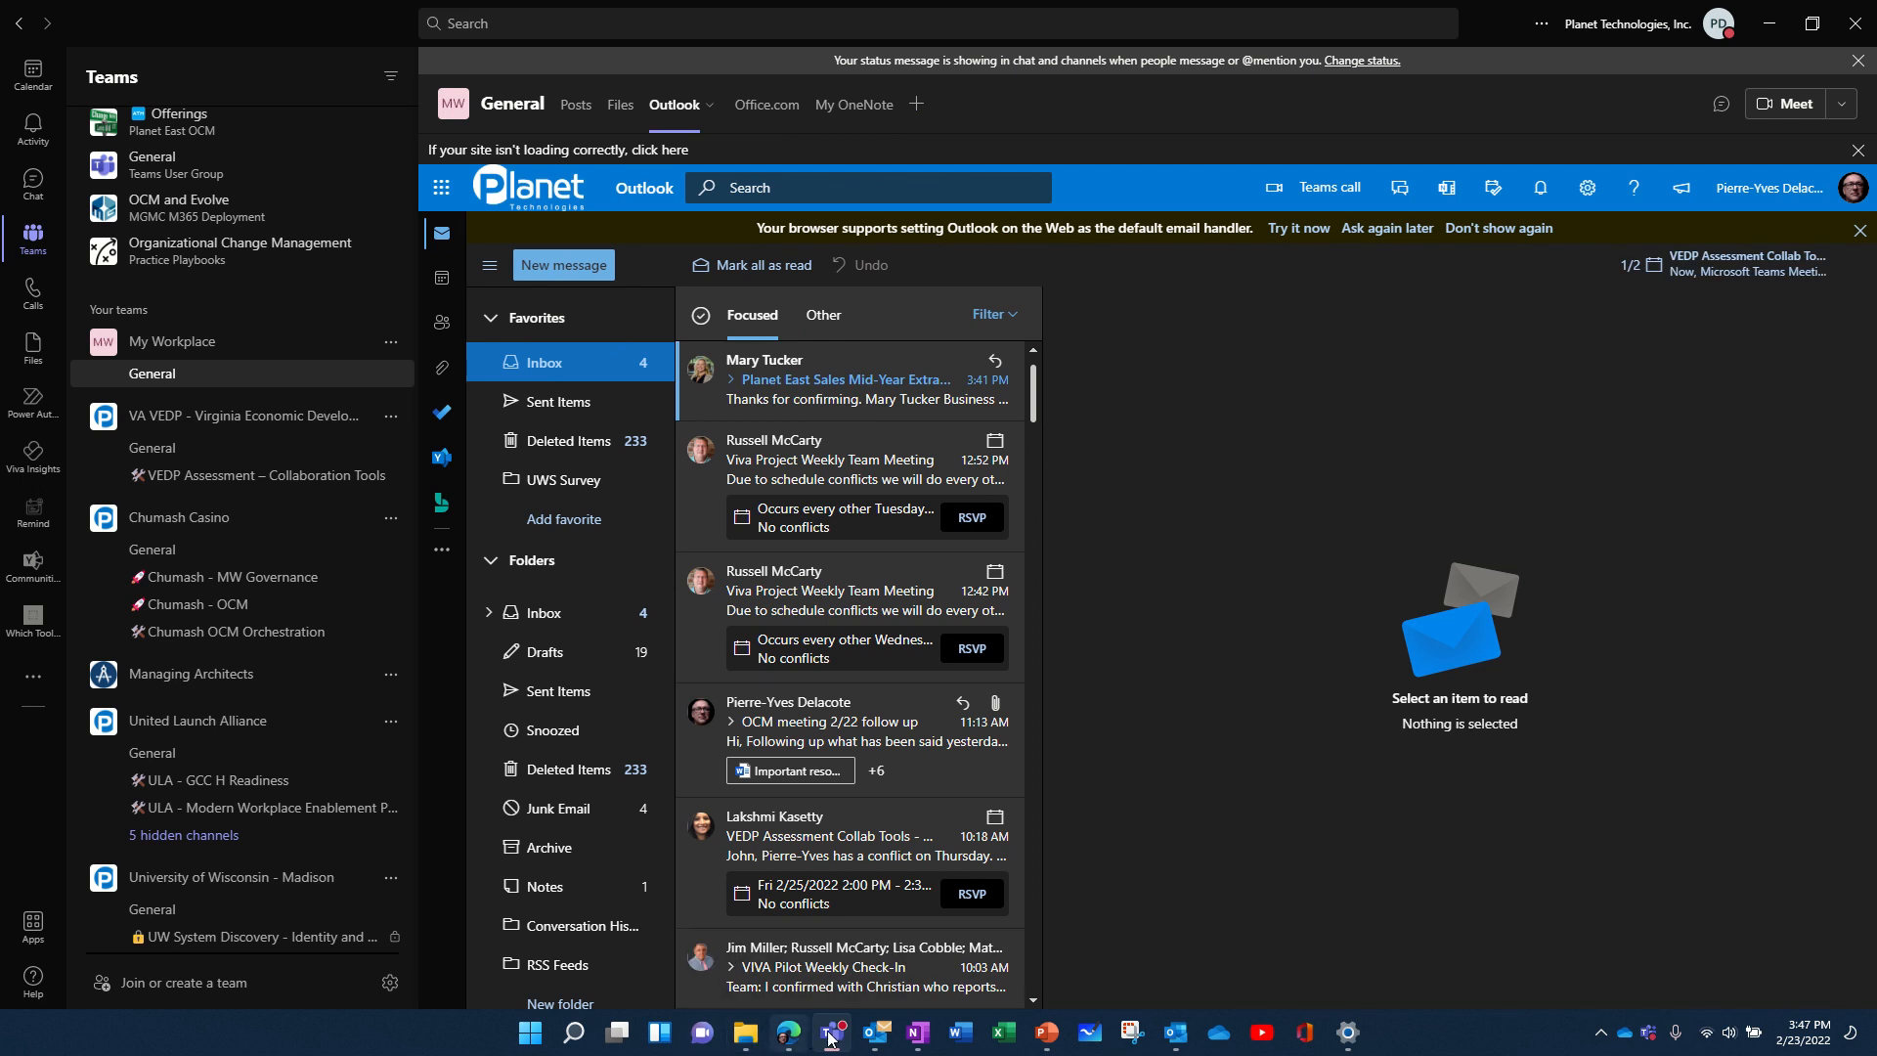
click(788, 1032)
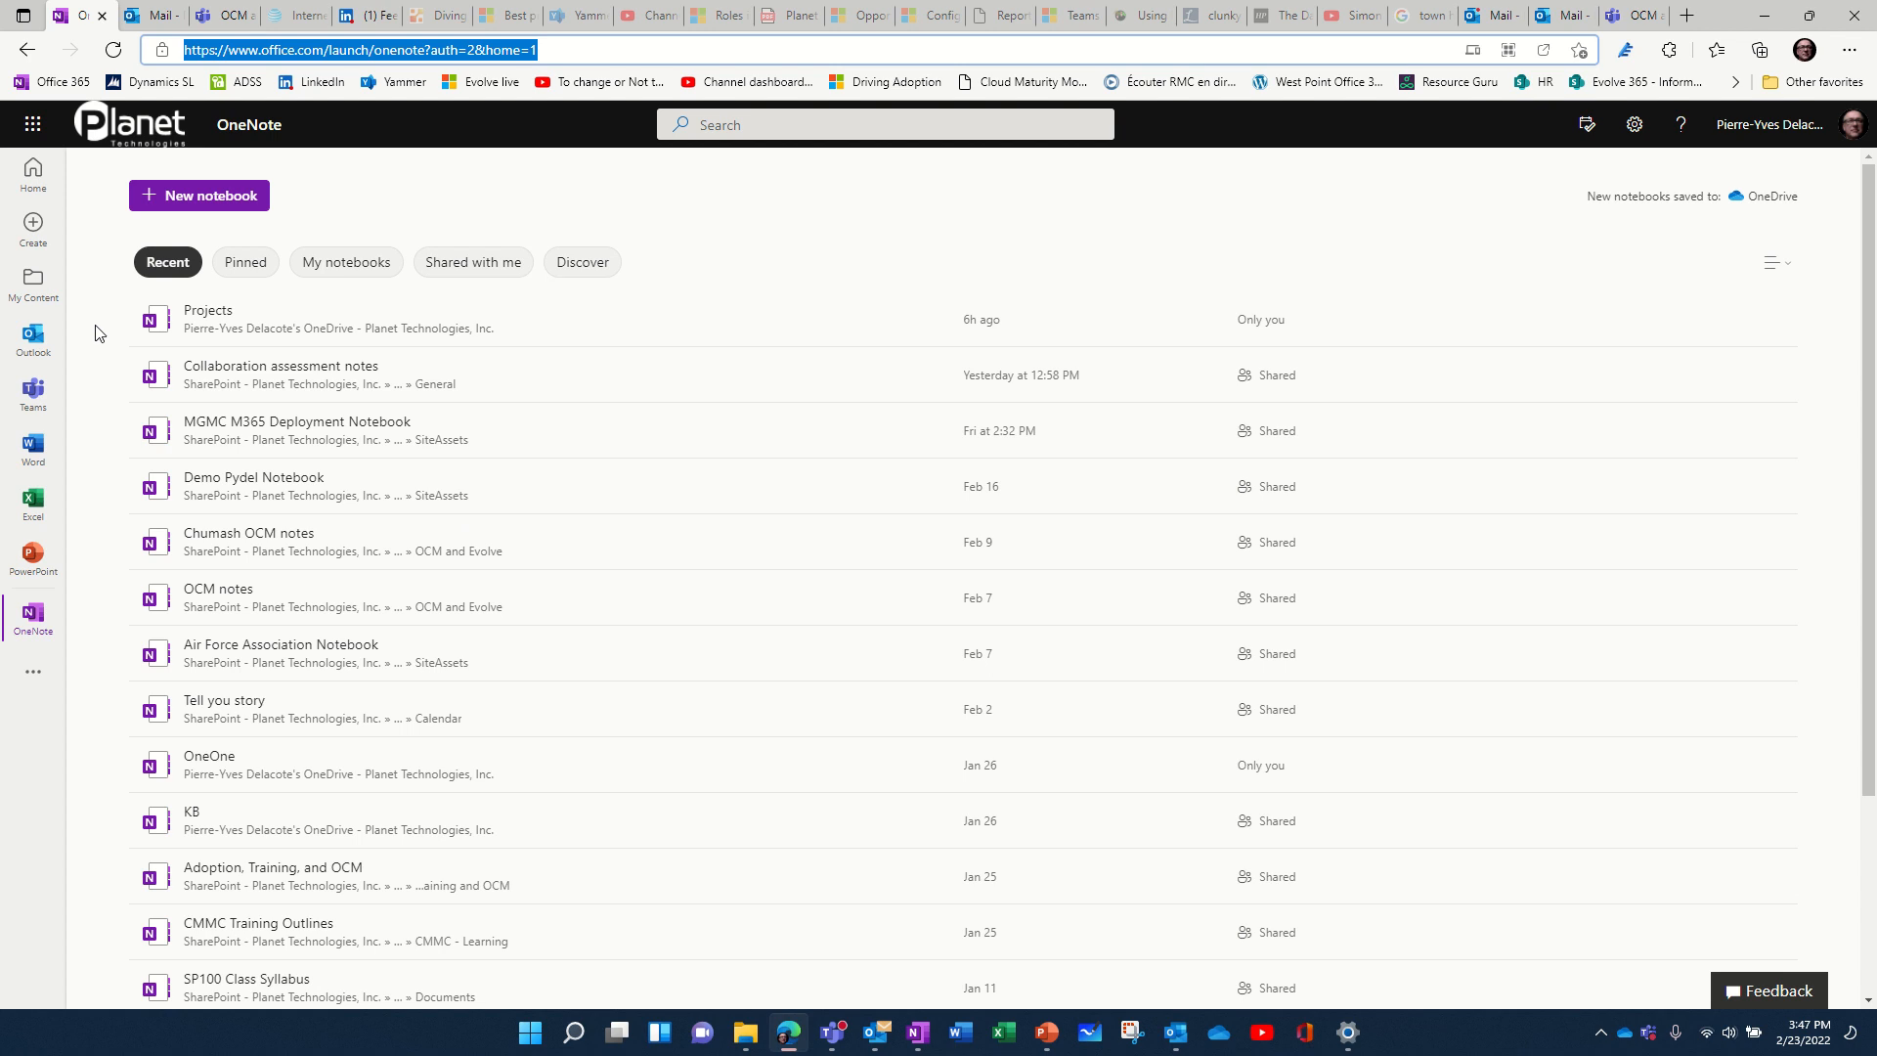
click(30, 340)
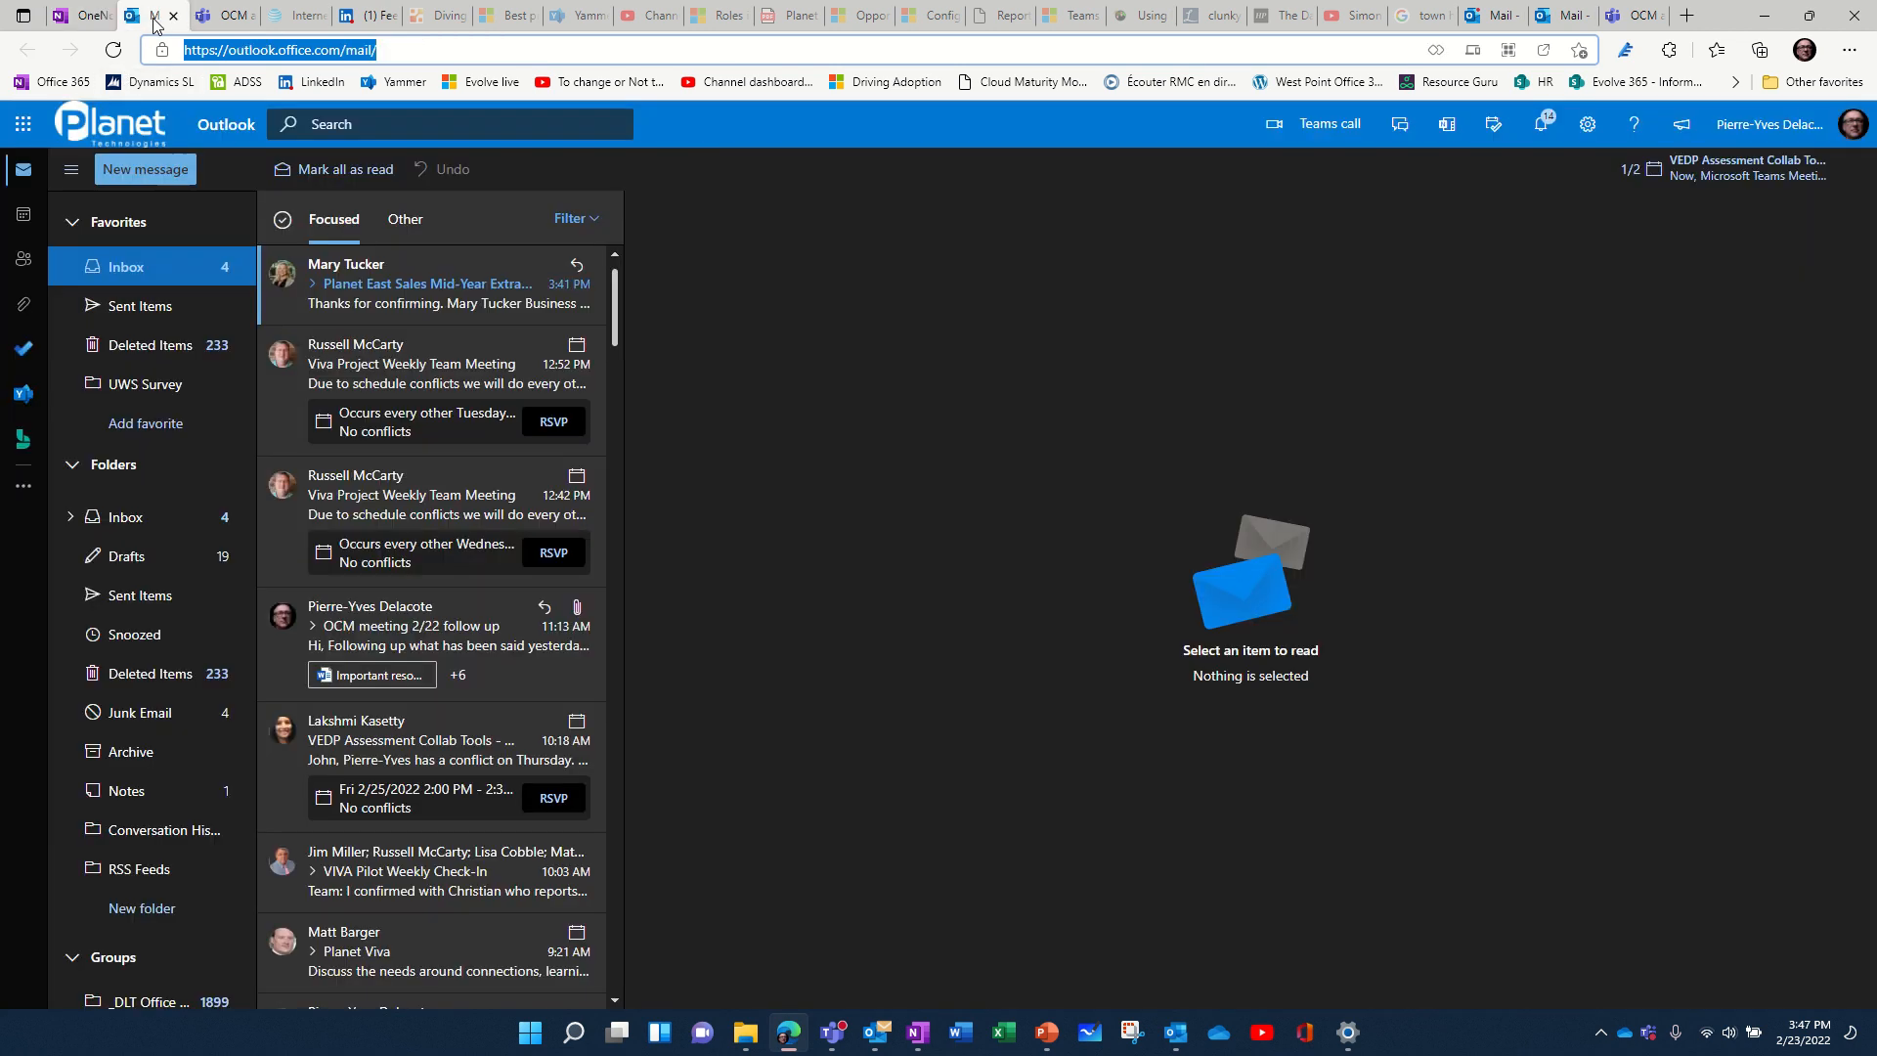
click(24, 220)
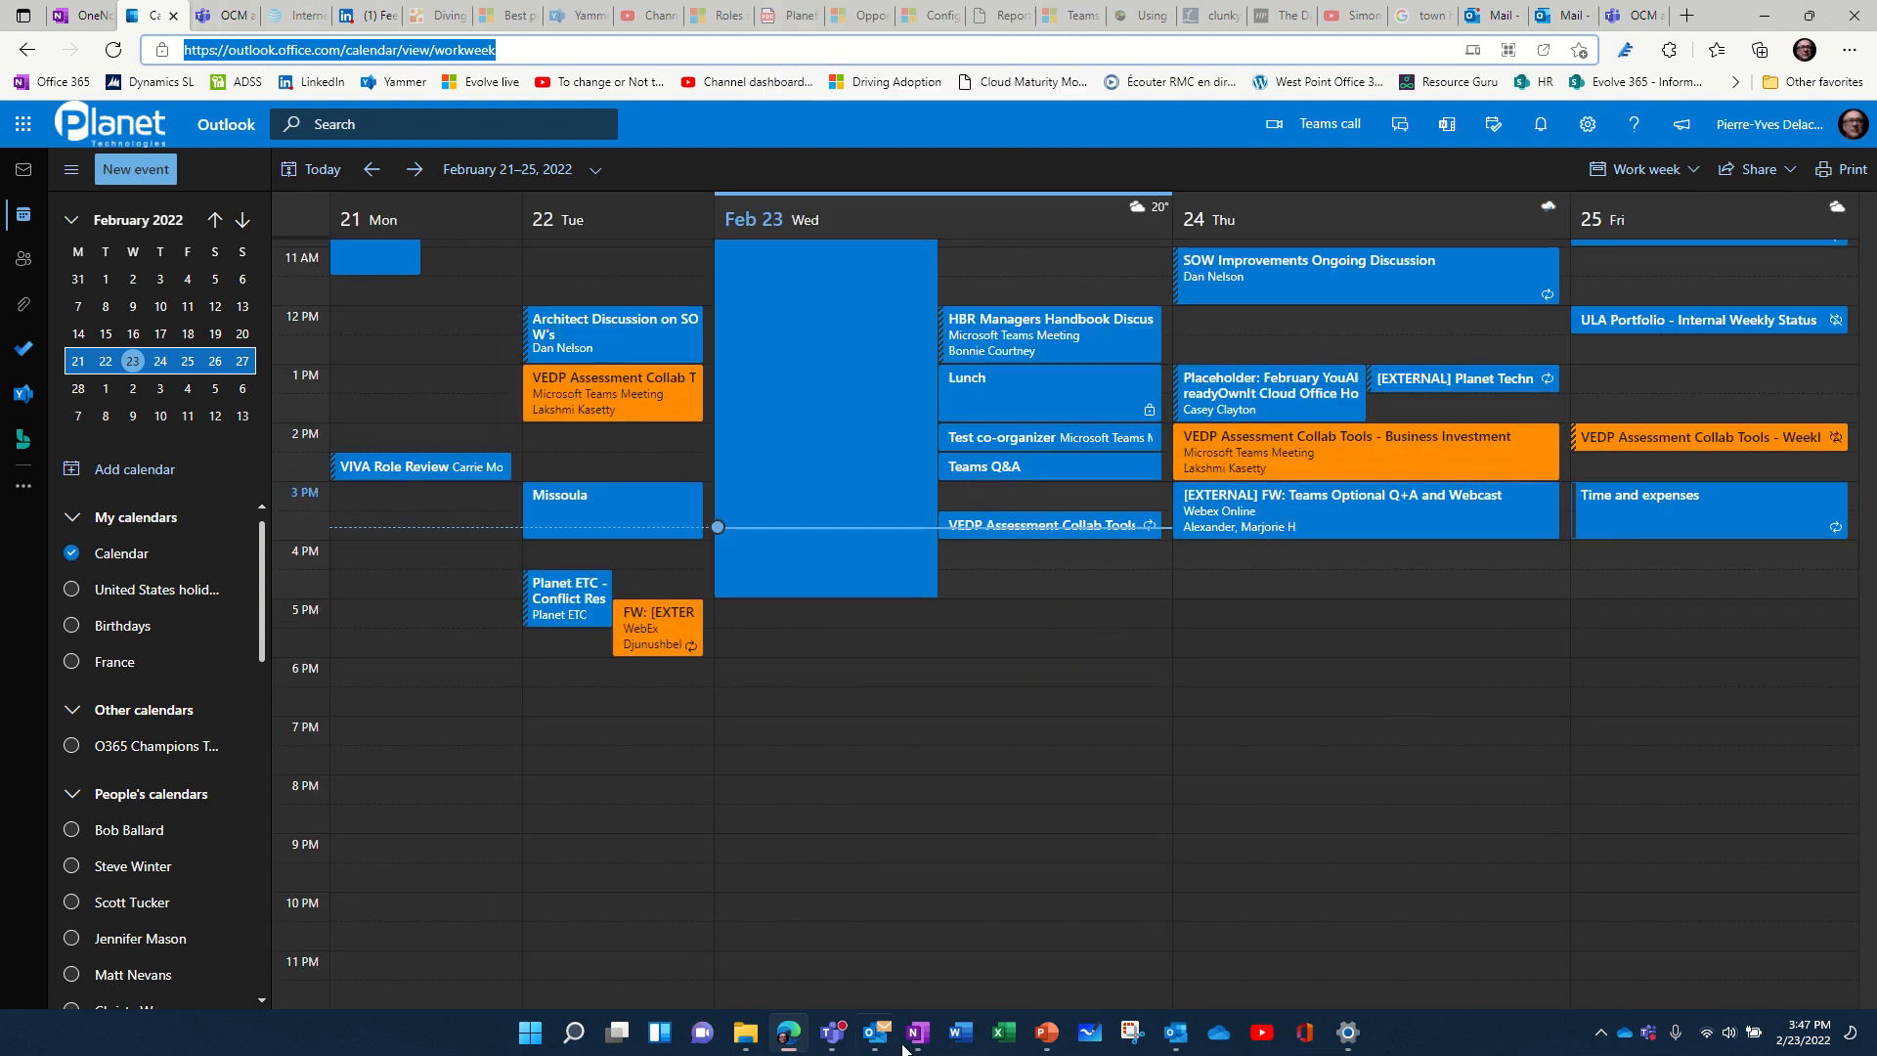
Return to Teams and start a Website tab named My Calendar in the General channel.
click(831, 1034)
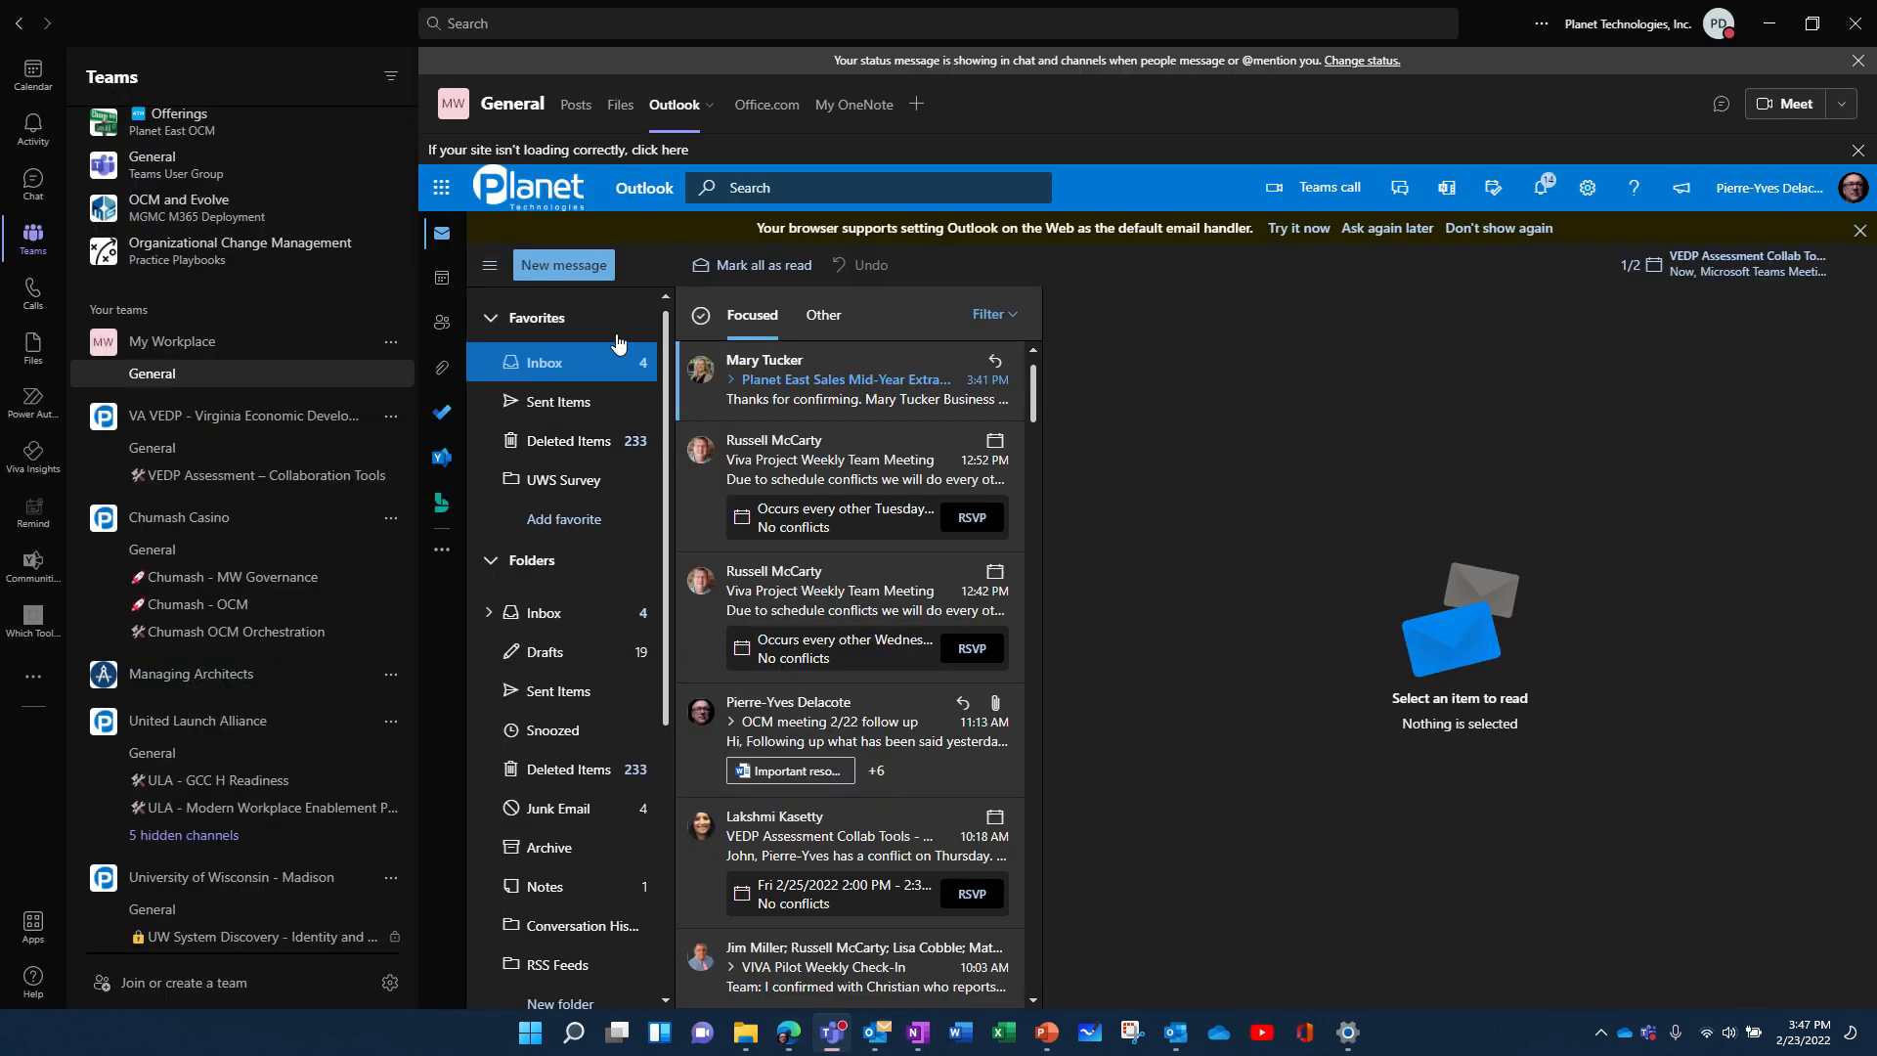
click(917, 108)
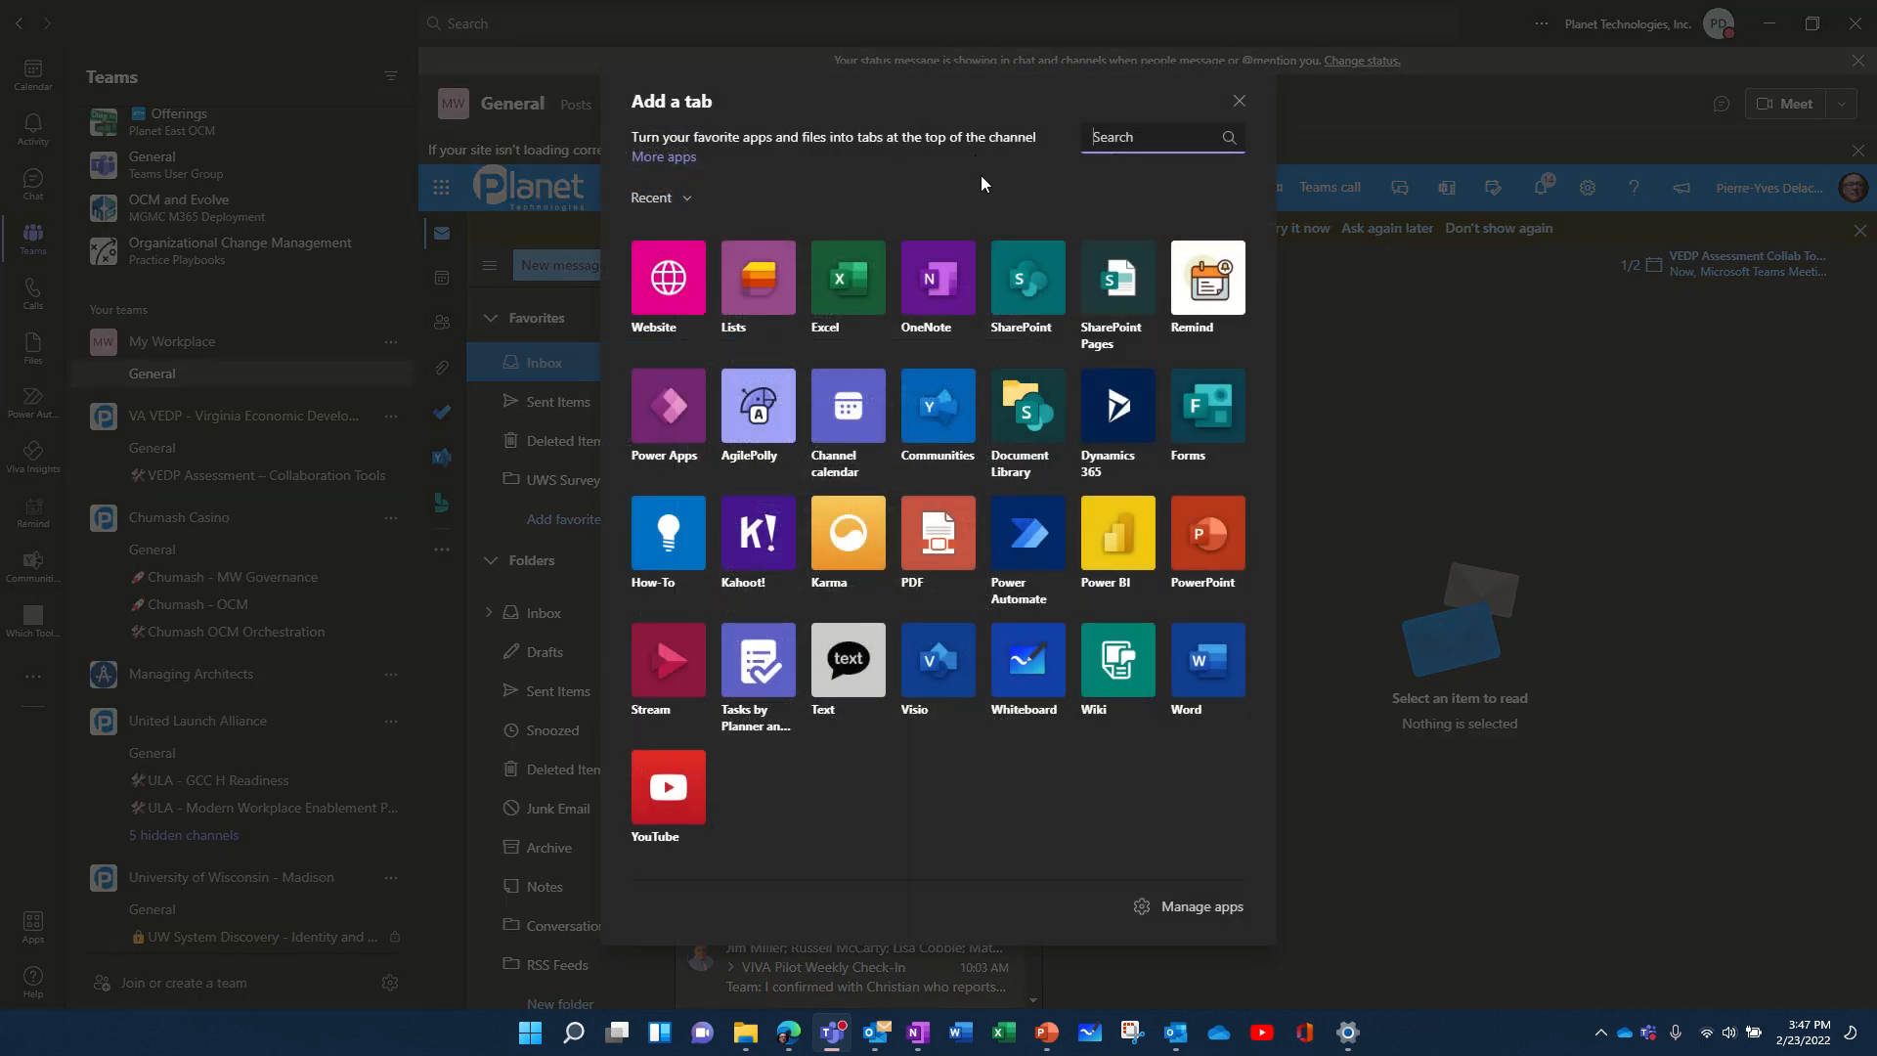
click(648, 284)
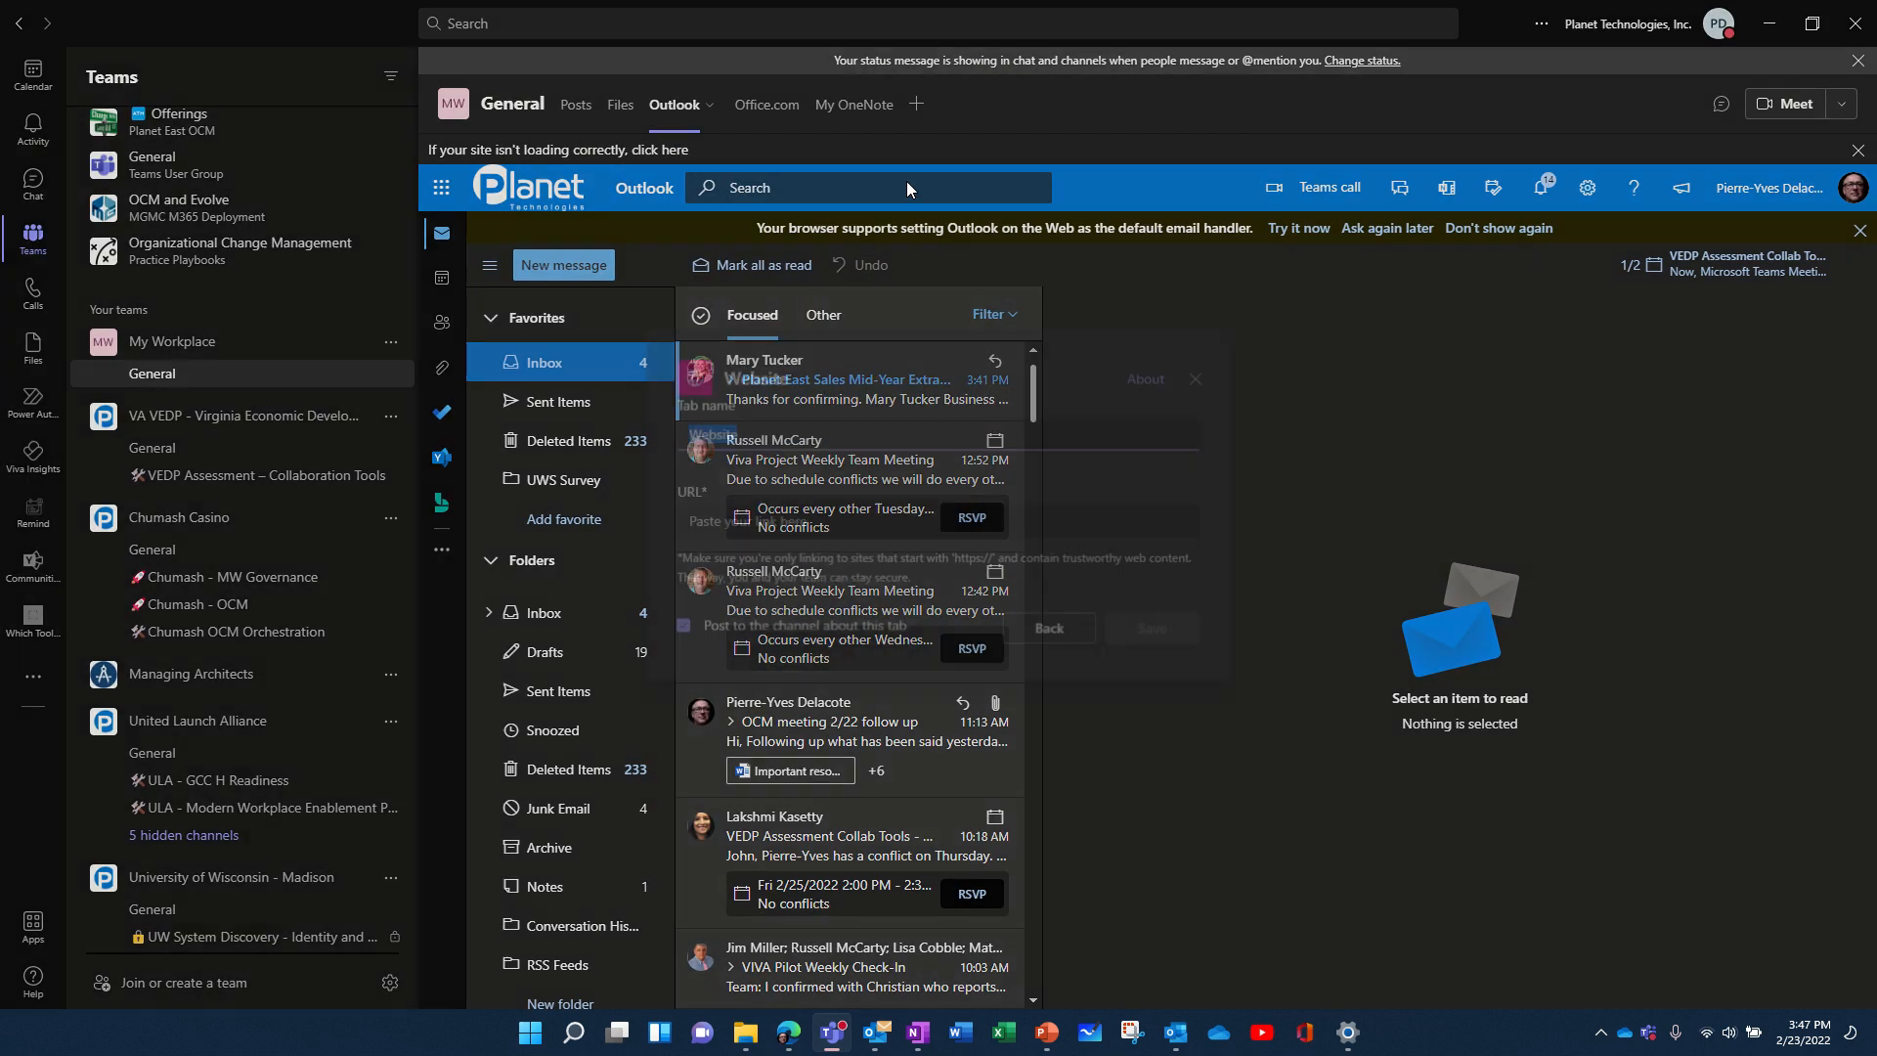
text(M)
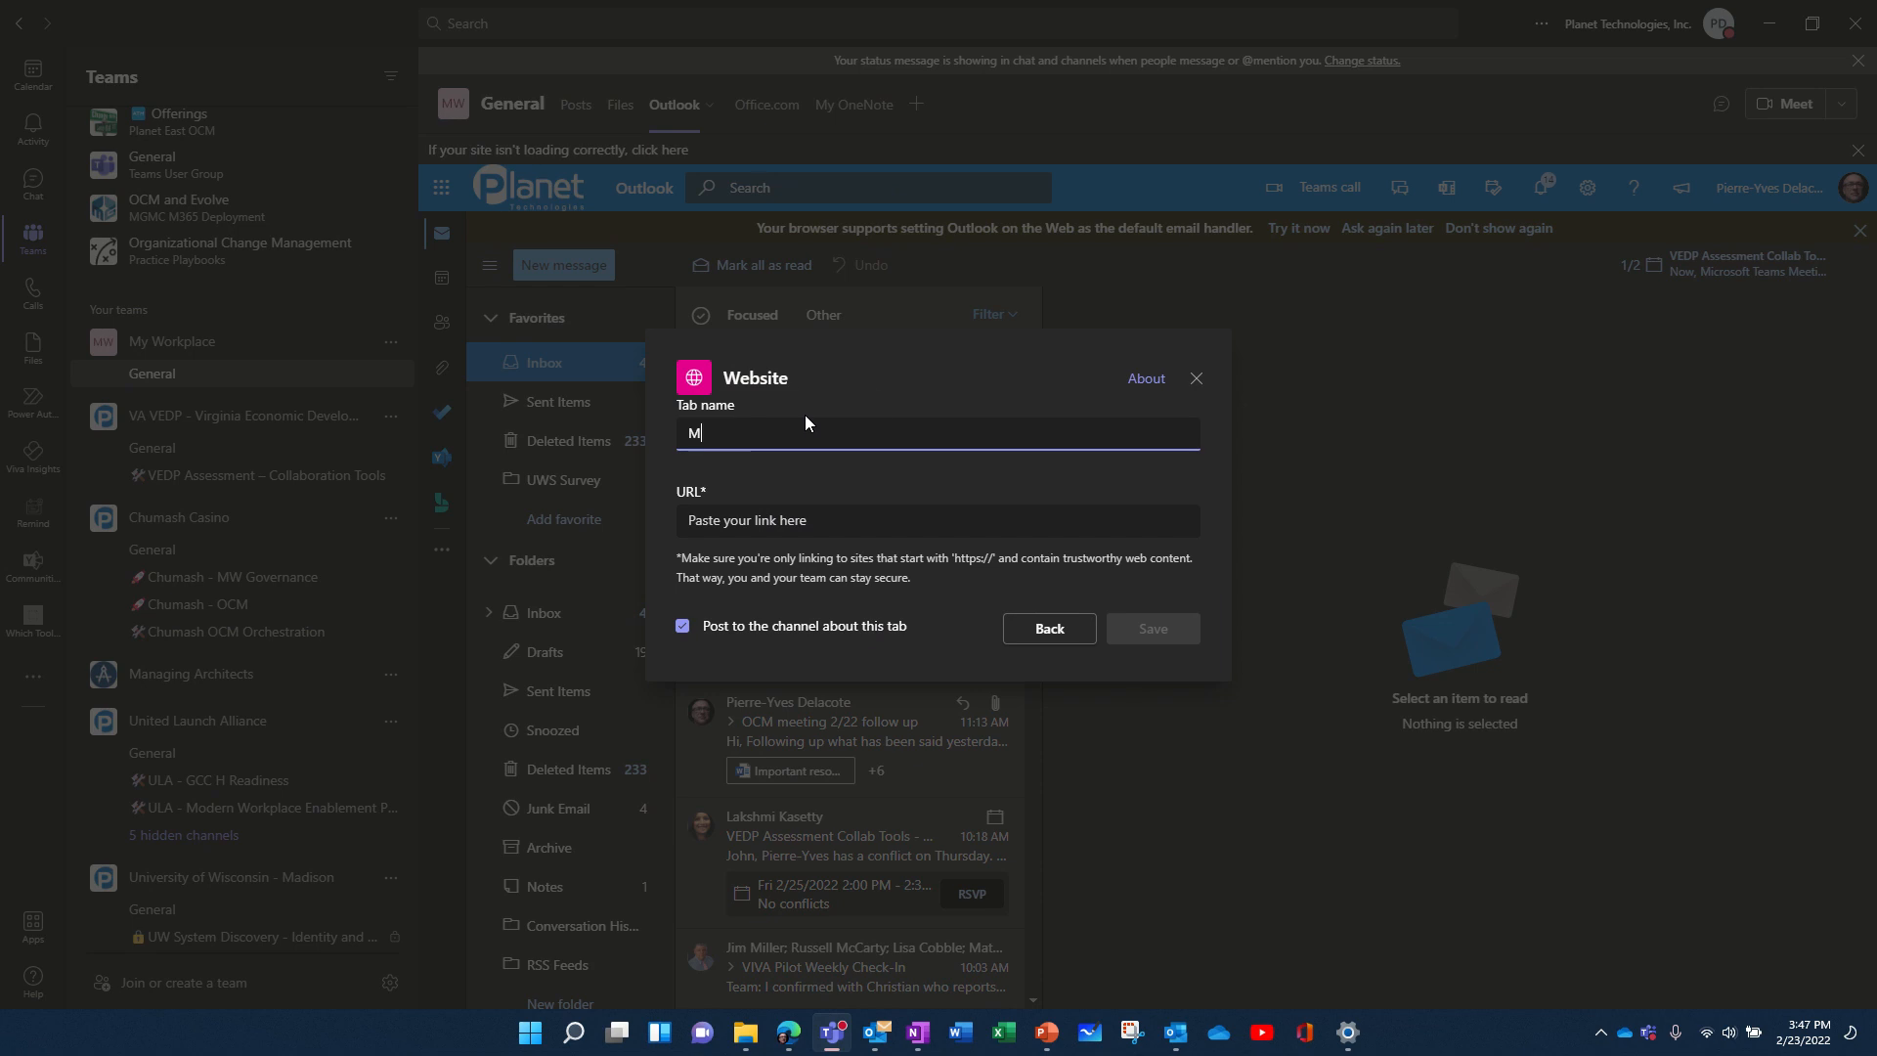
text(y Calendar)
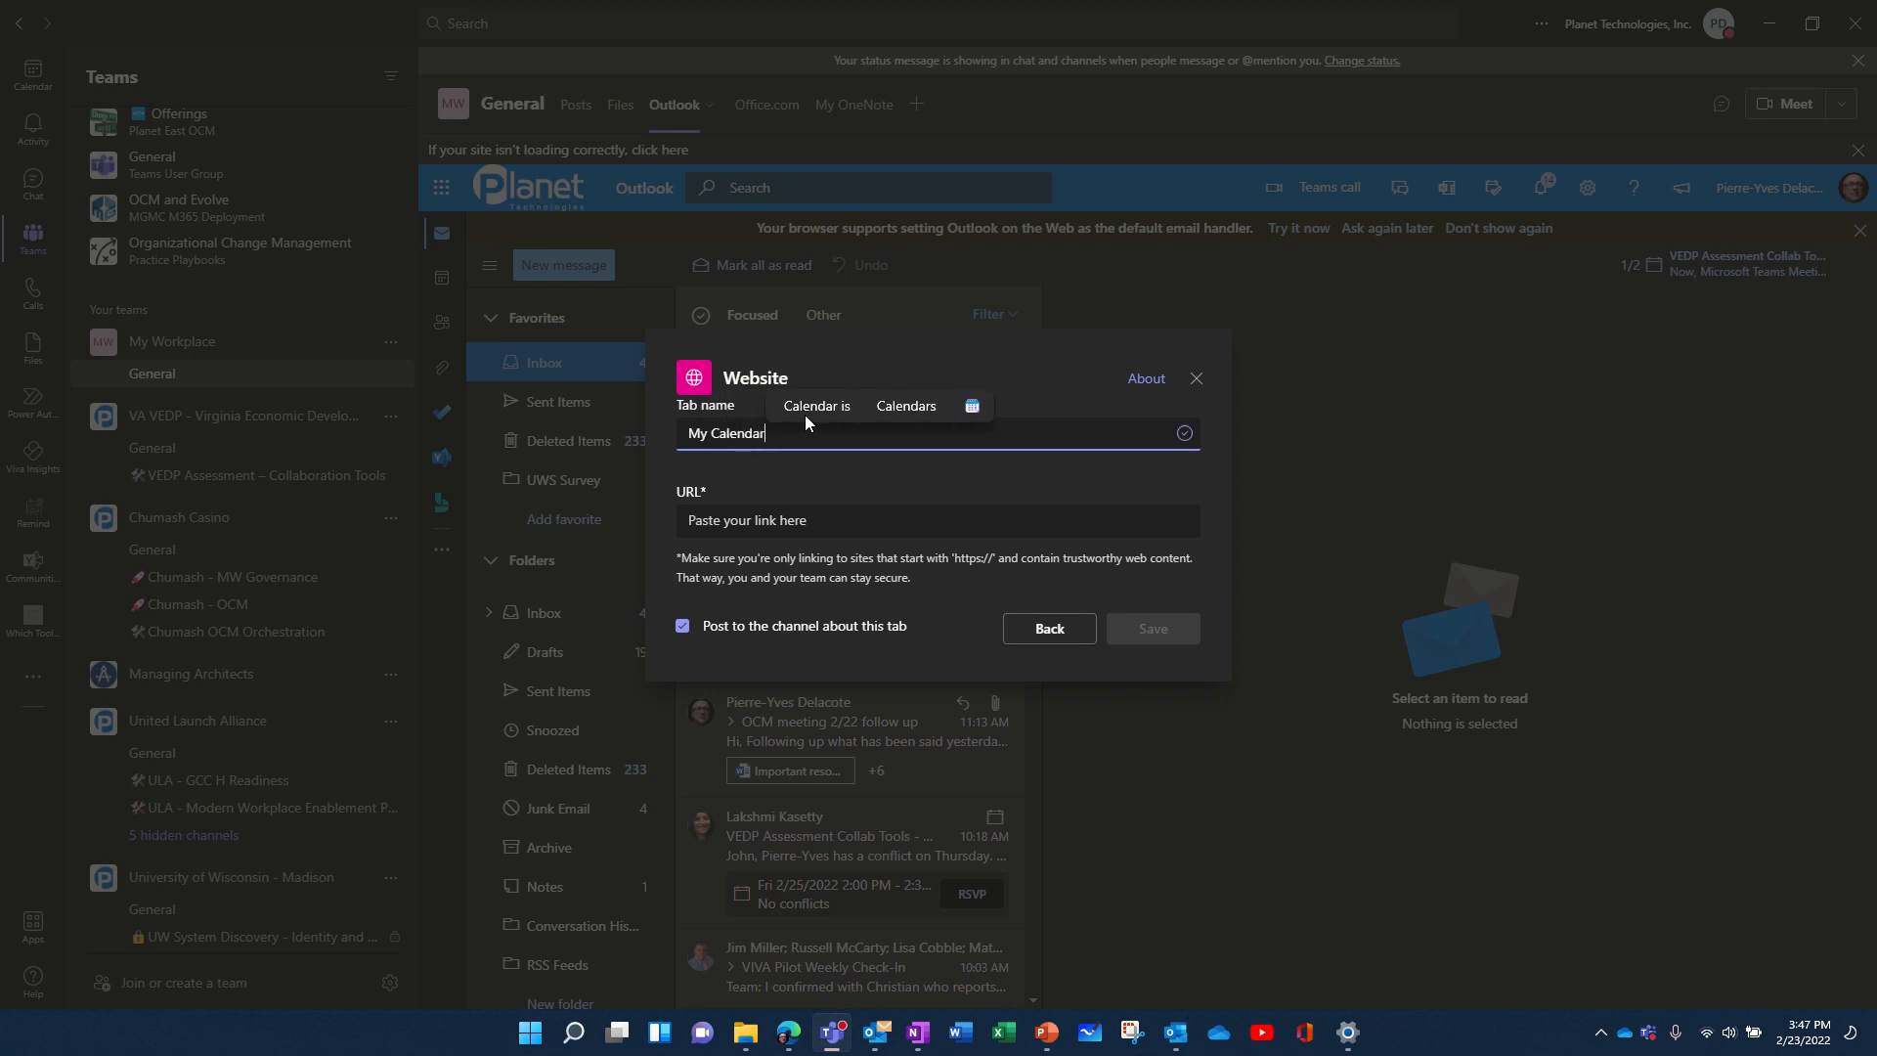
click(840, 527)
text(https://outlook.office.com/calendar/view/workweek)
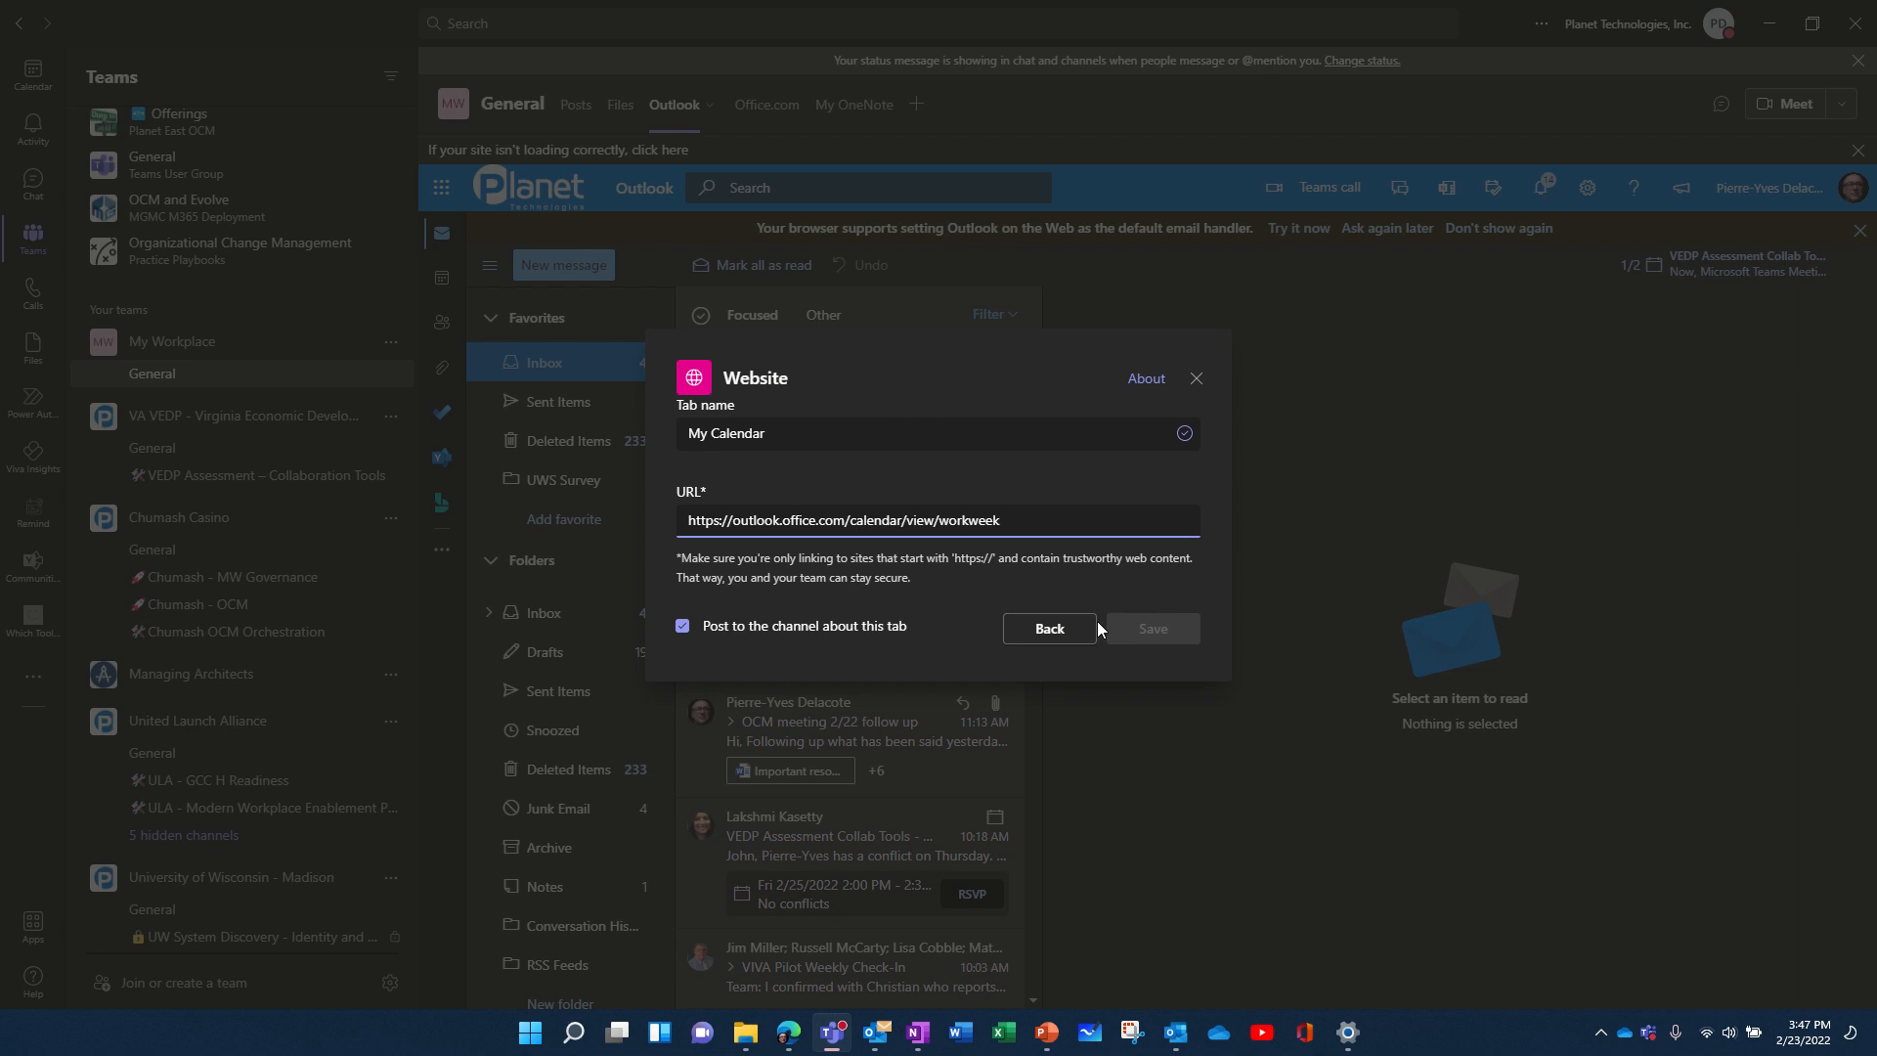
click(759, 636)
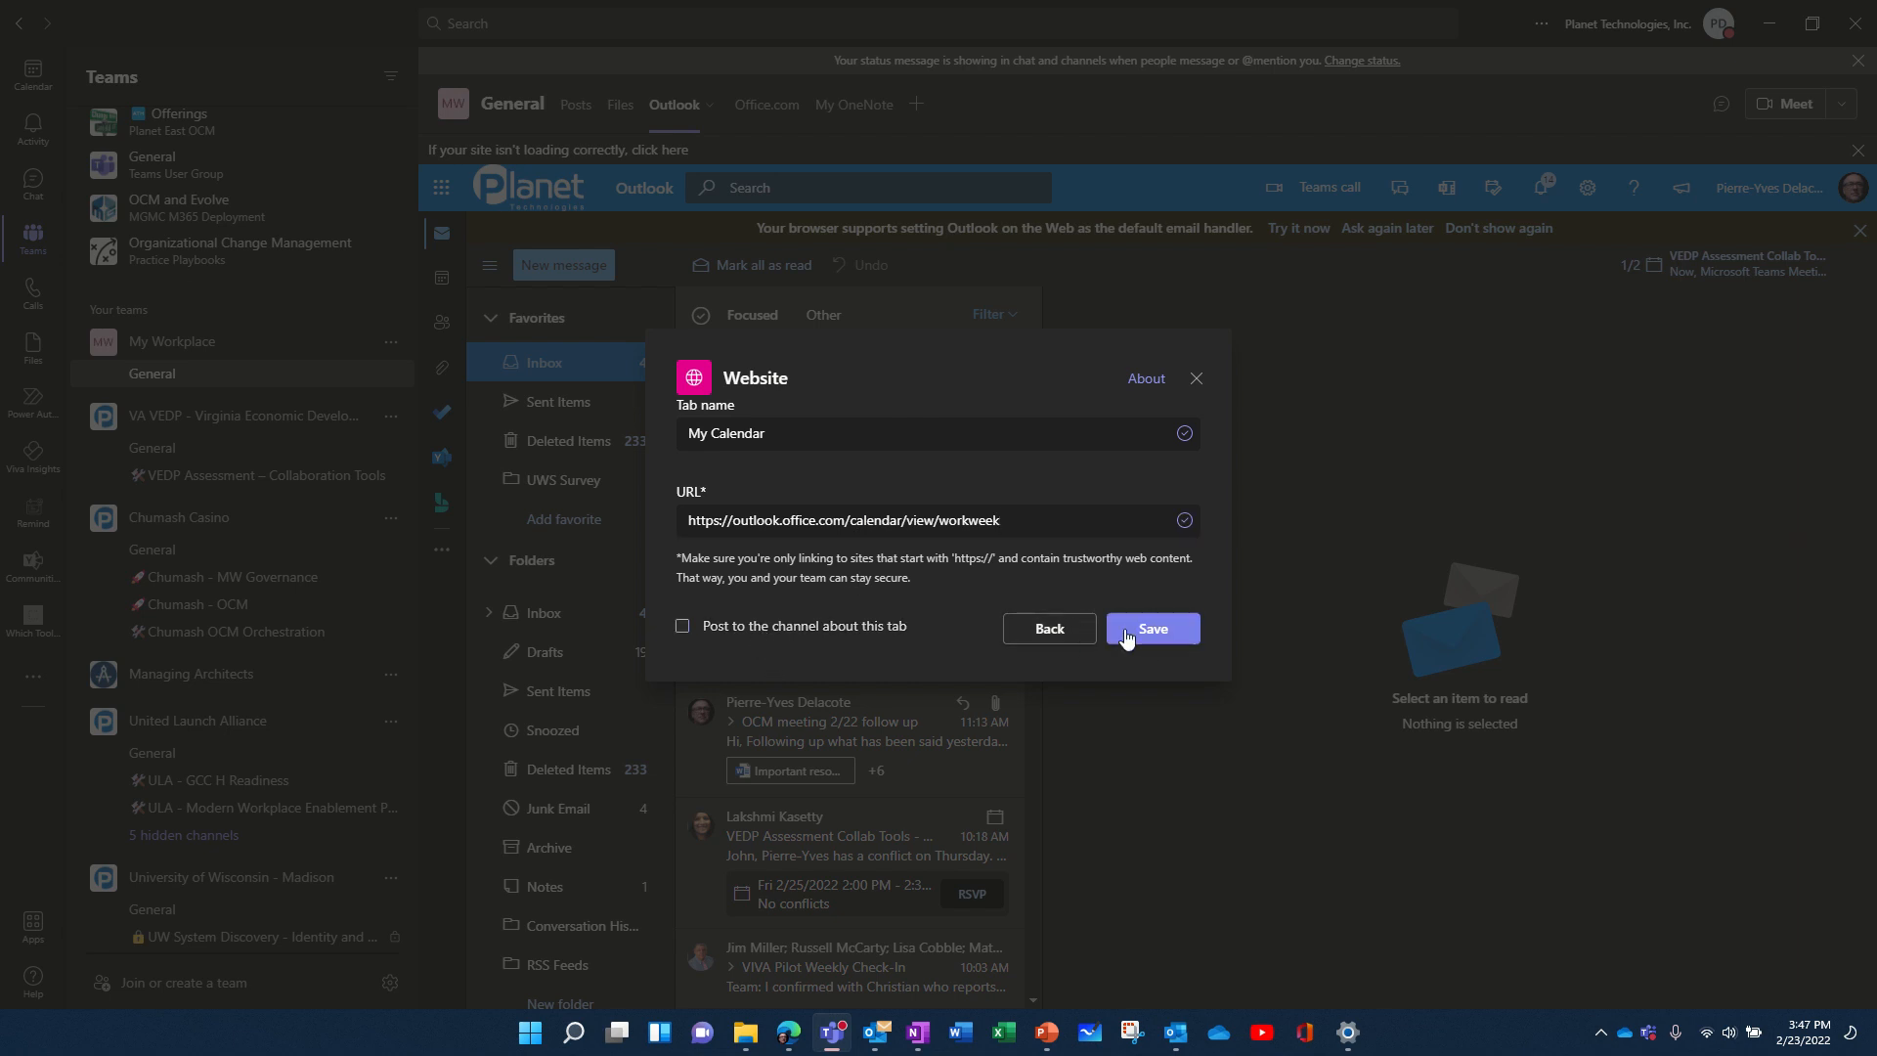
click(1153, 628)
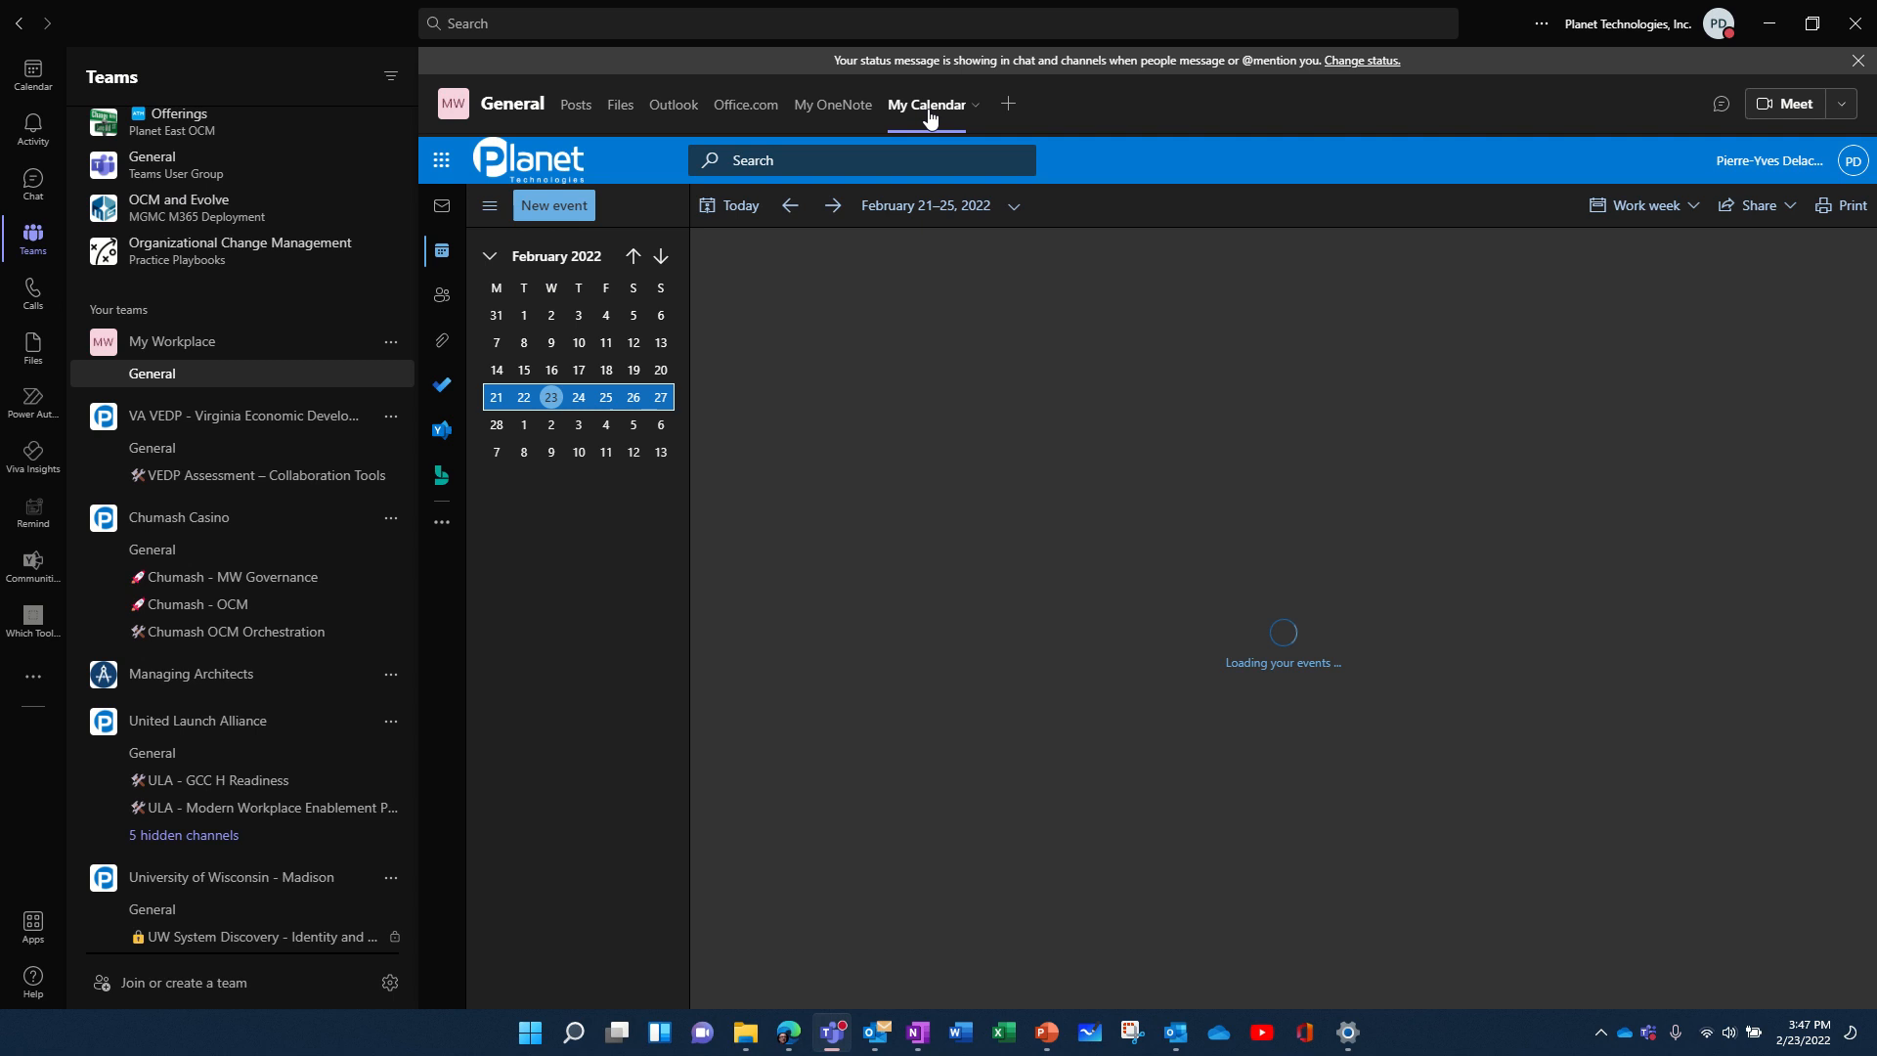
Move the My Calendar tab directly after the Outlook tab, and rename the Outlook tab to My email.
drag(929, 116, 712, 125)
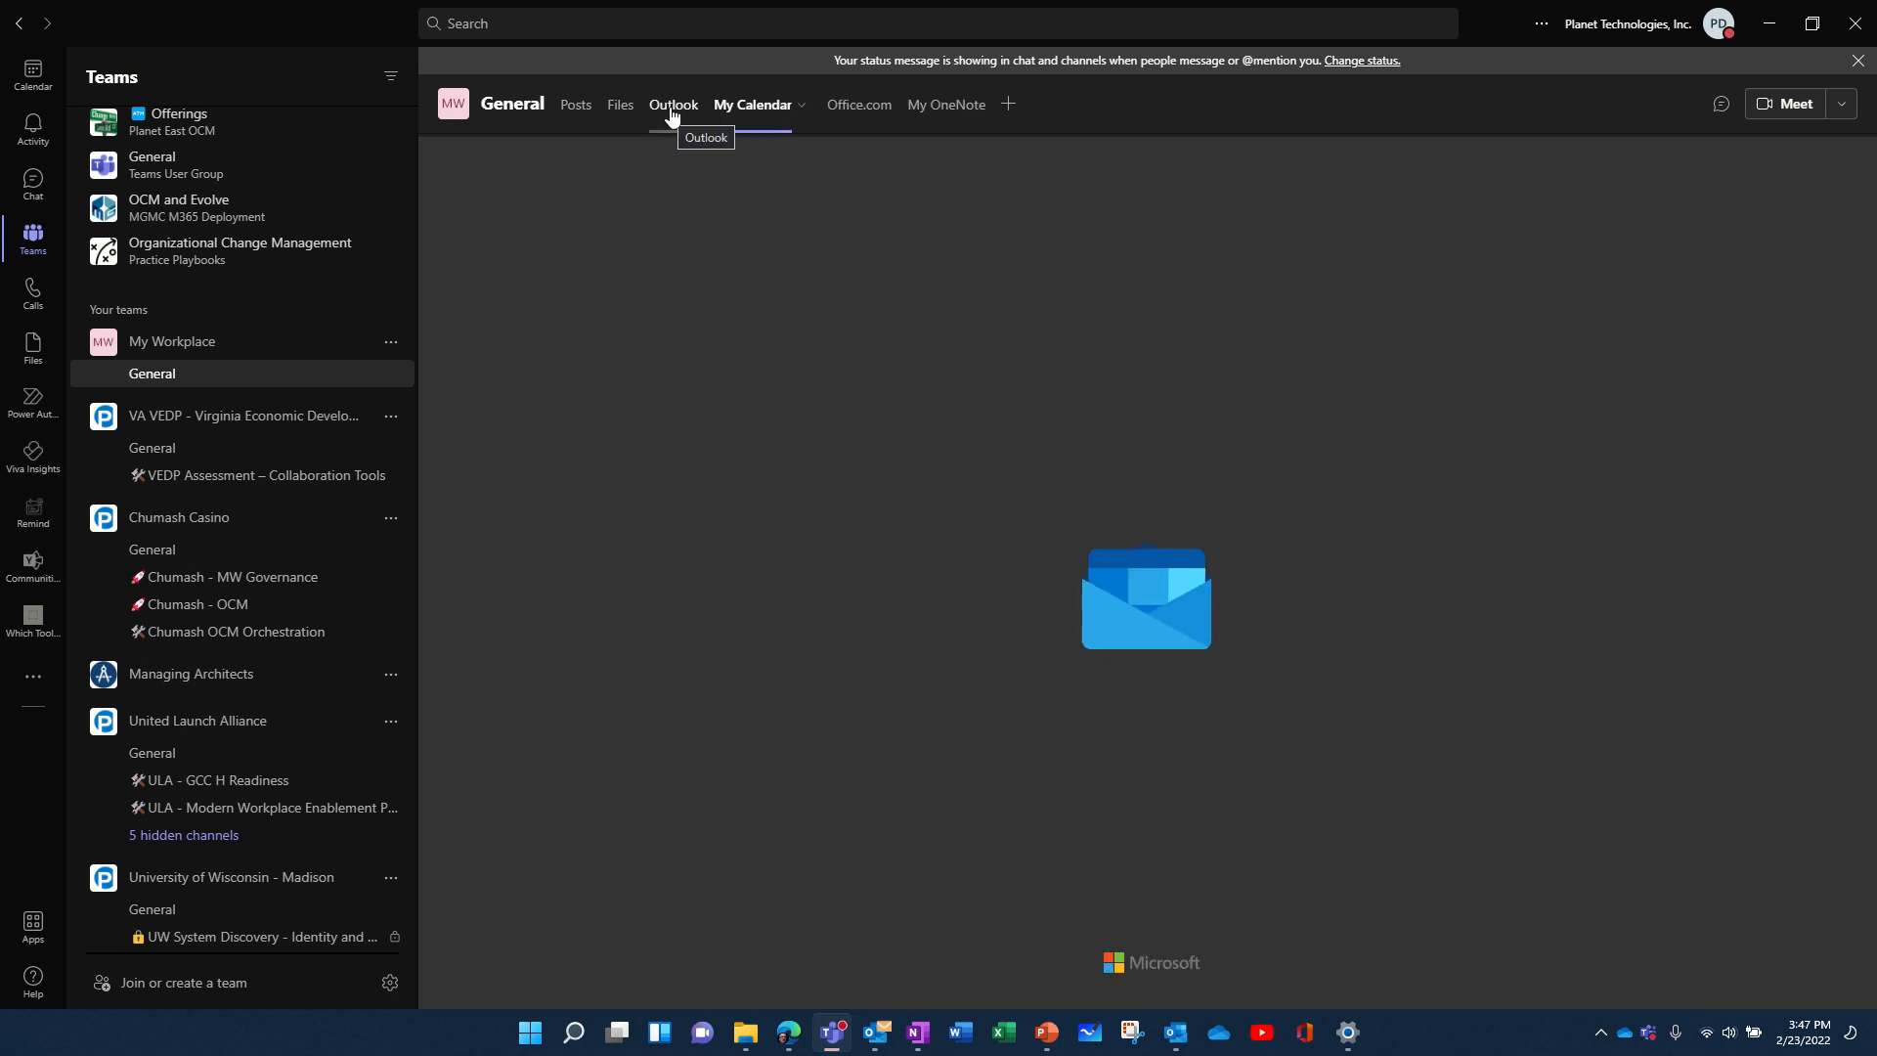
right_click(671, 115)
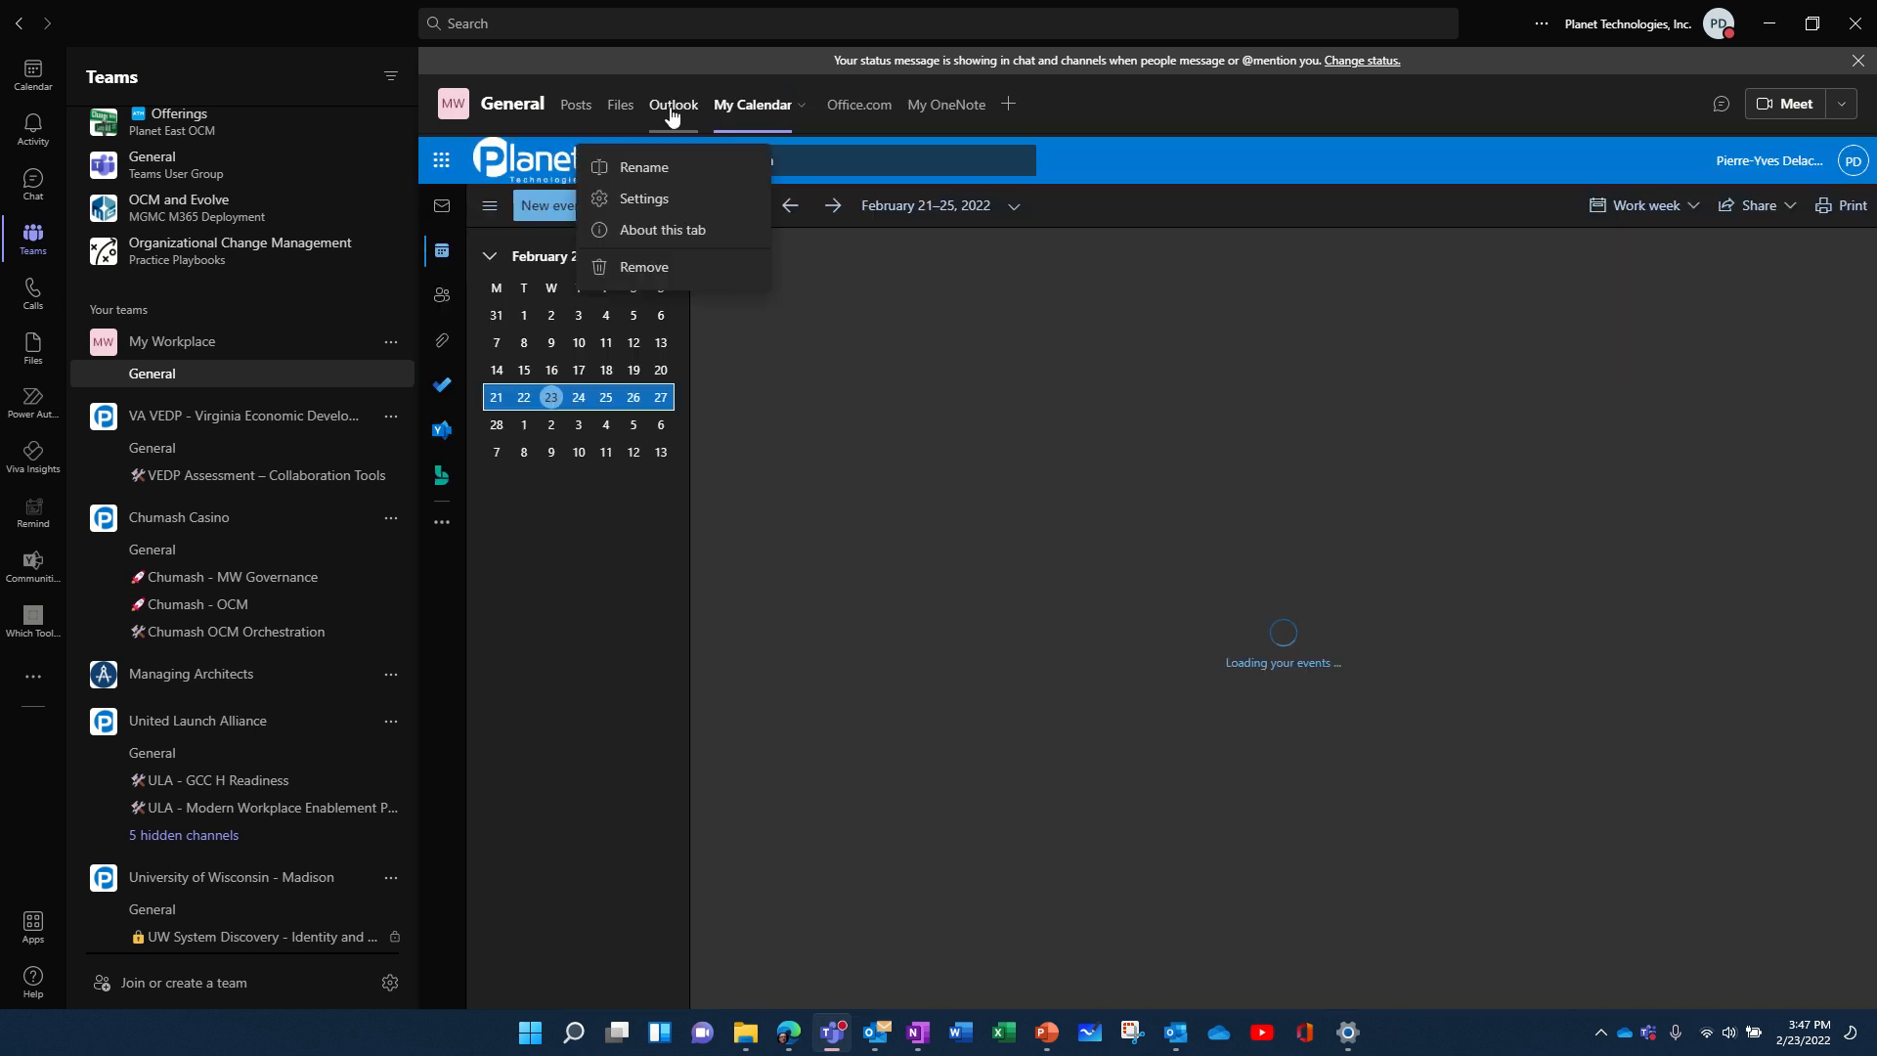
click(644, 168)
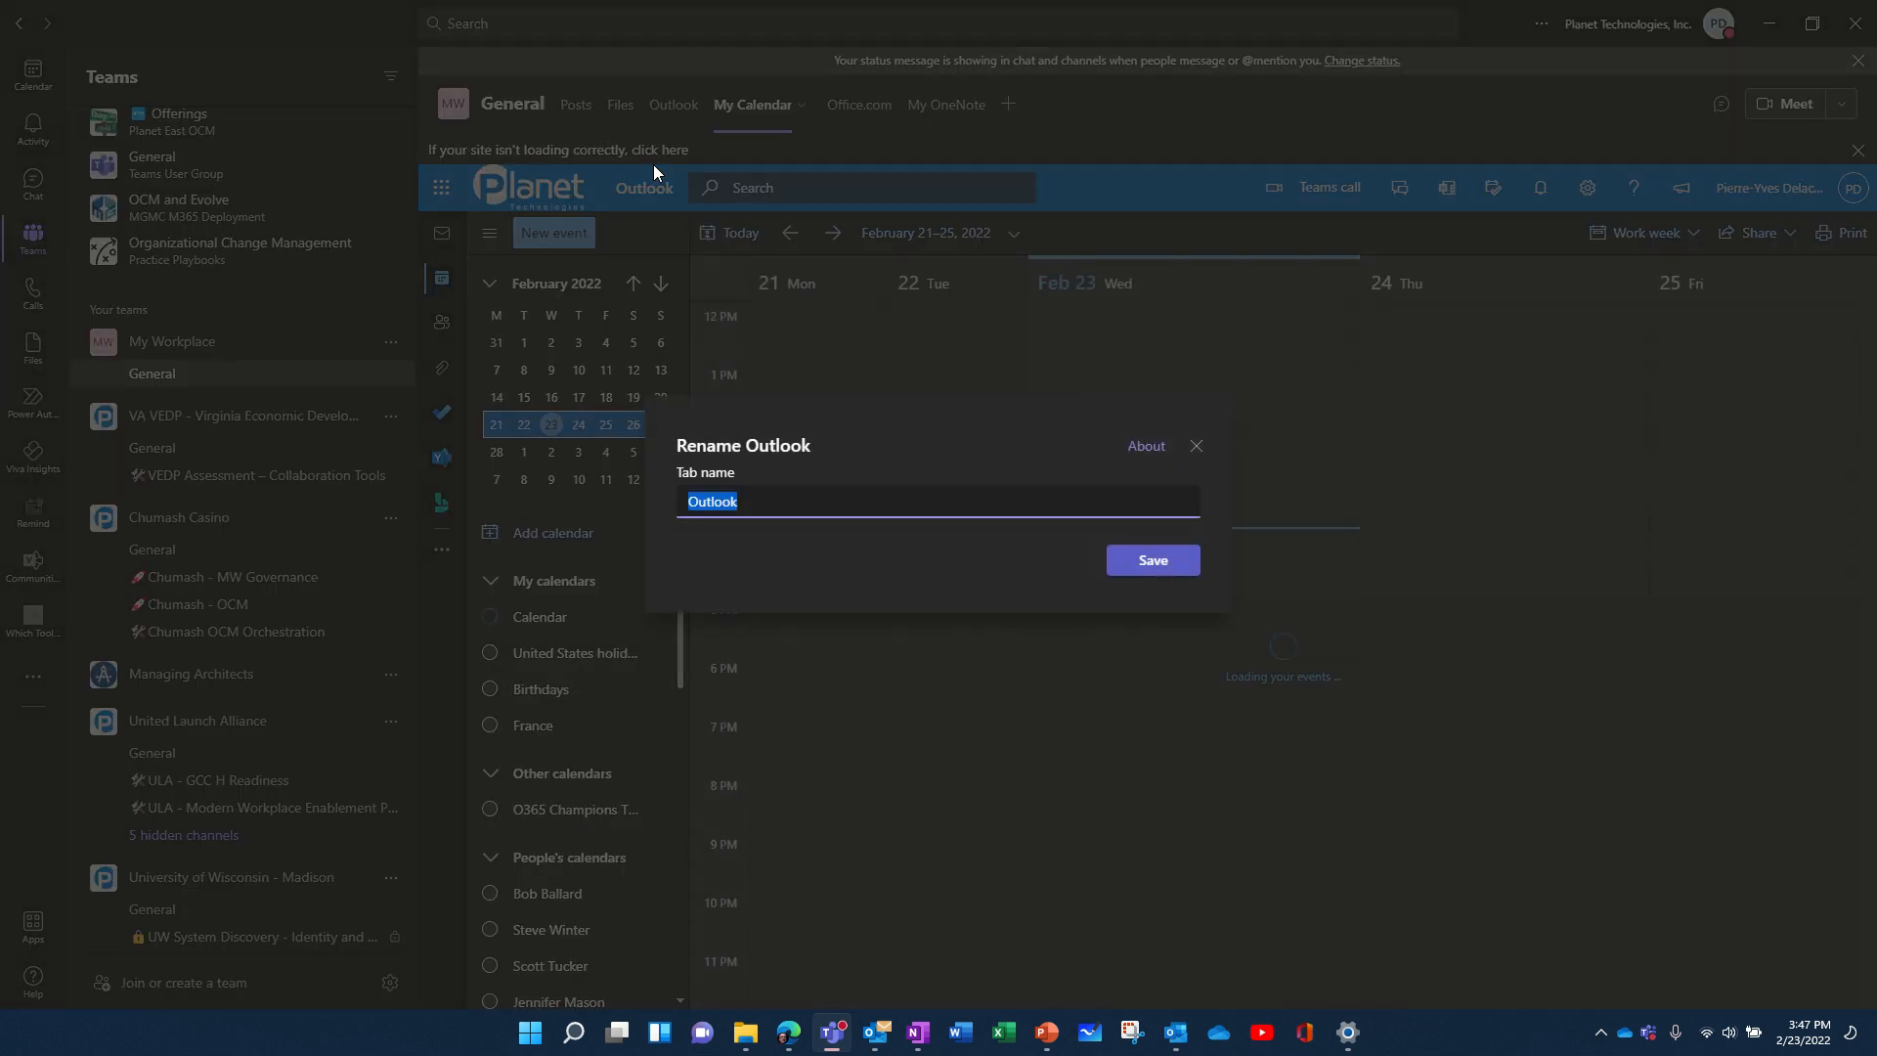
text(My email)
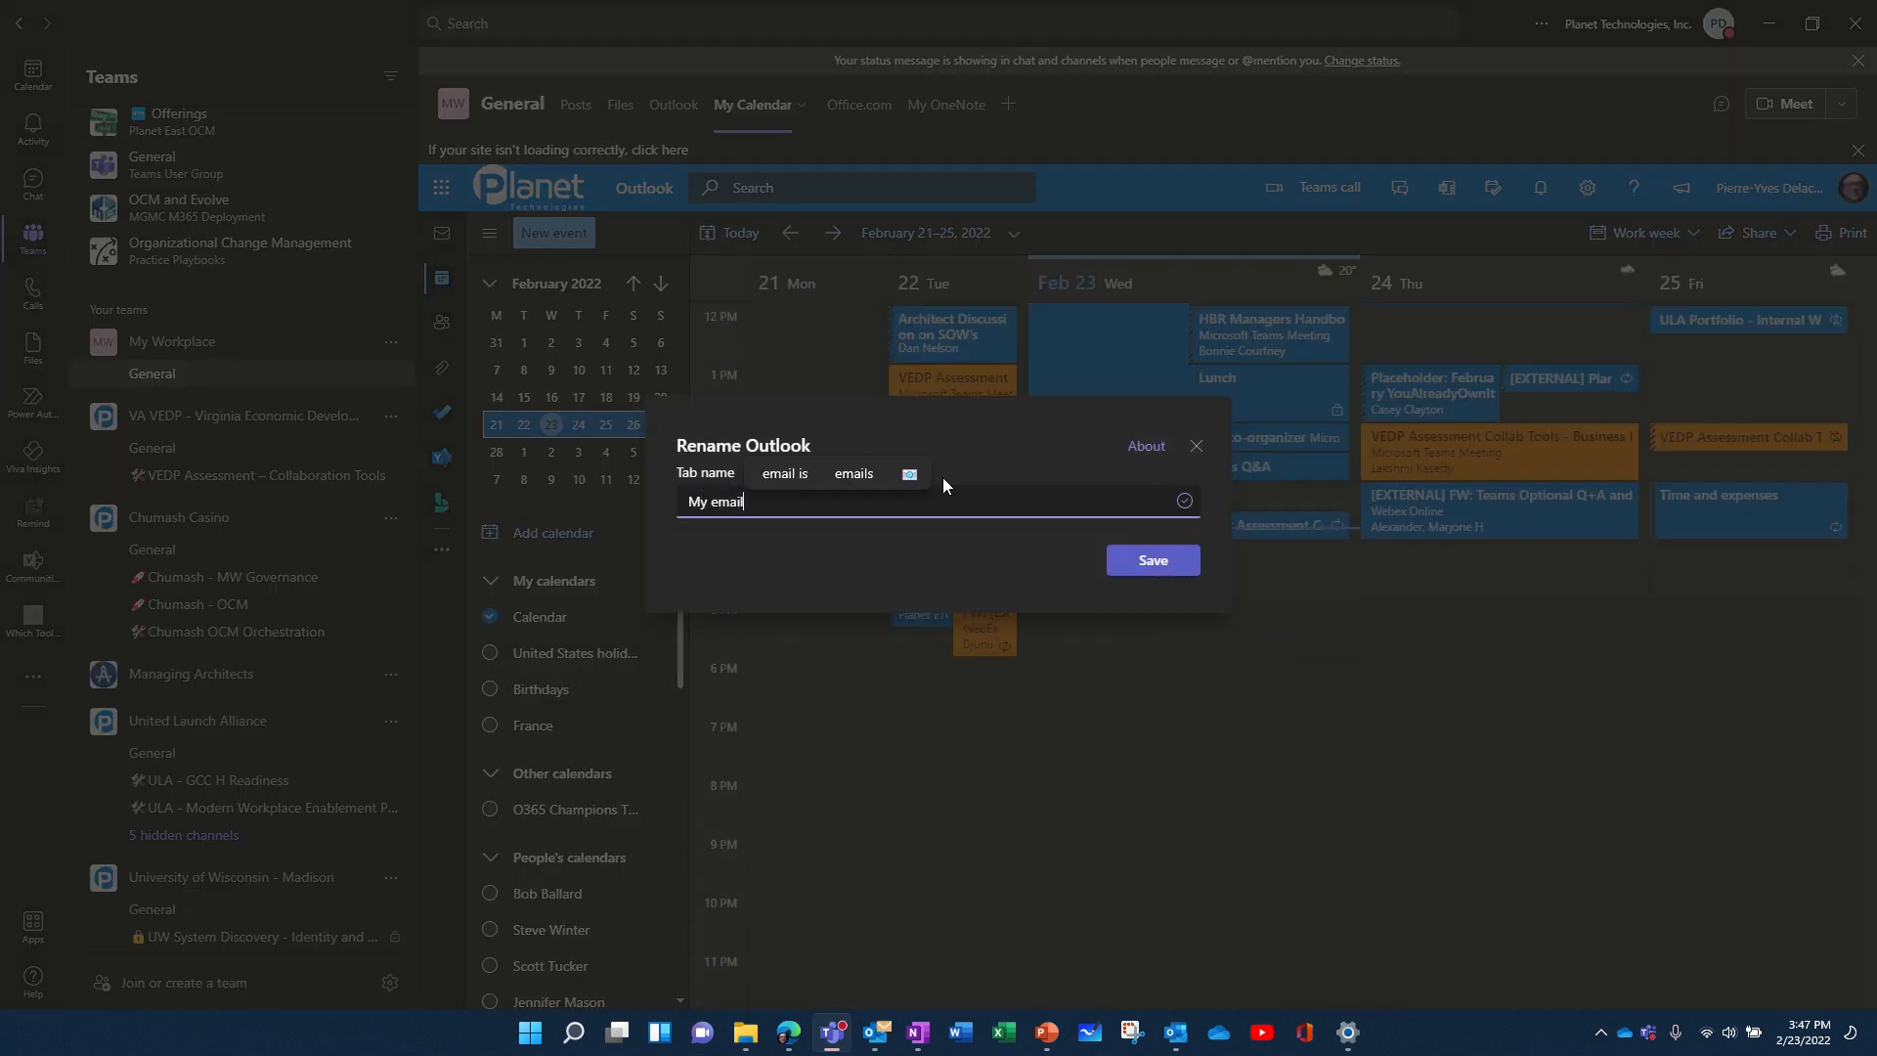
click(1163, 565)
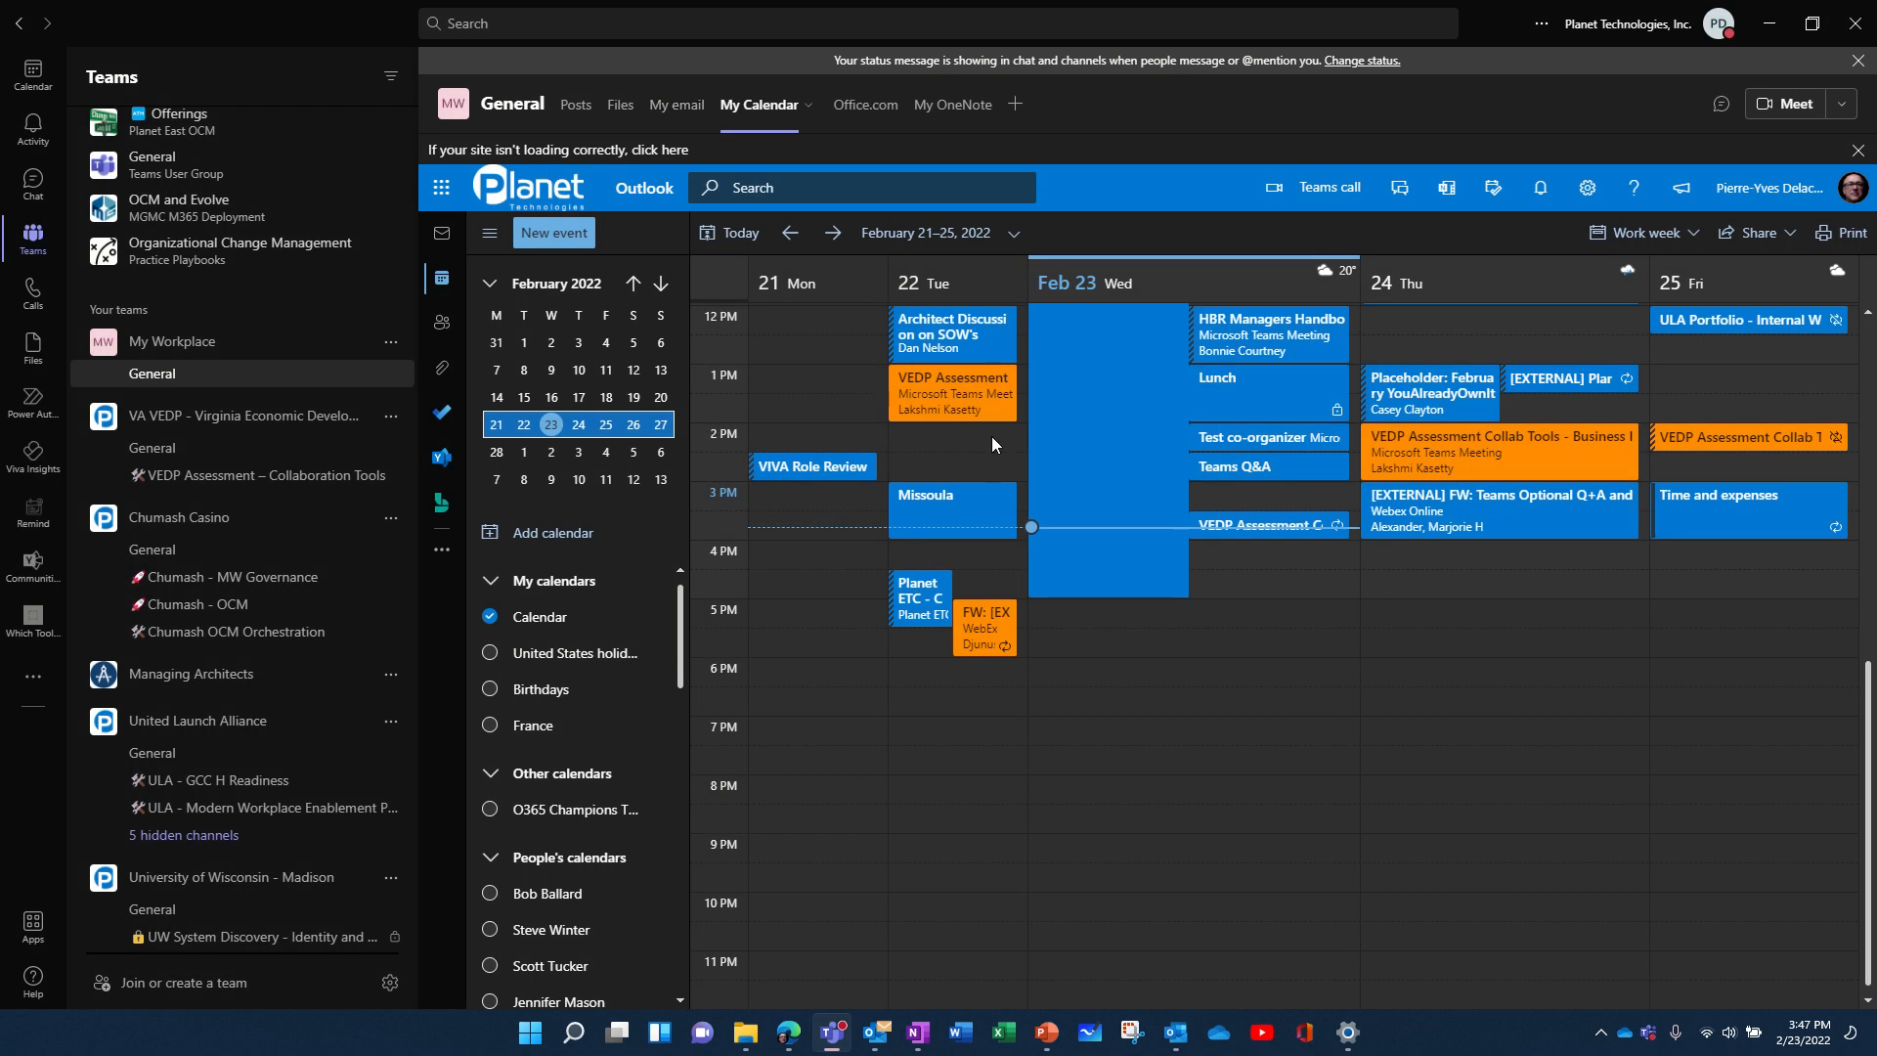
View the My email and My Calendar tabs, and move the Office.com tab after My OneNote.
click(675, 107)
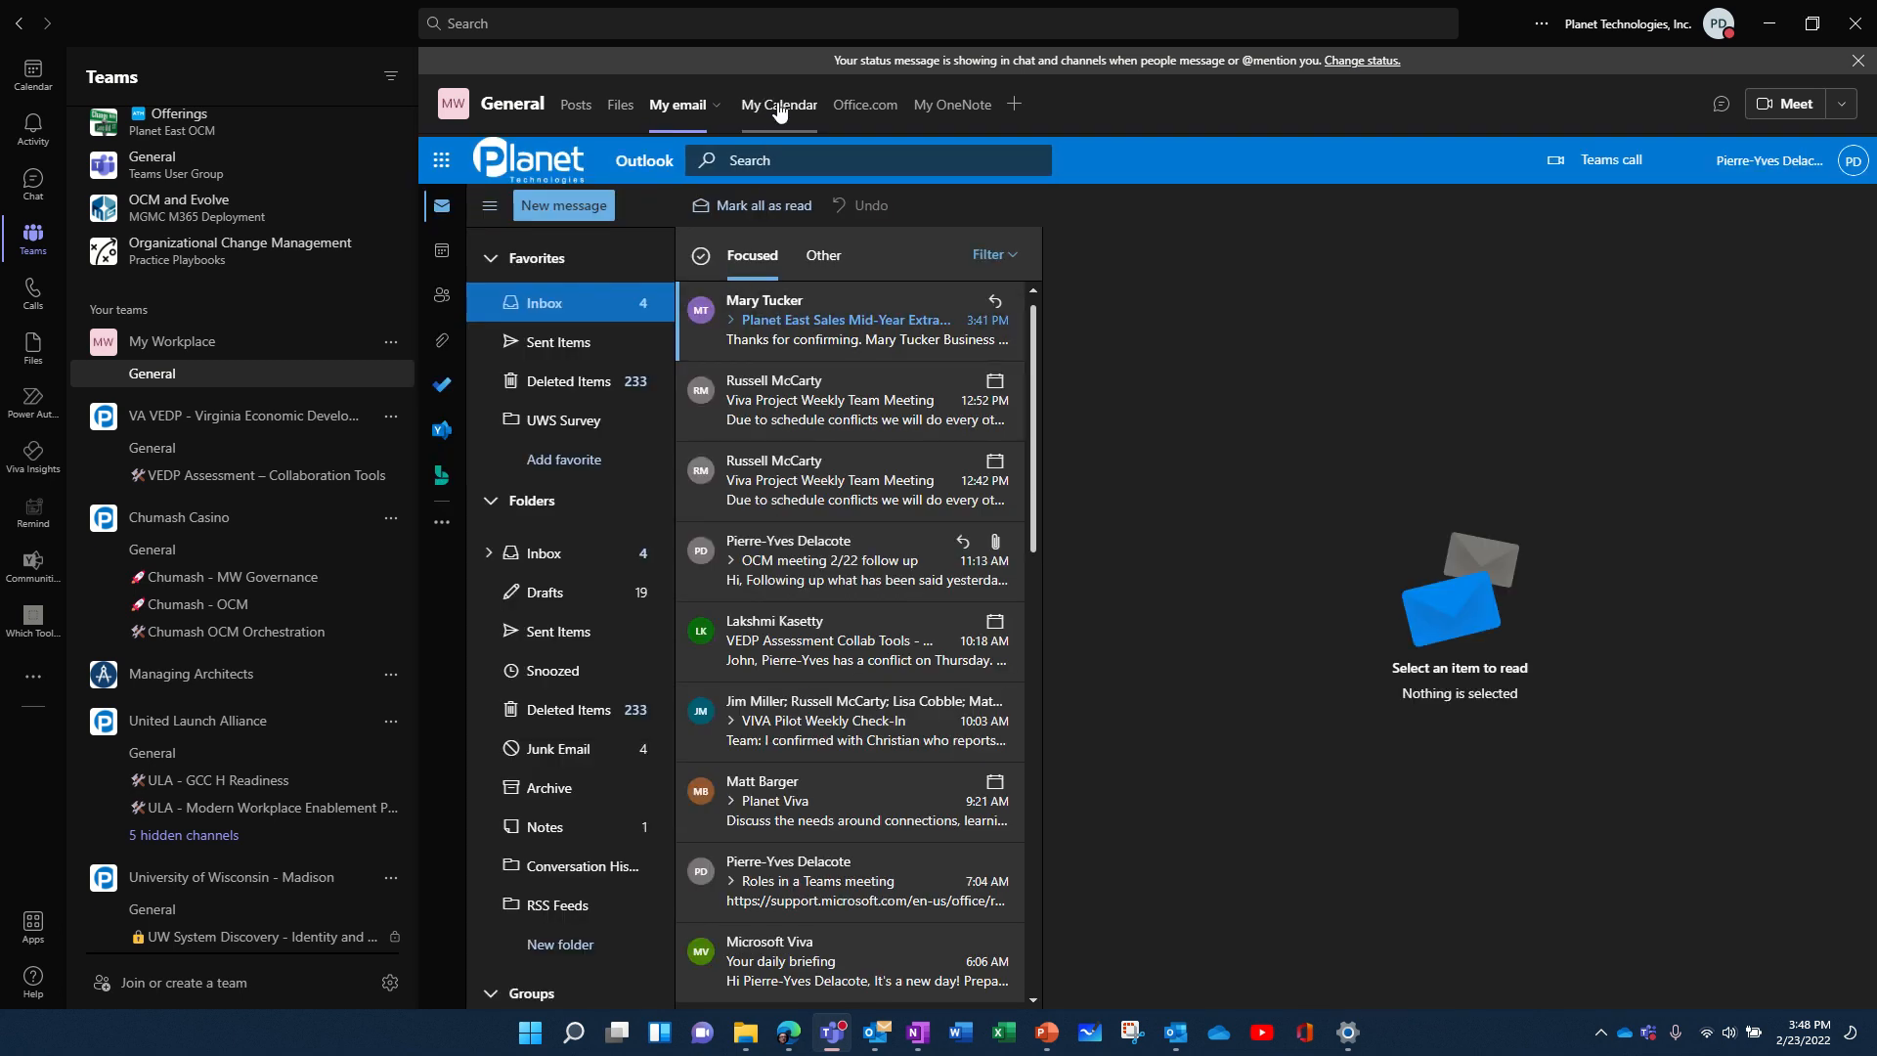
click(772, 106)
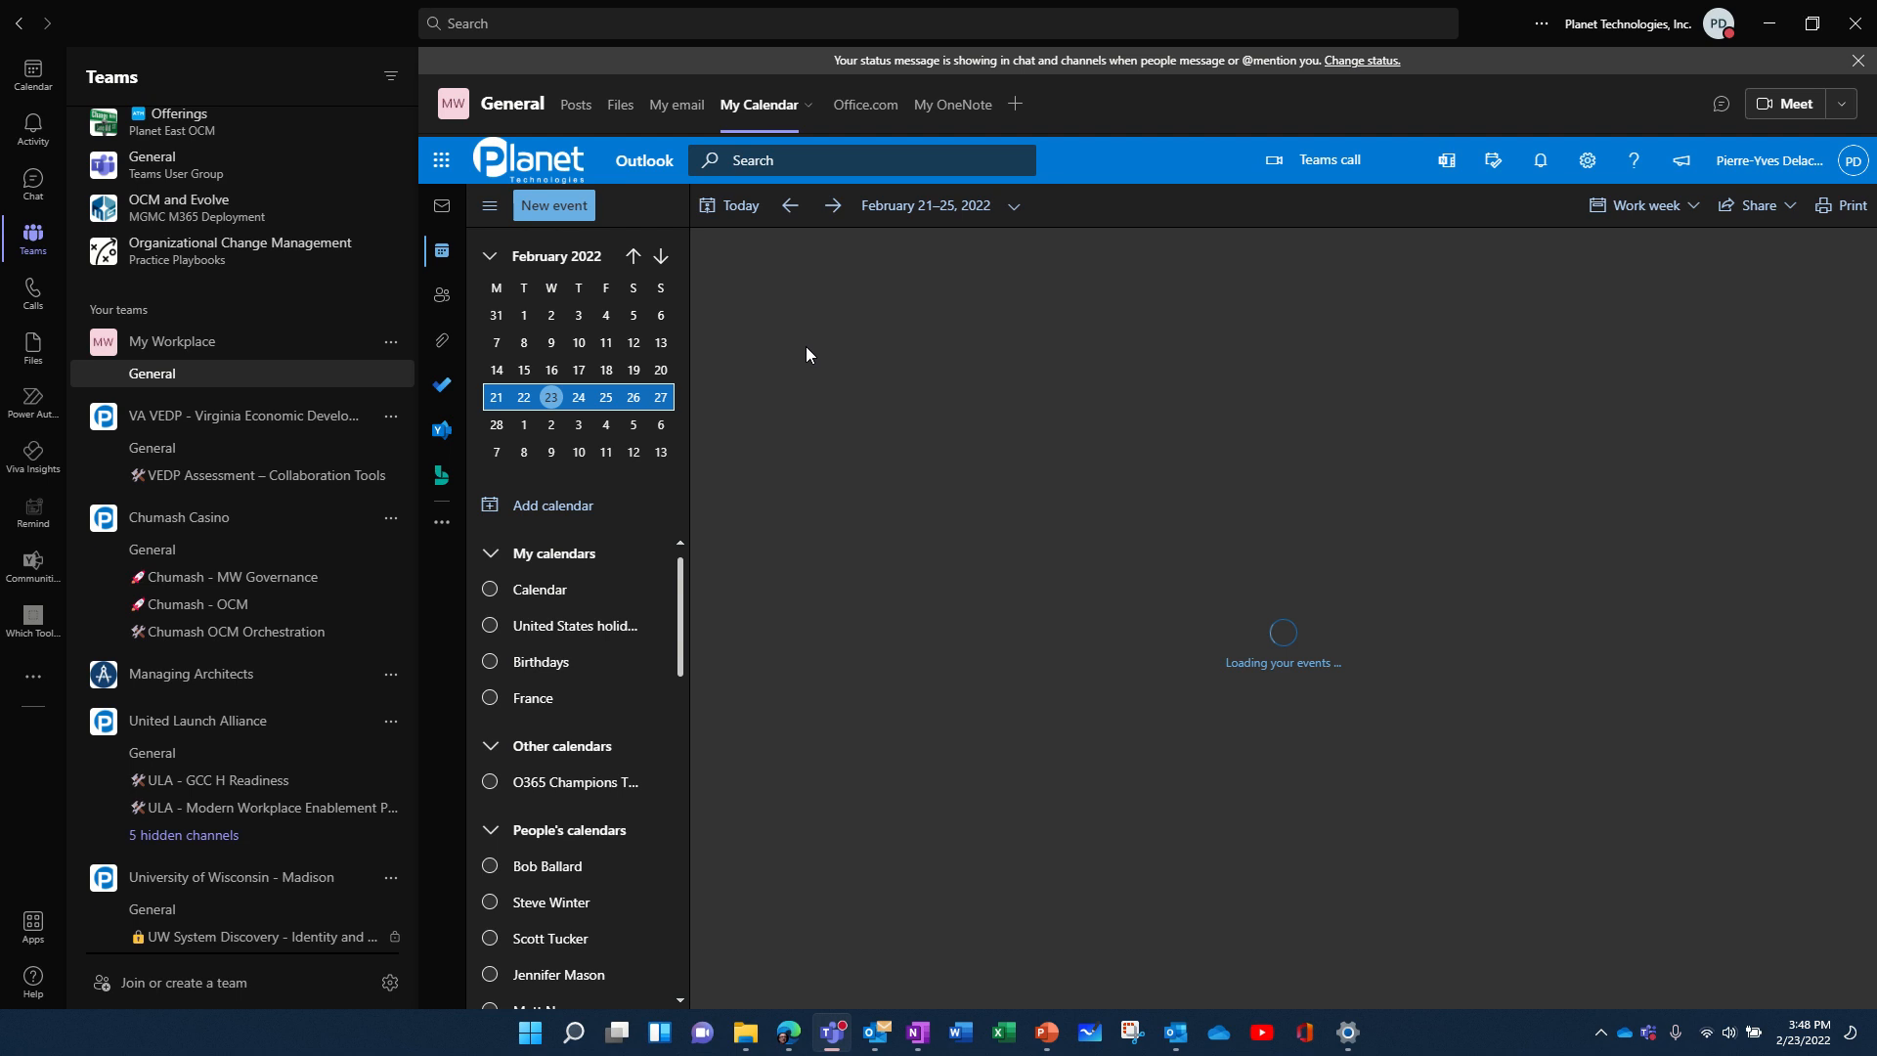
click(866, 105)
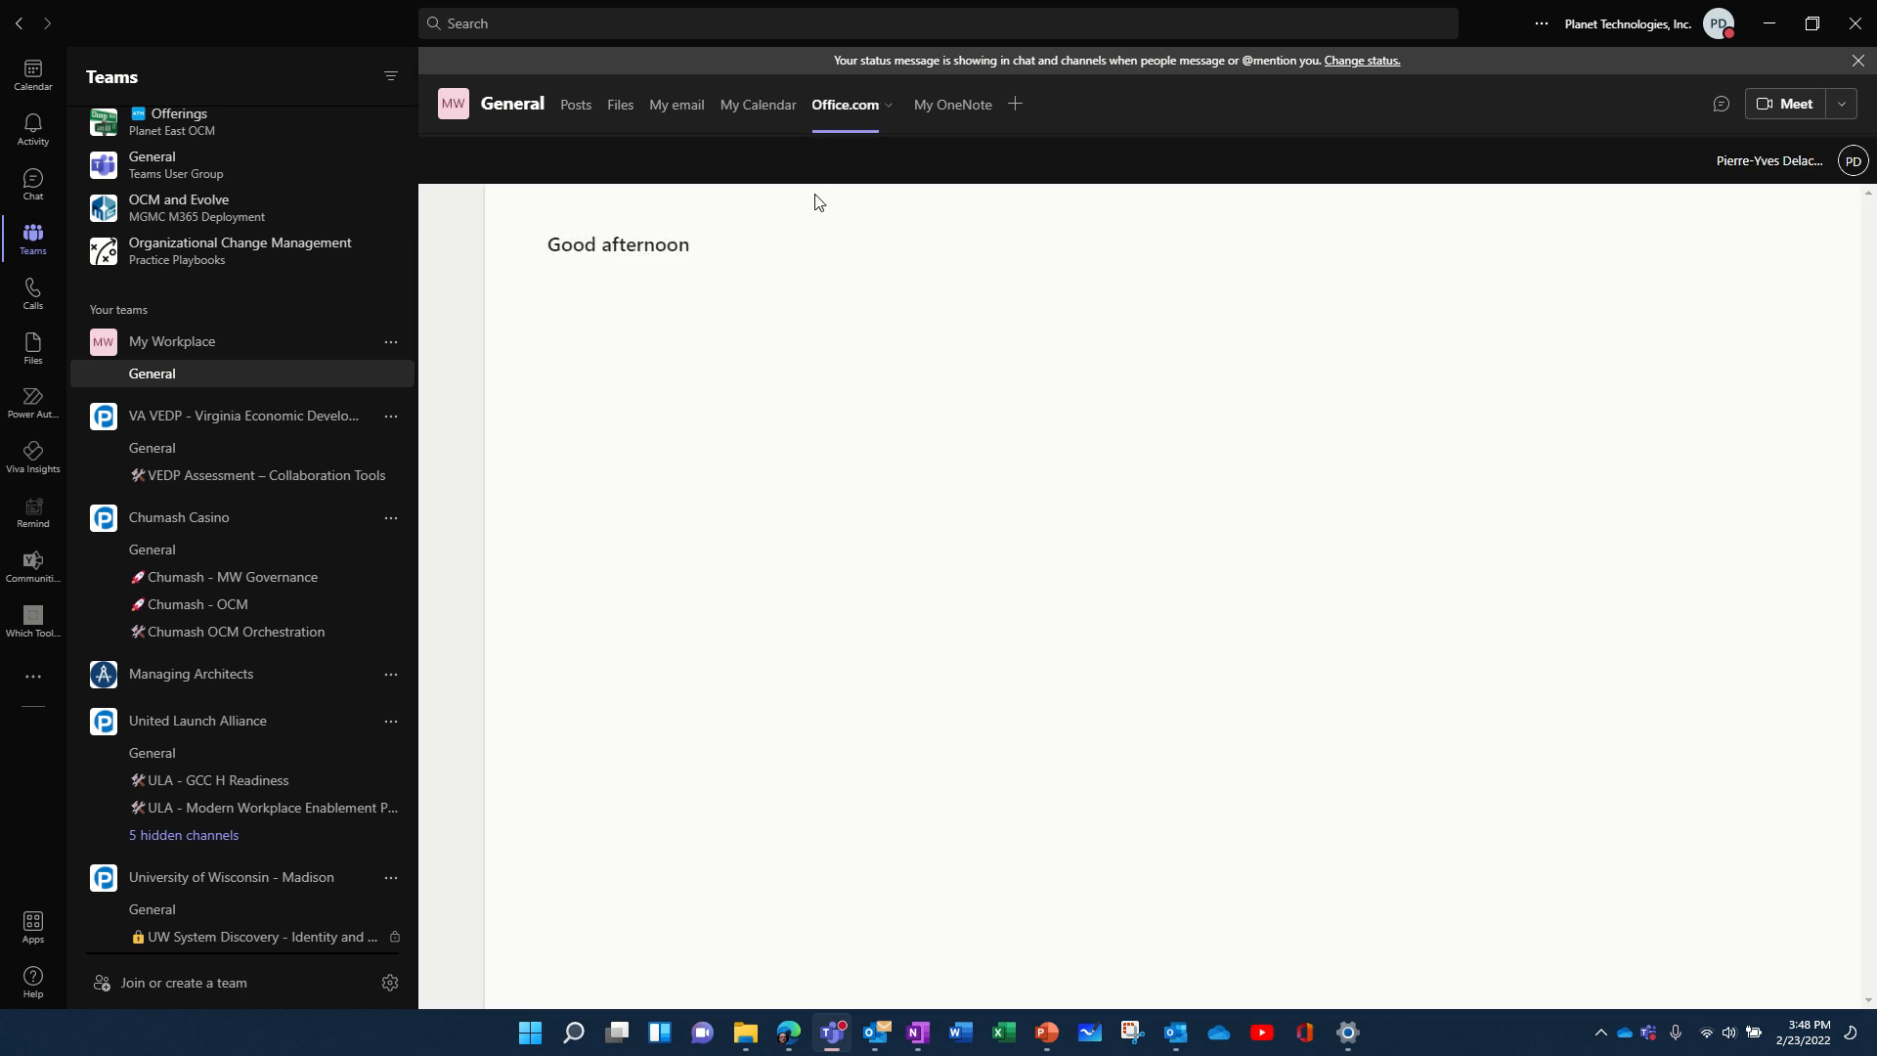
drag(845, 133, 972, 105)
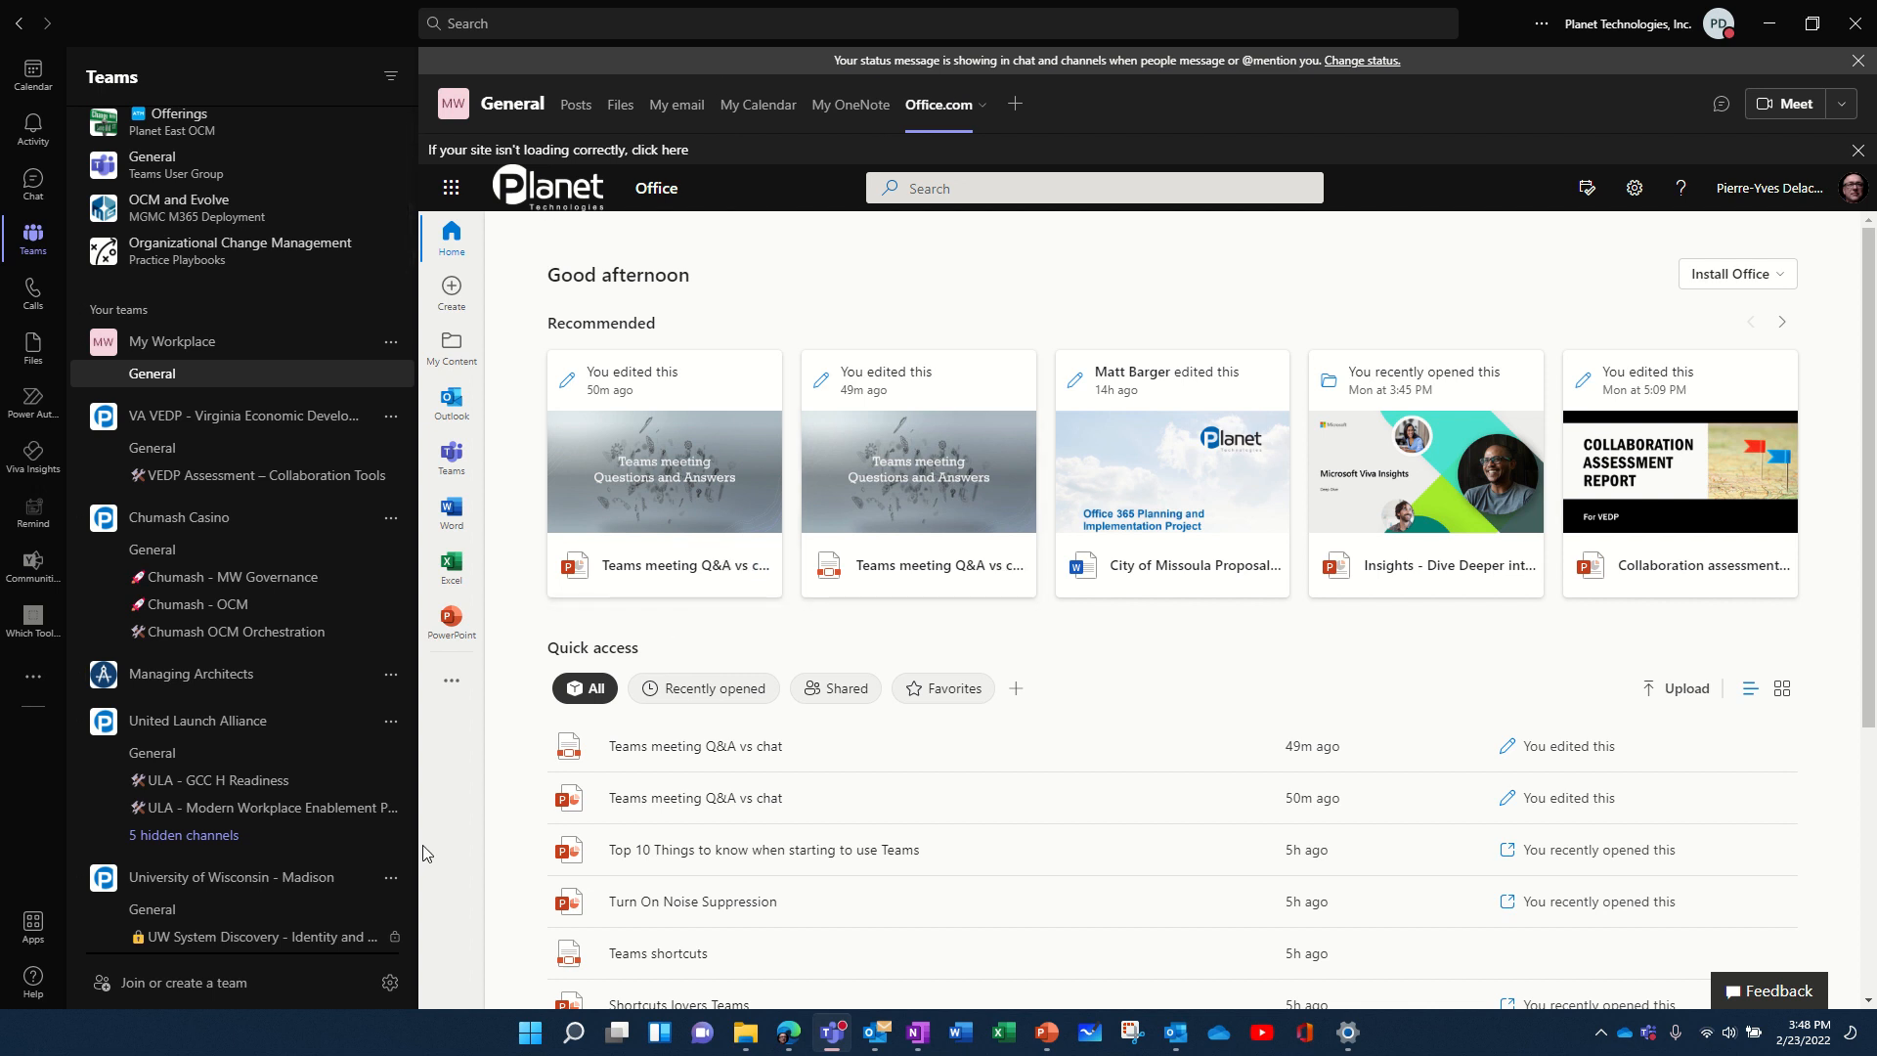
mouse_move(457, 113)
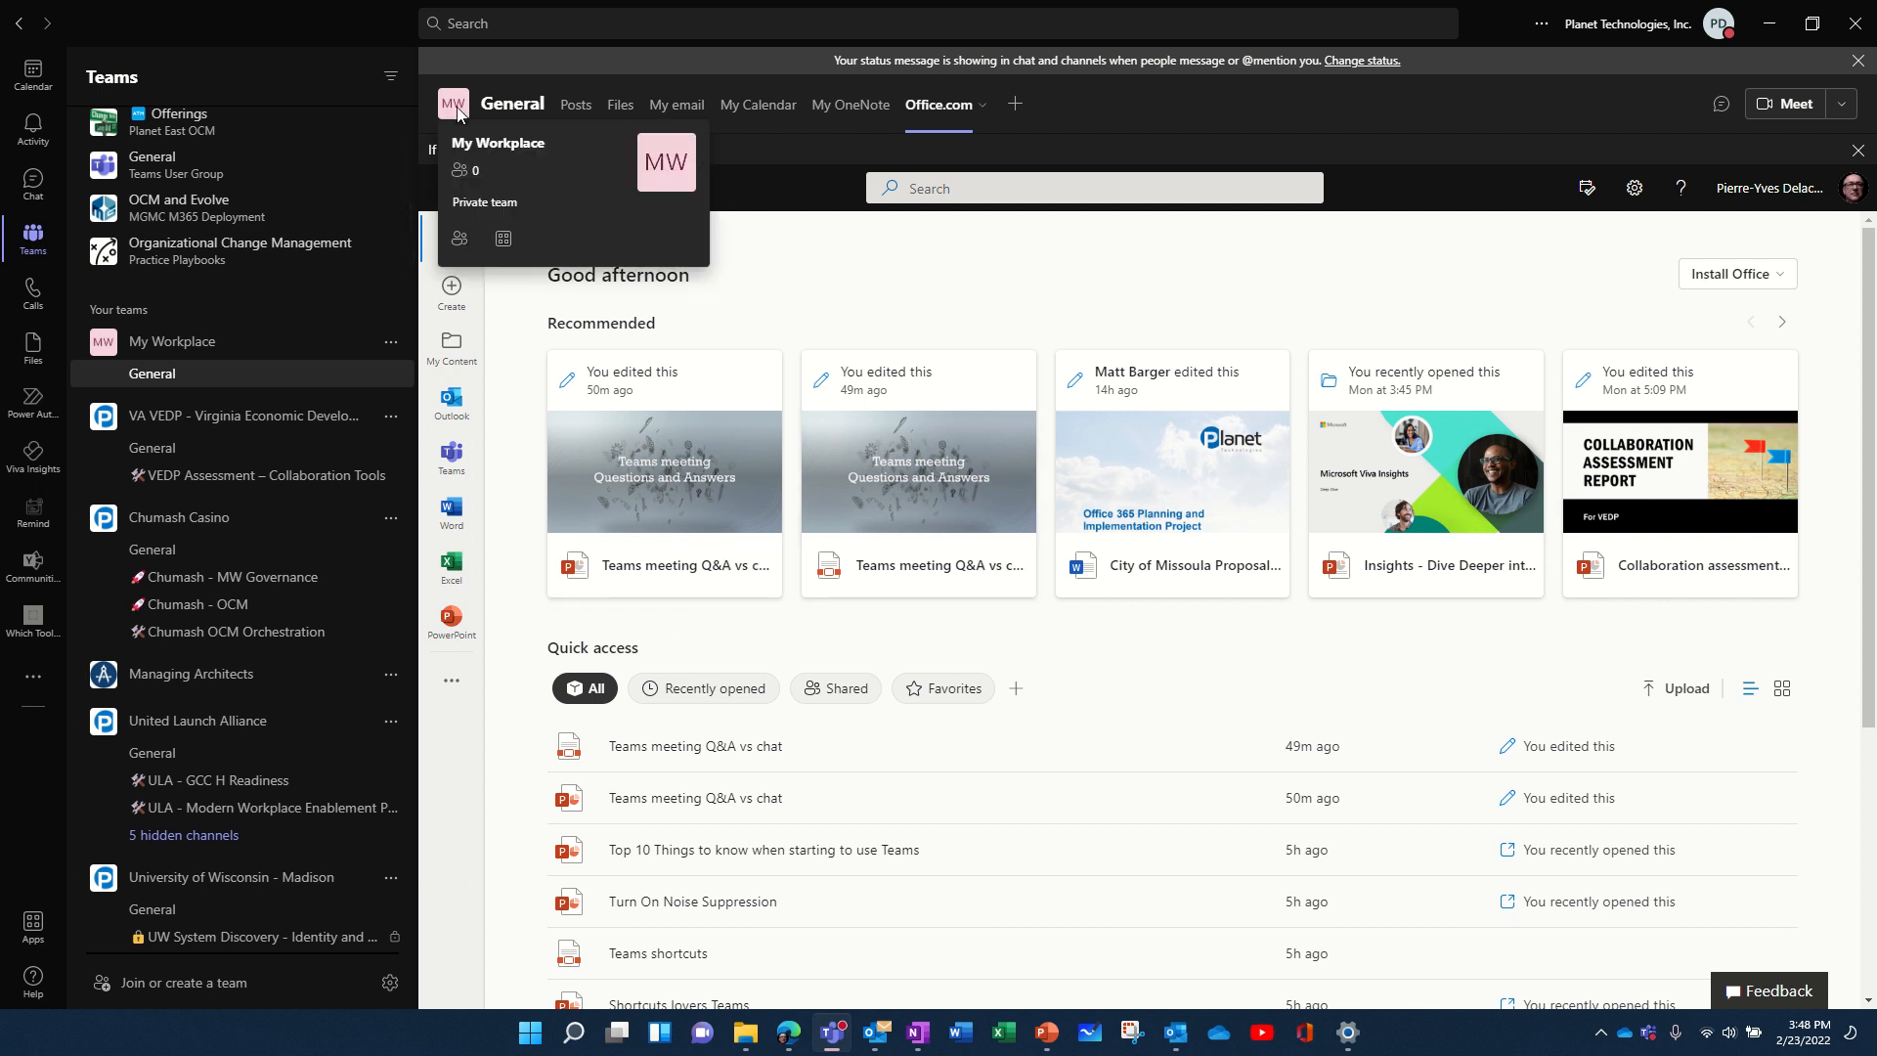
Open the My Workplace team's settings and start uploading a new team picture.
click(500, 240)
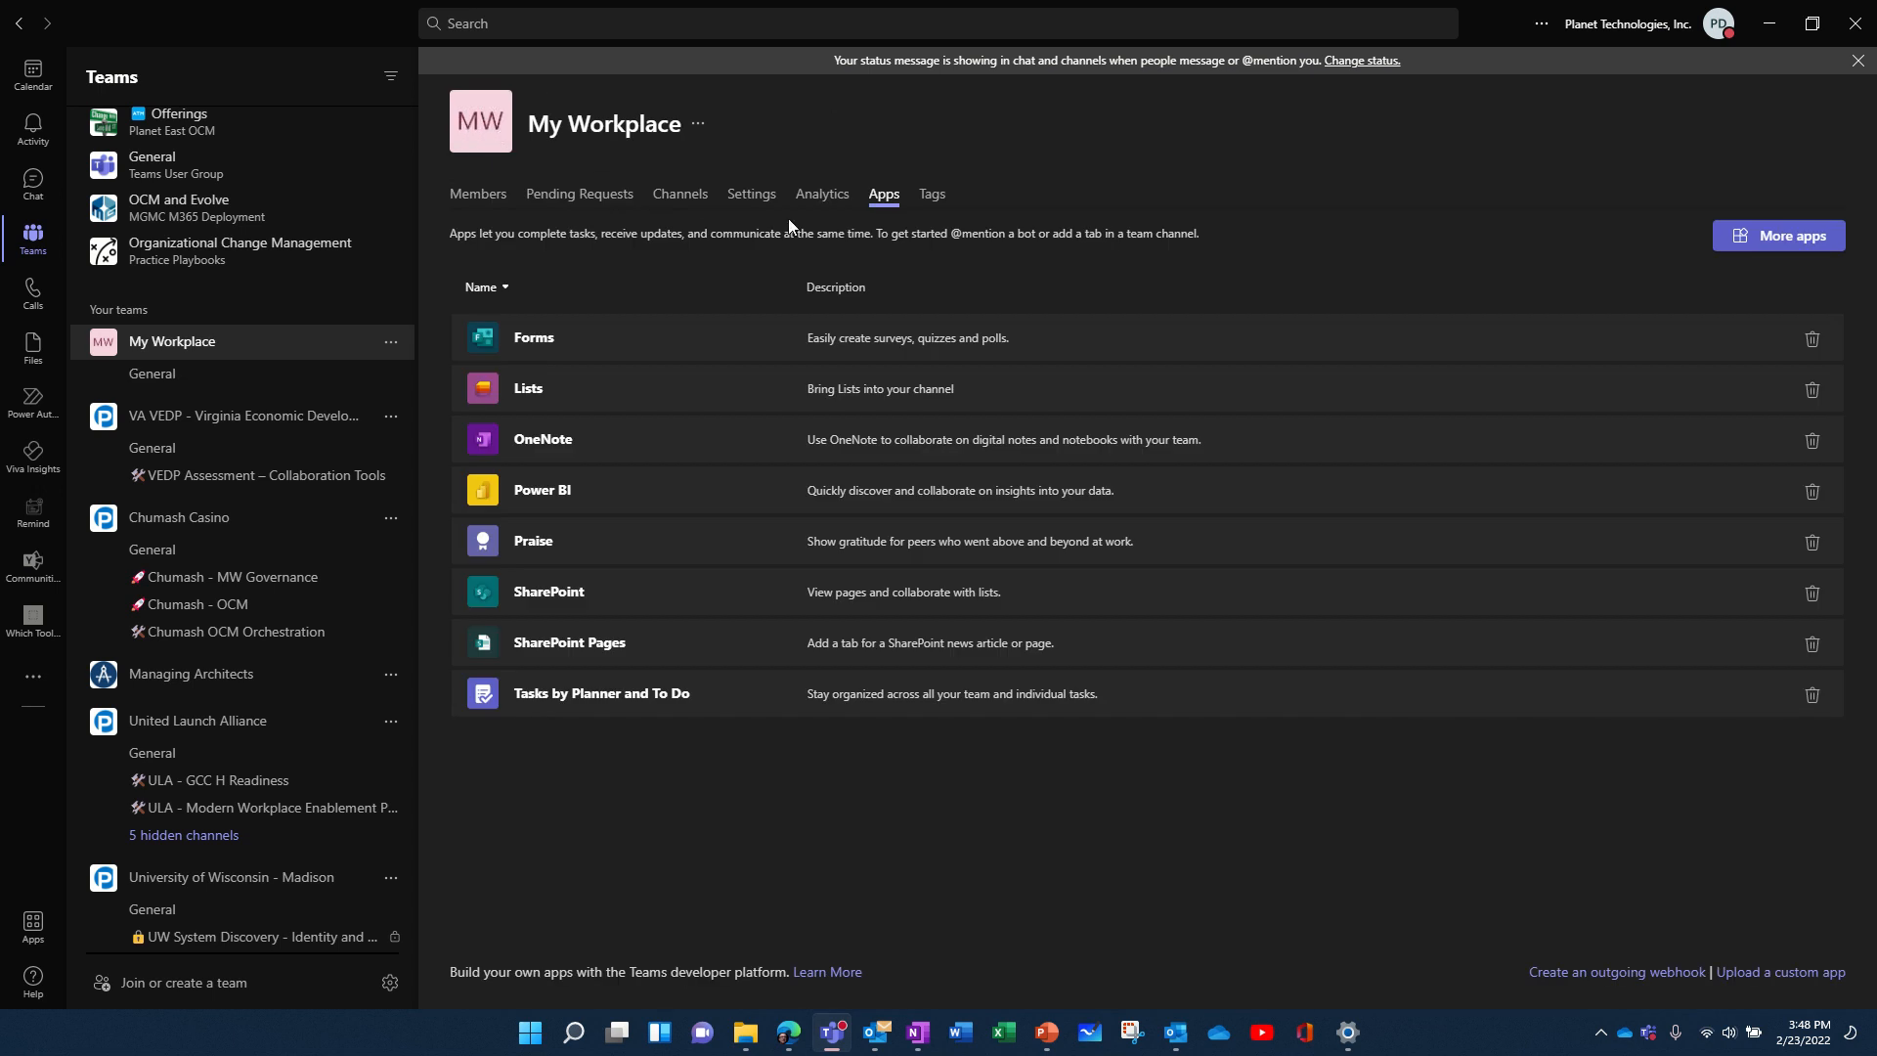
click(754, 199)
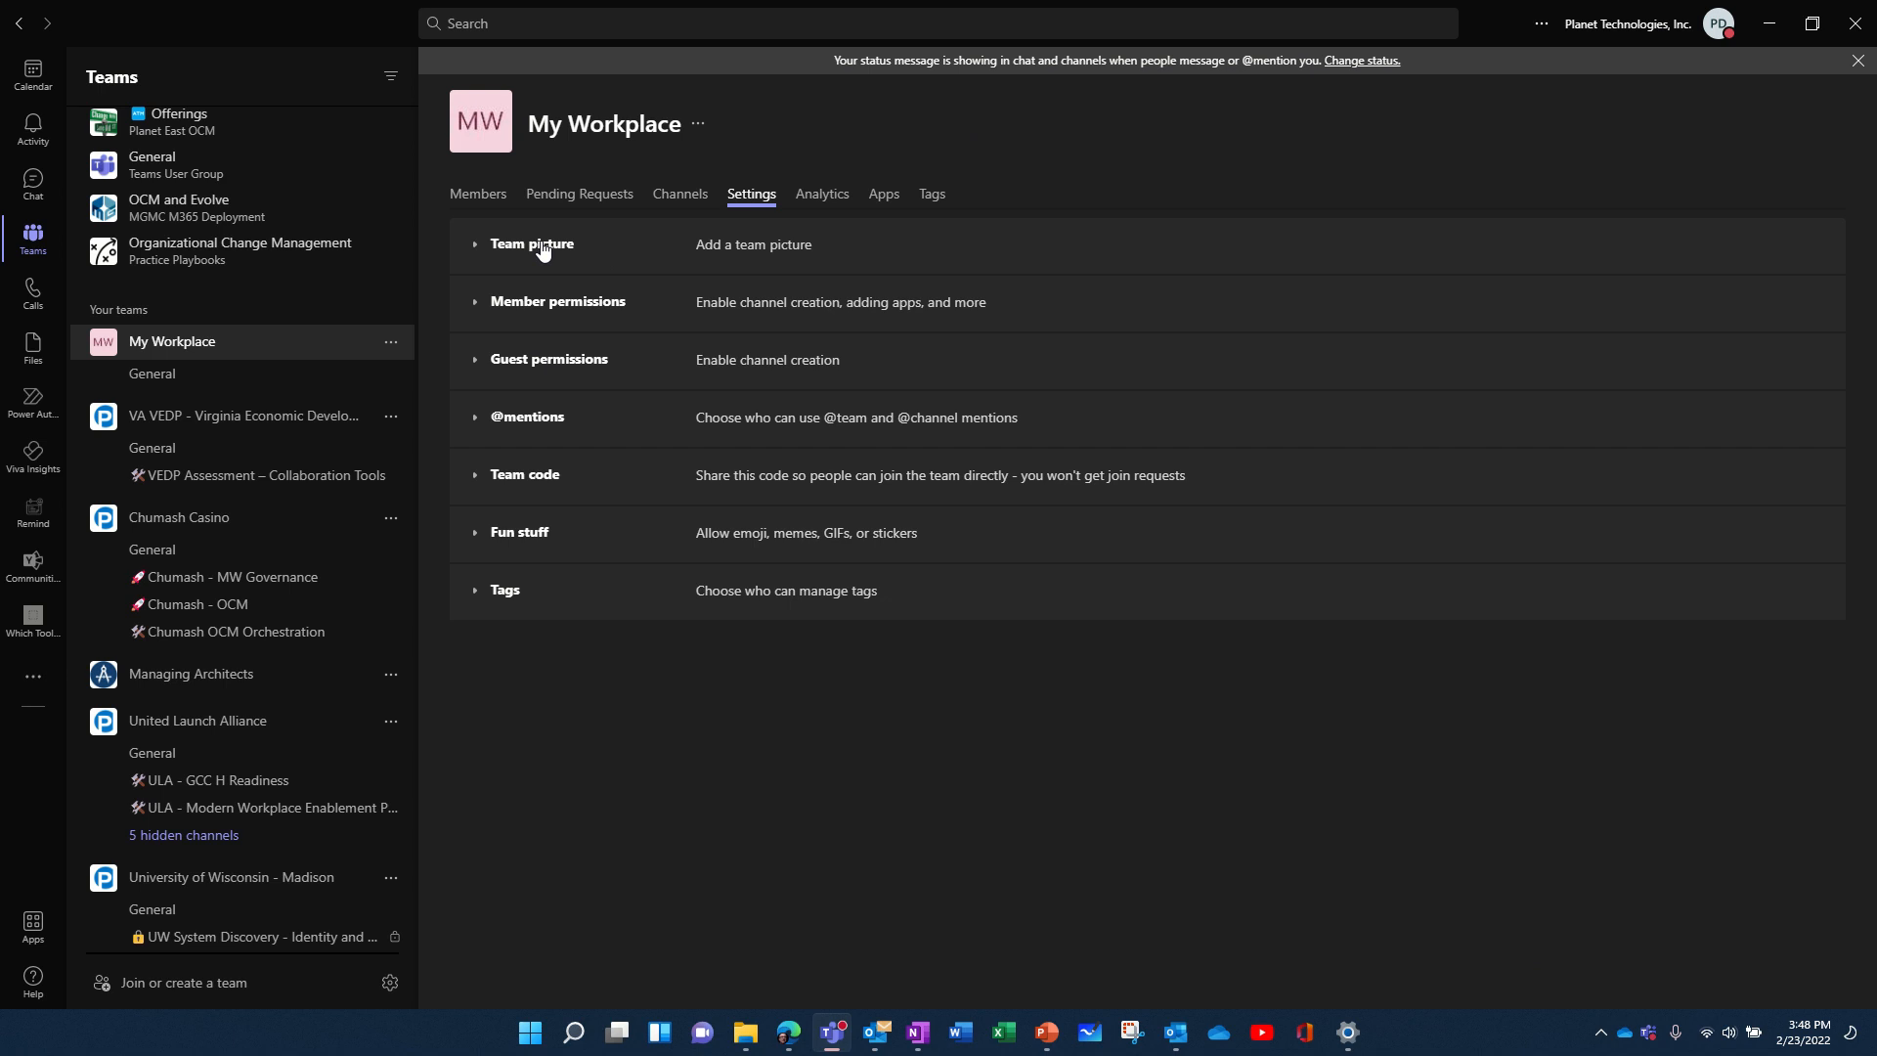
click(544, 252)
click(740, 370)
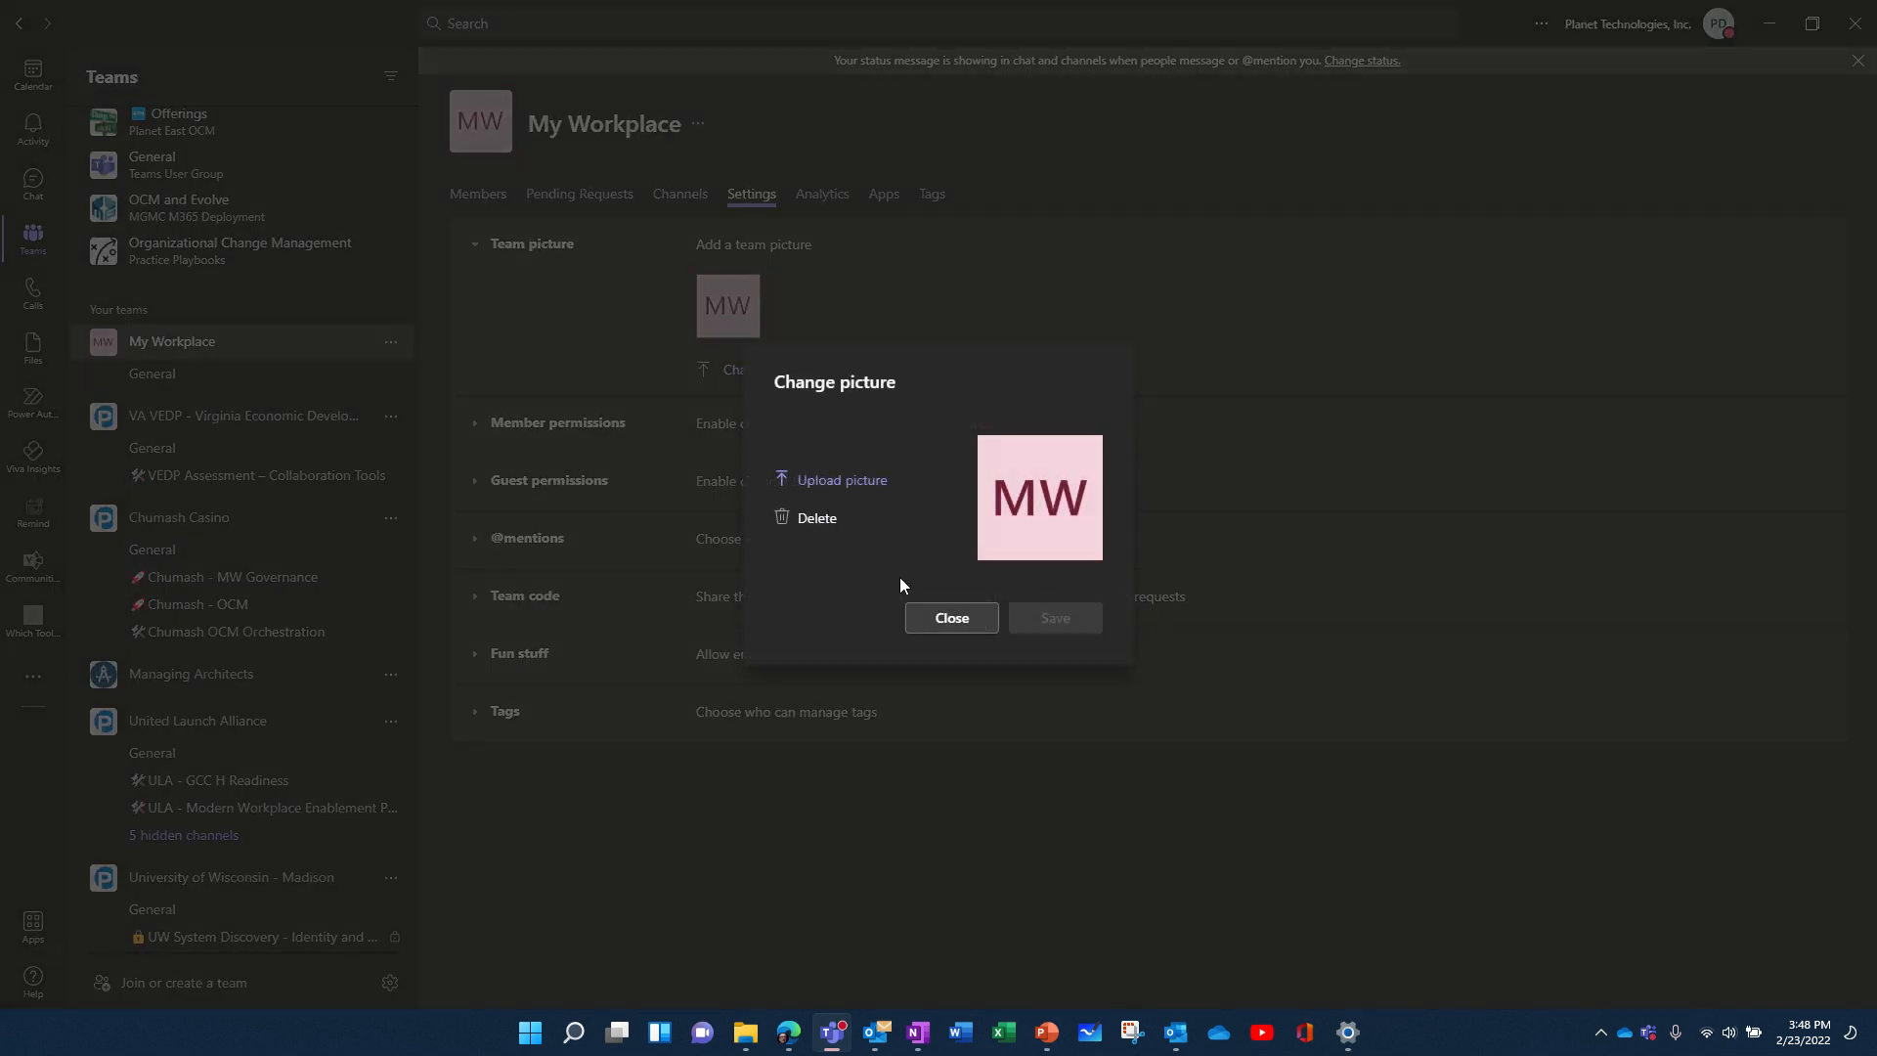
click(841, 480)
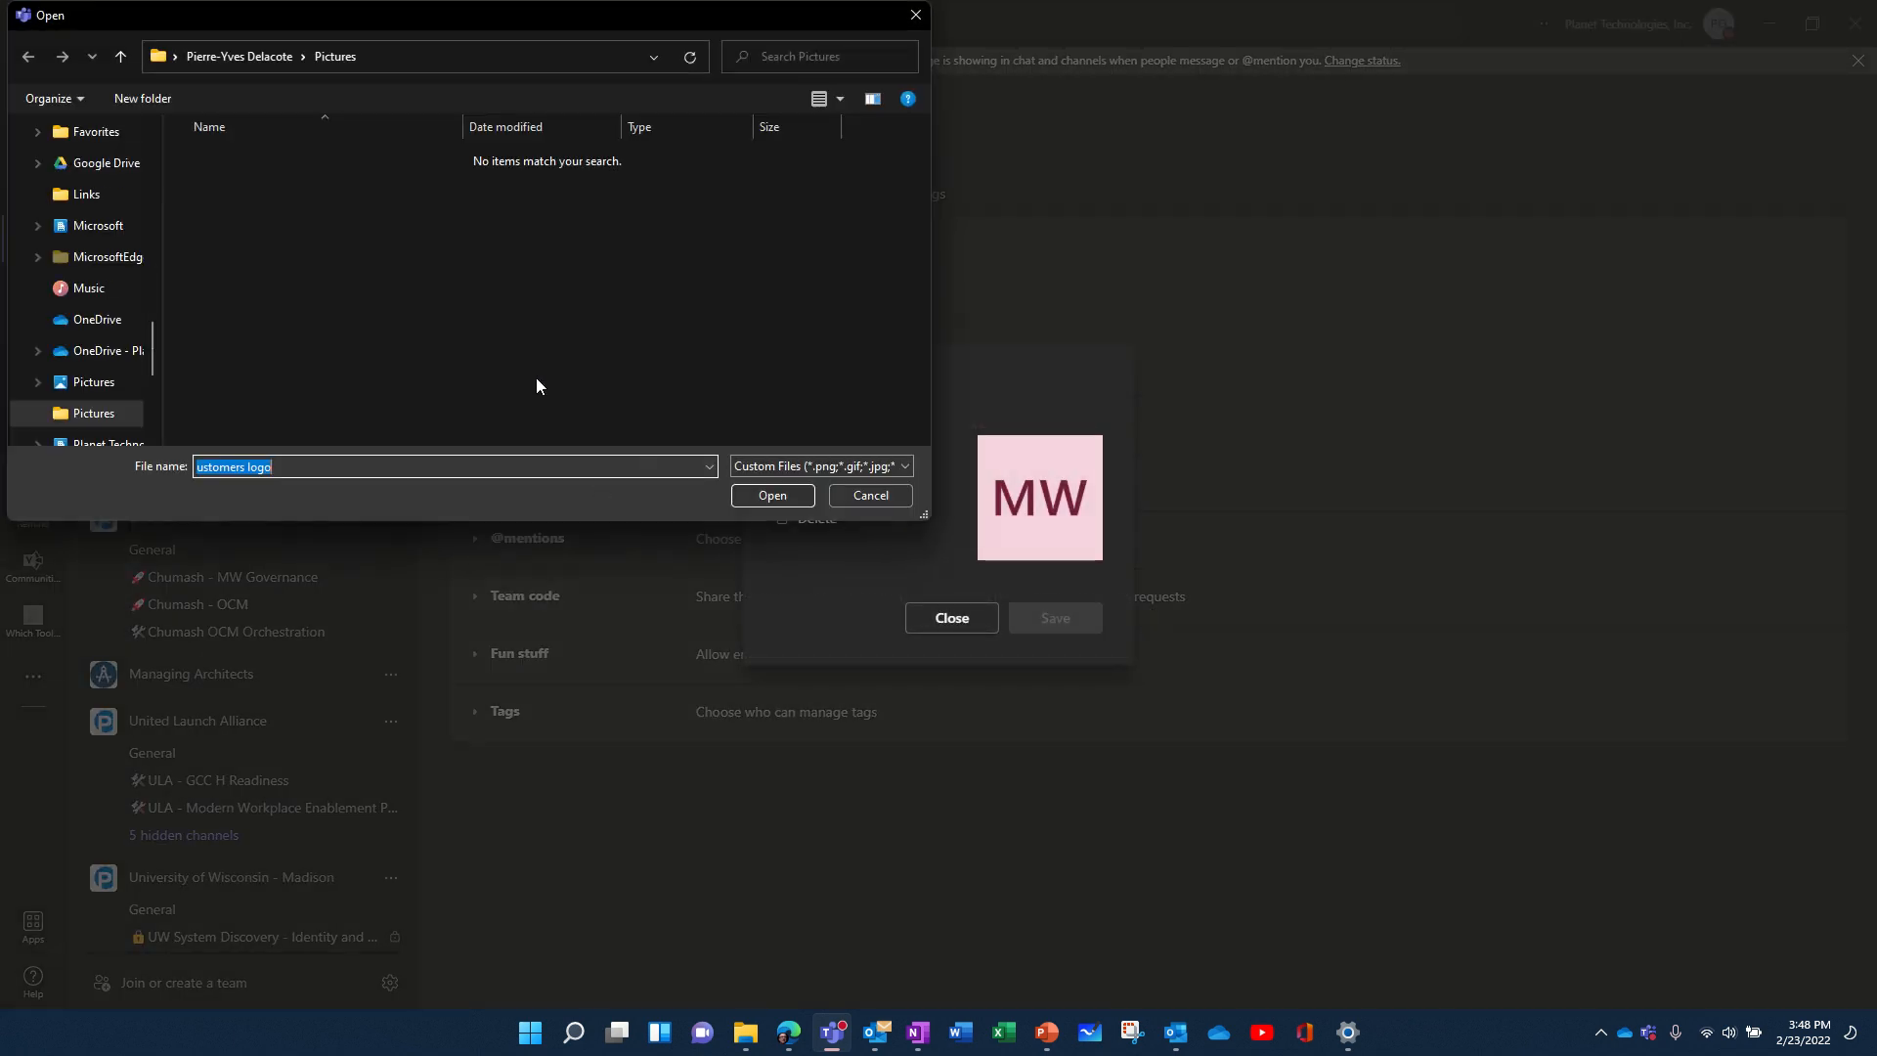
Choose IMG_20210623_170503.jpg from the Perso folder in Pictures as the team picture, save it, and close the picture dialog.
drag(152, 344, 156, 154)
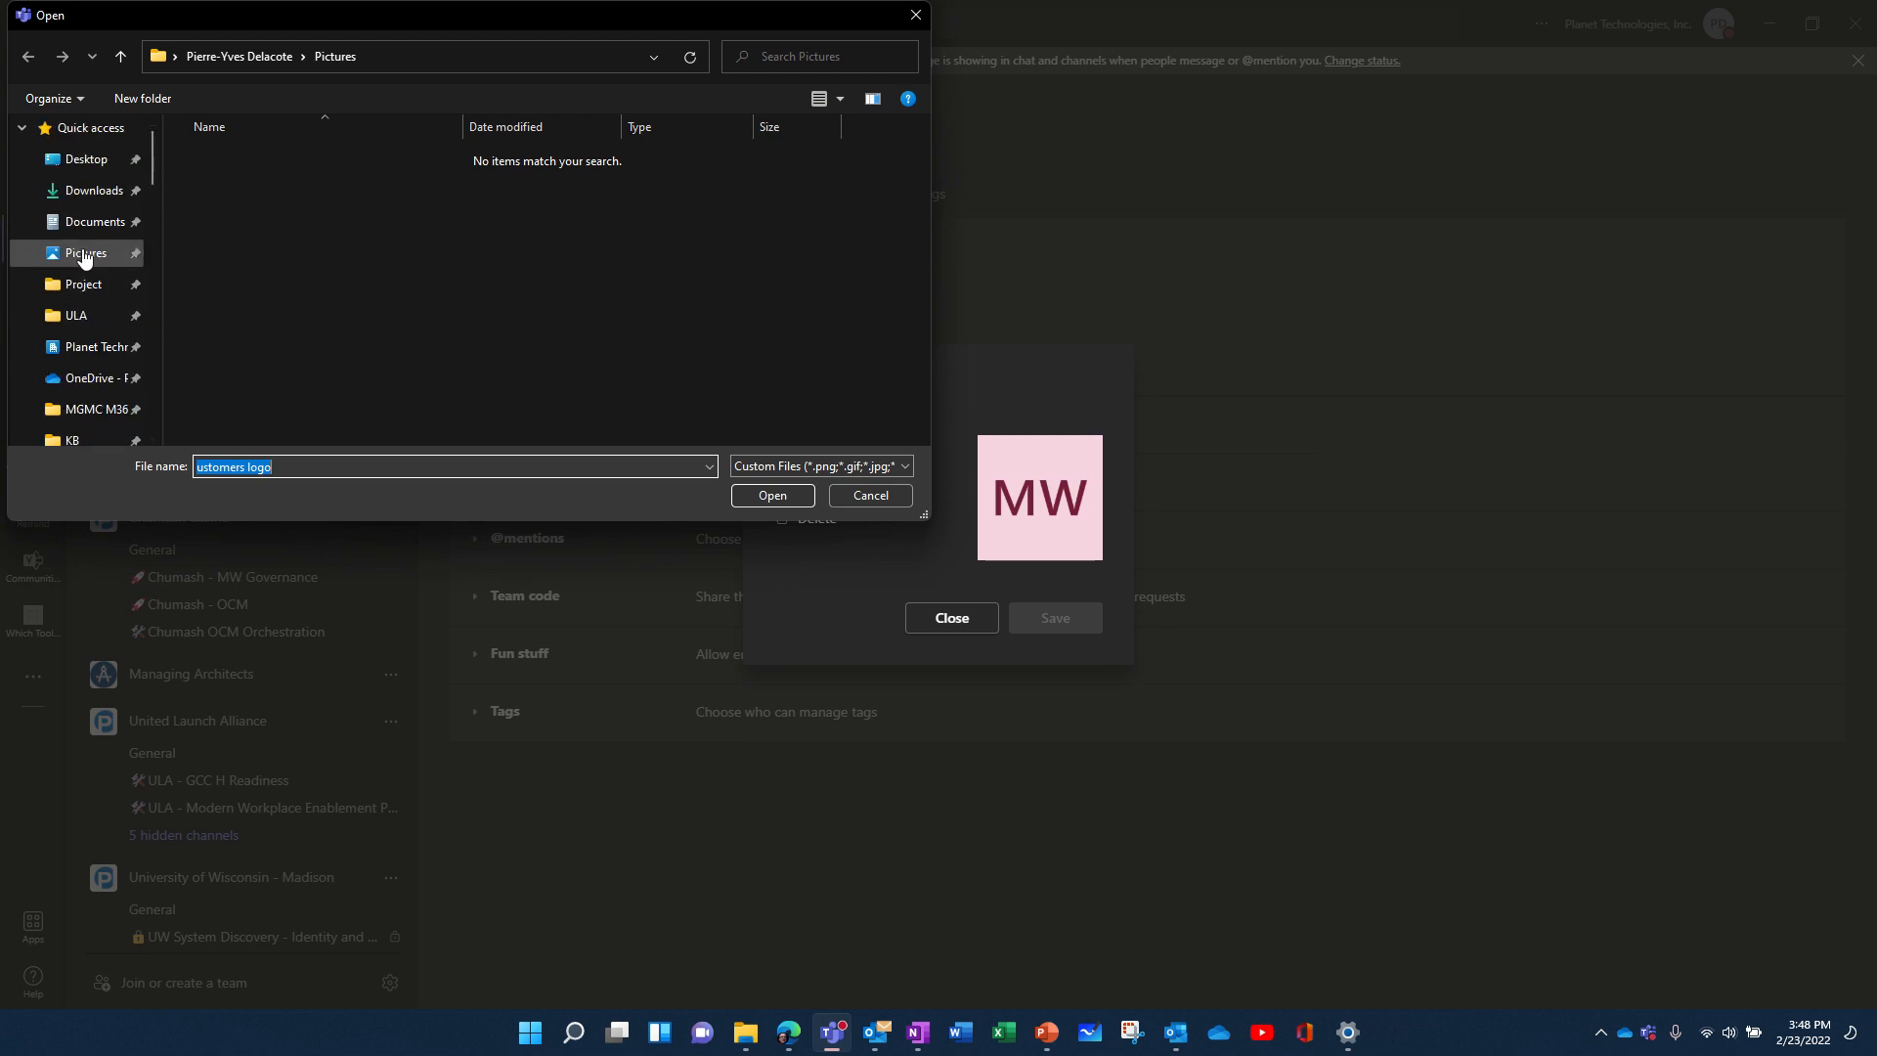
click(83, 257)
scroll(796, 348, down, 1)
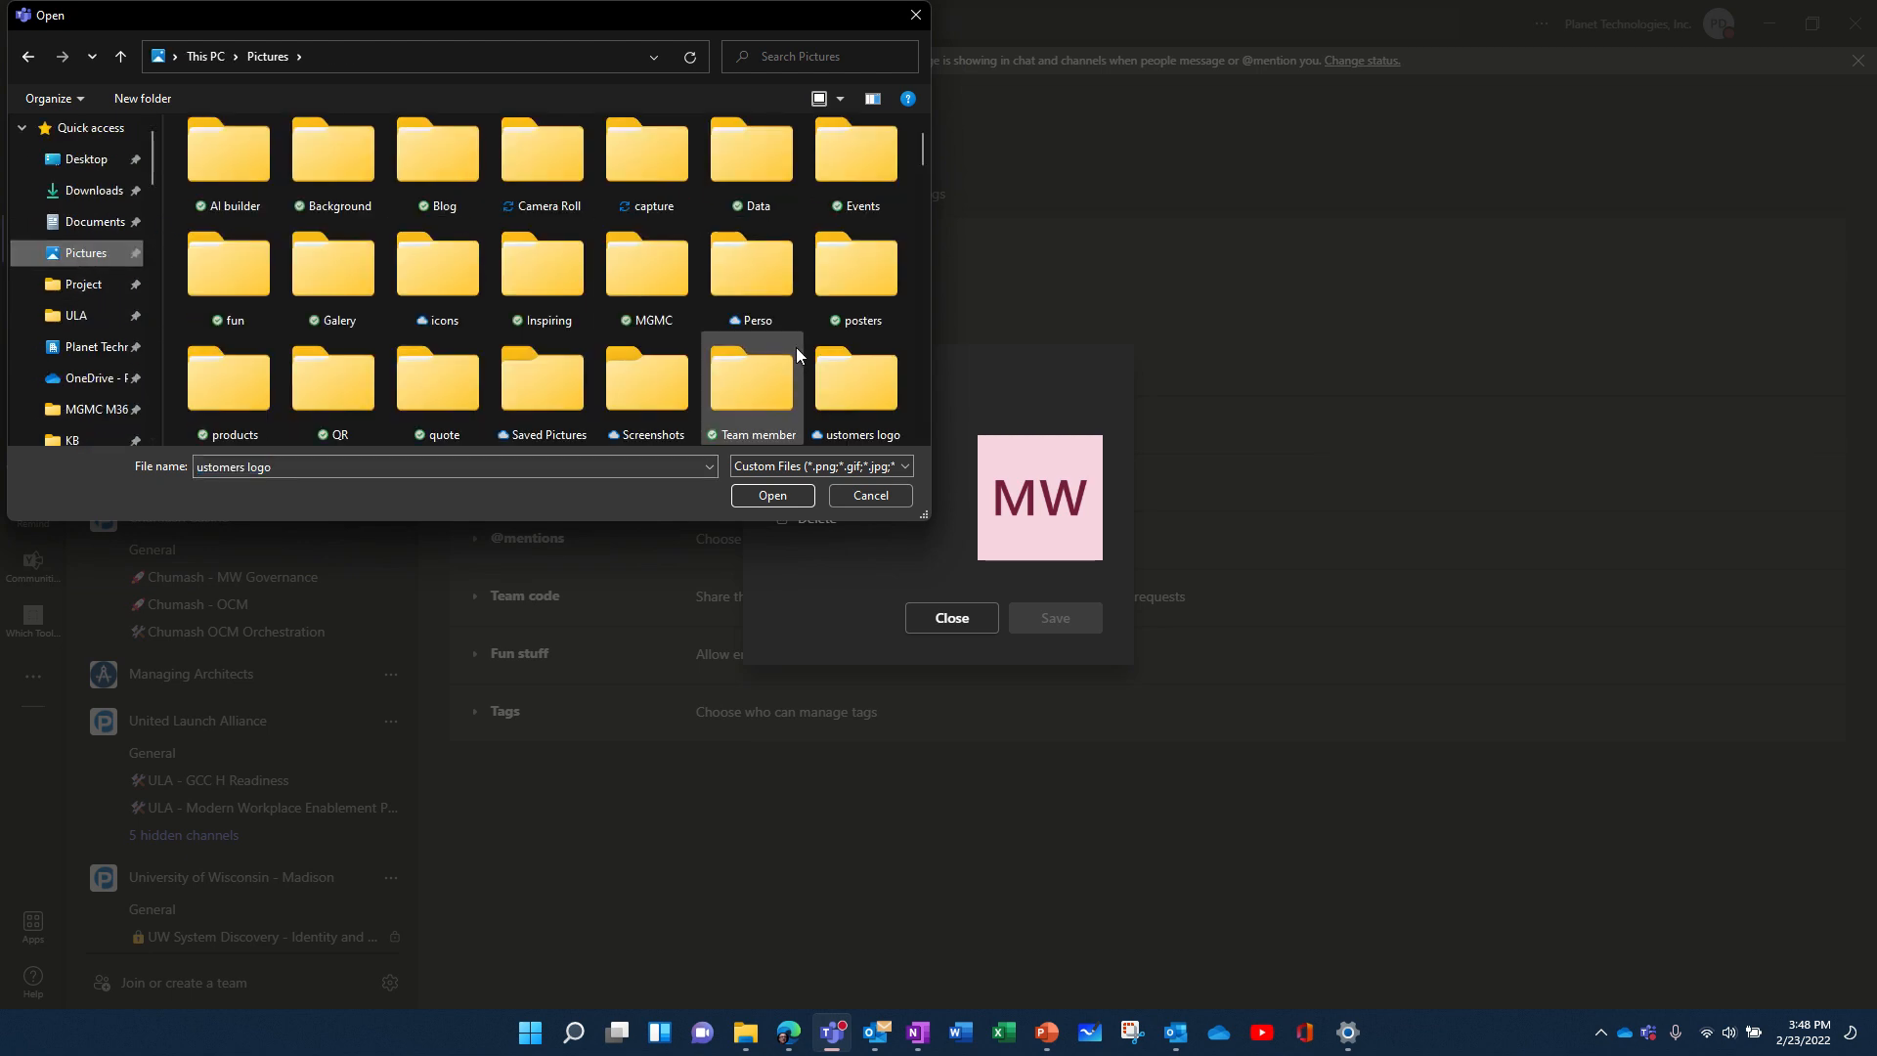
scroll(795, 348, up, 1)
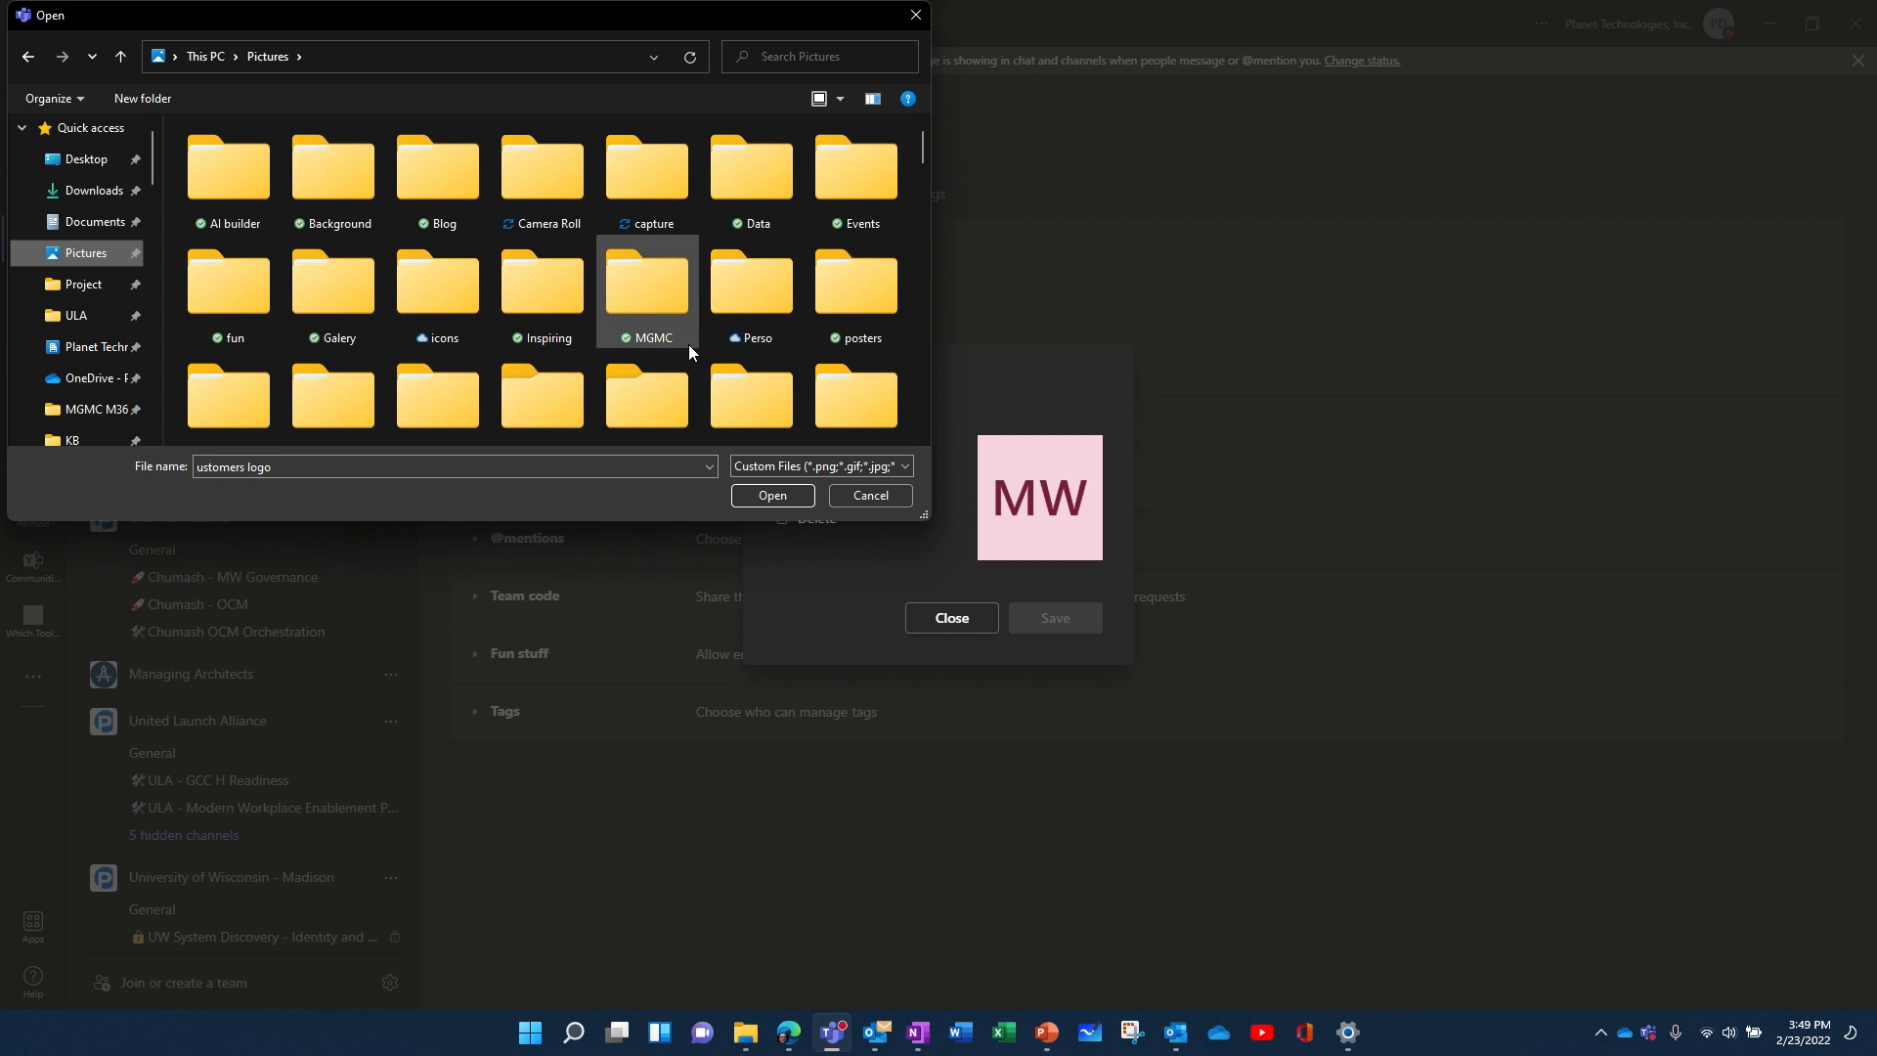
double_click(743, 305)
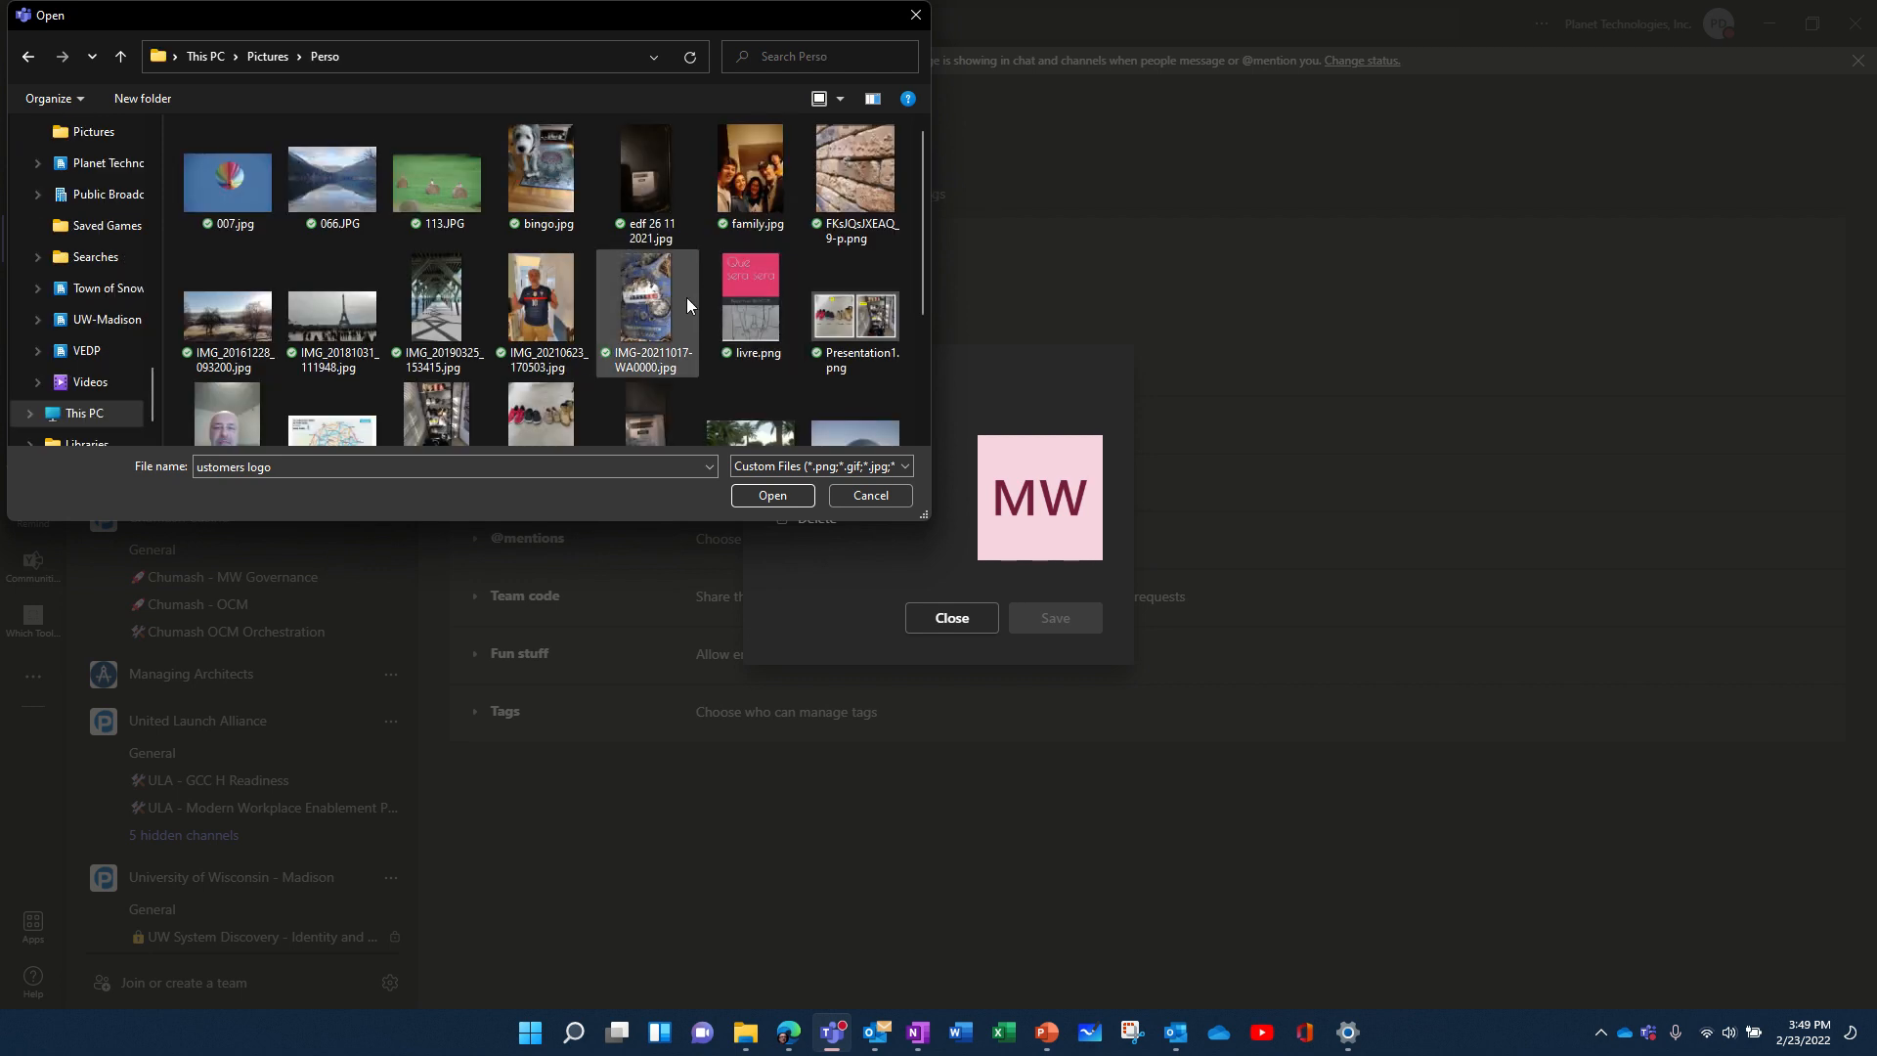
scroll(686, 297, down, 1)
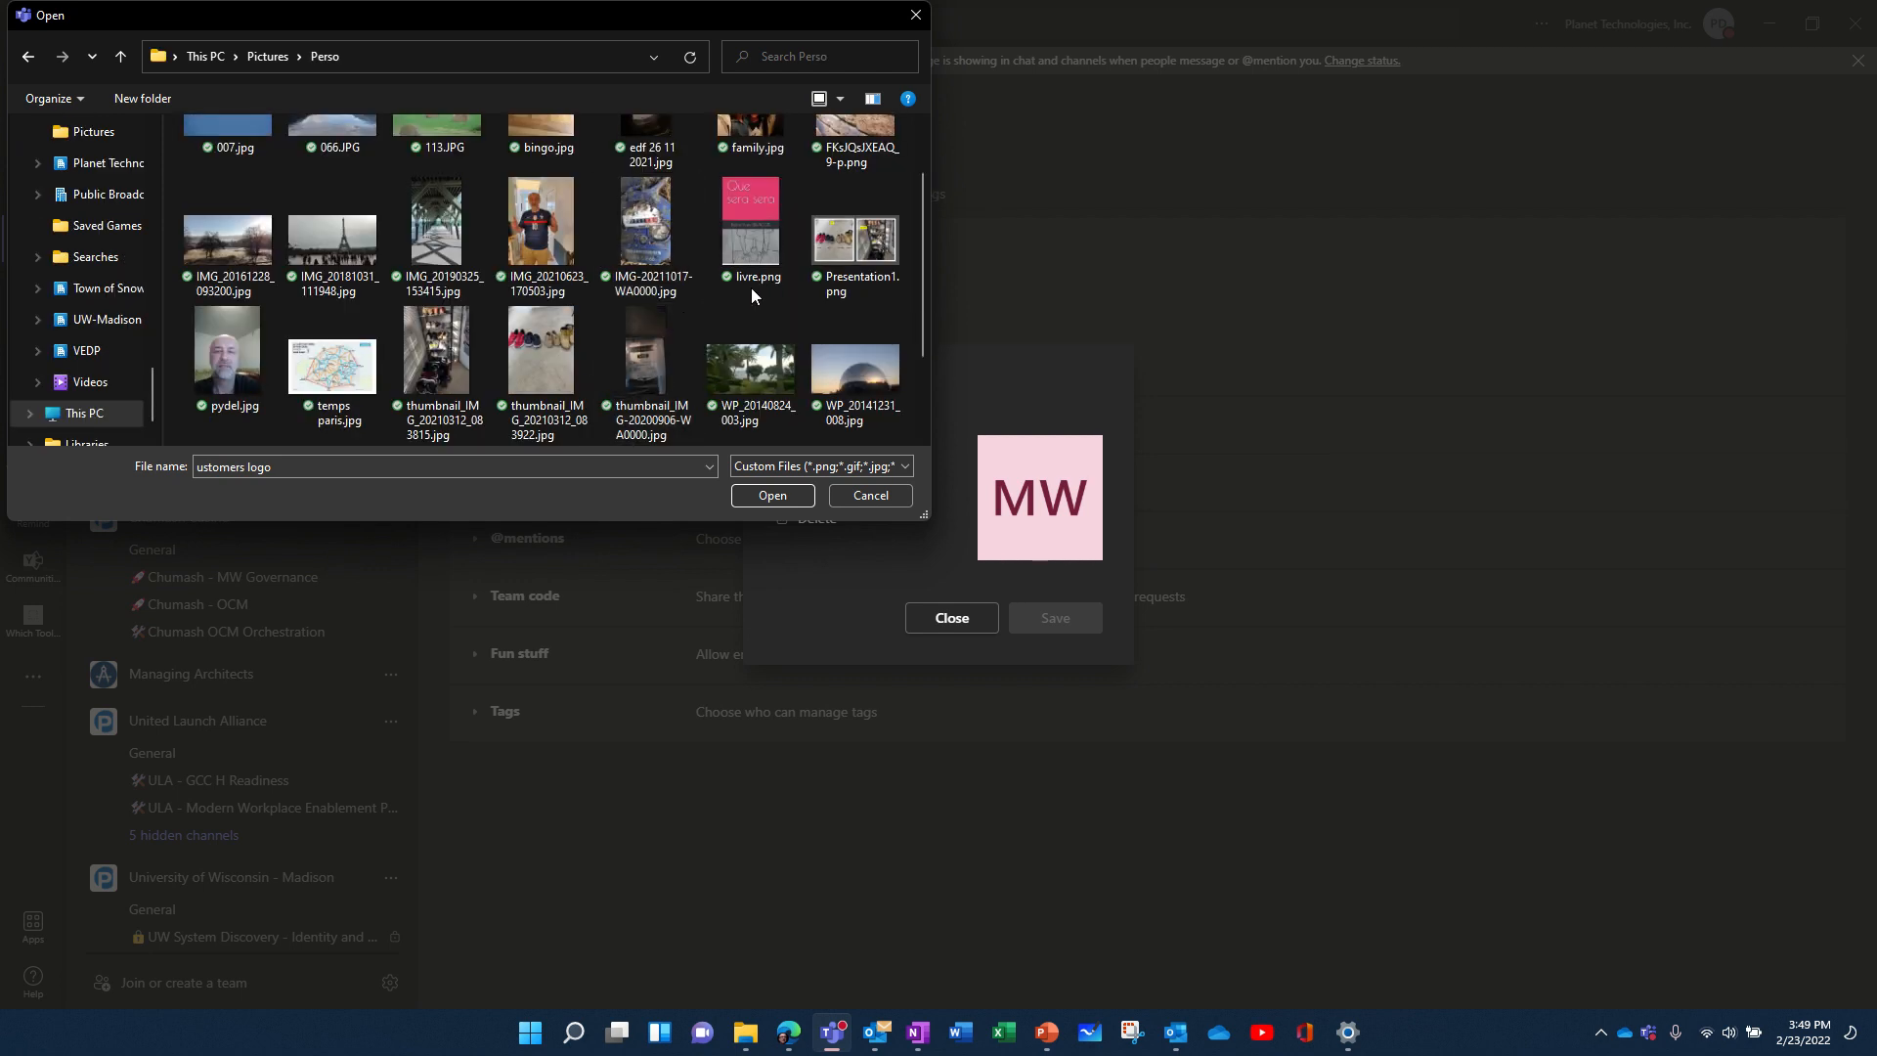
scroll(751, 293, up, 1)
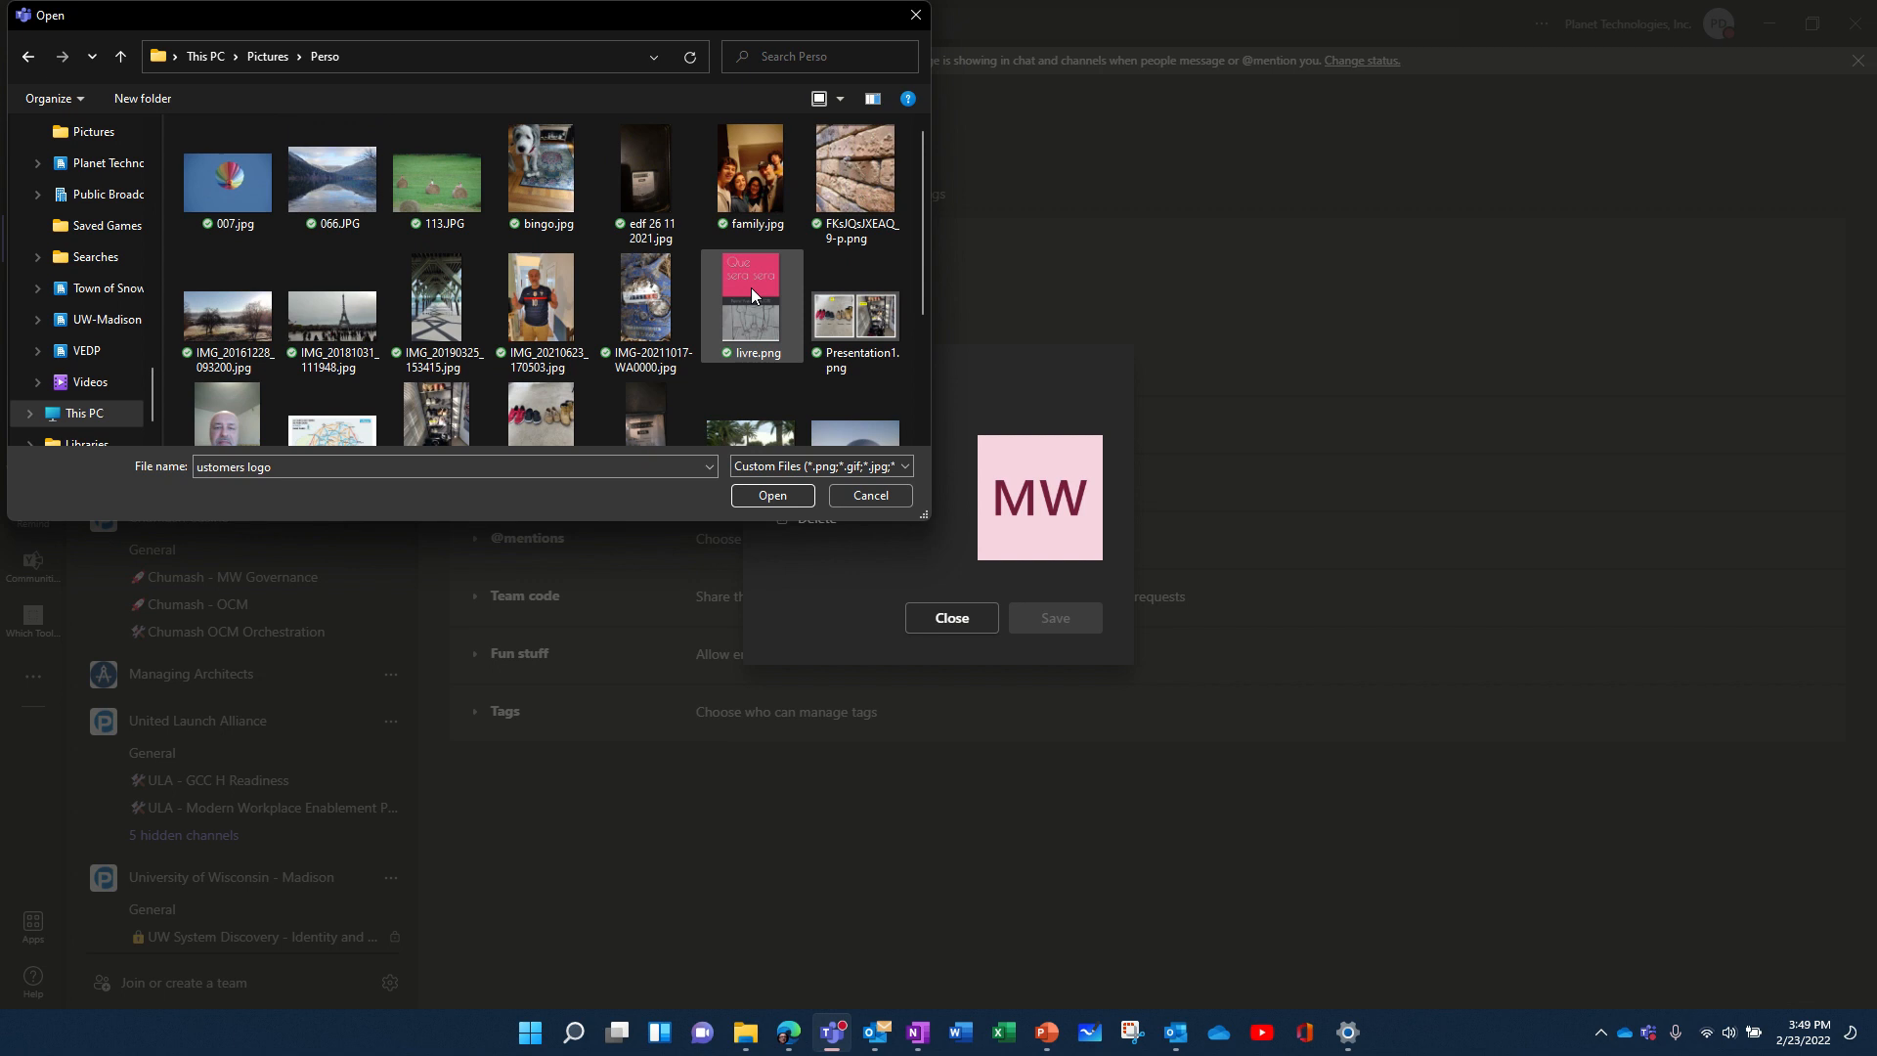
click(541, 303)
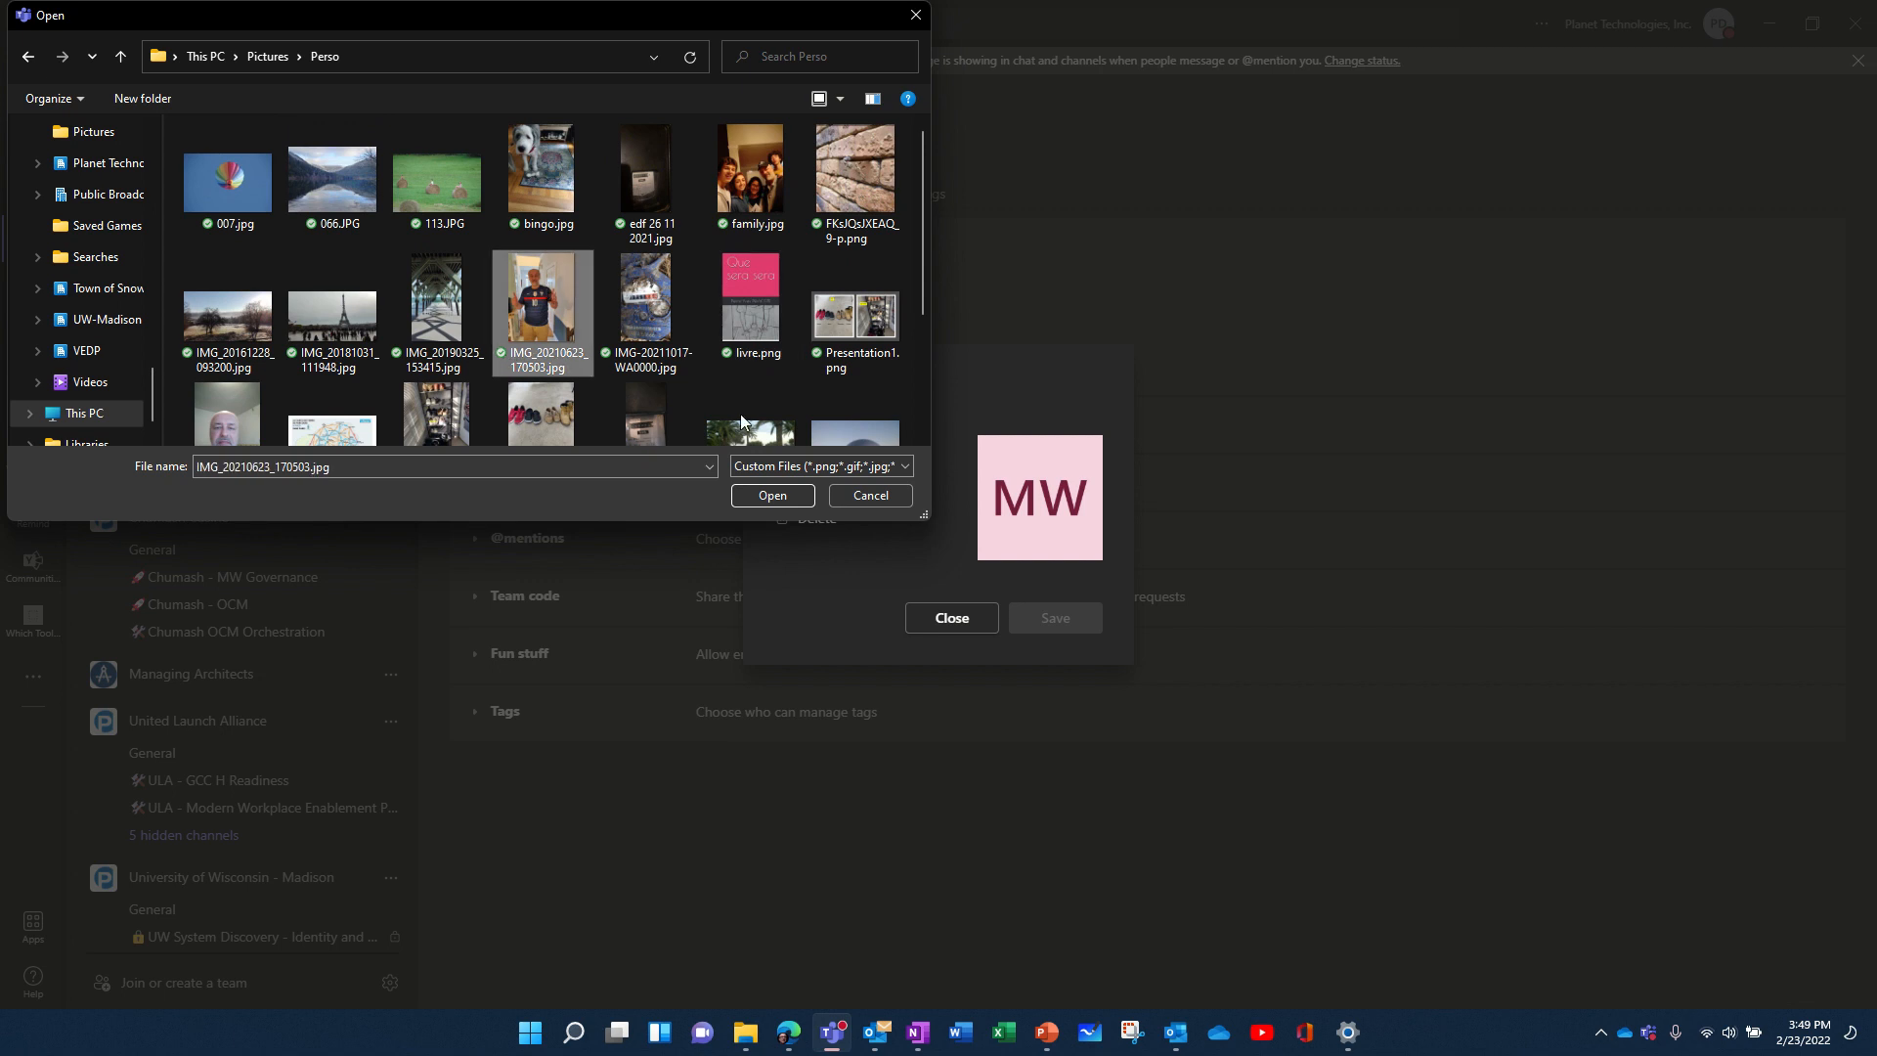
click(771, 499)
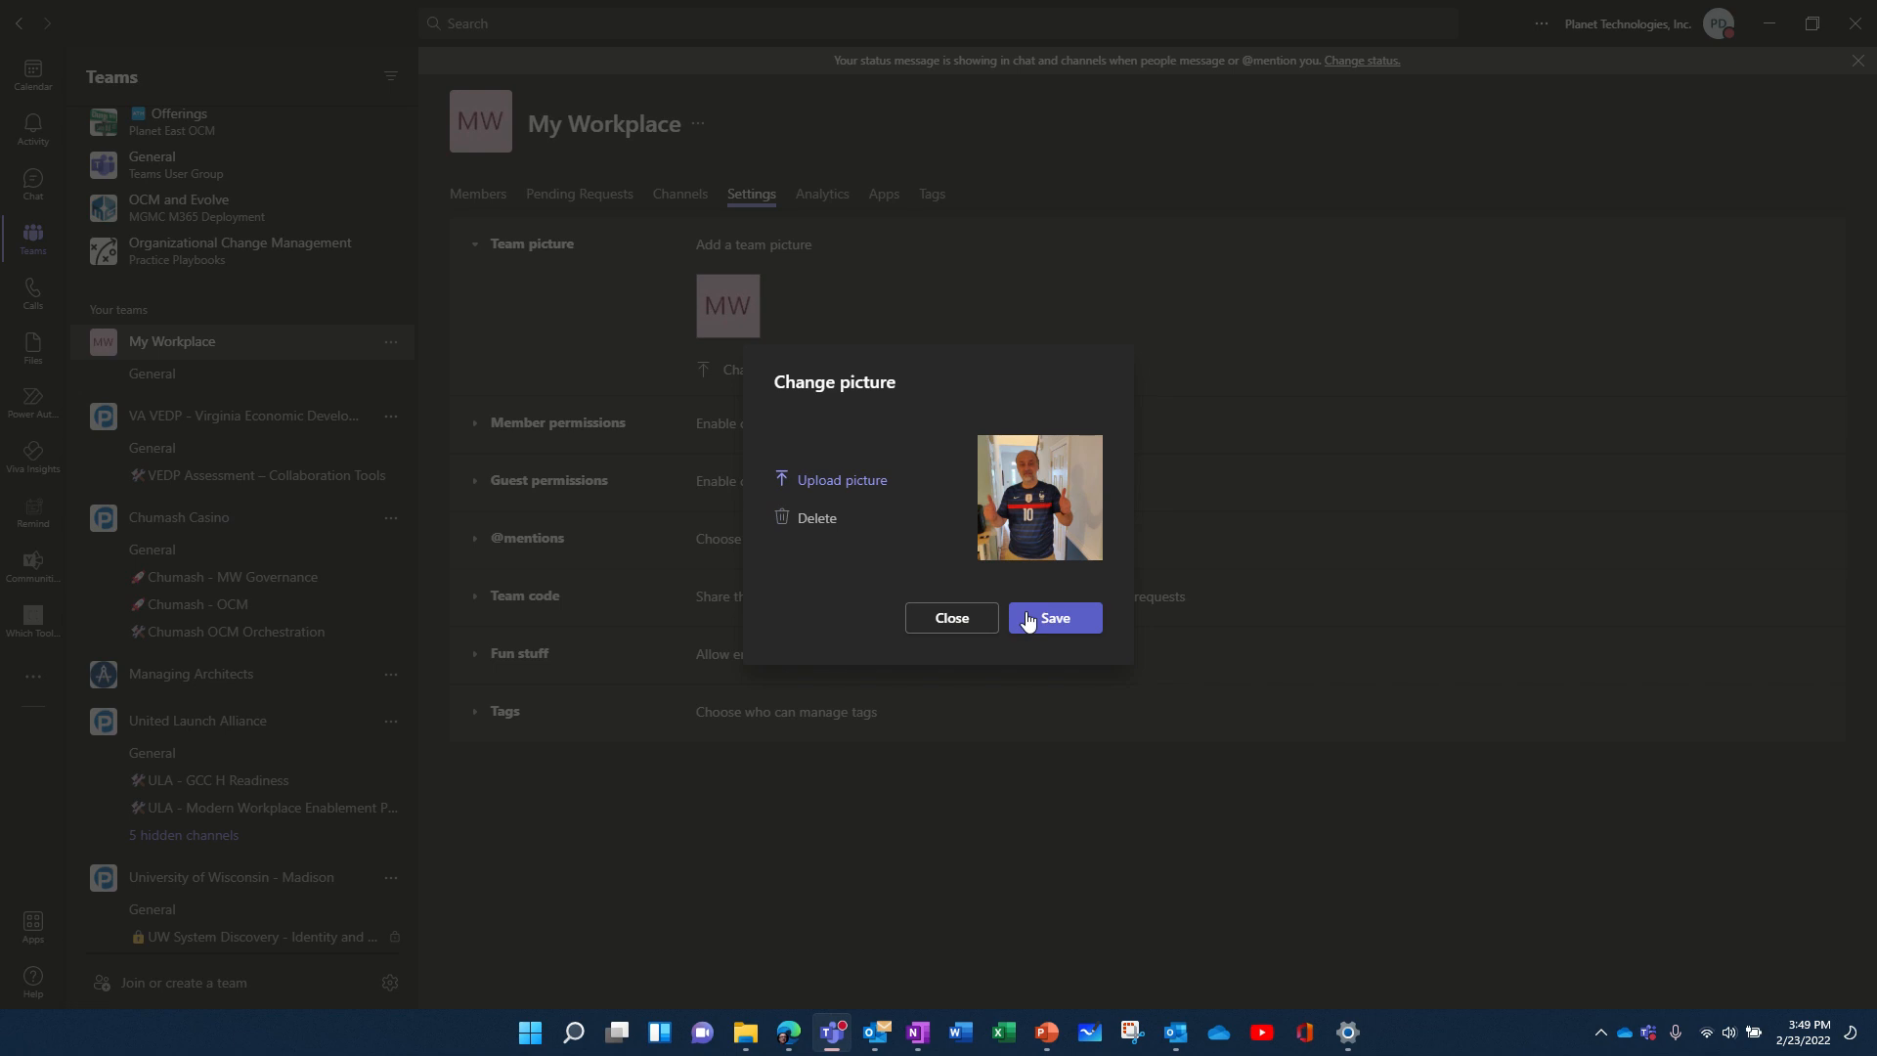
click(1058, 616)
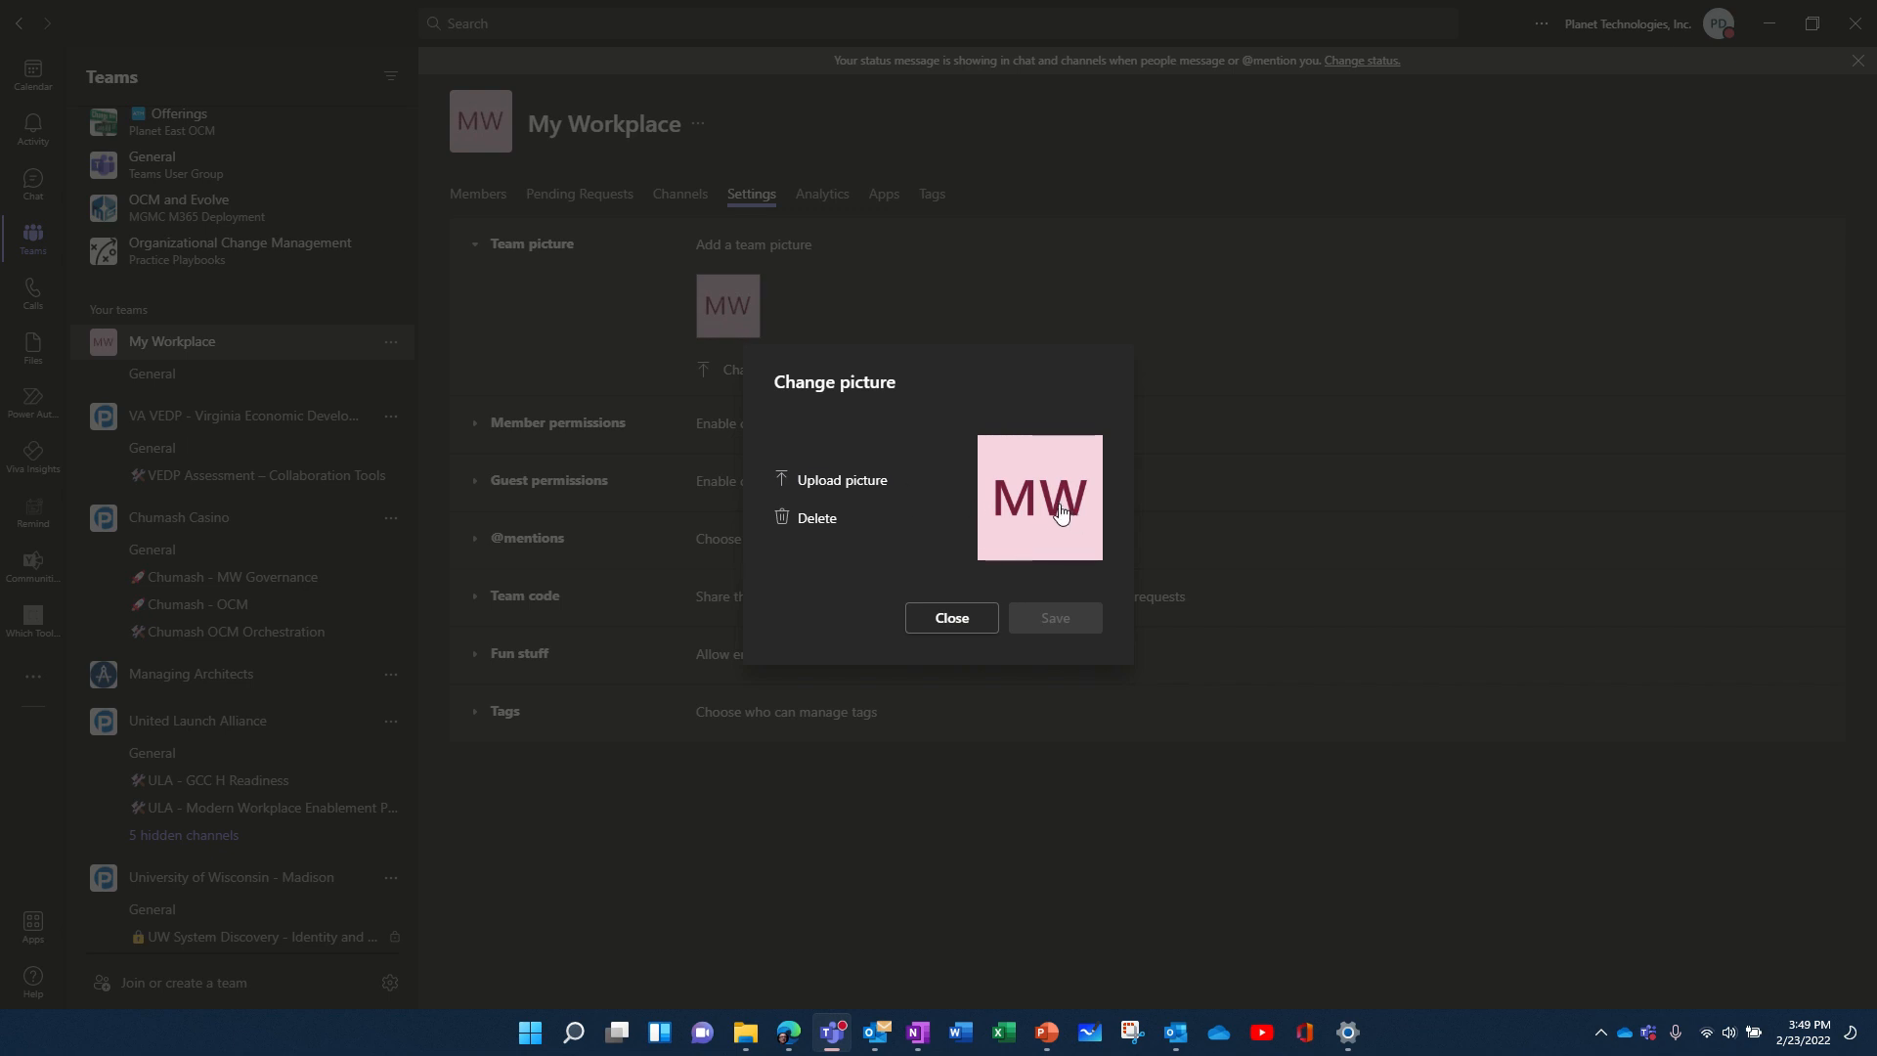
click(947, 625)
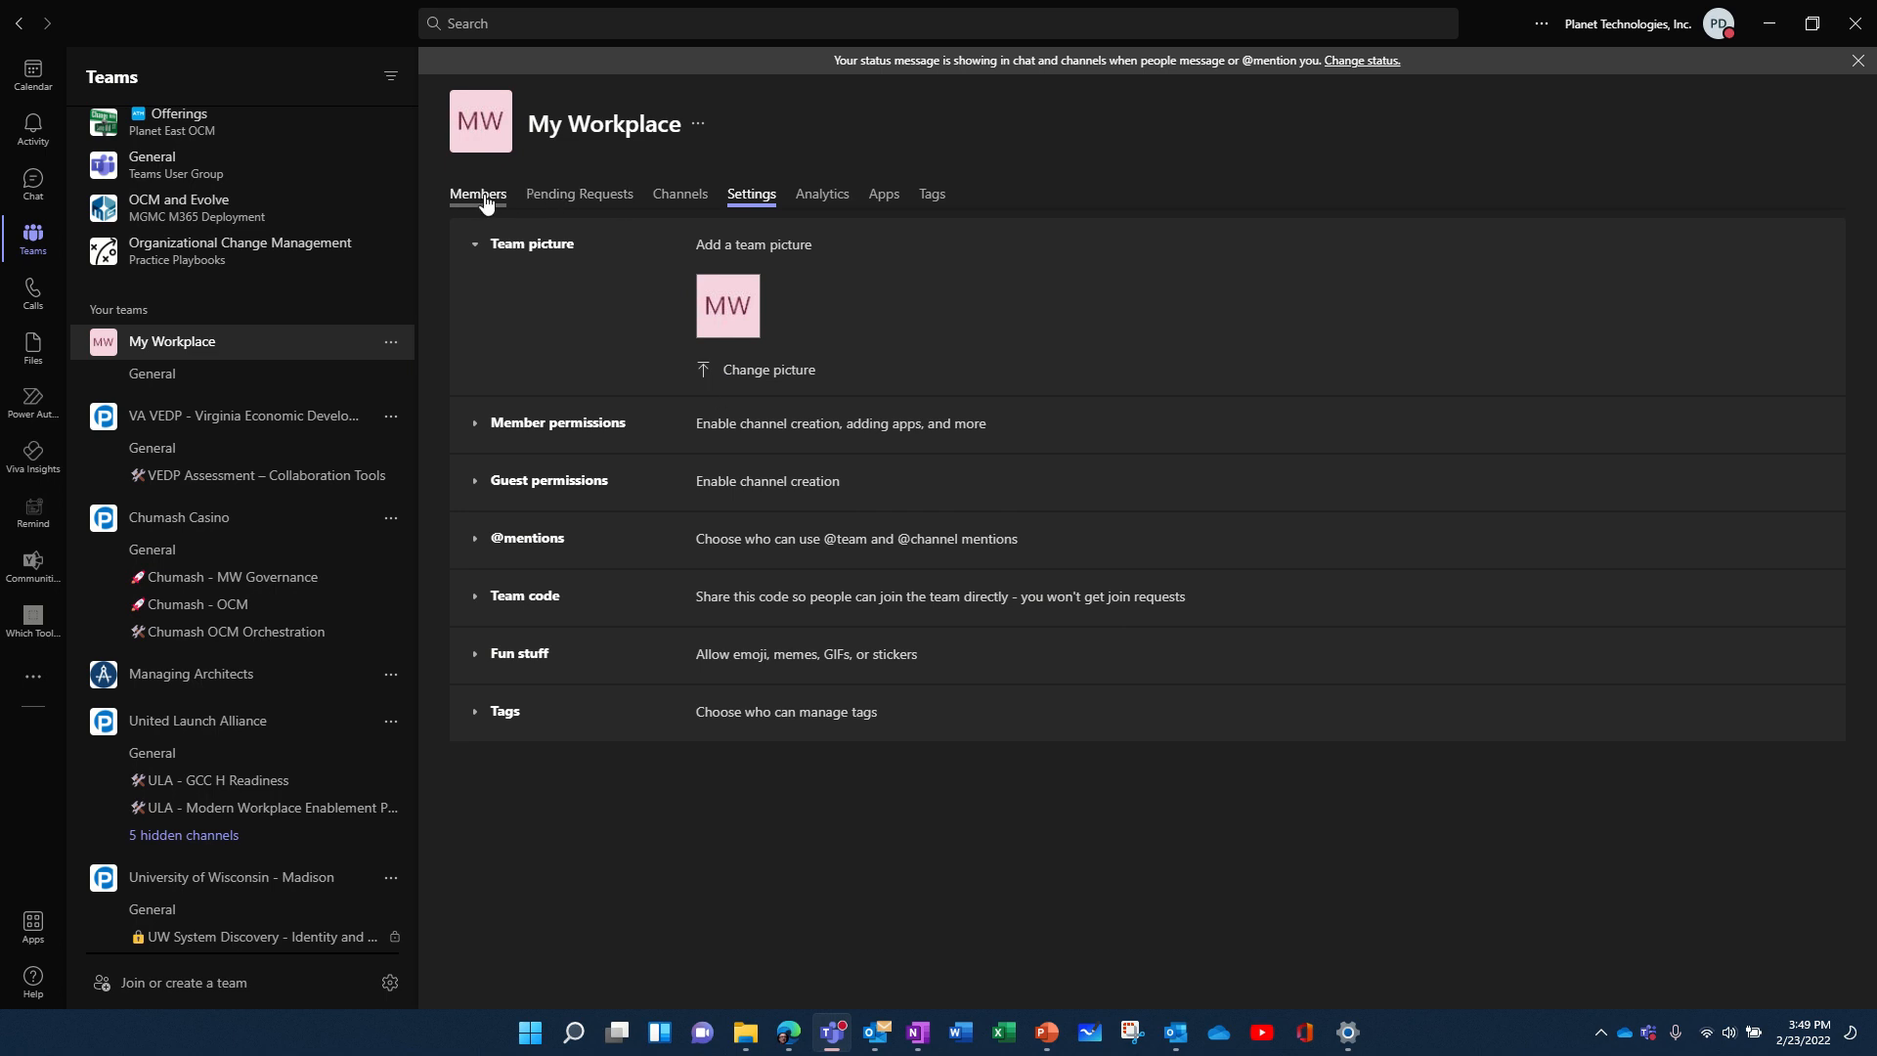
Return to the General channel, switch to Edge, and open SharePoint from the OneNote page using the go-planet work account.
click(226, 374)
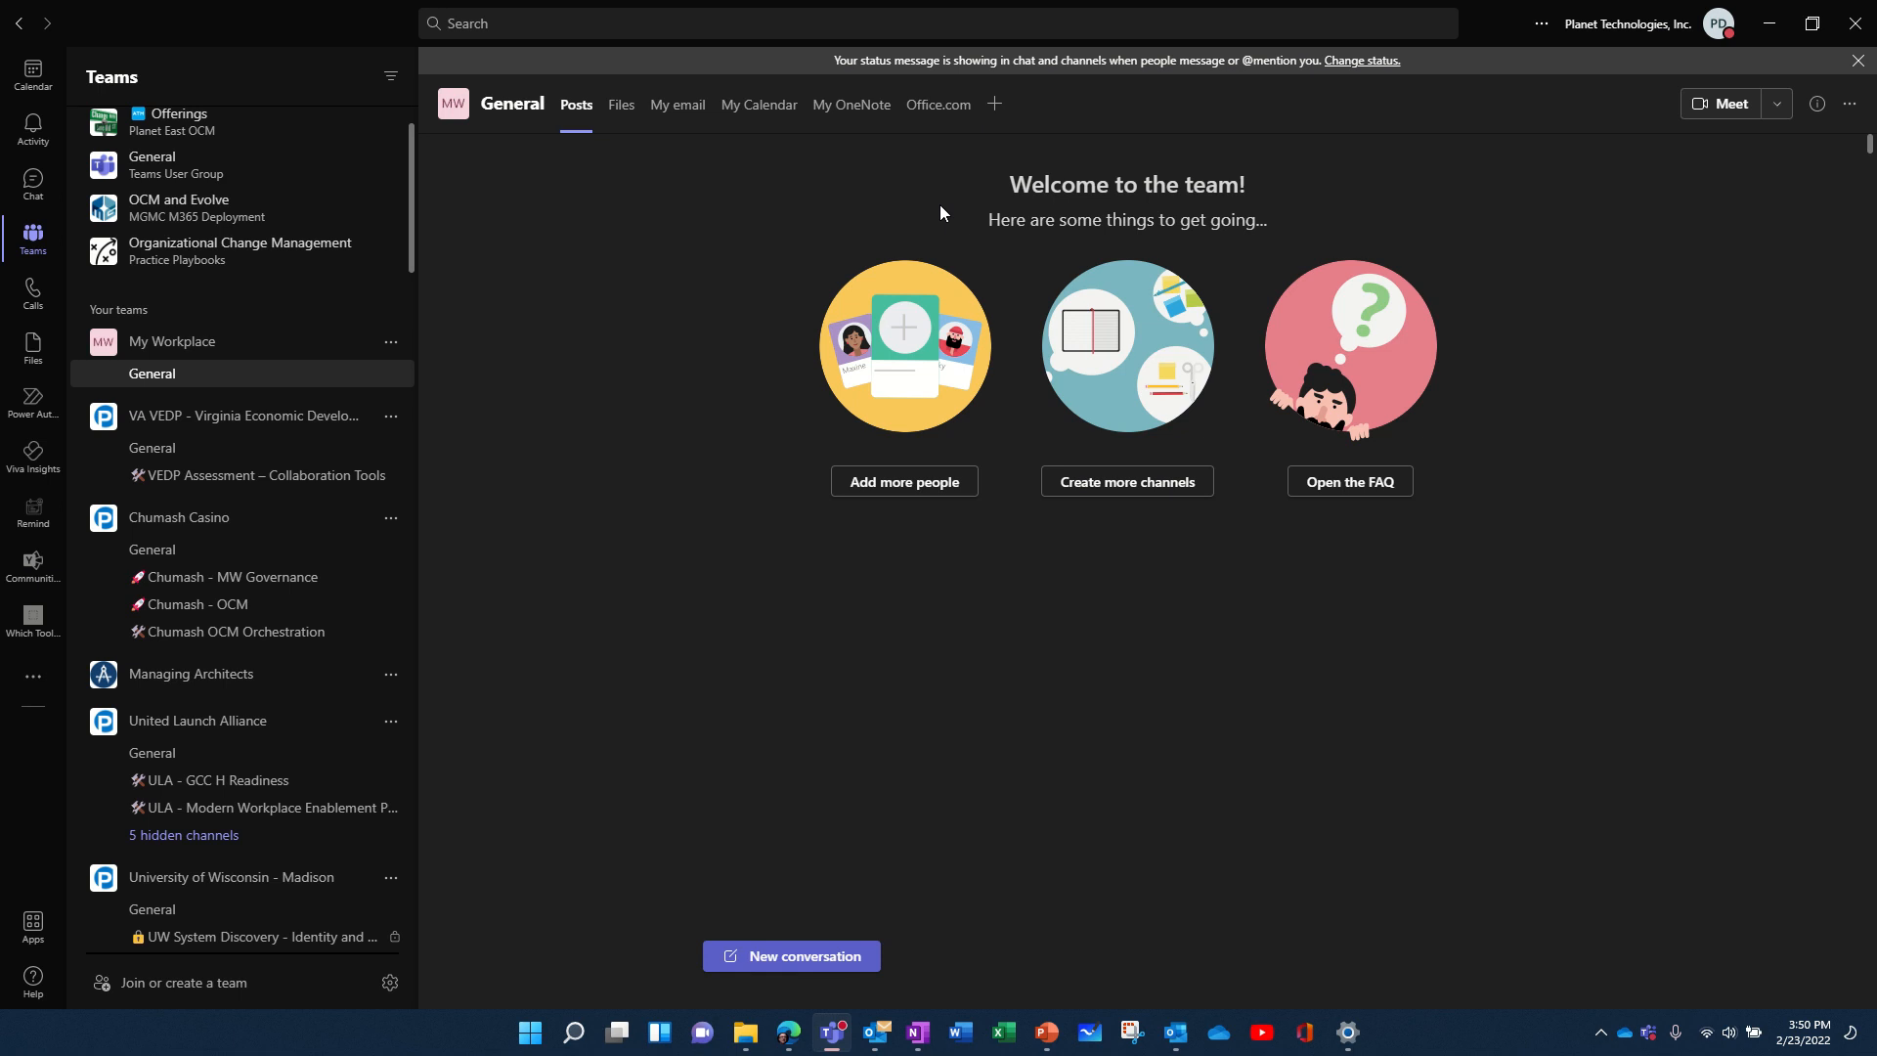
click(788, 1031)
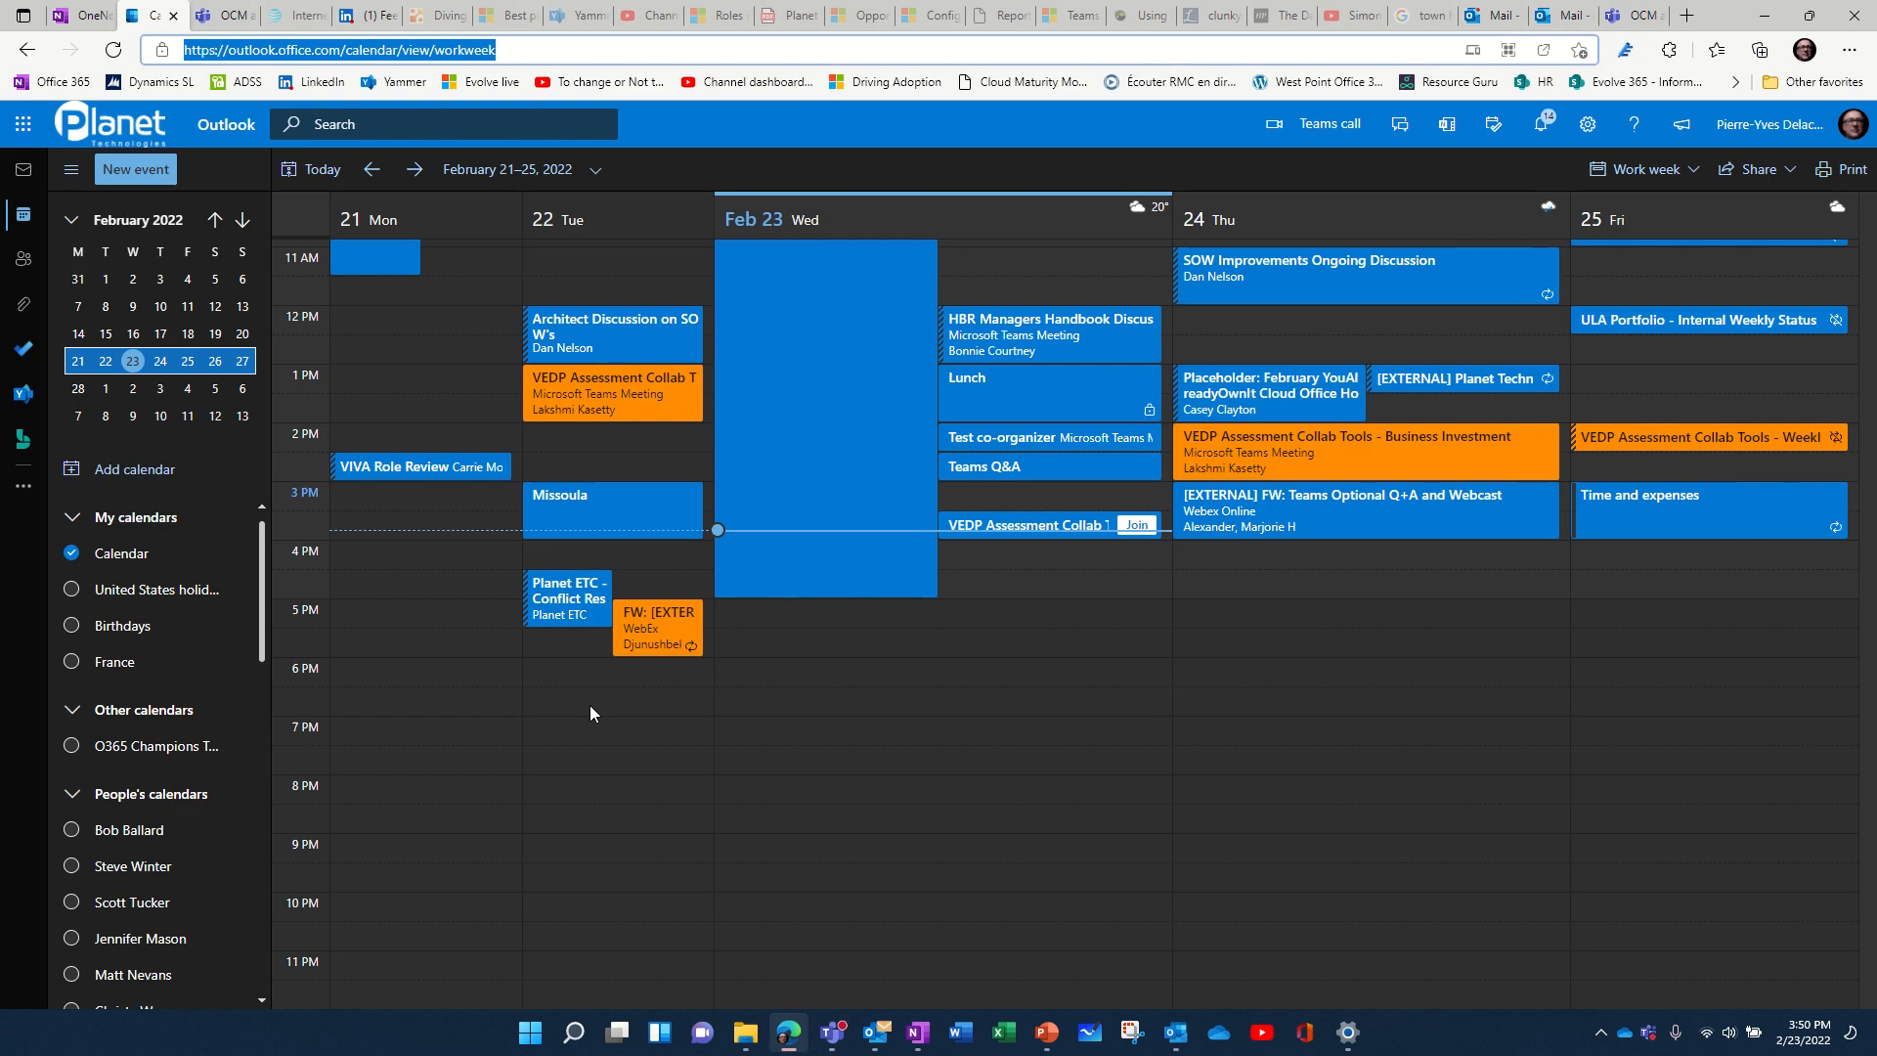
click(84, 16)
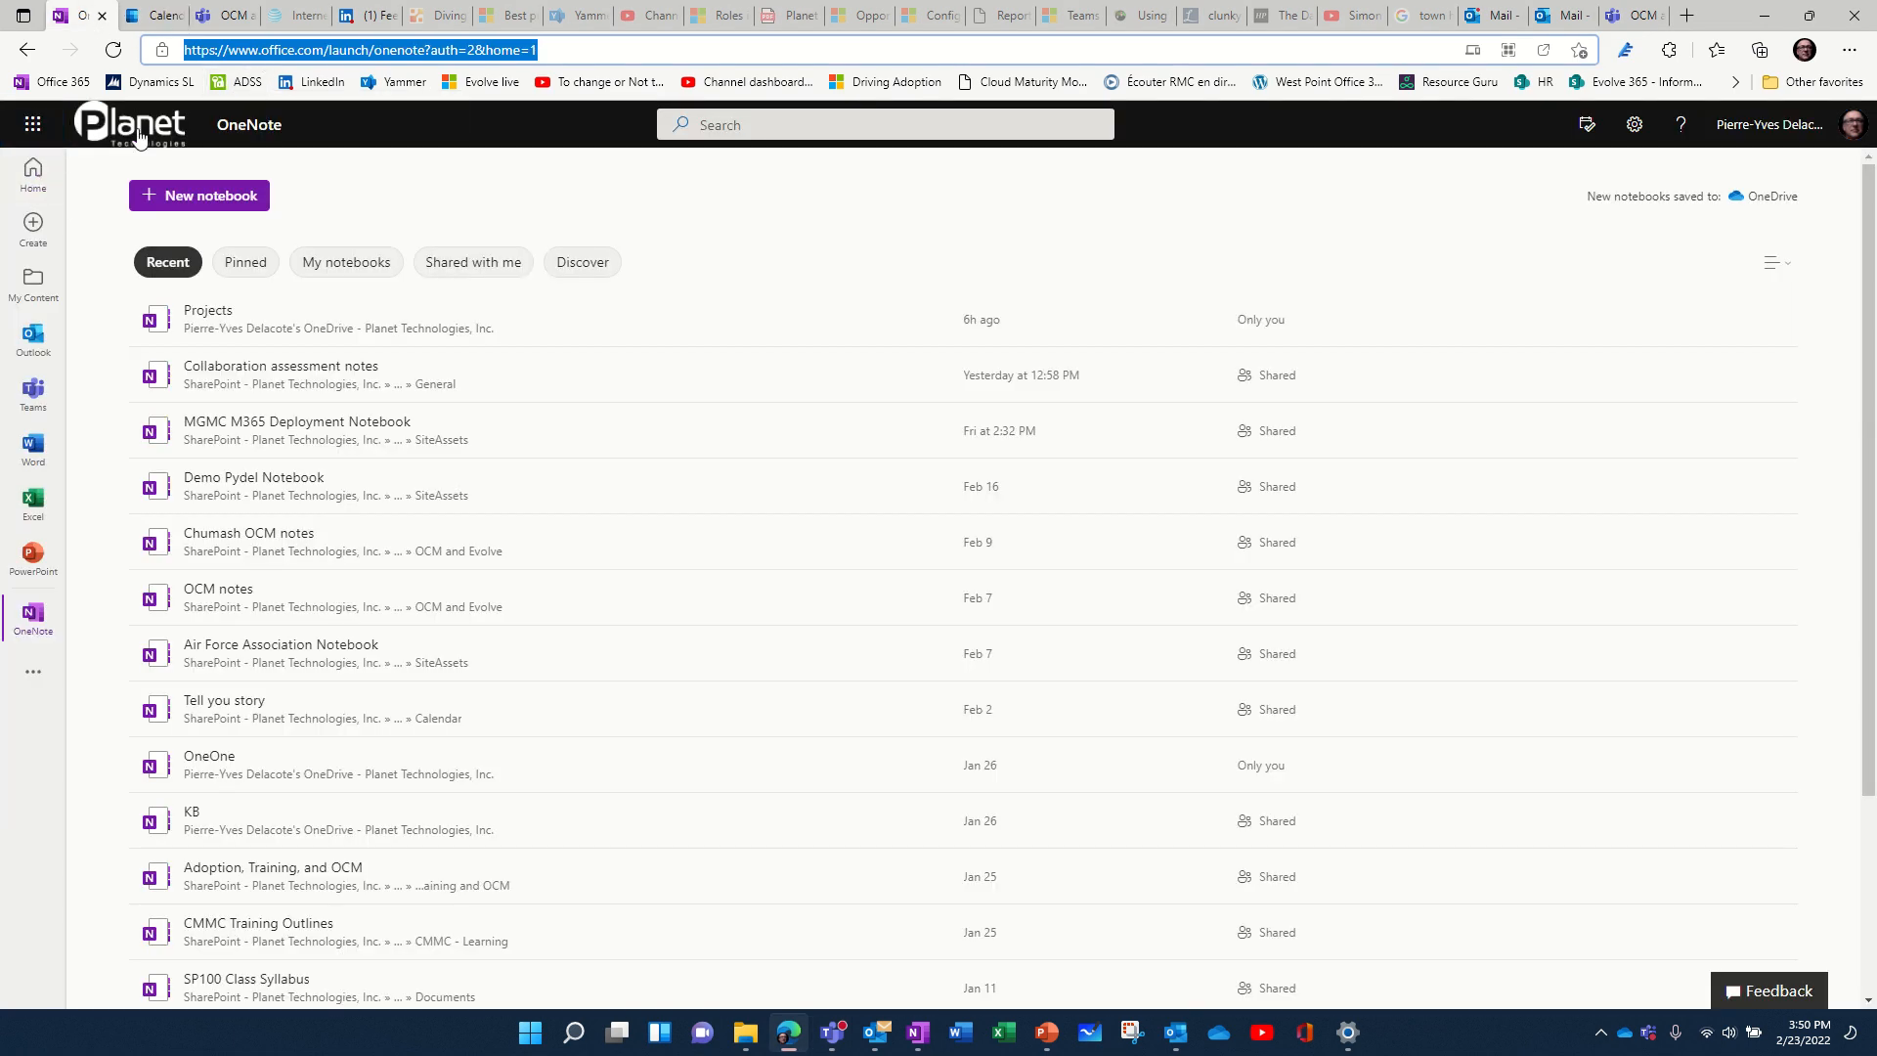
click(34, 127)
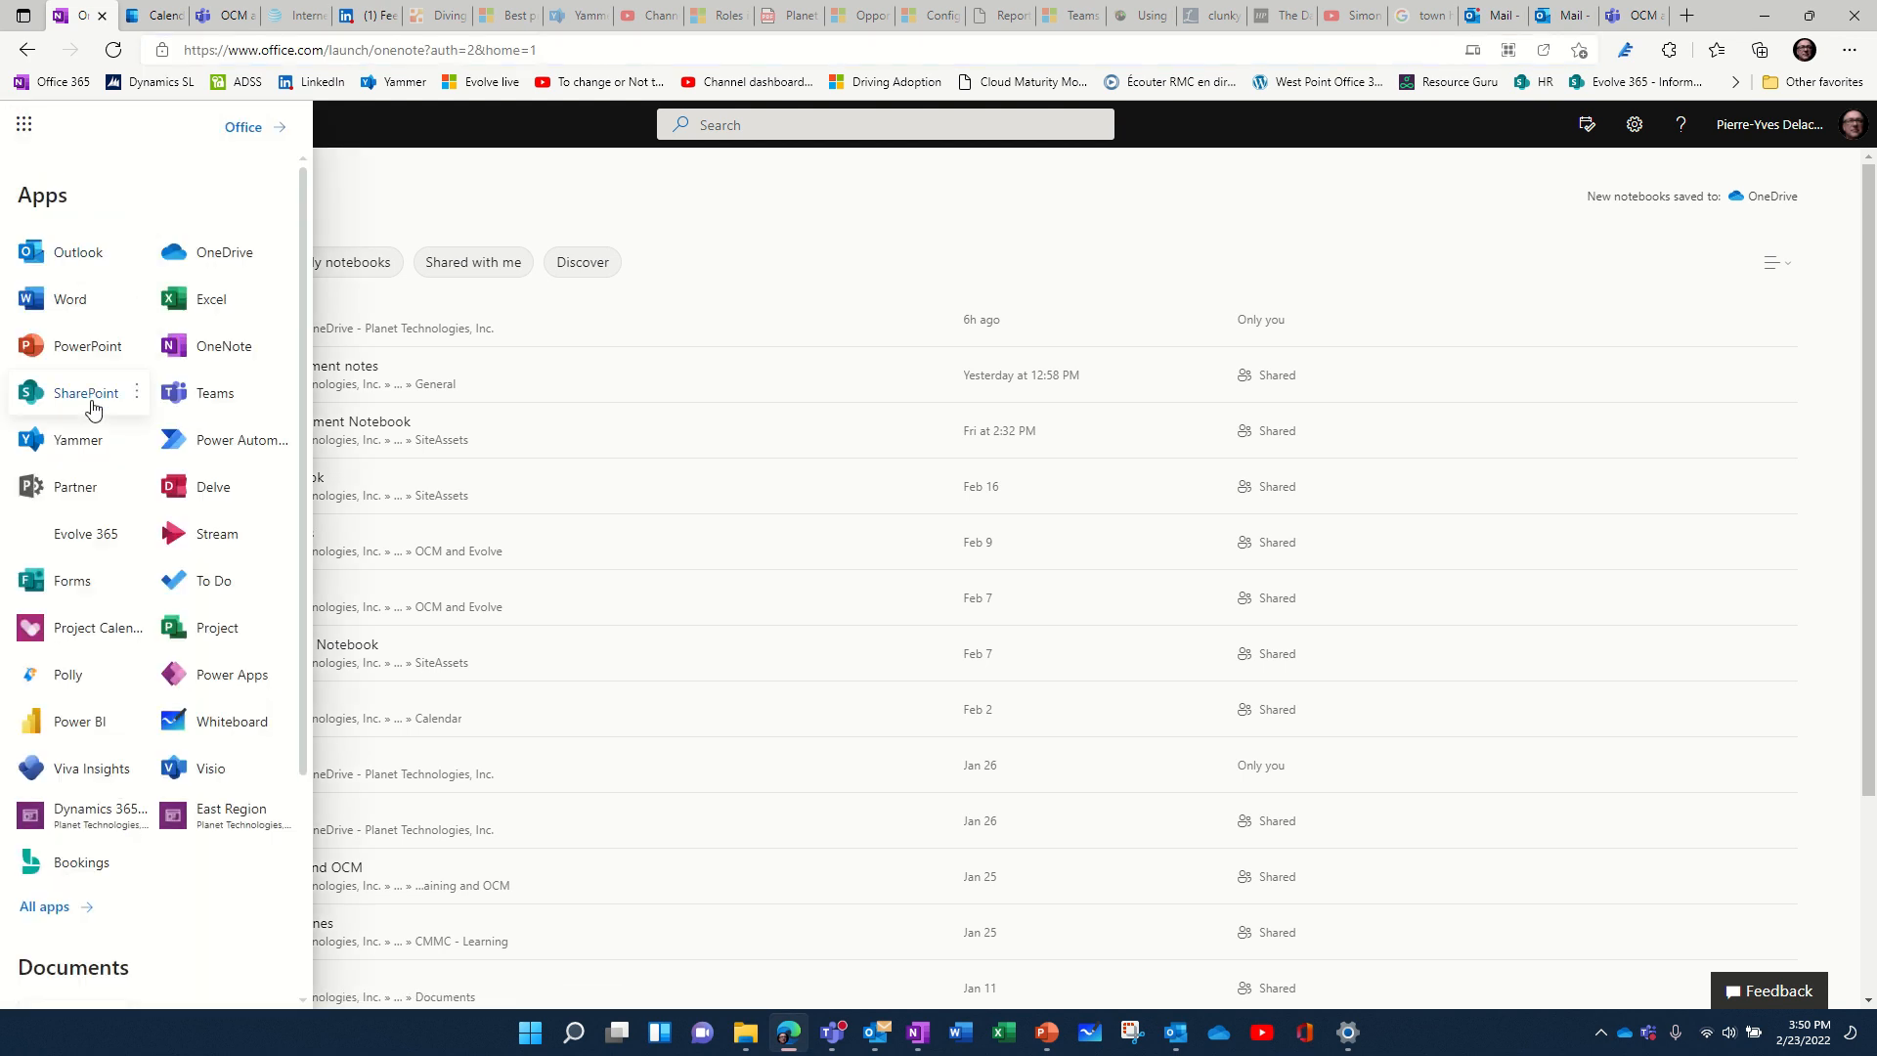
click(98, 399)
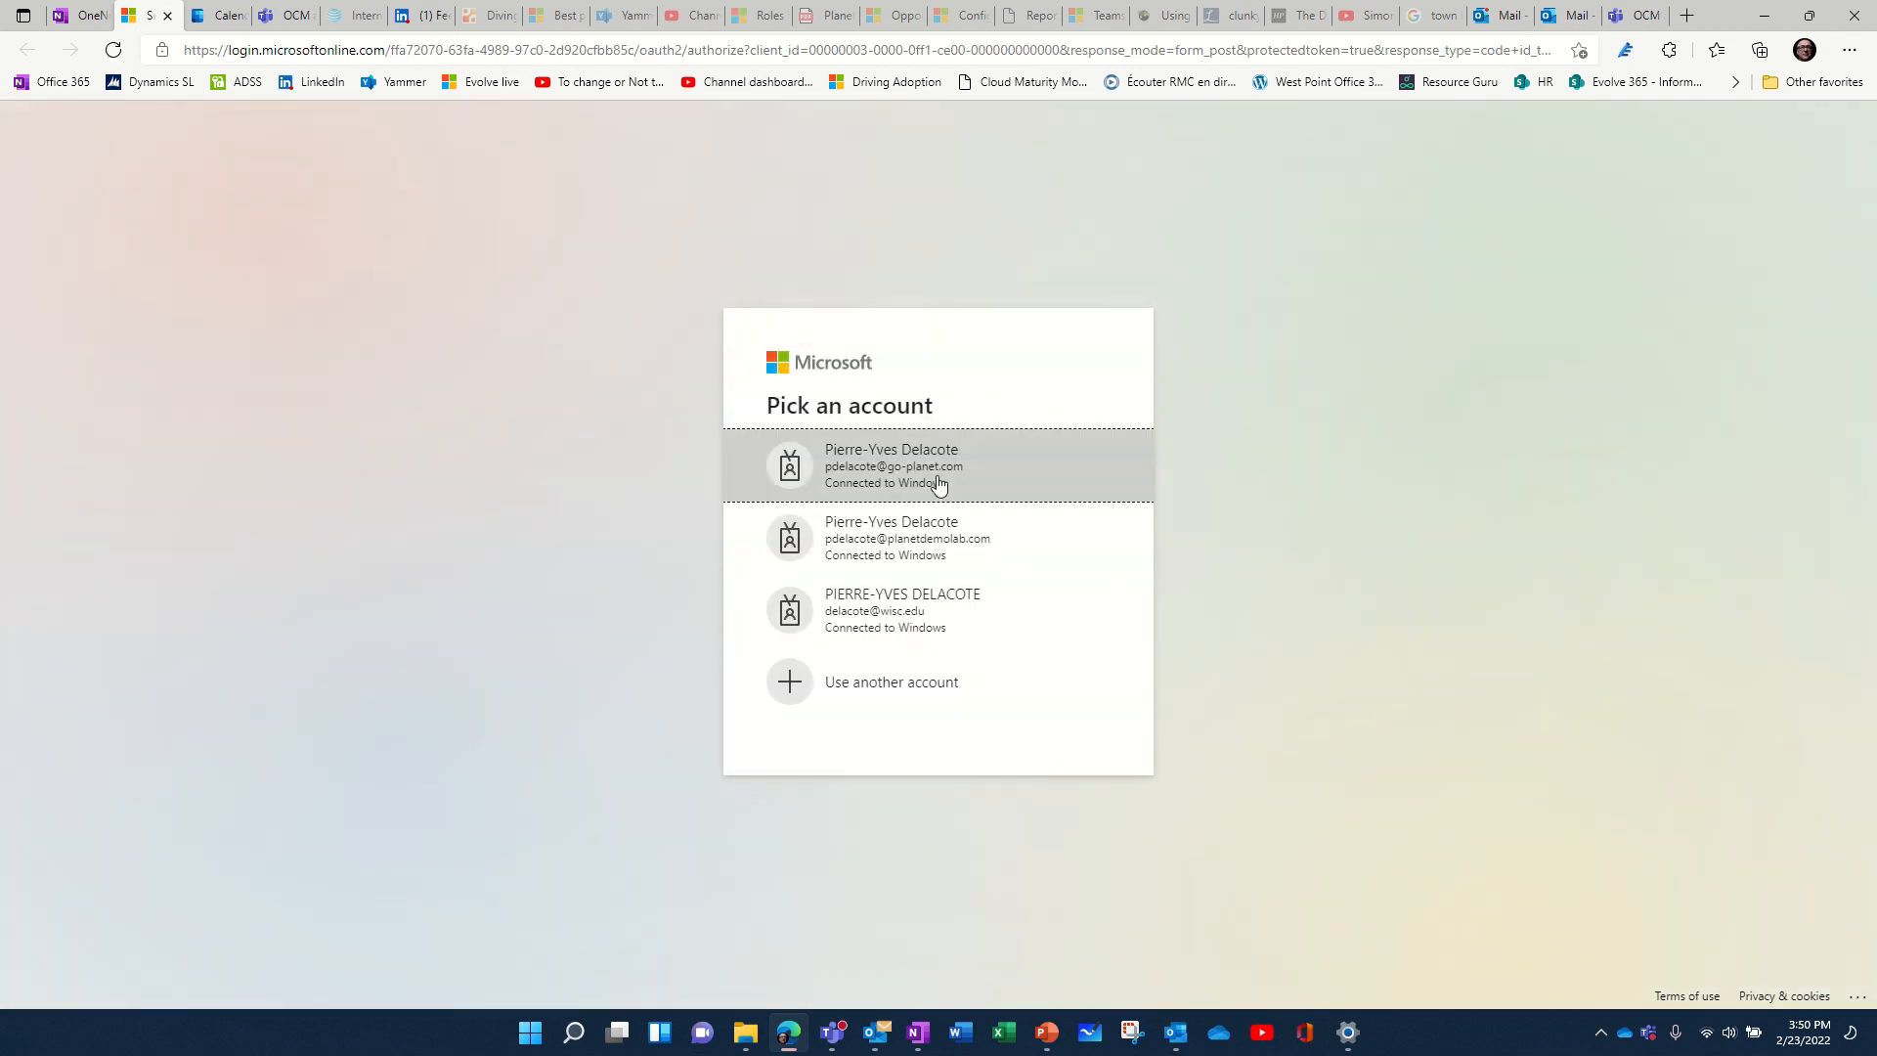
click(941, 455)
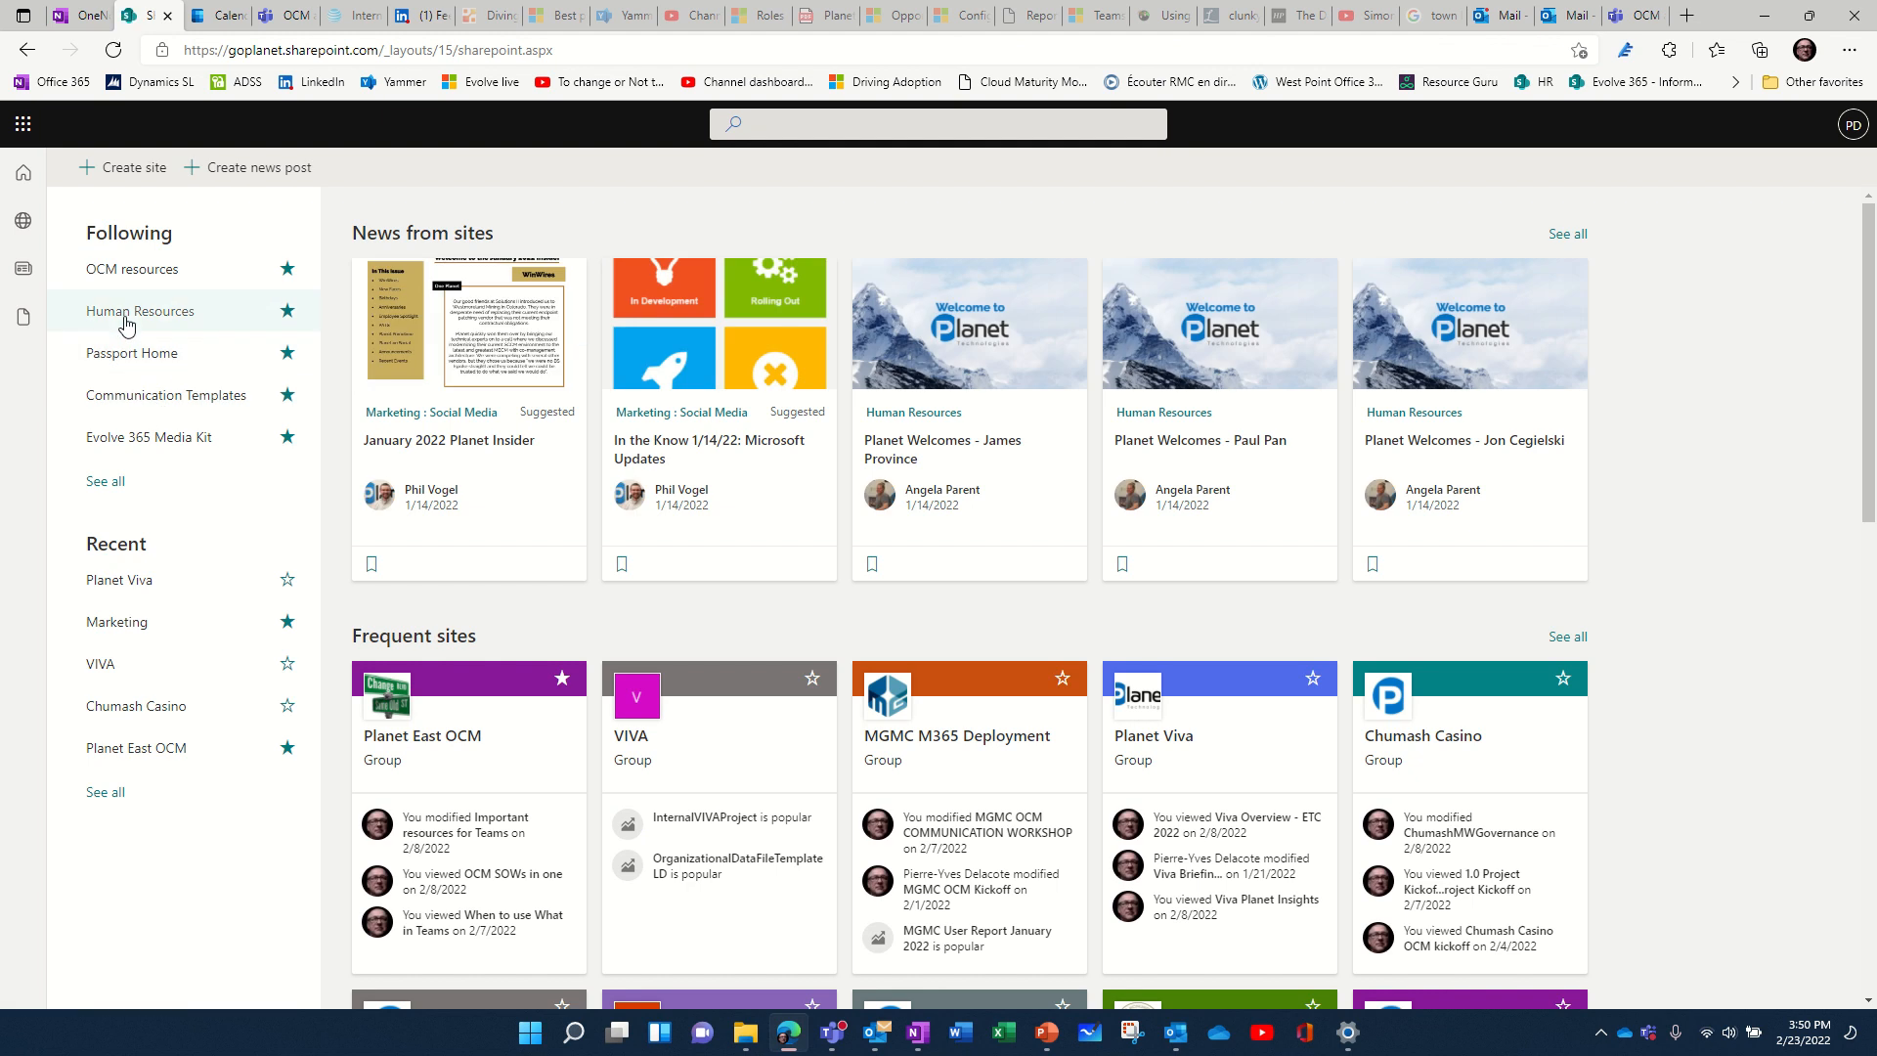
Open the followed Human Resources site in SharePoint and copy its web address.
click(141, 309)
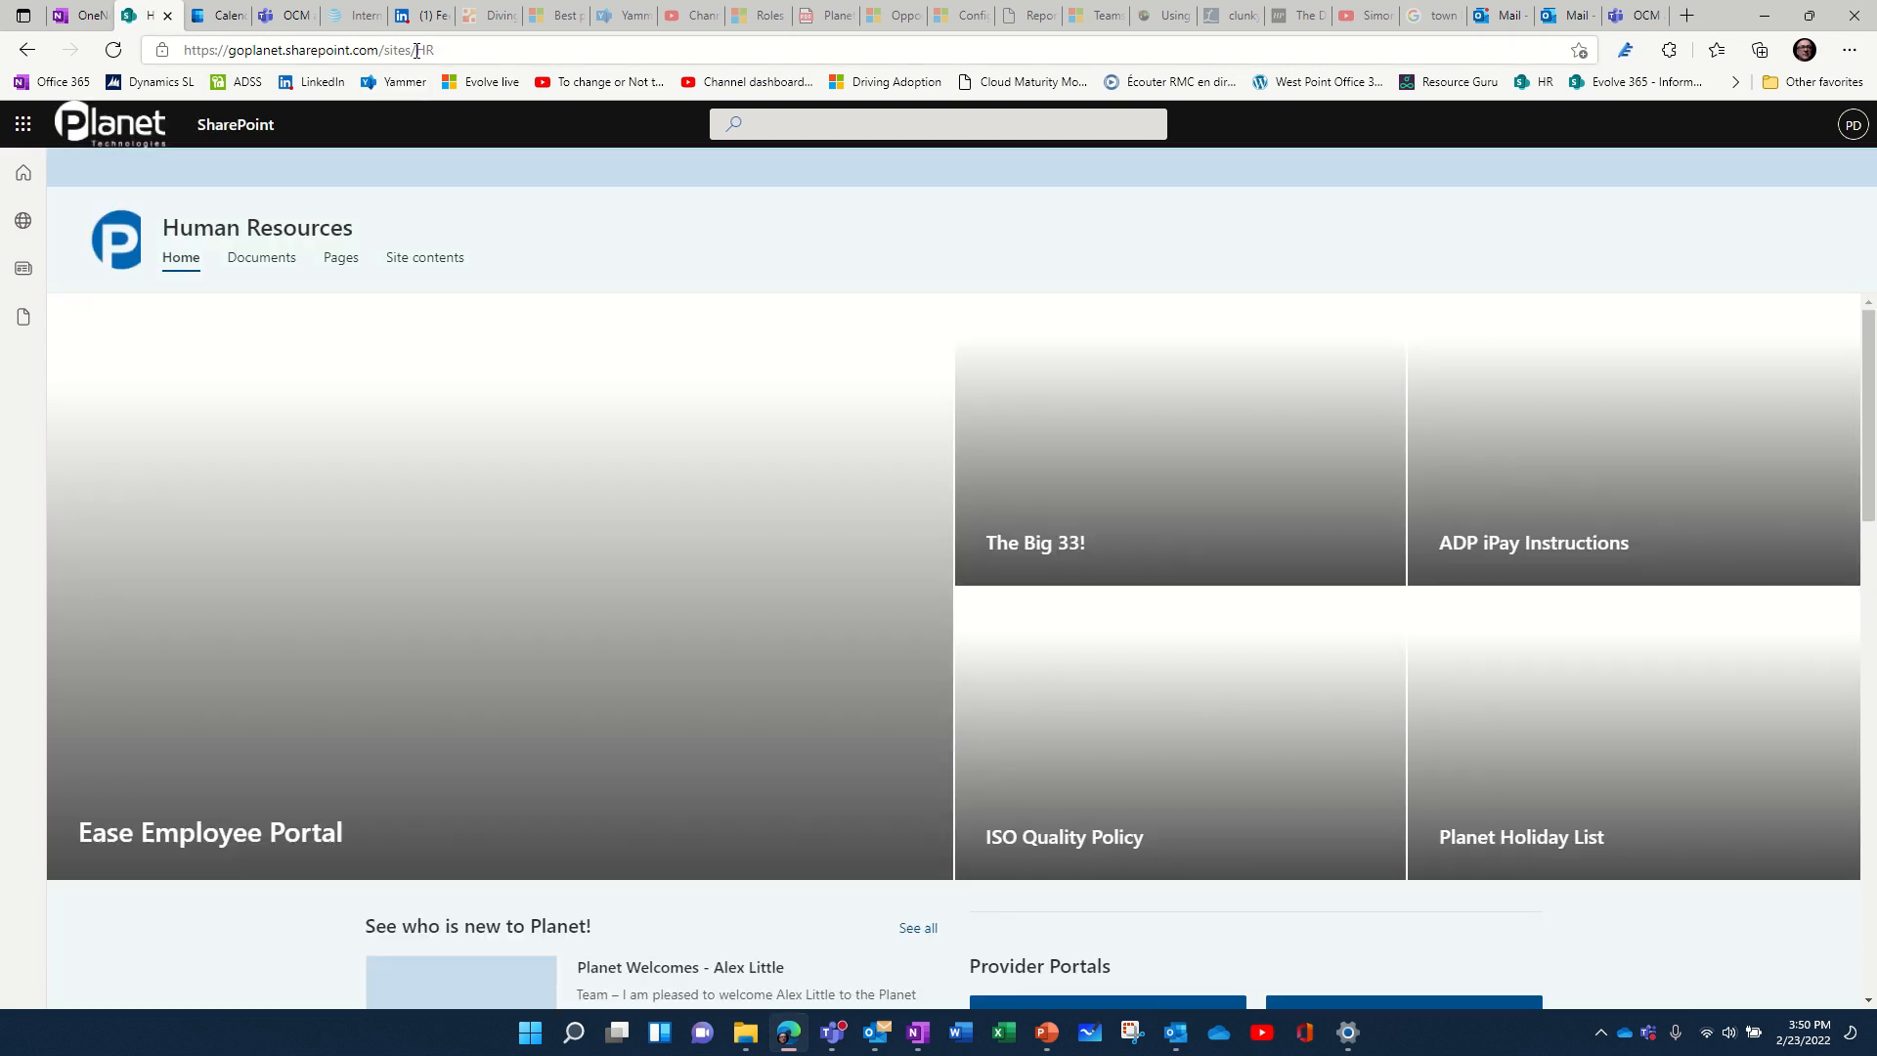
click(415, 50)
key(ctrl+c)
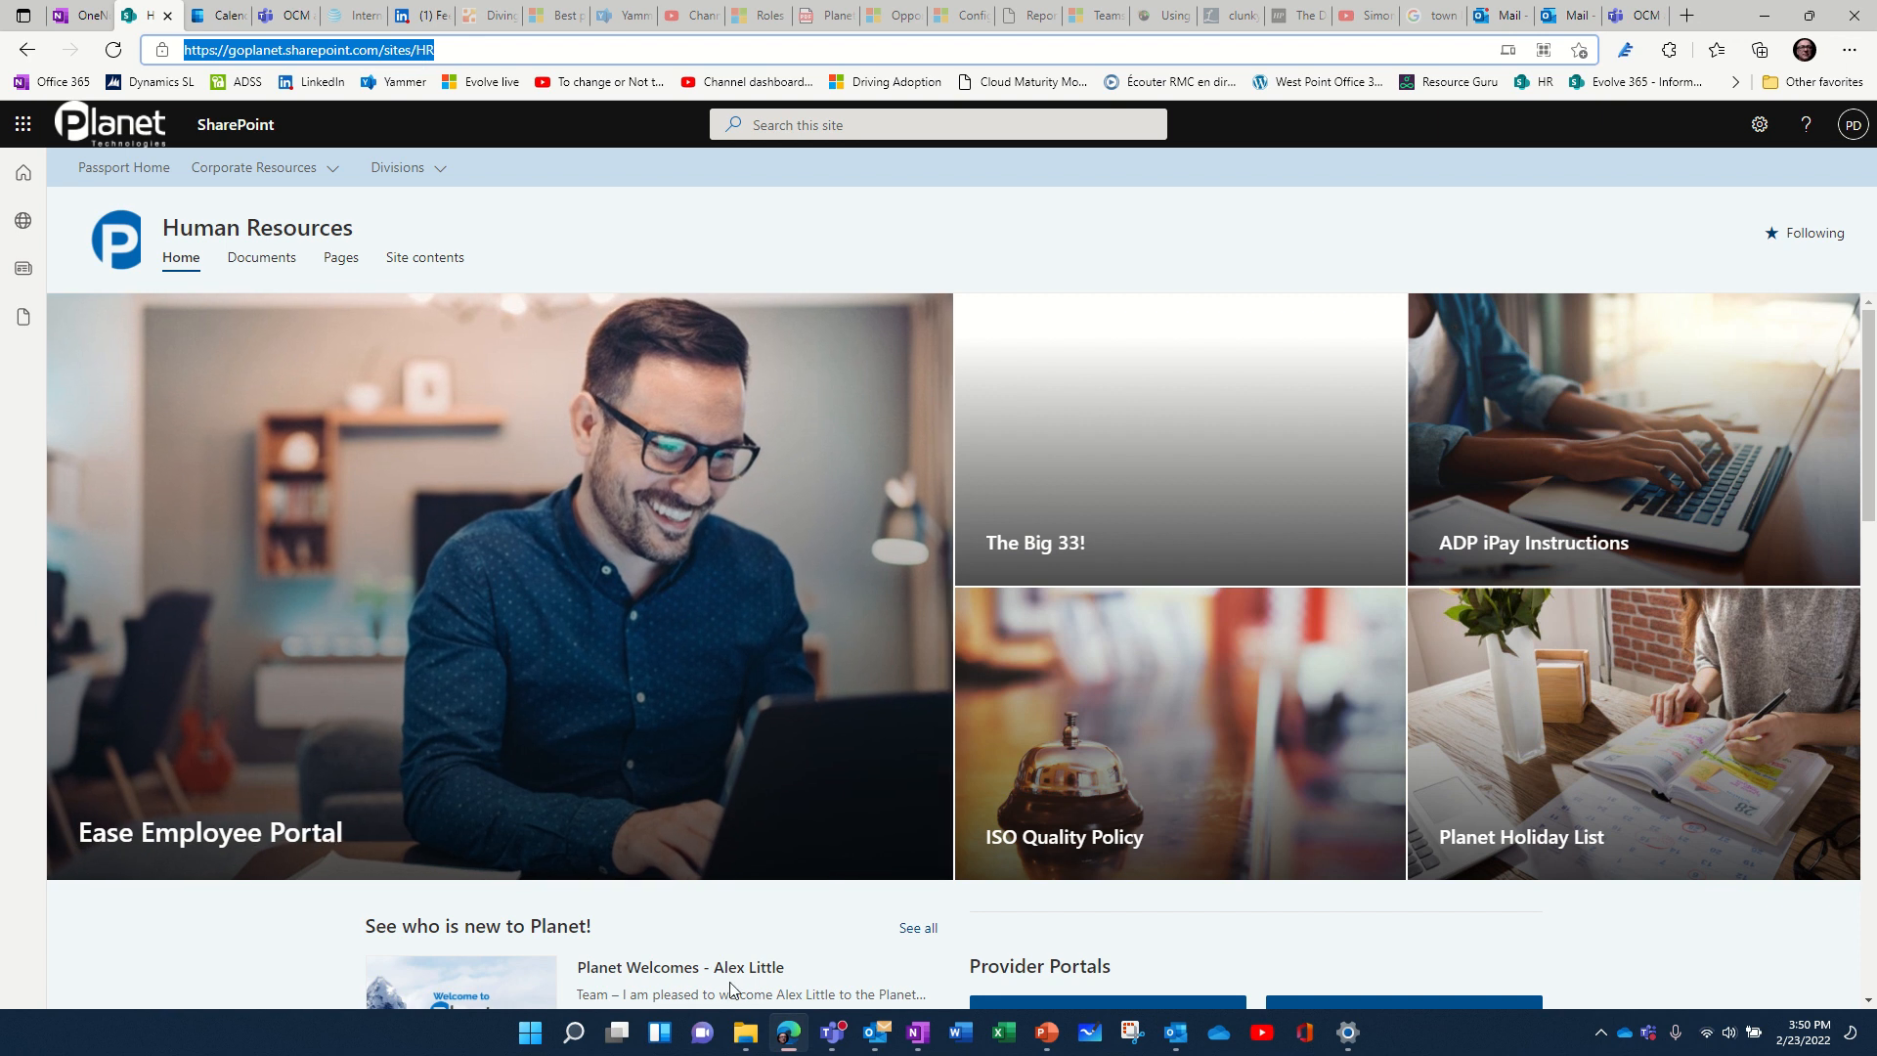
click(833, 1038)
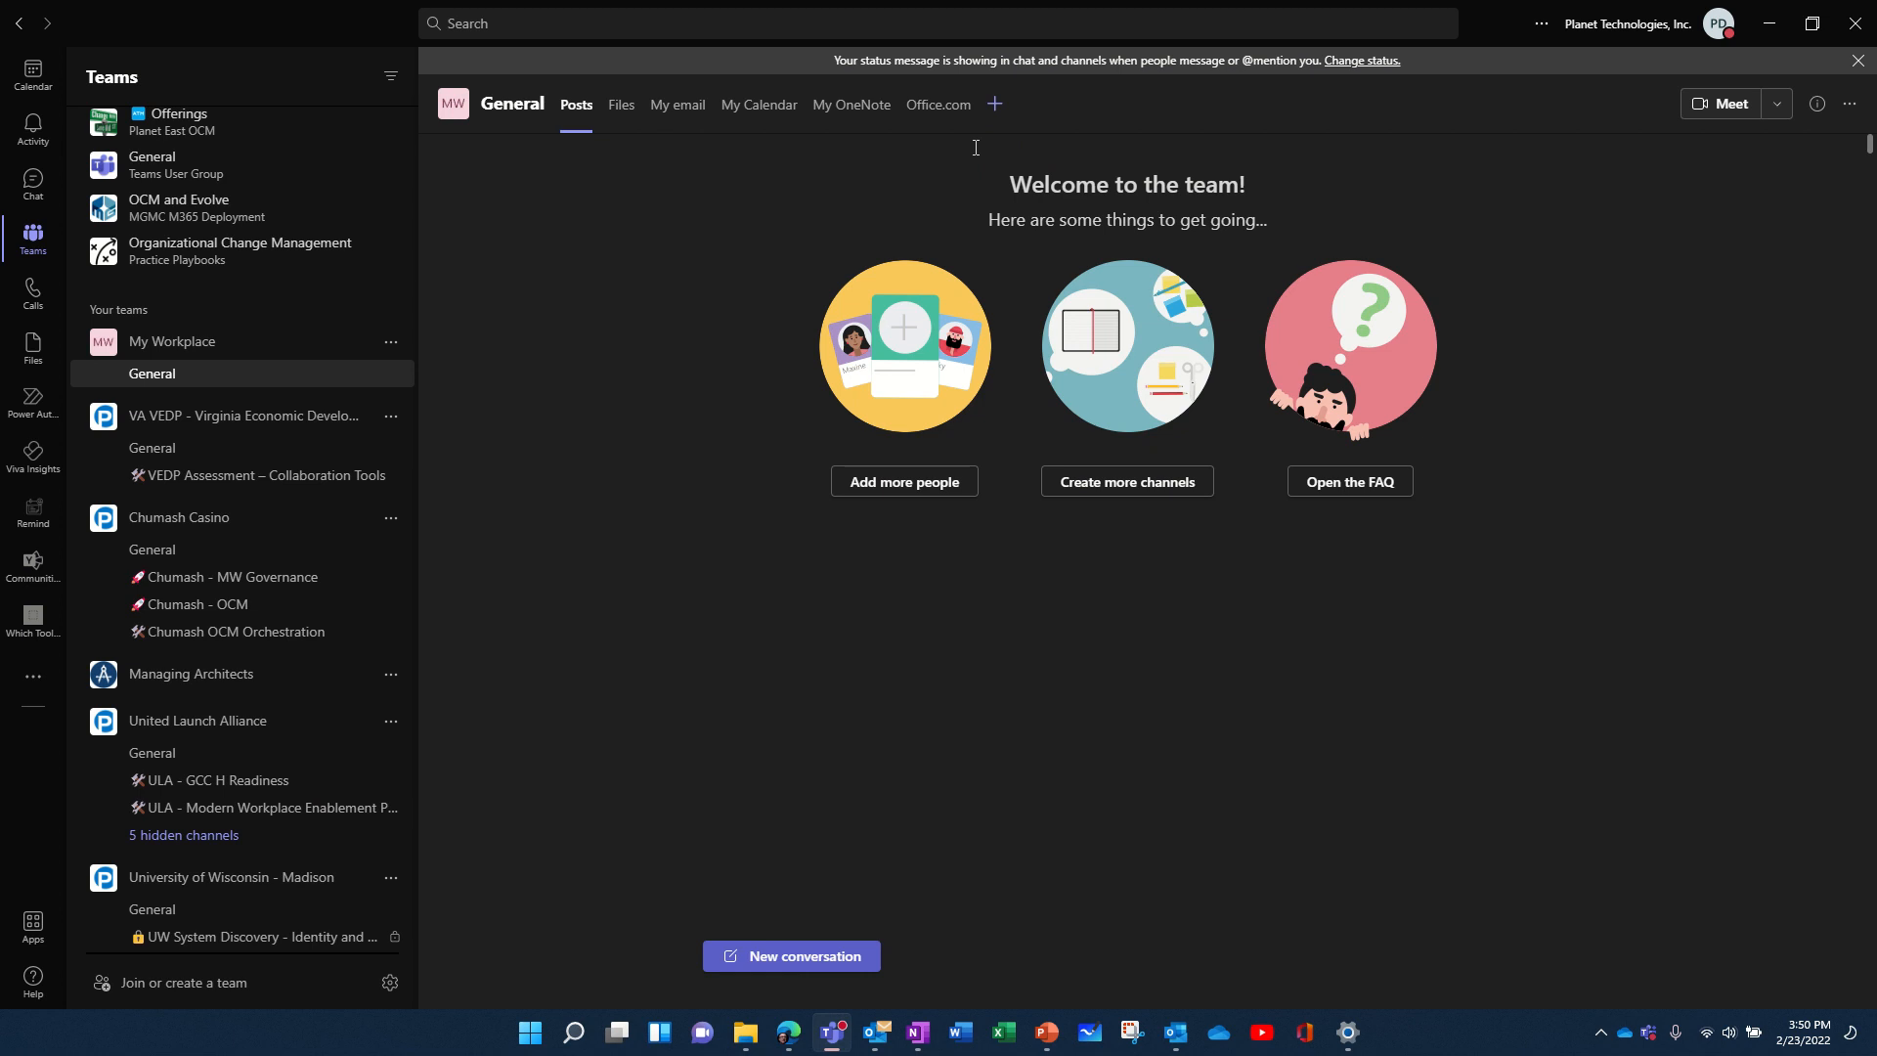
click(994, 104)
click(664, 274)
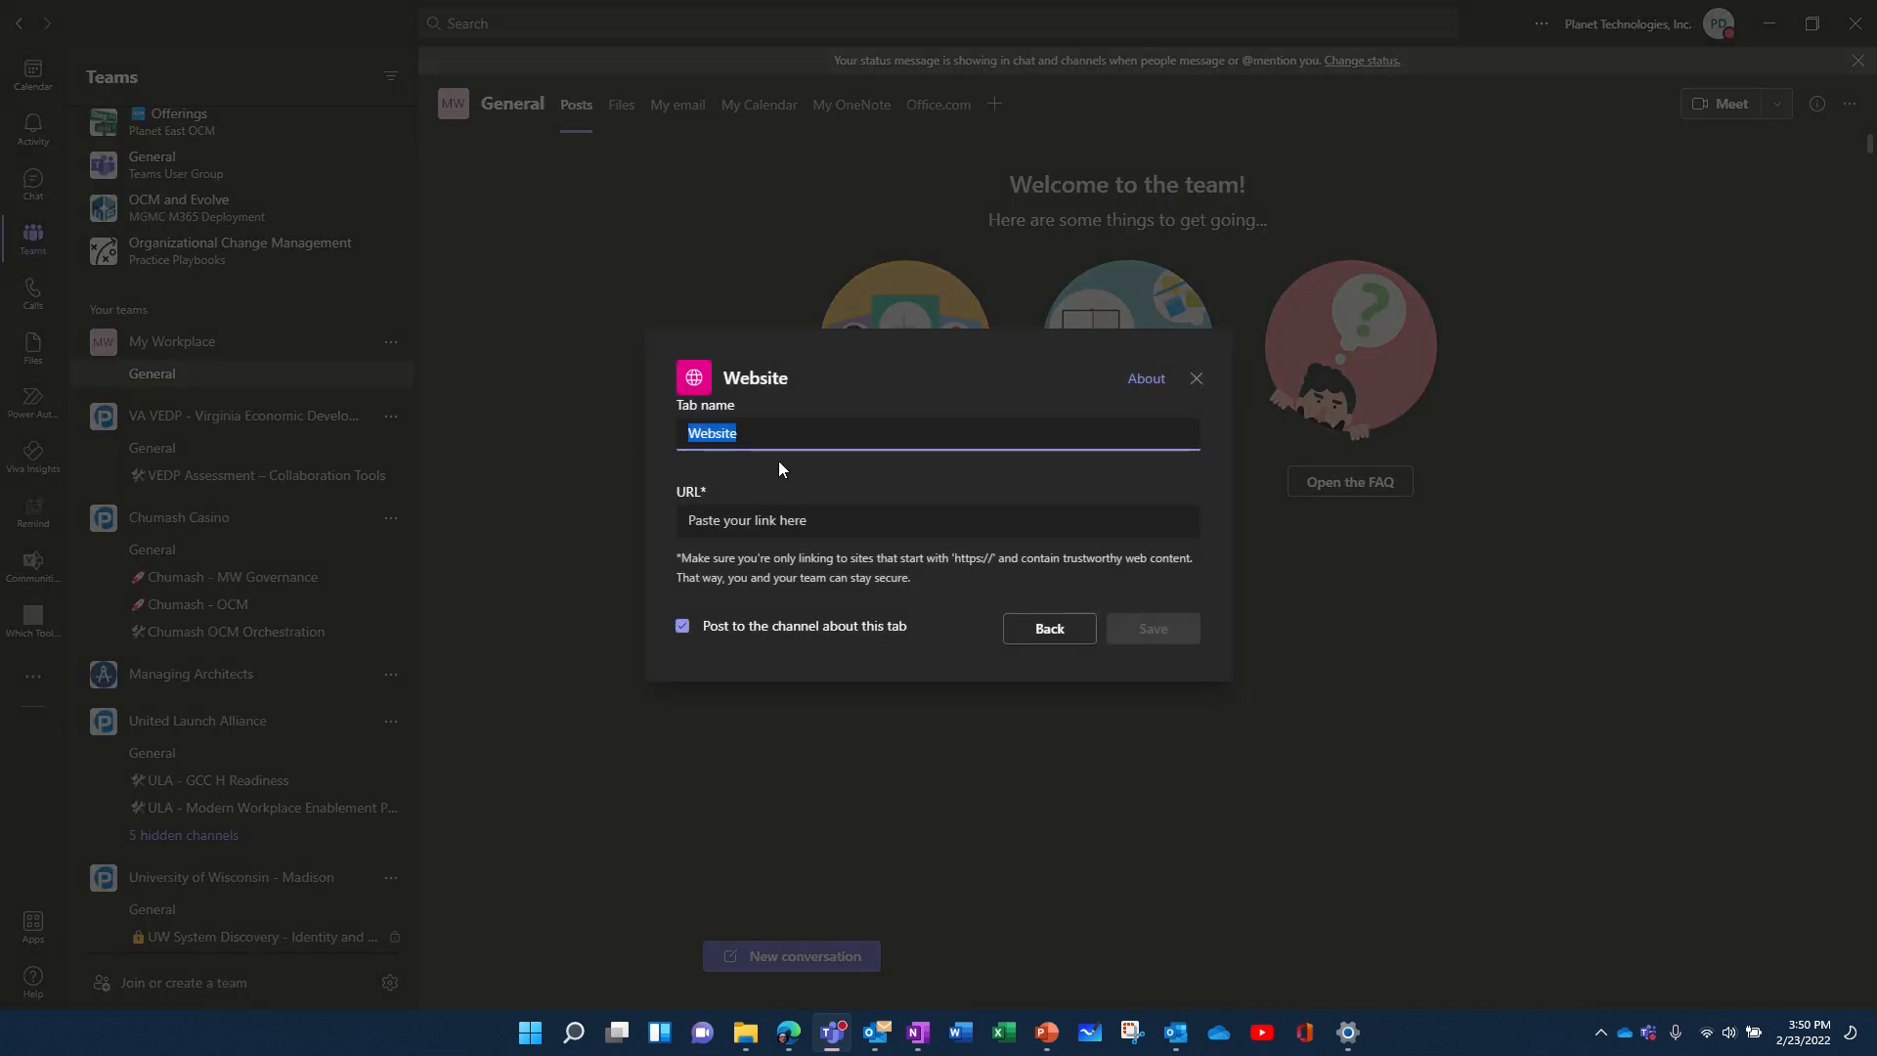
text(HR)
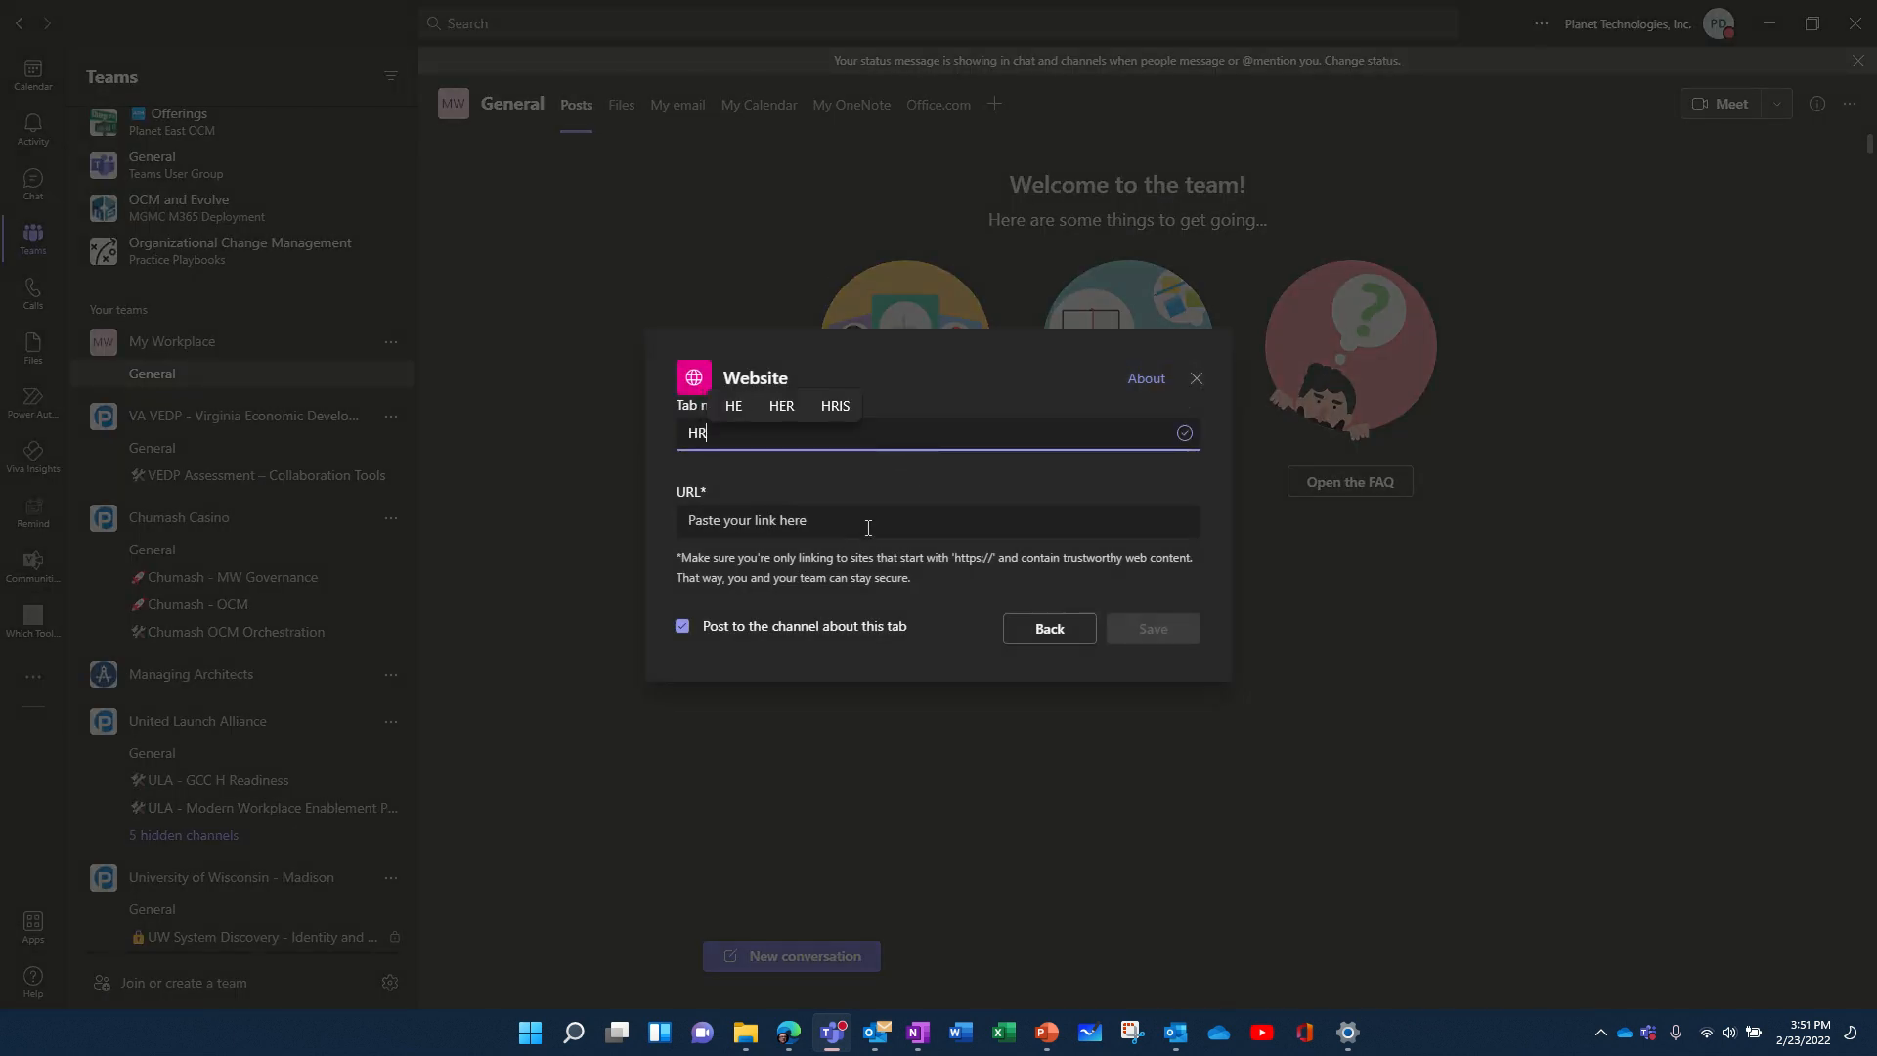
click(868, 526)
key(ctrl+v)
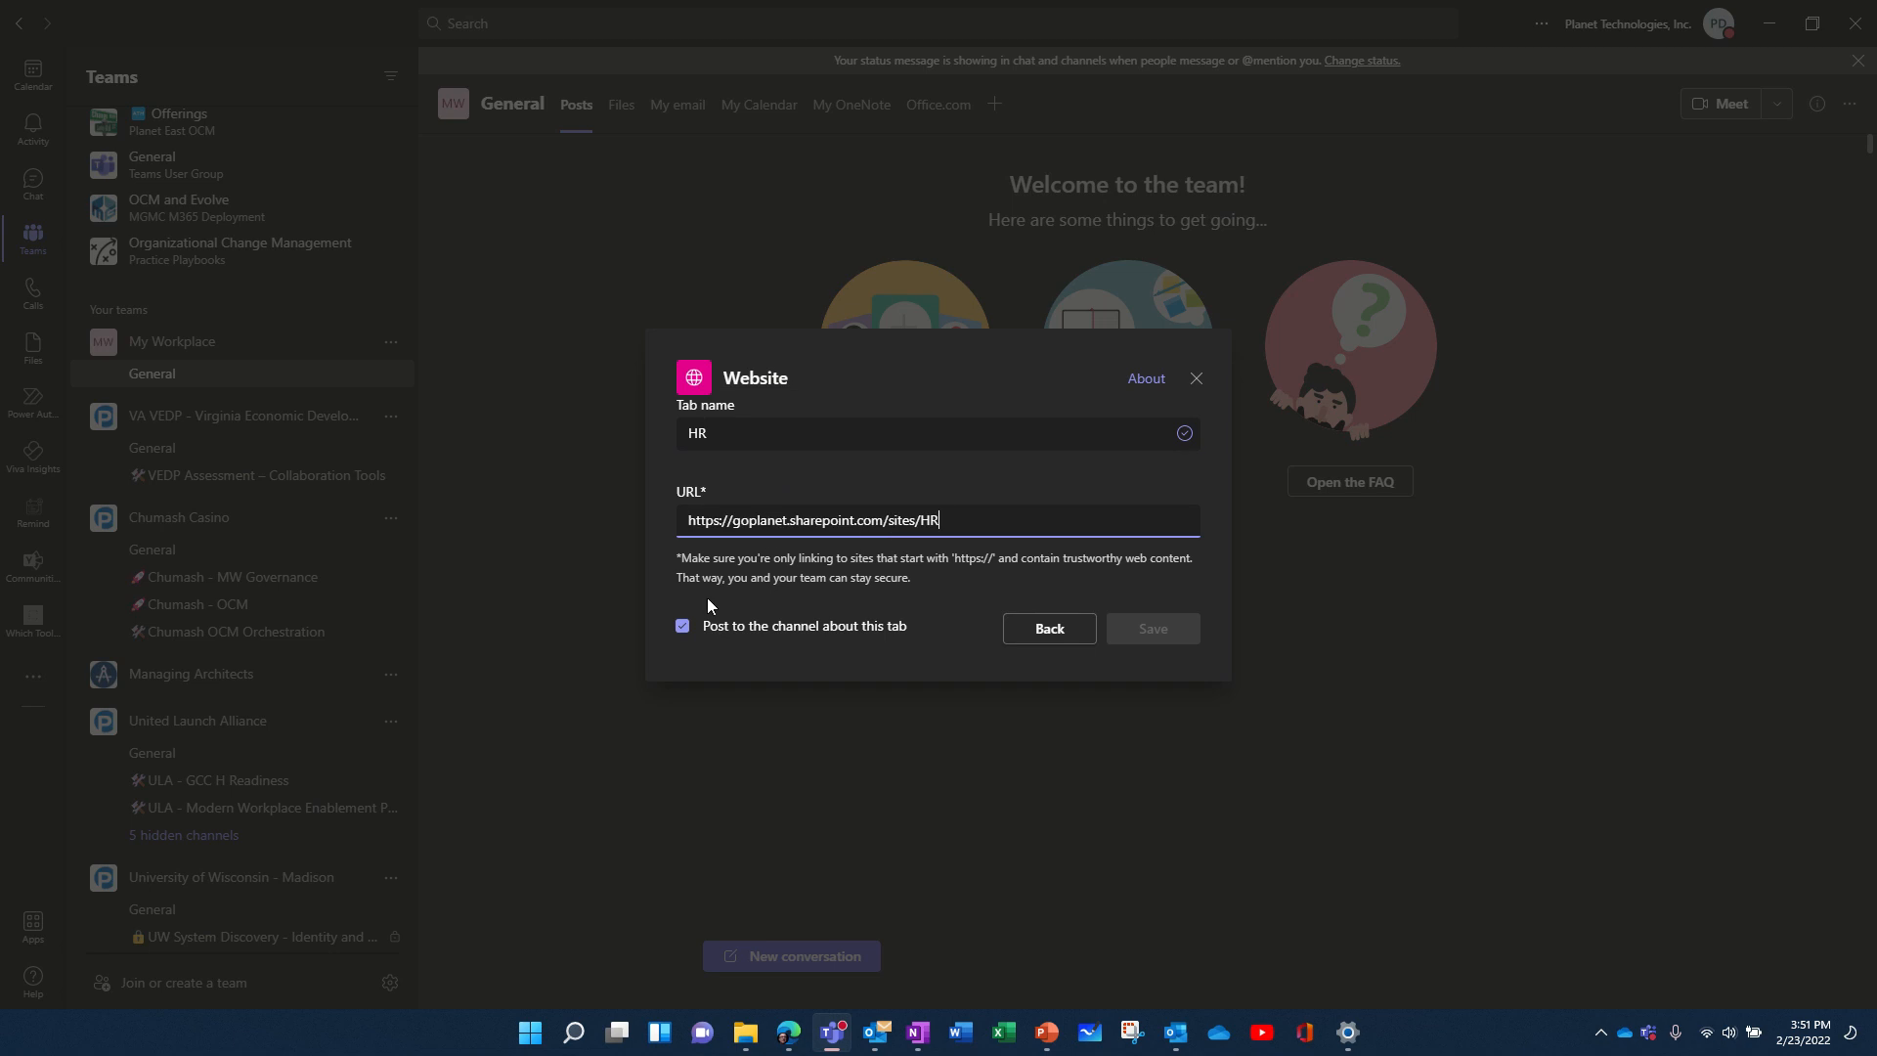
click(683, 625)
click(1163, 631)
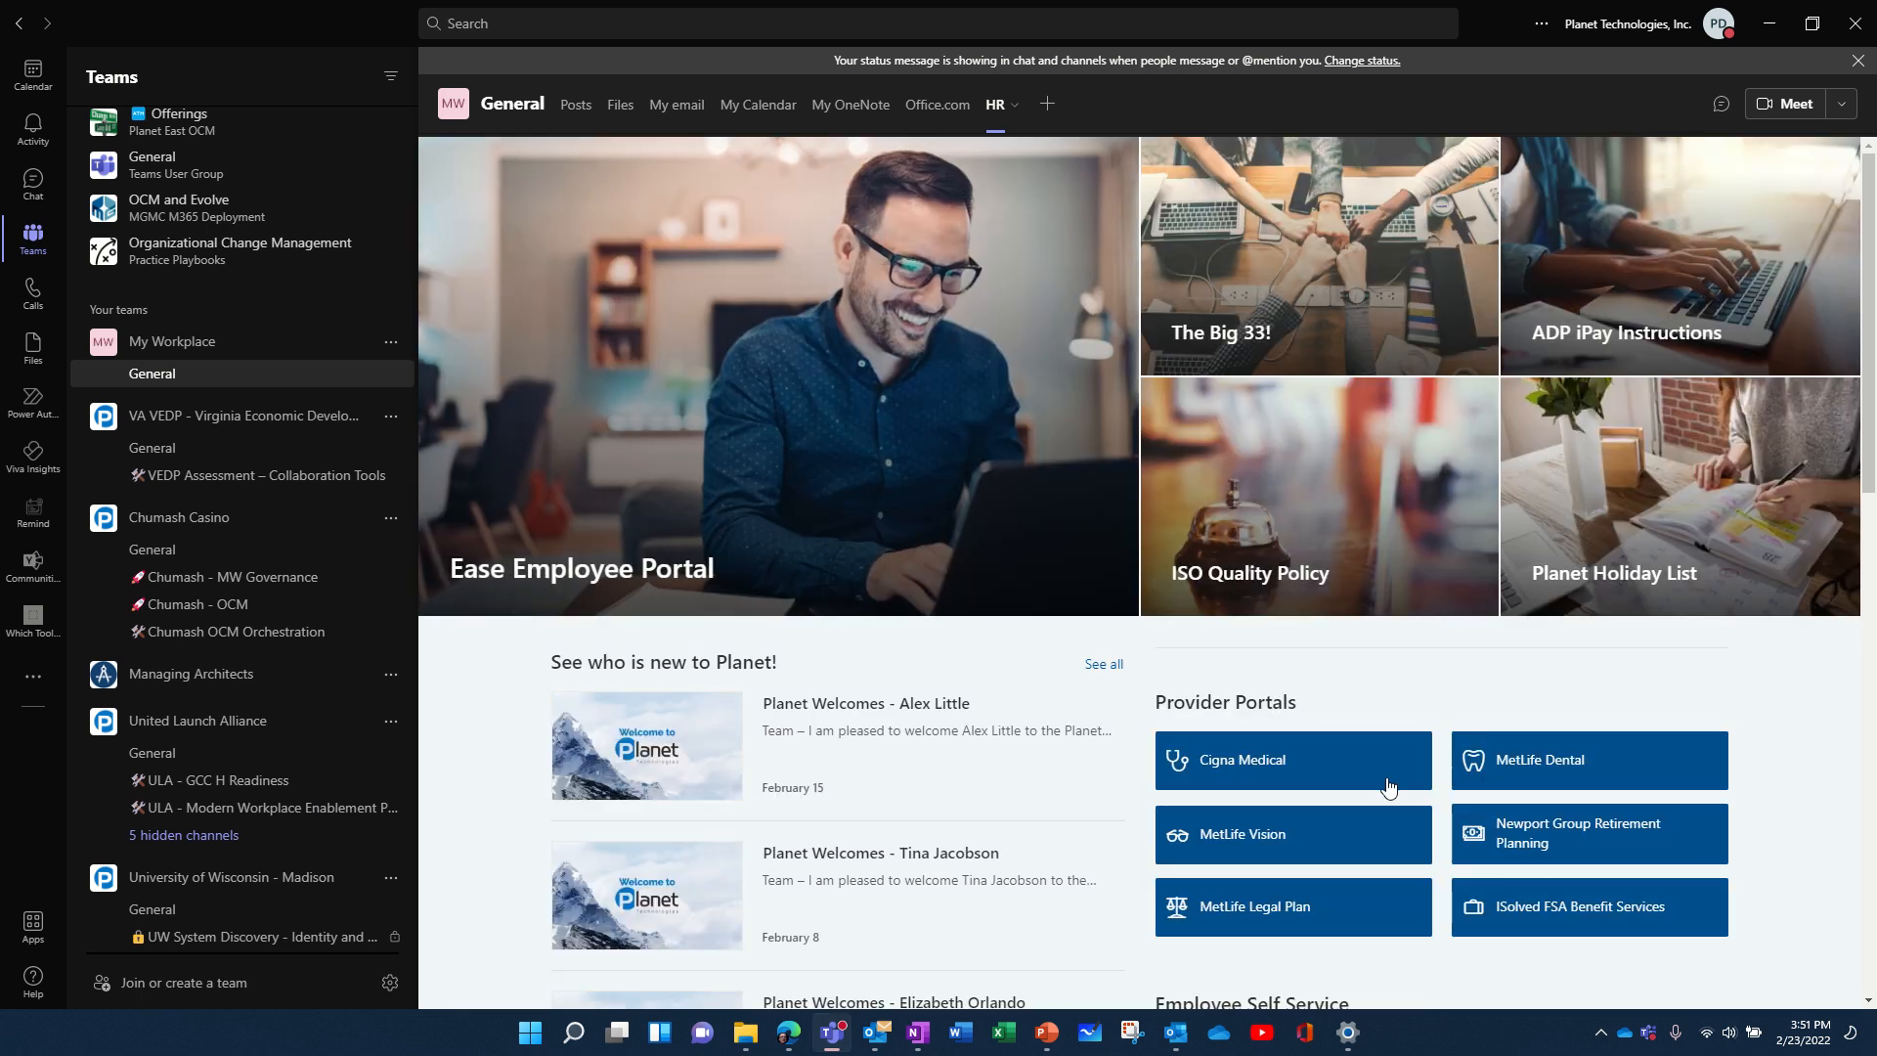
Look through the Human Resources page in the HR tab, and compare it with the same SharePoint page in Edge.
scroll(1391, 780, down, 4)
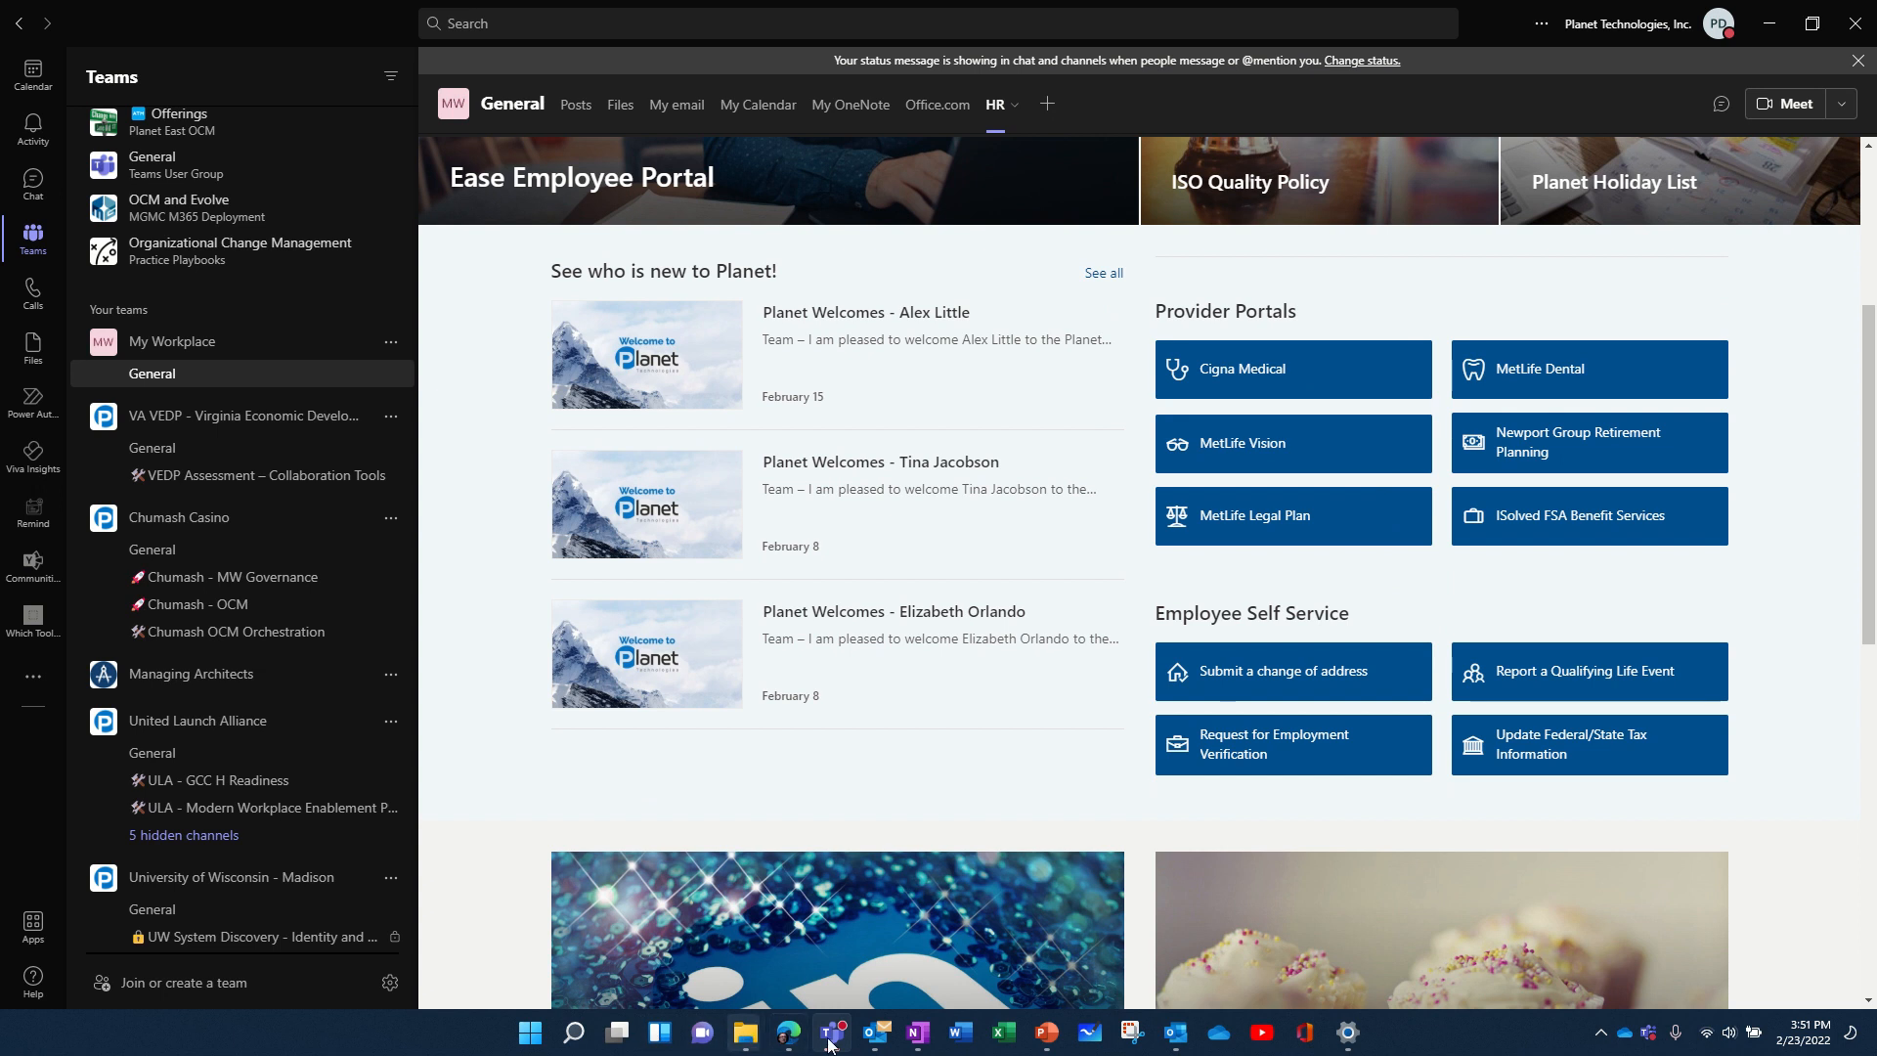
click(787, 1032)
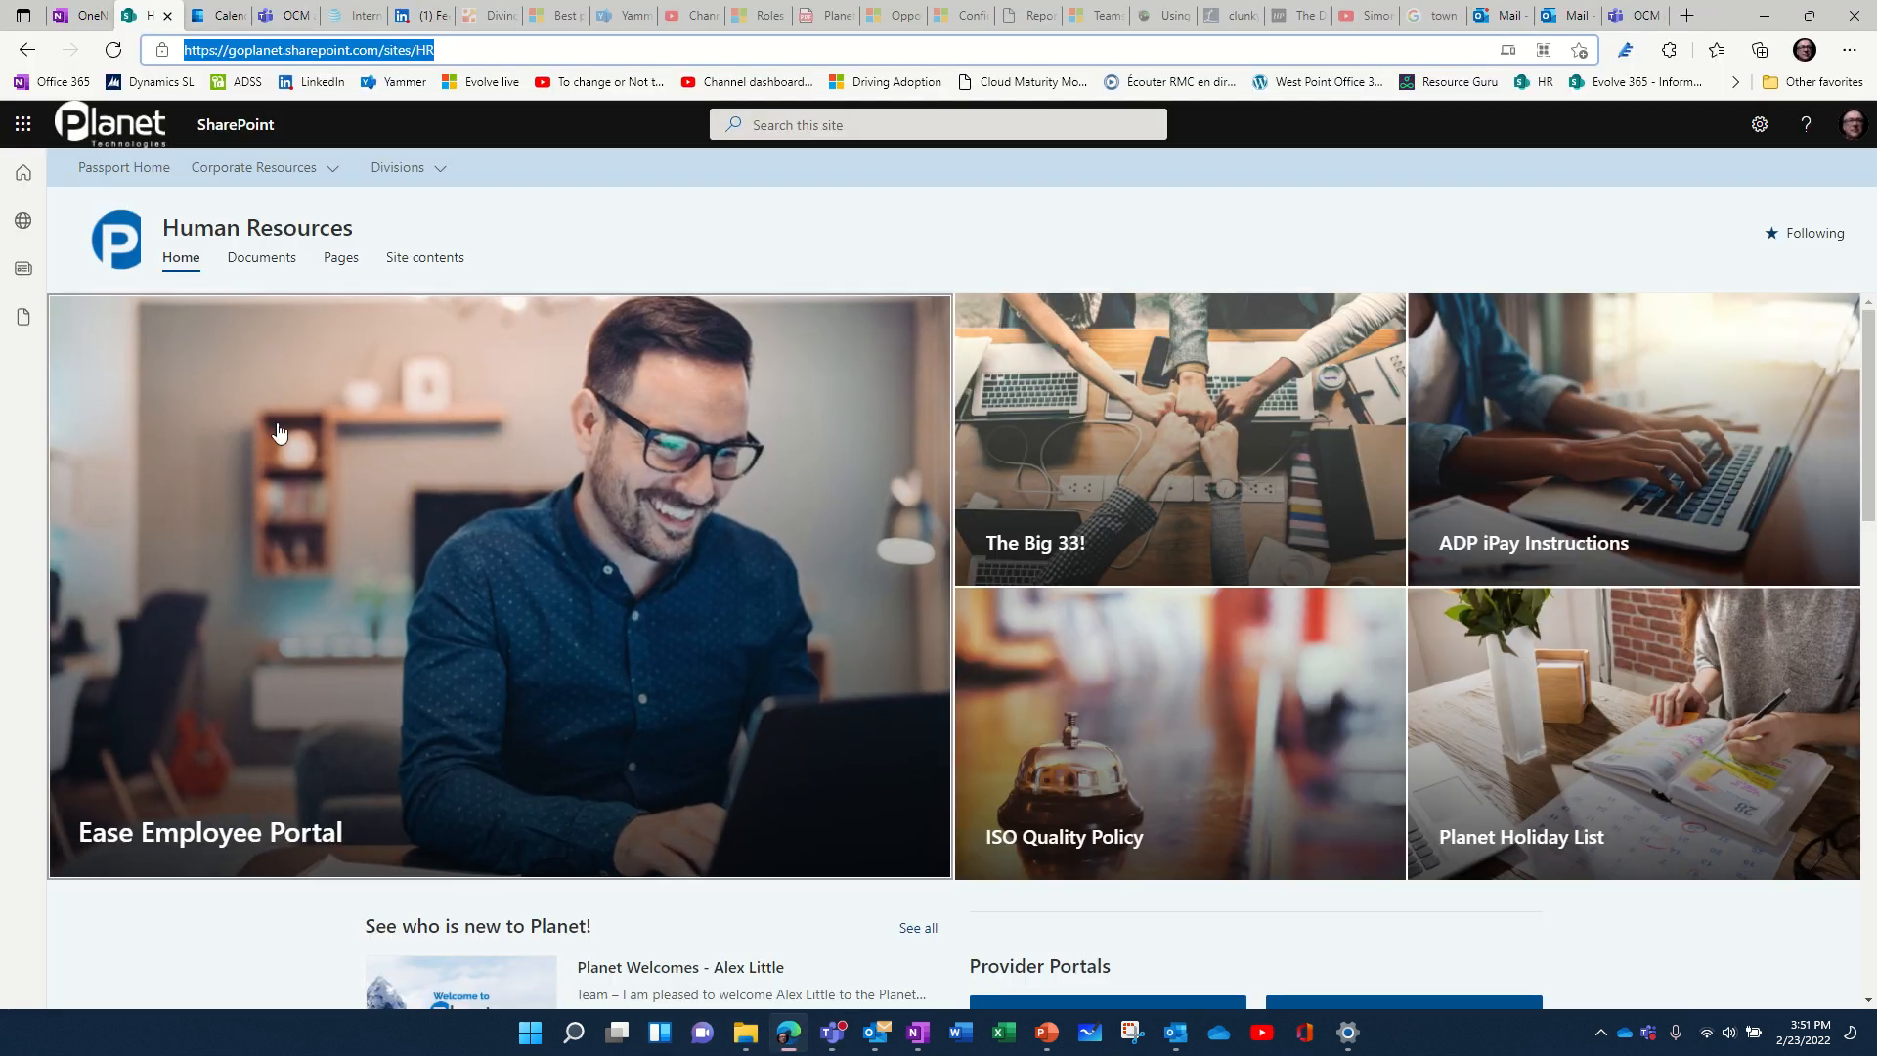
scroll(802, 747, down, 5)
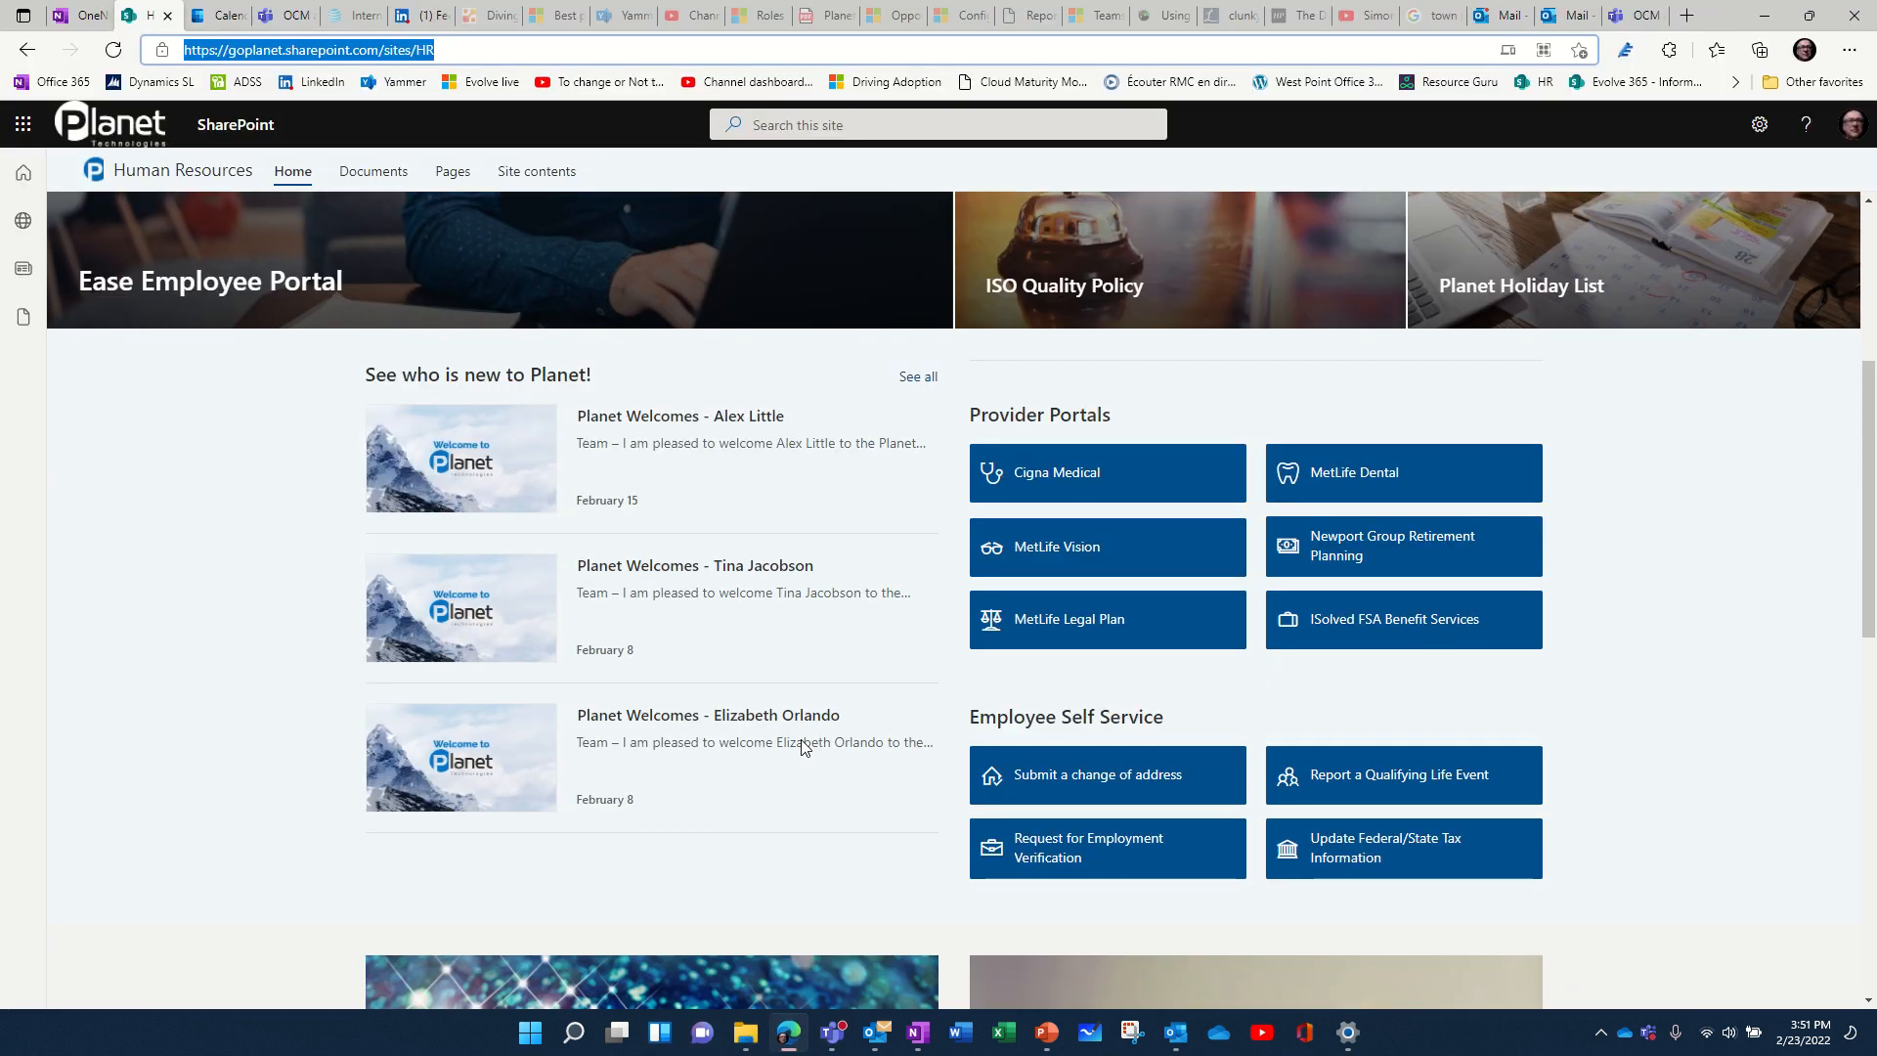
scroll(801, 747, down, 8)
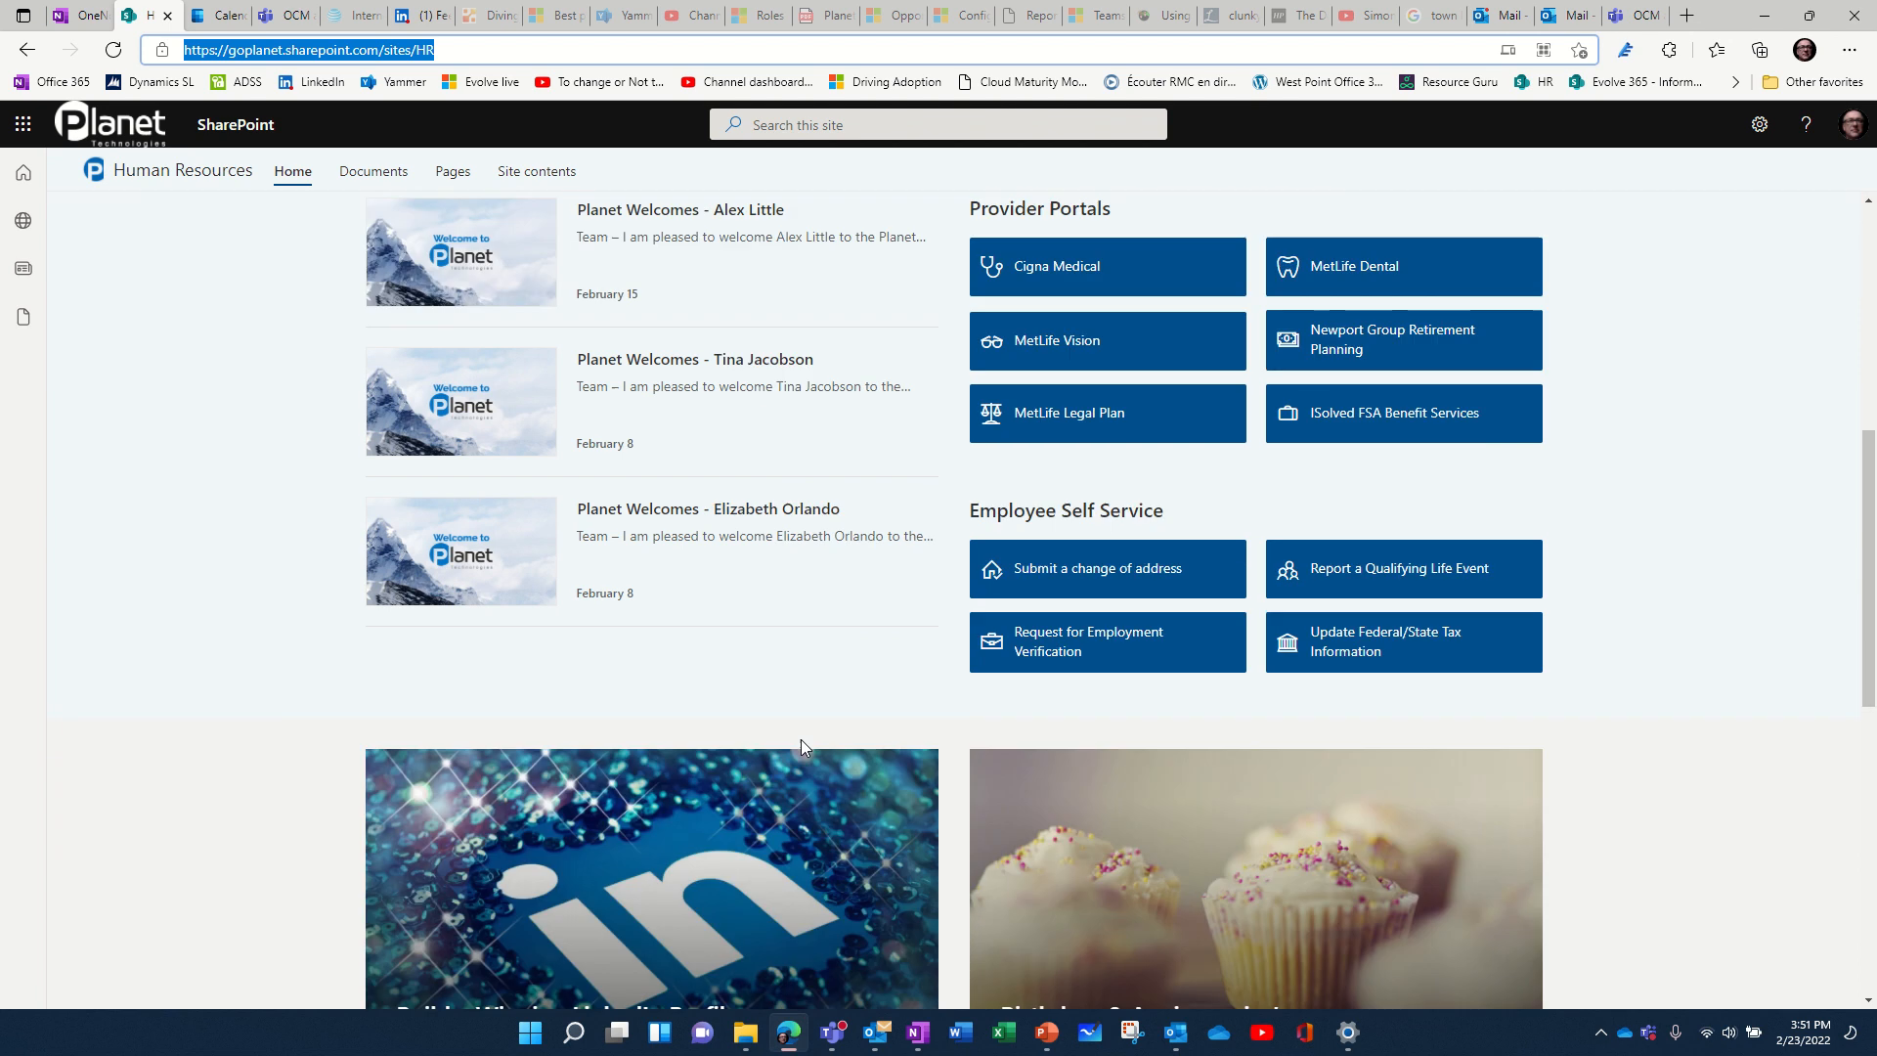
scroll(800, 739, up, 15)
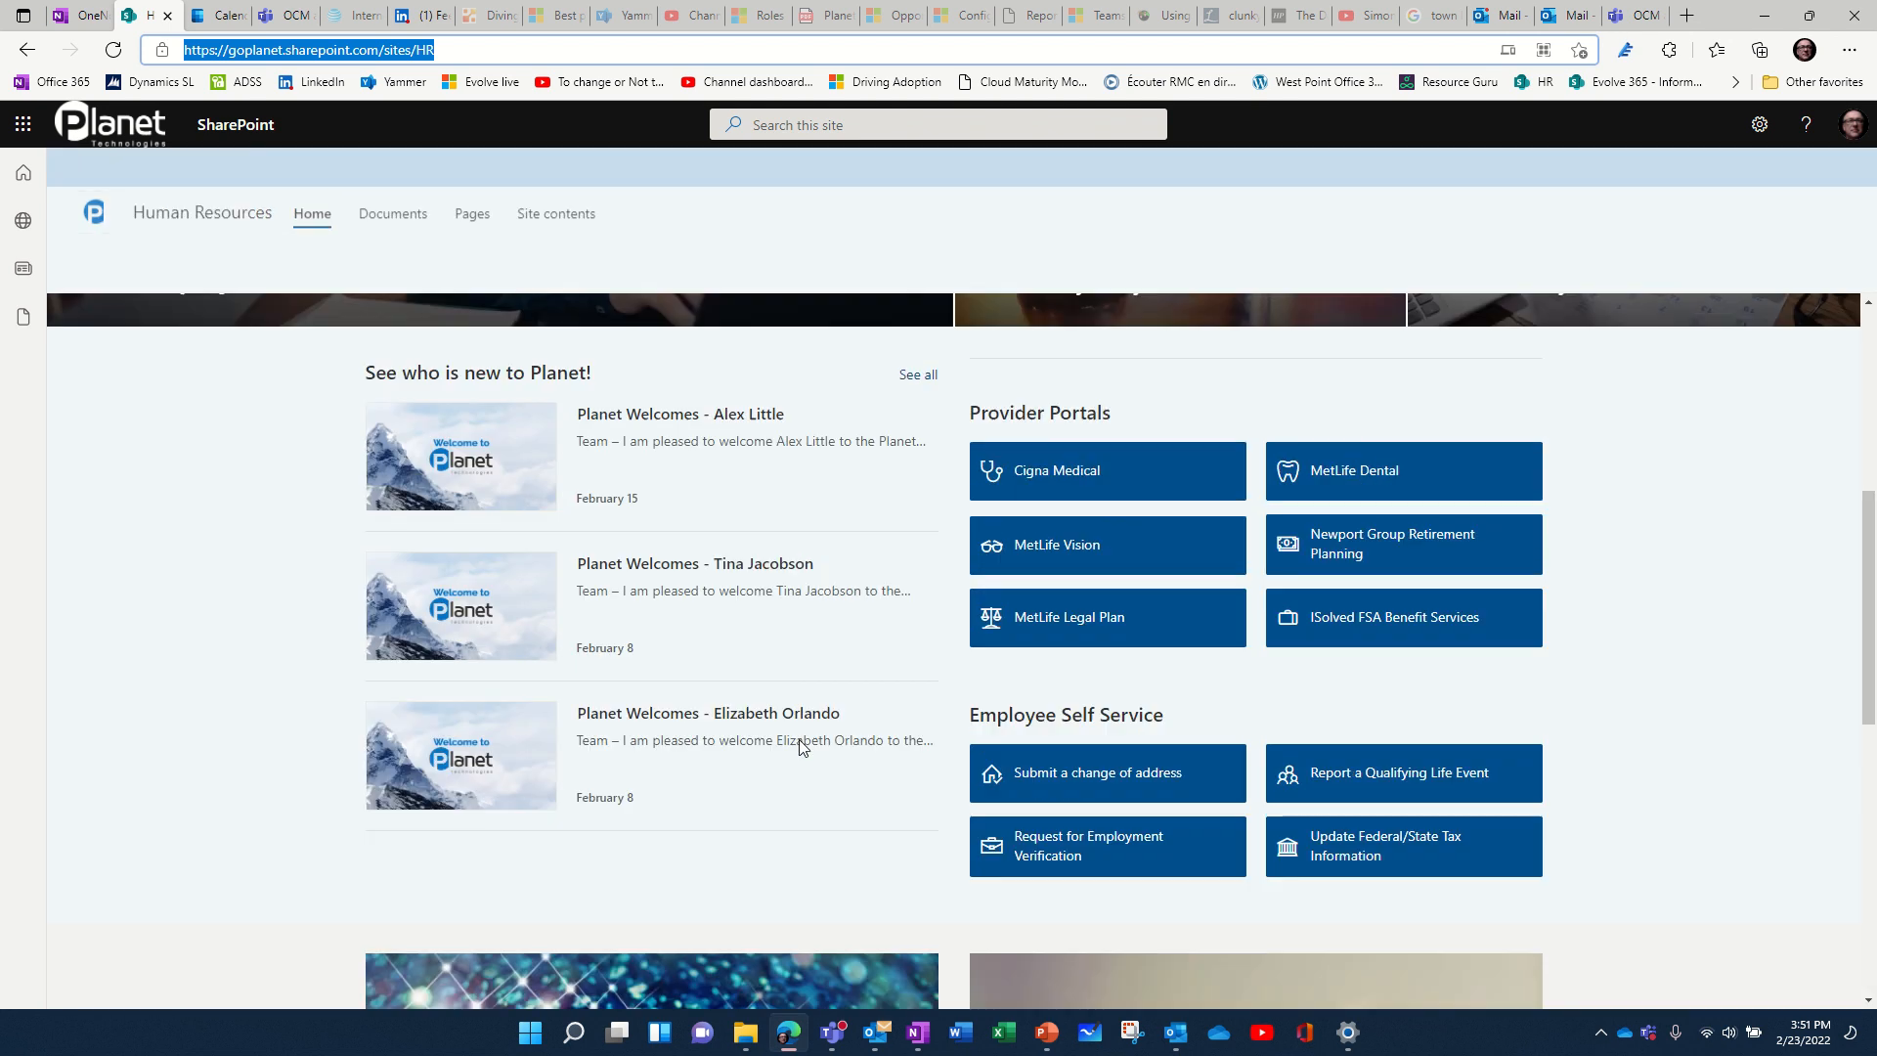
scroll(799, 741, down, 3)
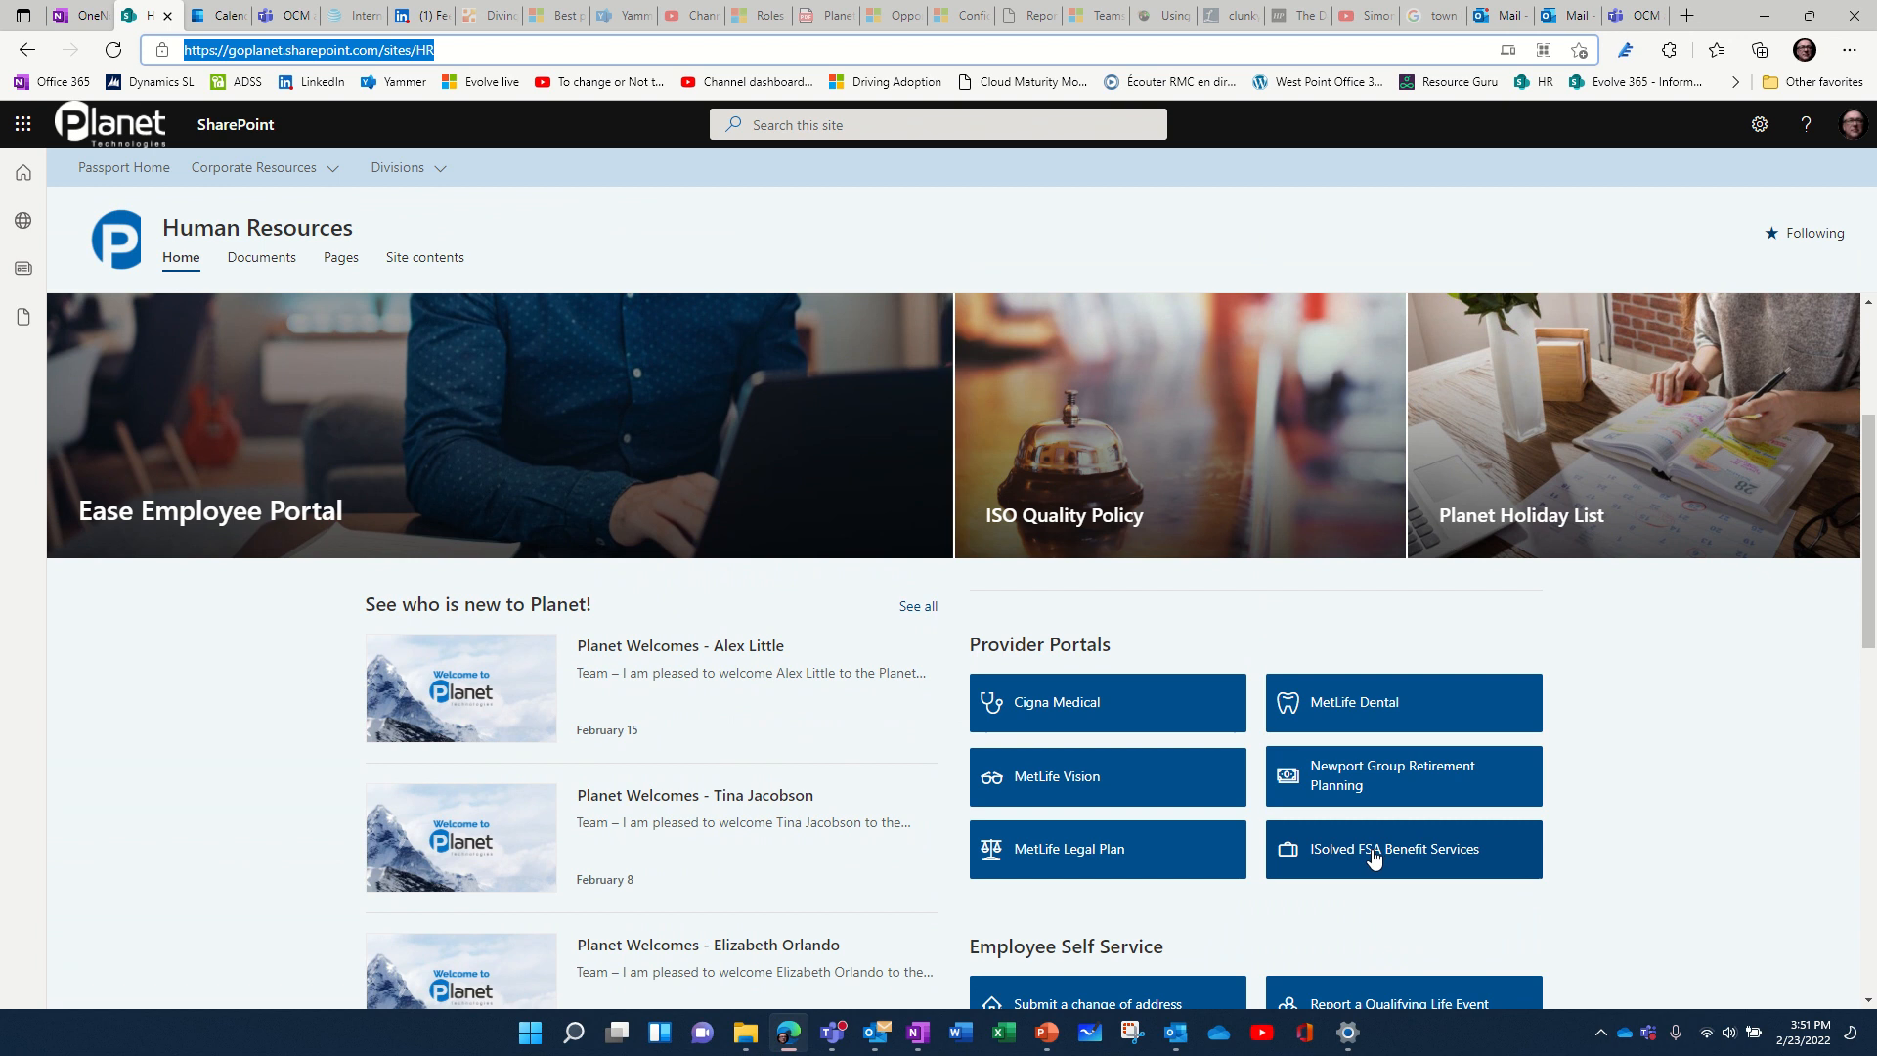
scroll(1368, 858, down, 2)
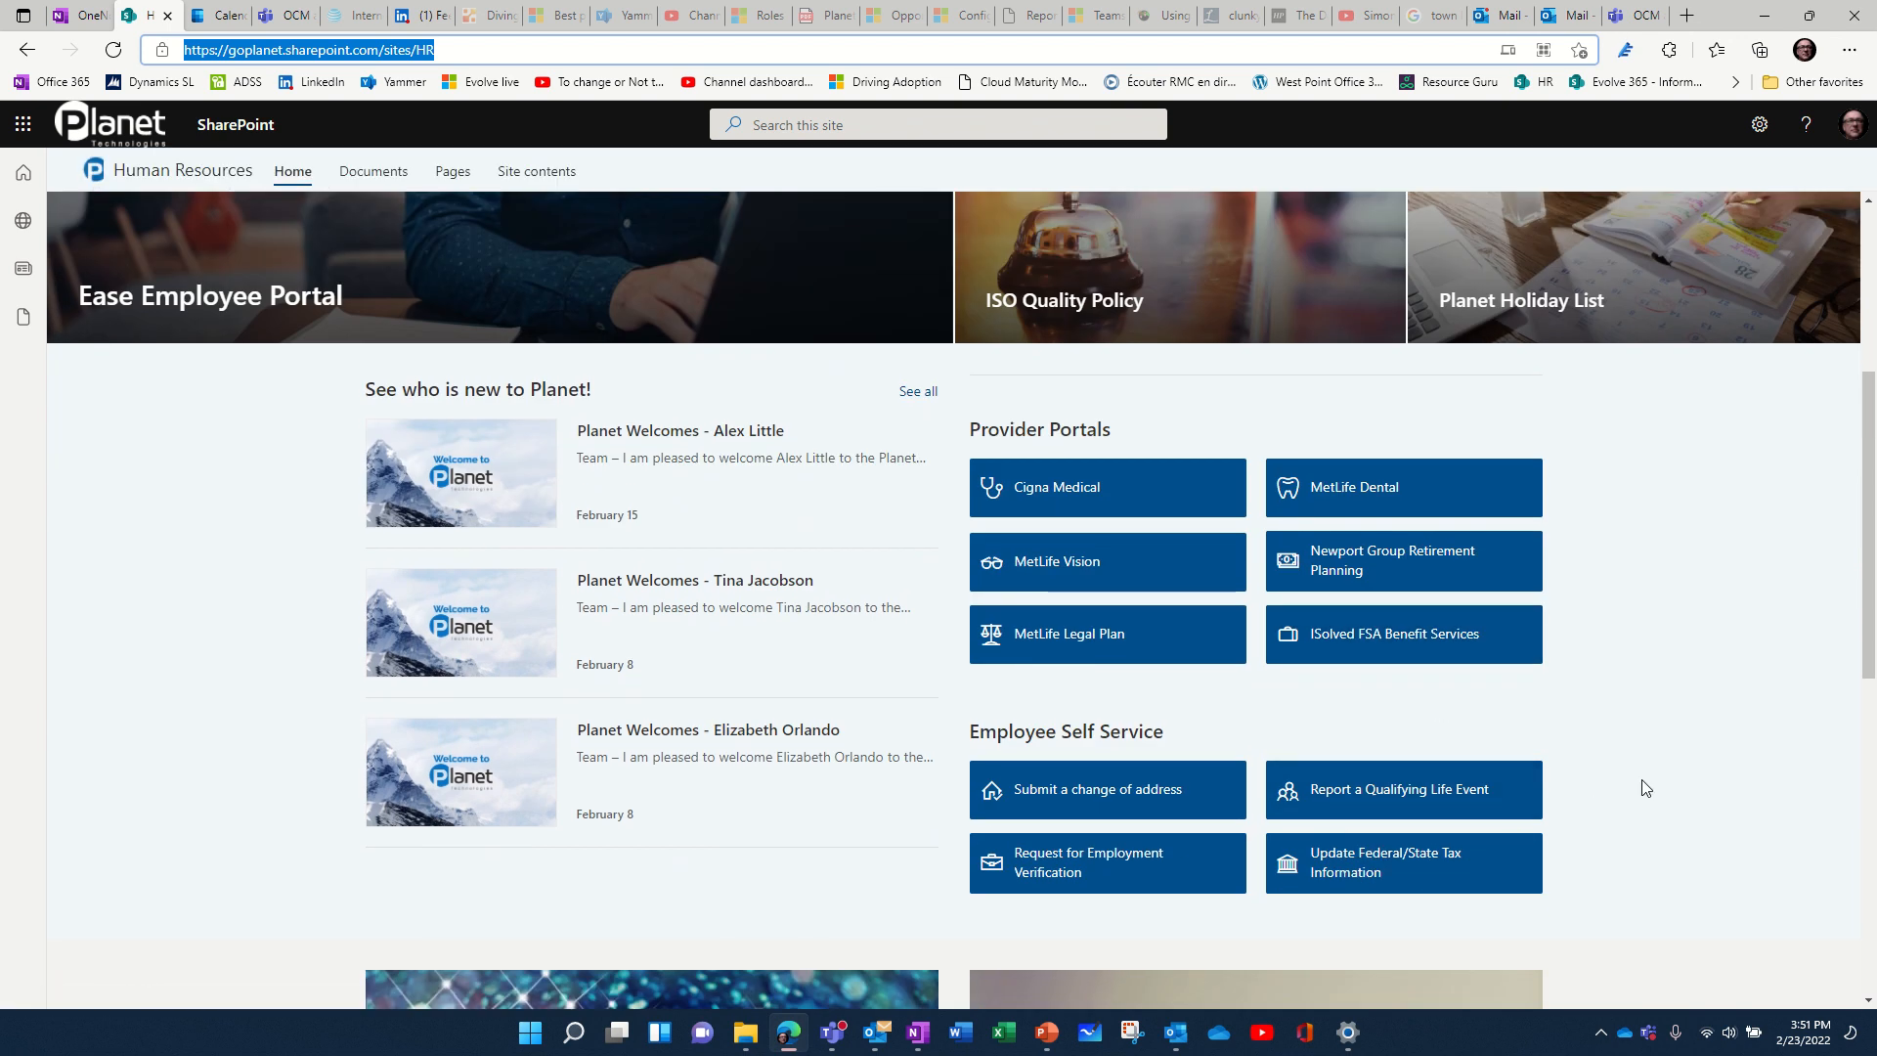
scroll(1642, 787, up, 5)
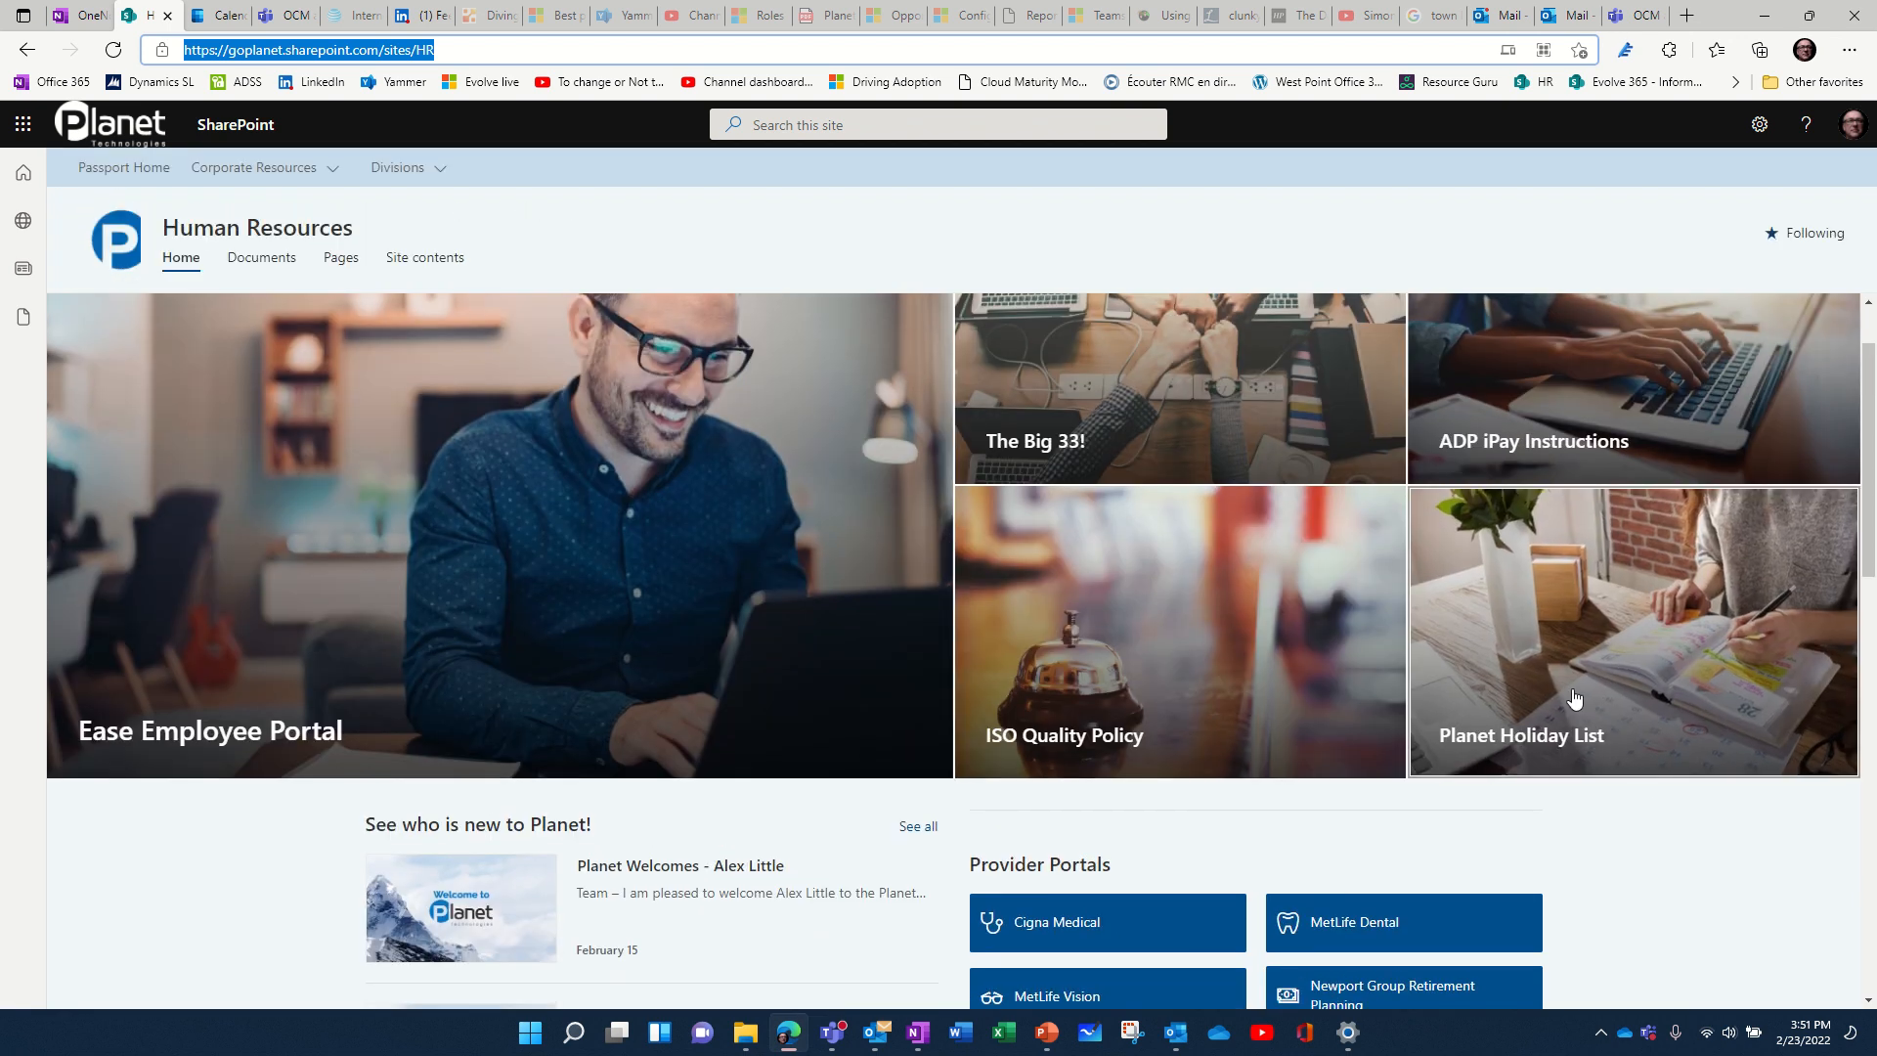
Open the Planet Holiday List from the Human Resources site, copy its web address, and switch back to Teams.
click(1574, 713)
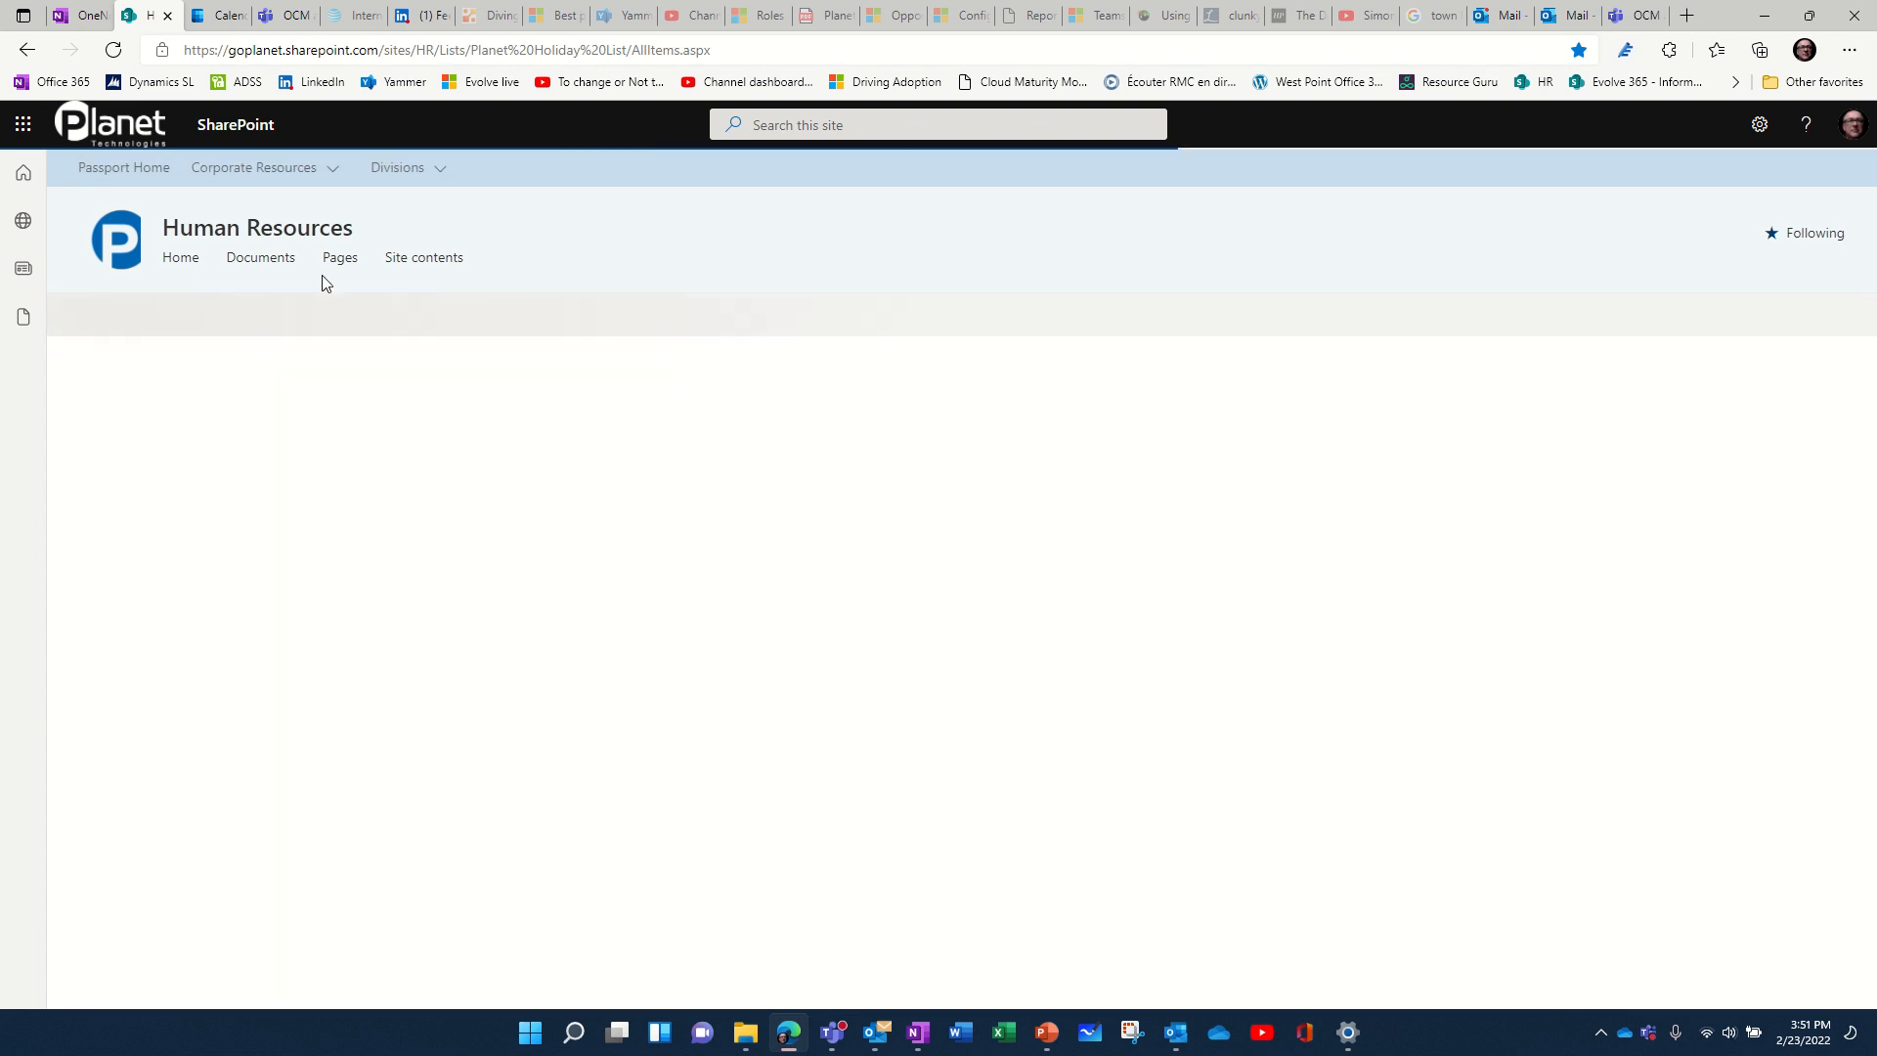
click(392, 48)
key(ctrl+c)
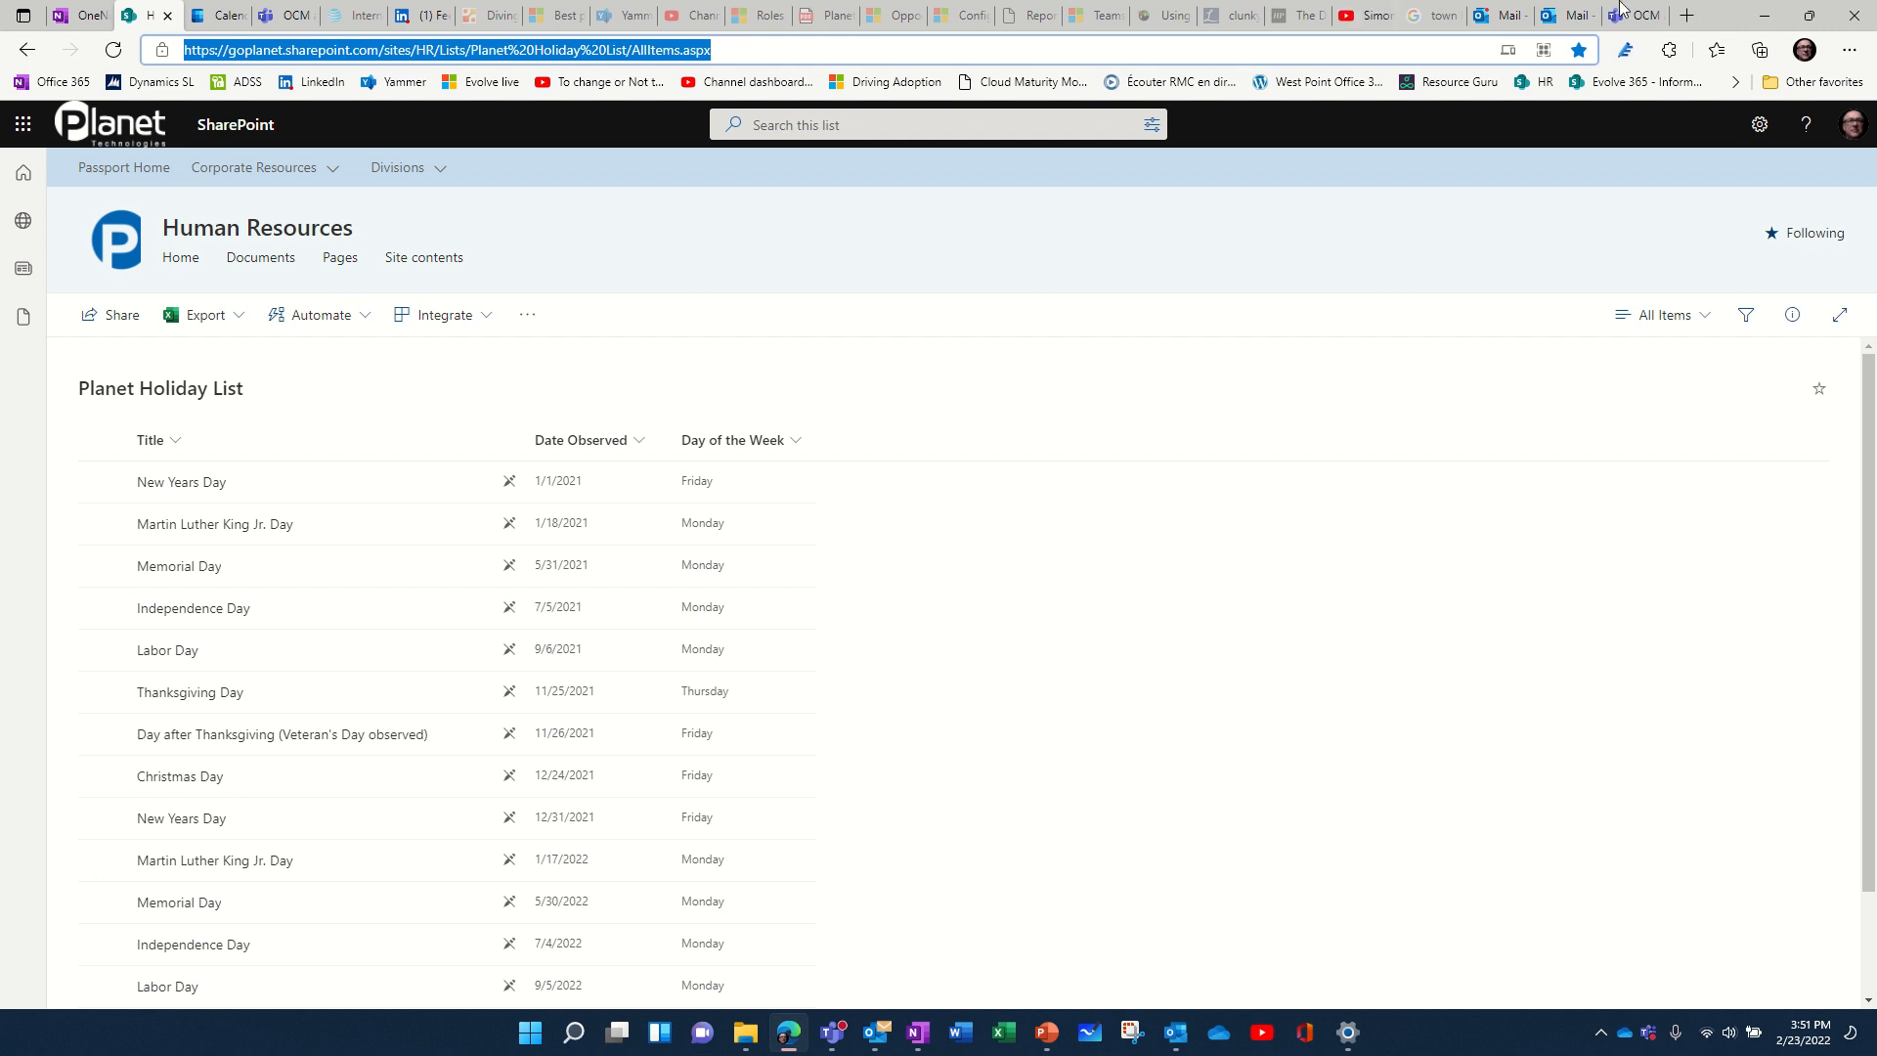
click(1764, 13)
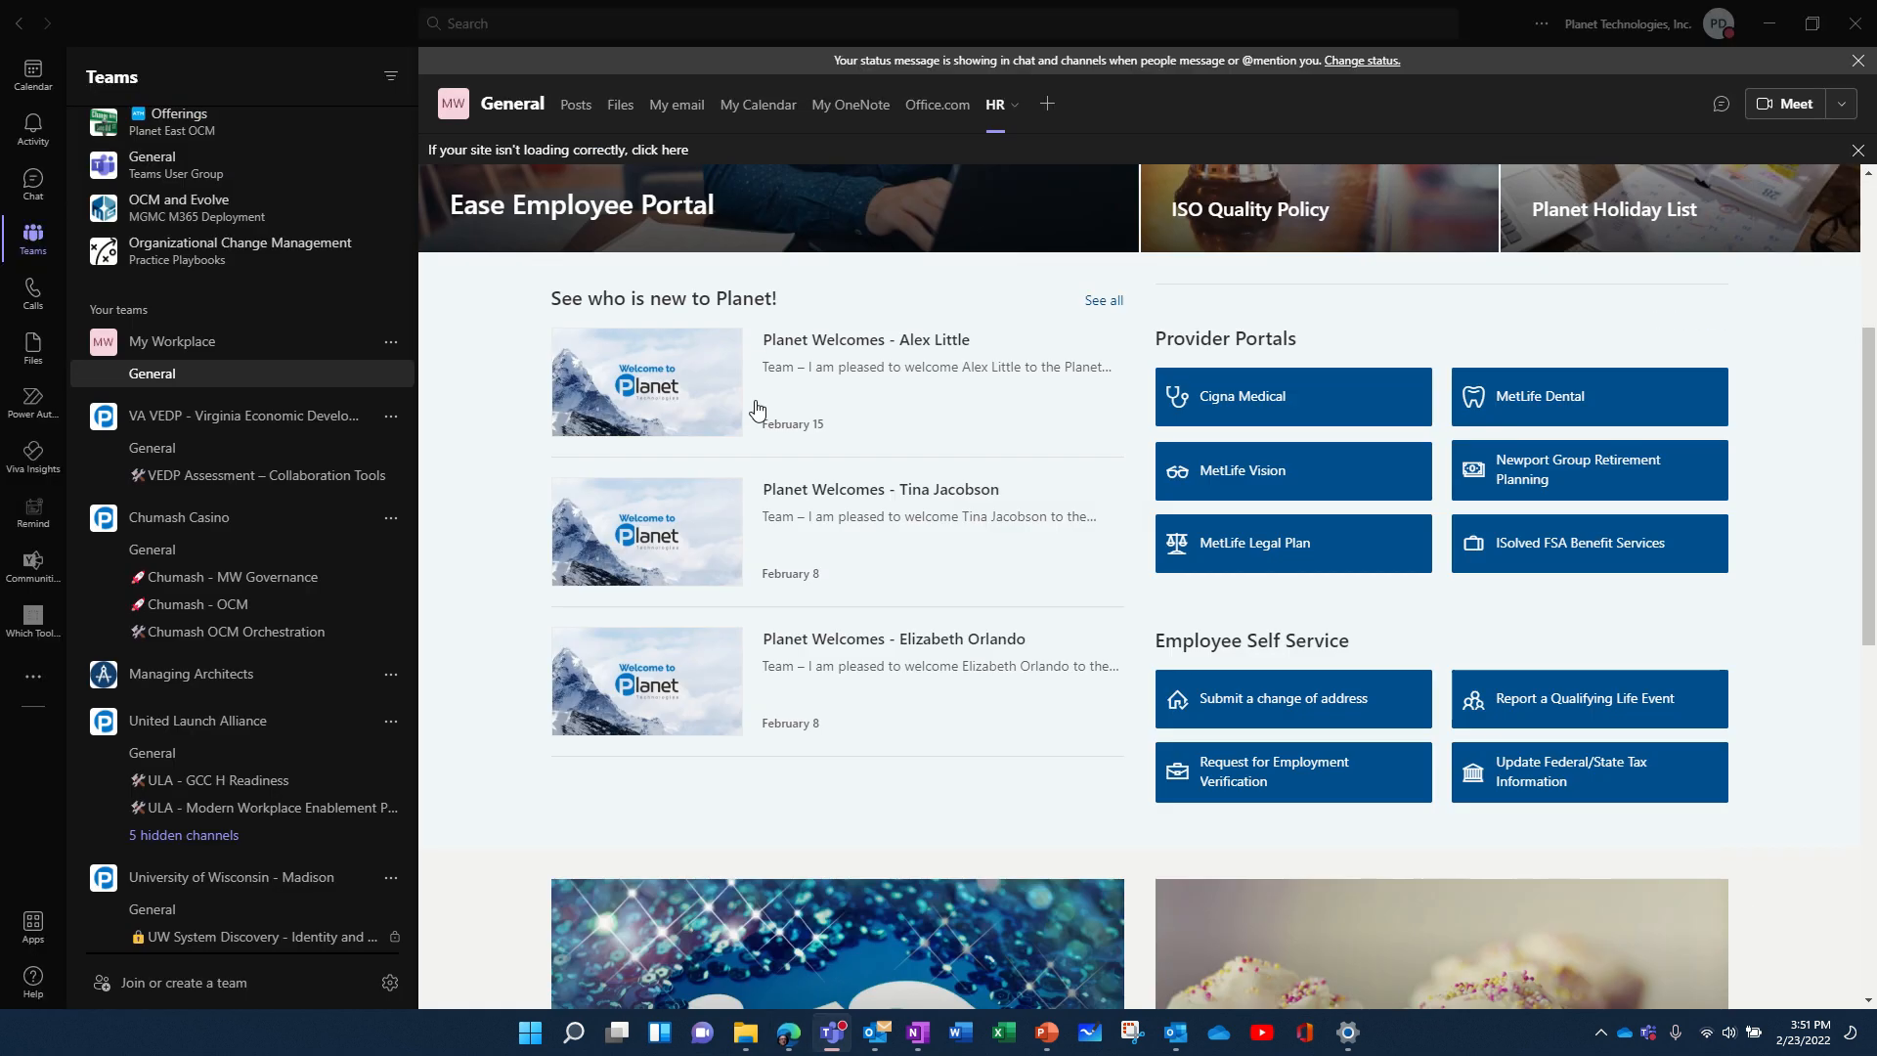
click(1048, 105)
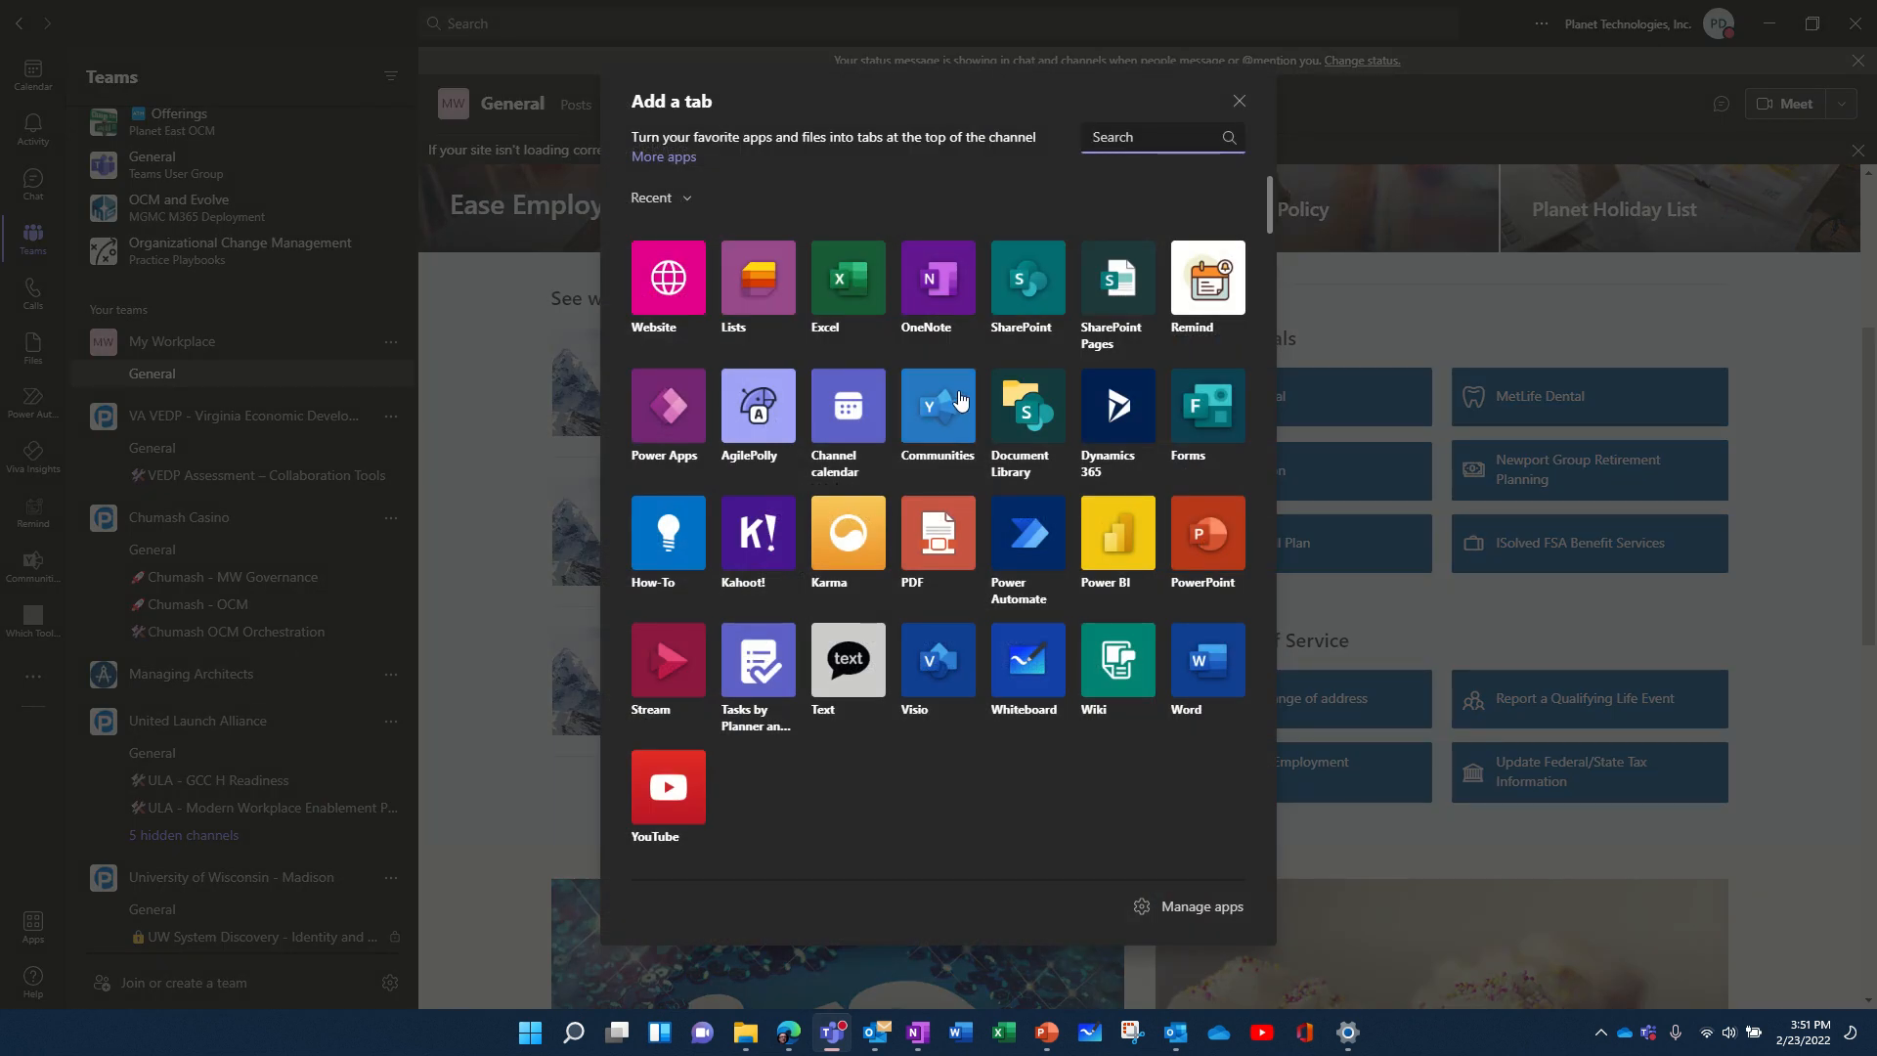
click(1022, 284)
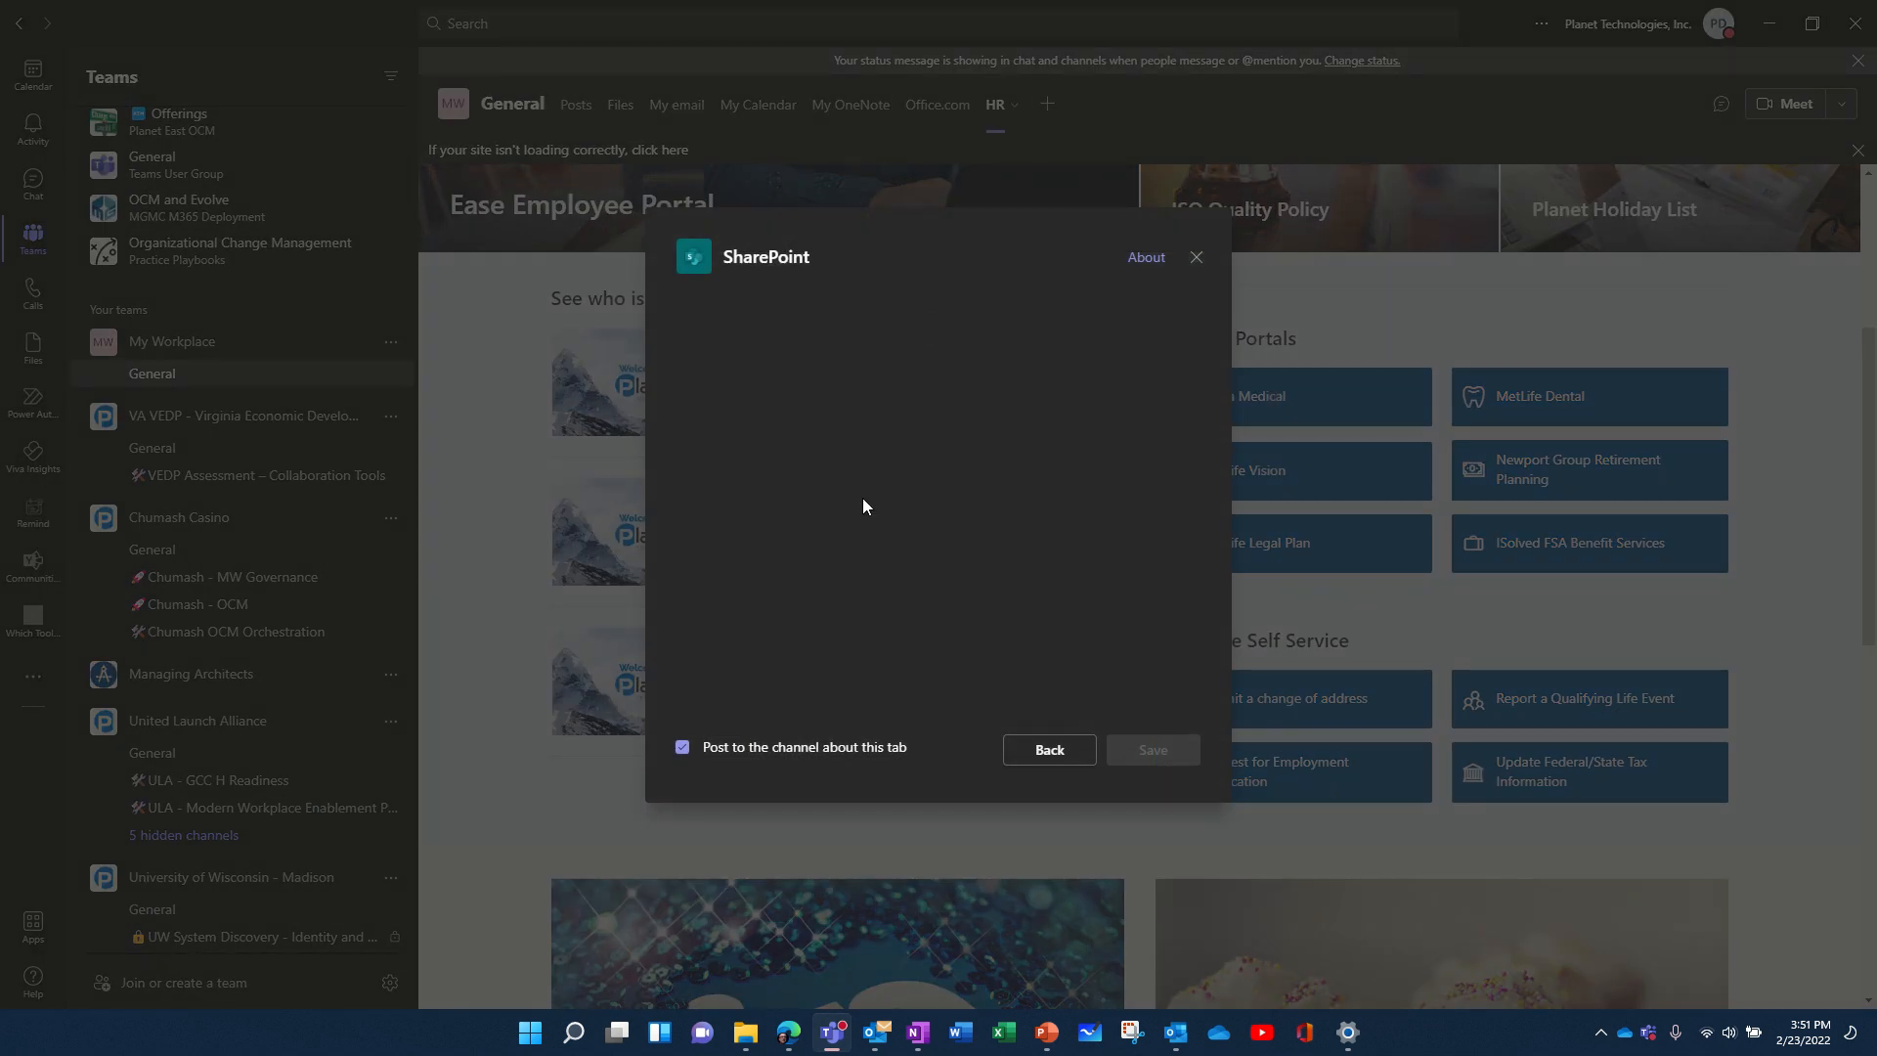
click(728, 749)
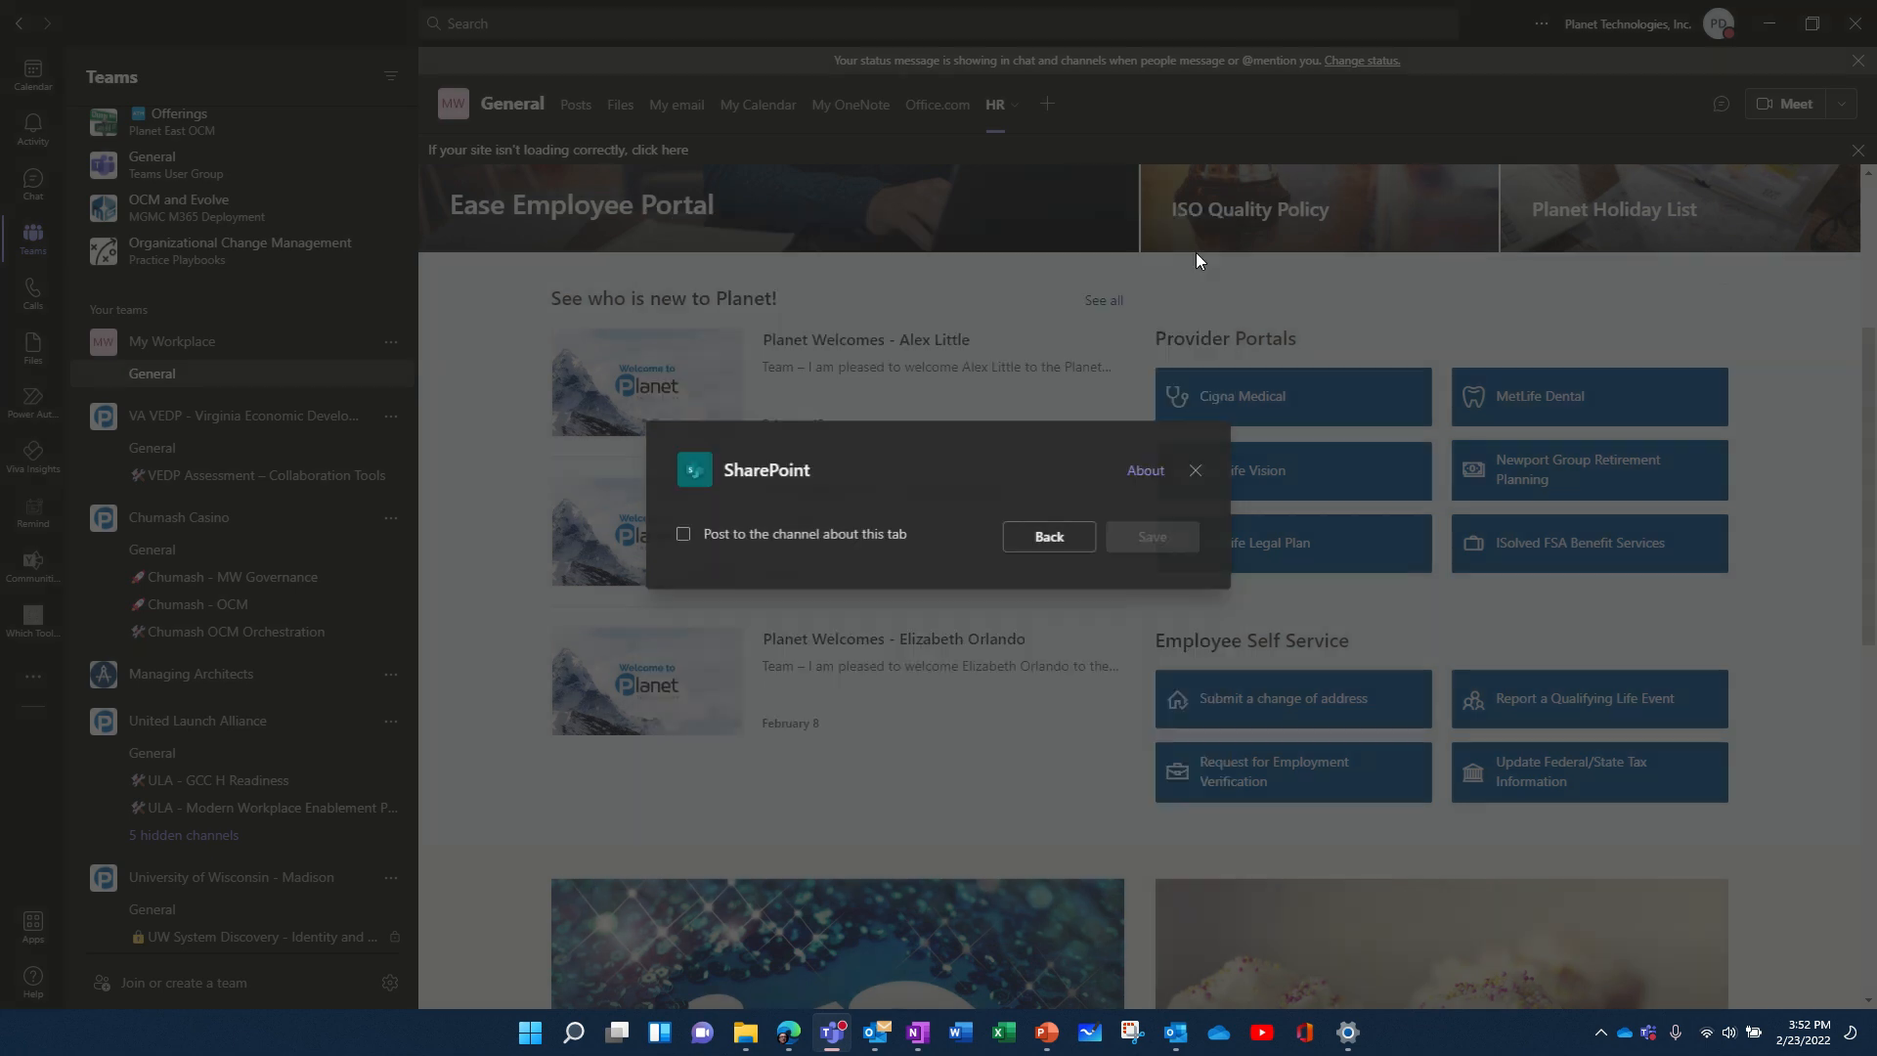
click(1196, 256)
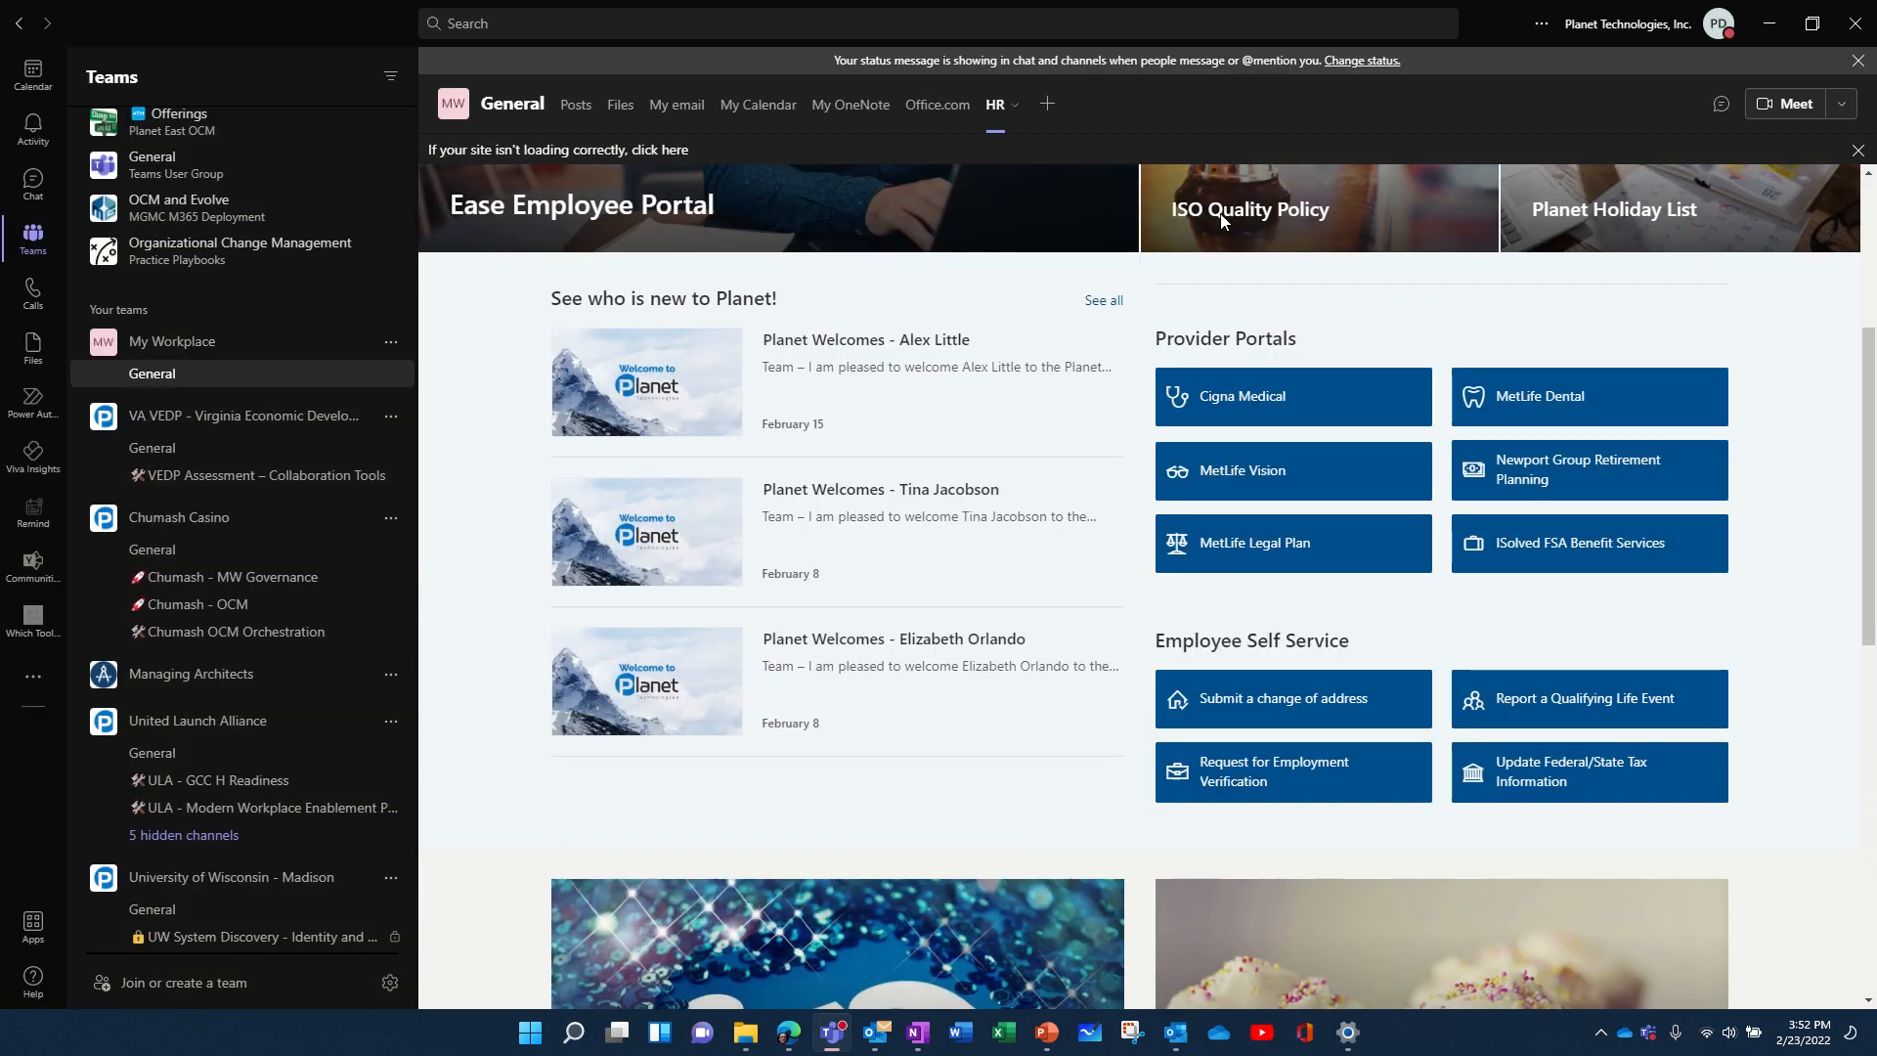
click(1047, 104)
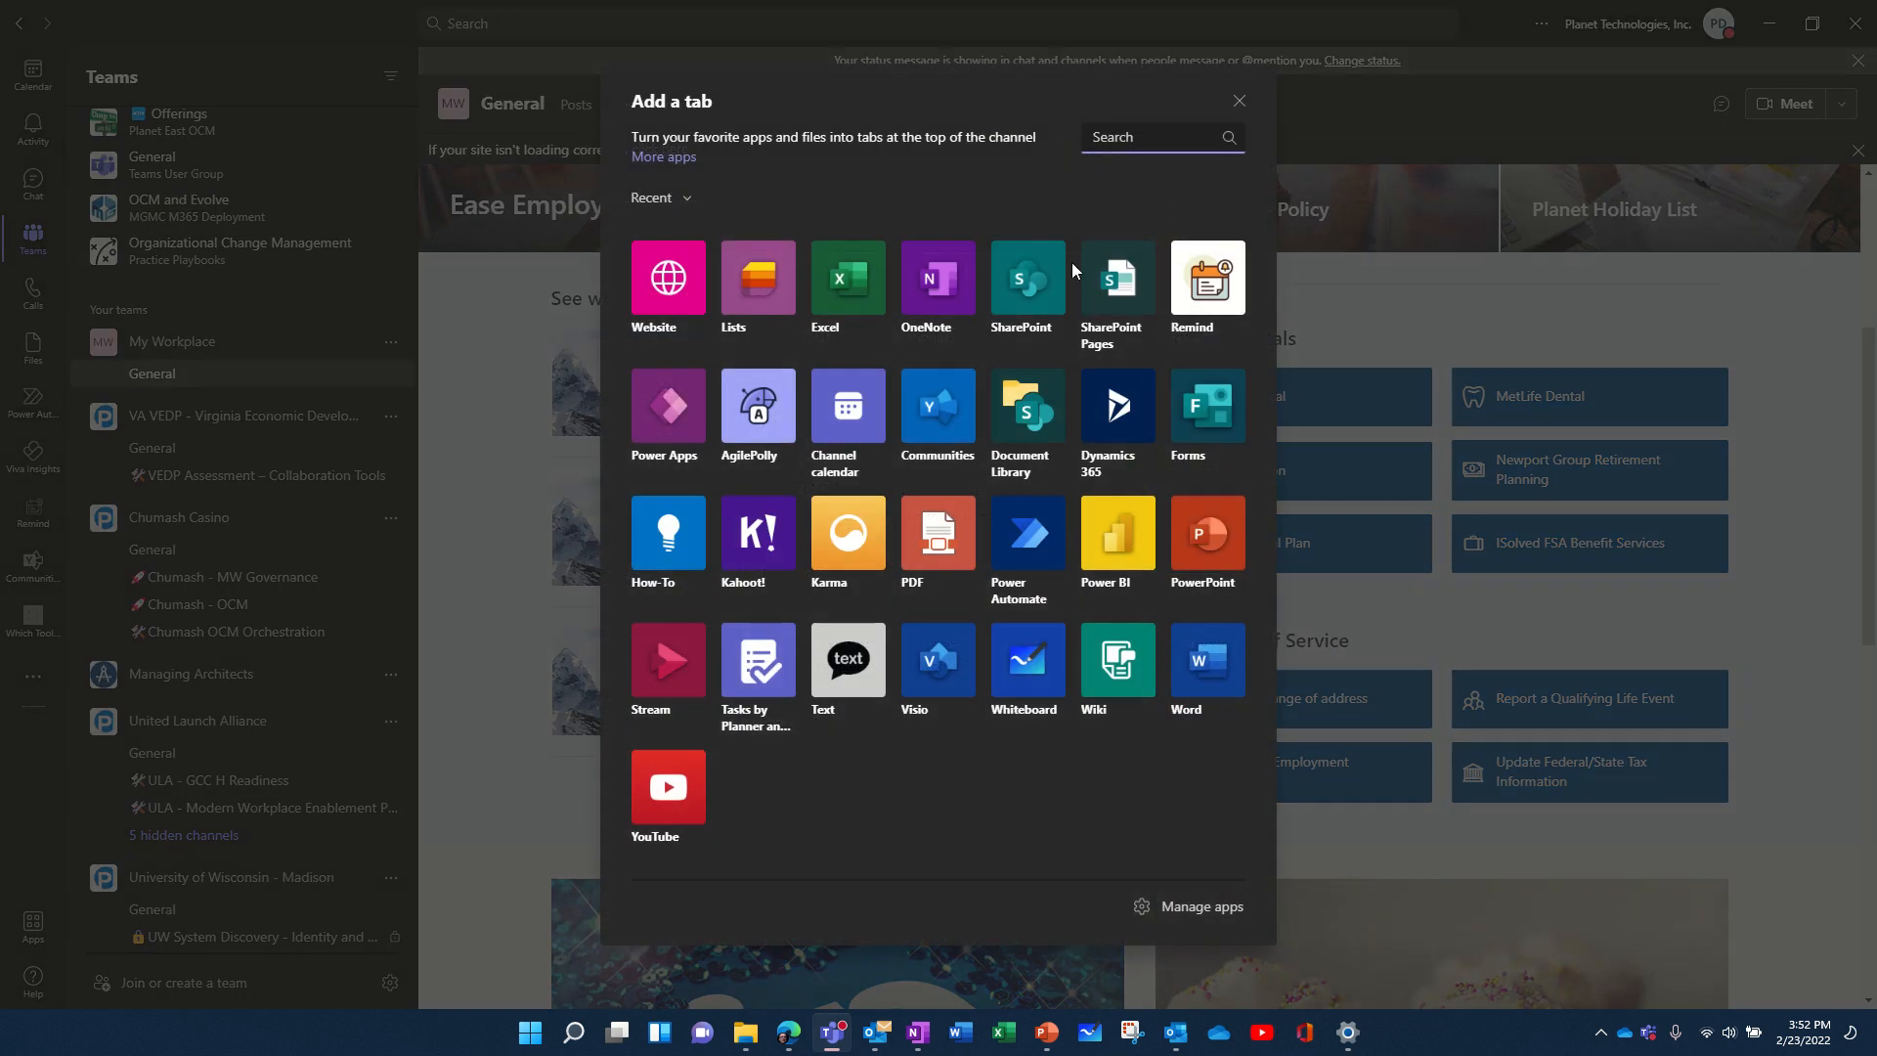
click(1117, 283)
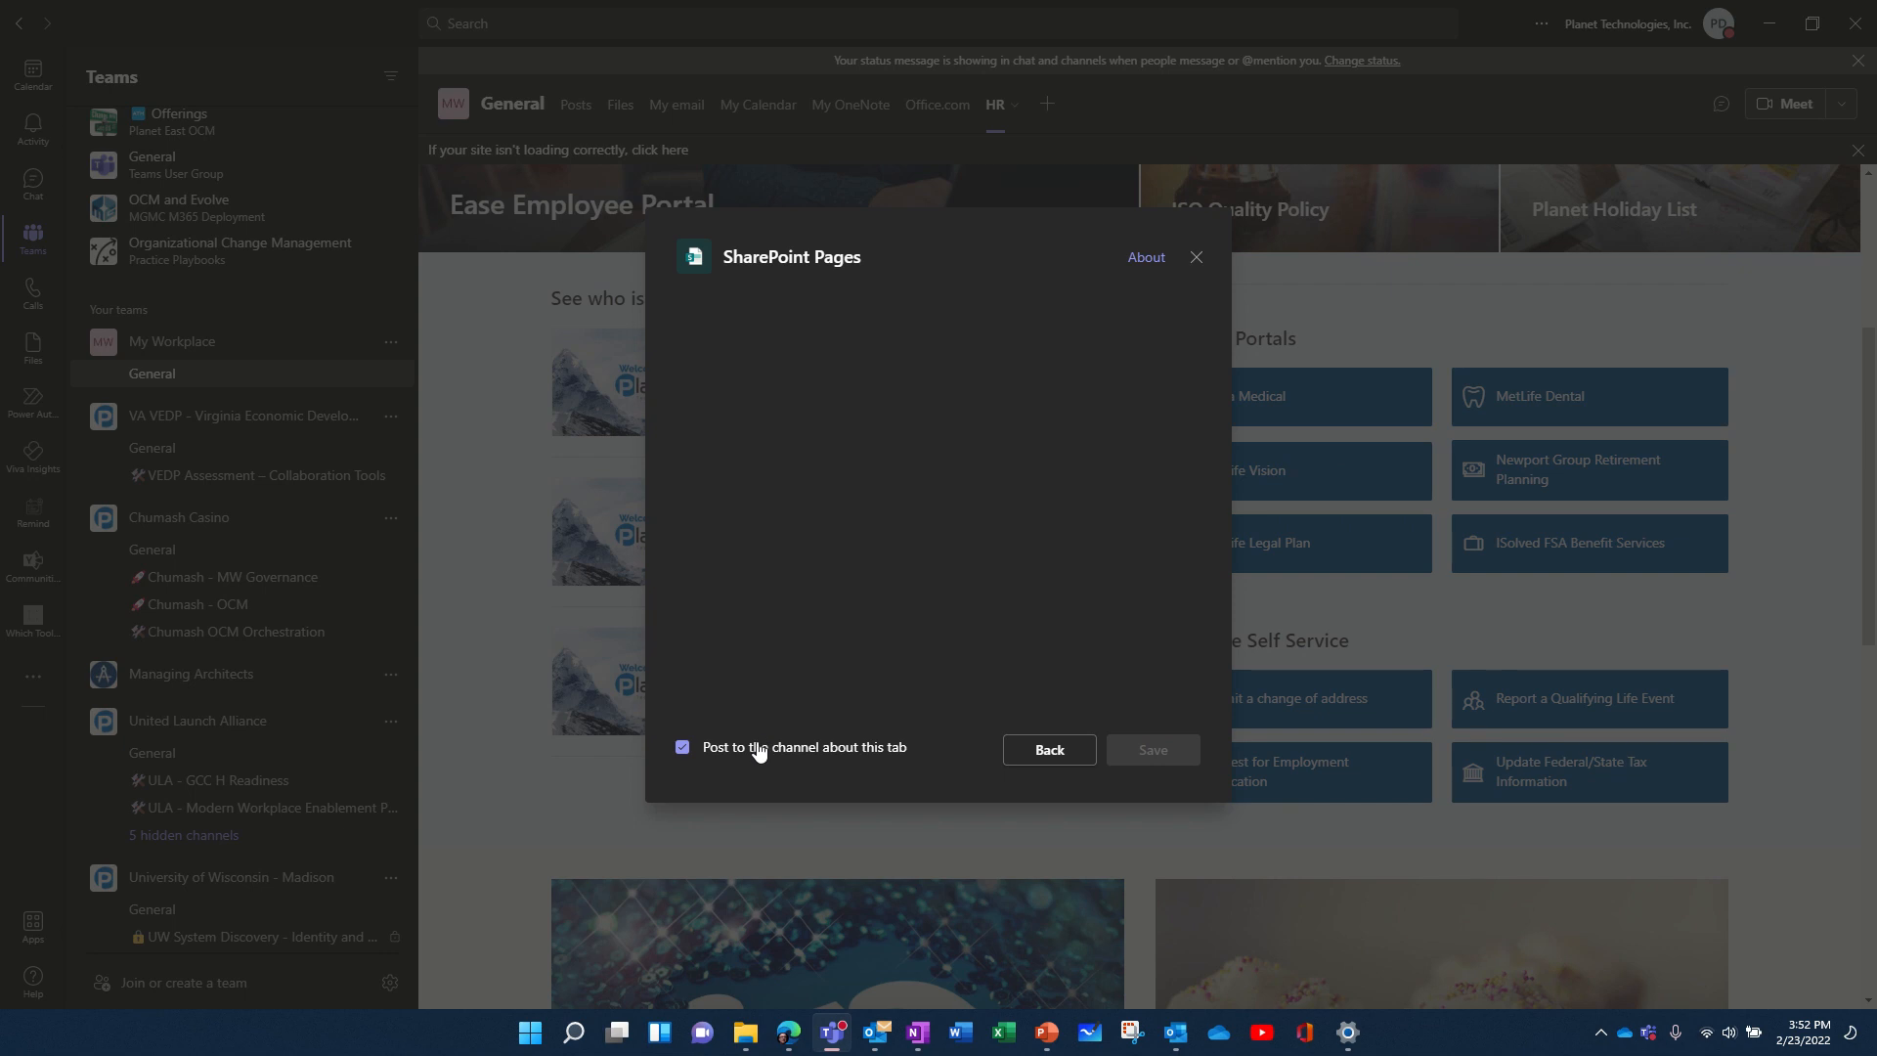
click(759, 749)
click(1195, 258)
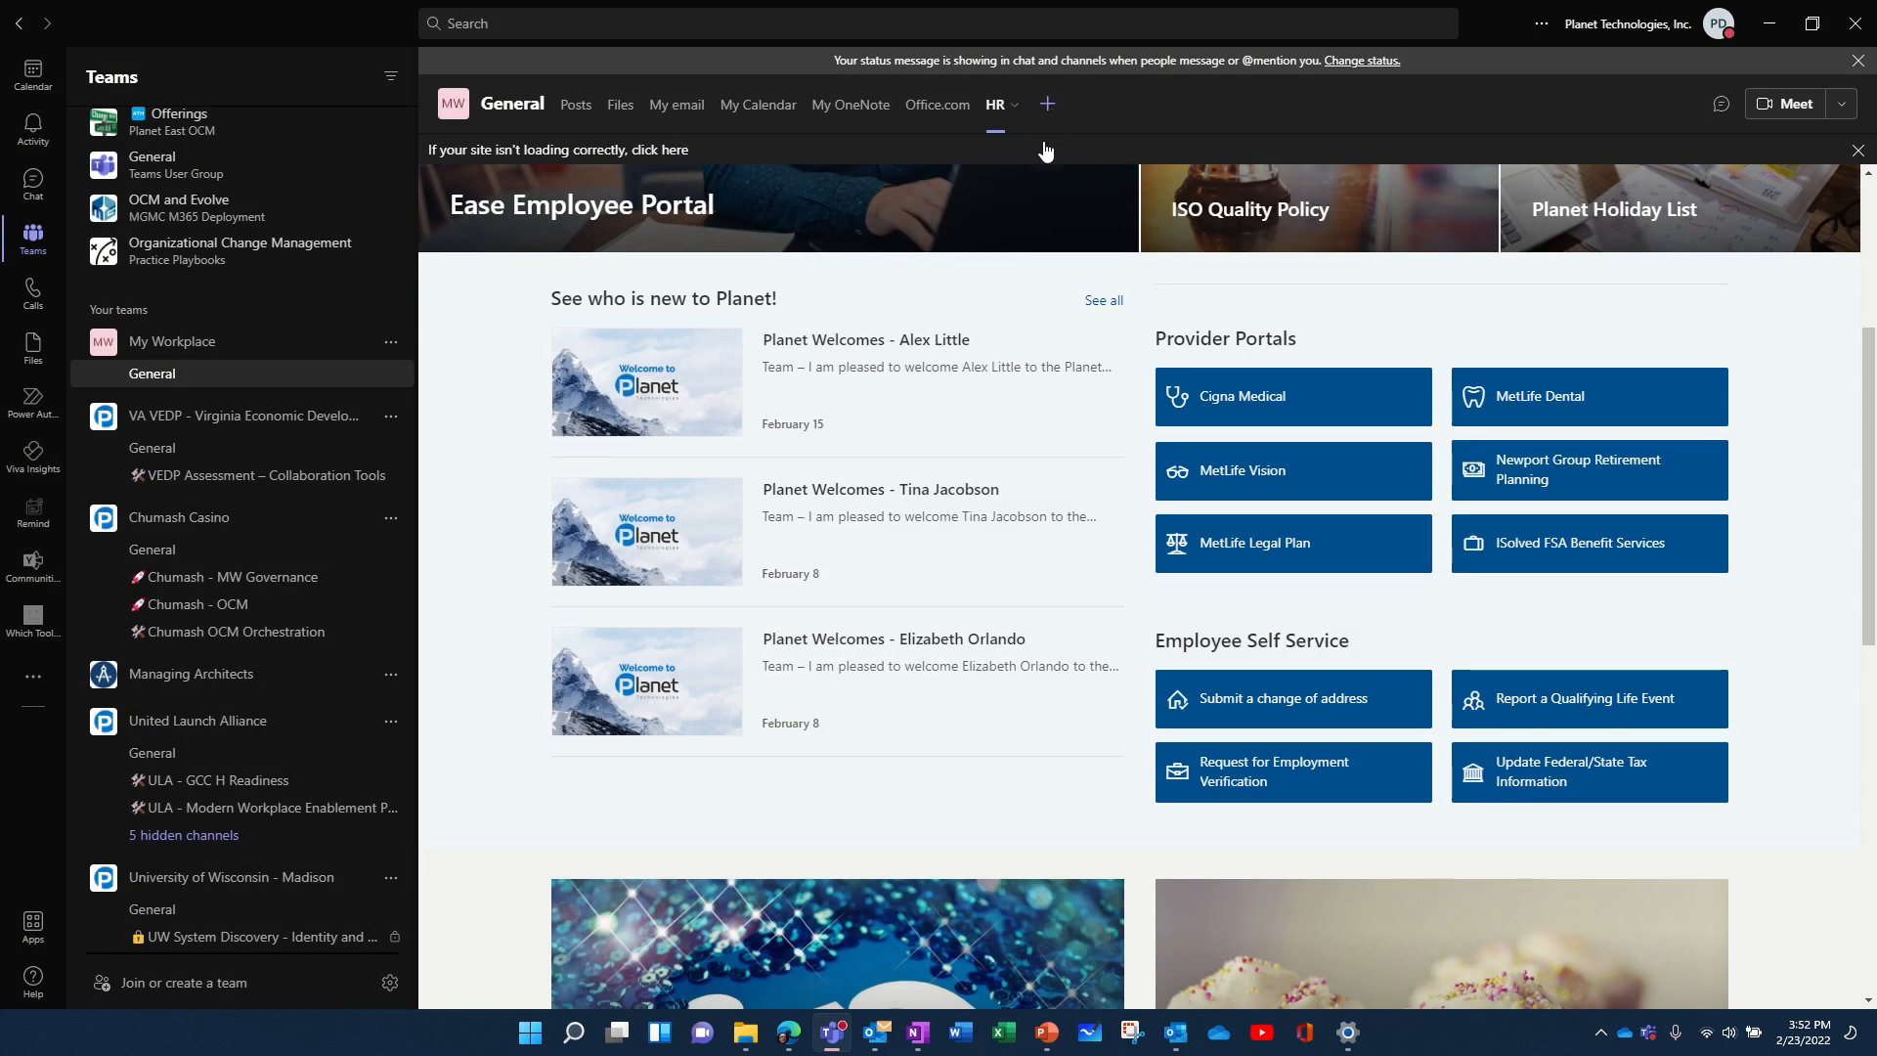
Add a Website tab named Holliday with the copied Planet Holiday List address to the General channel, without posting about it.
click(1047, 104)
click(669, 281)
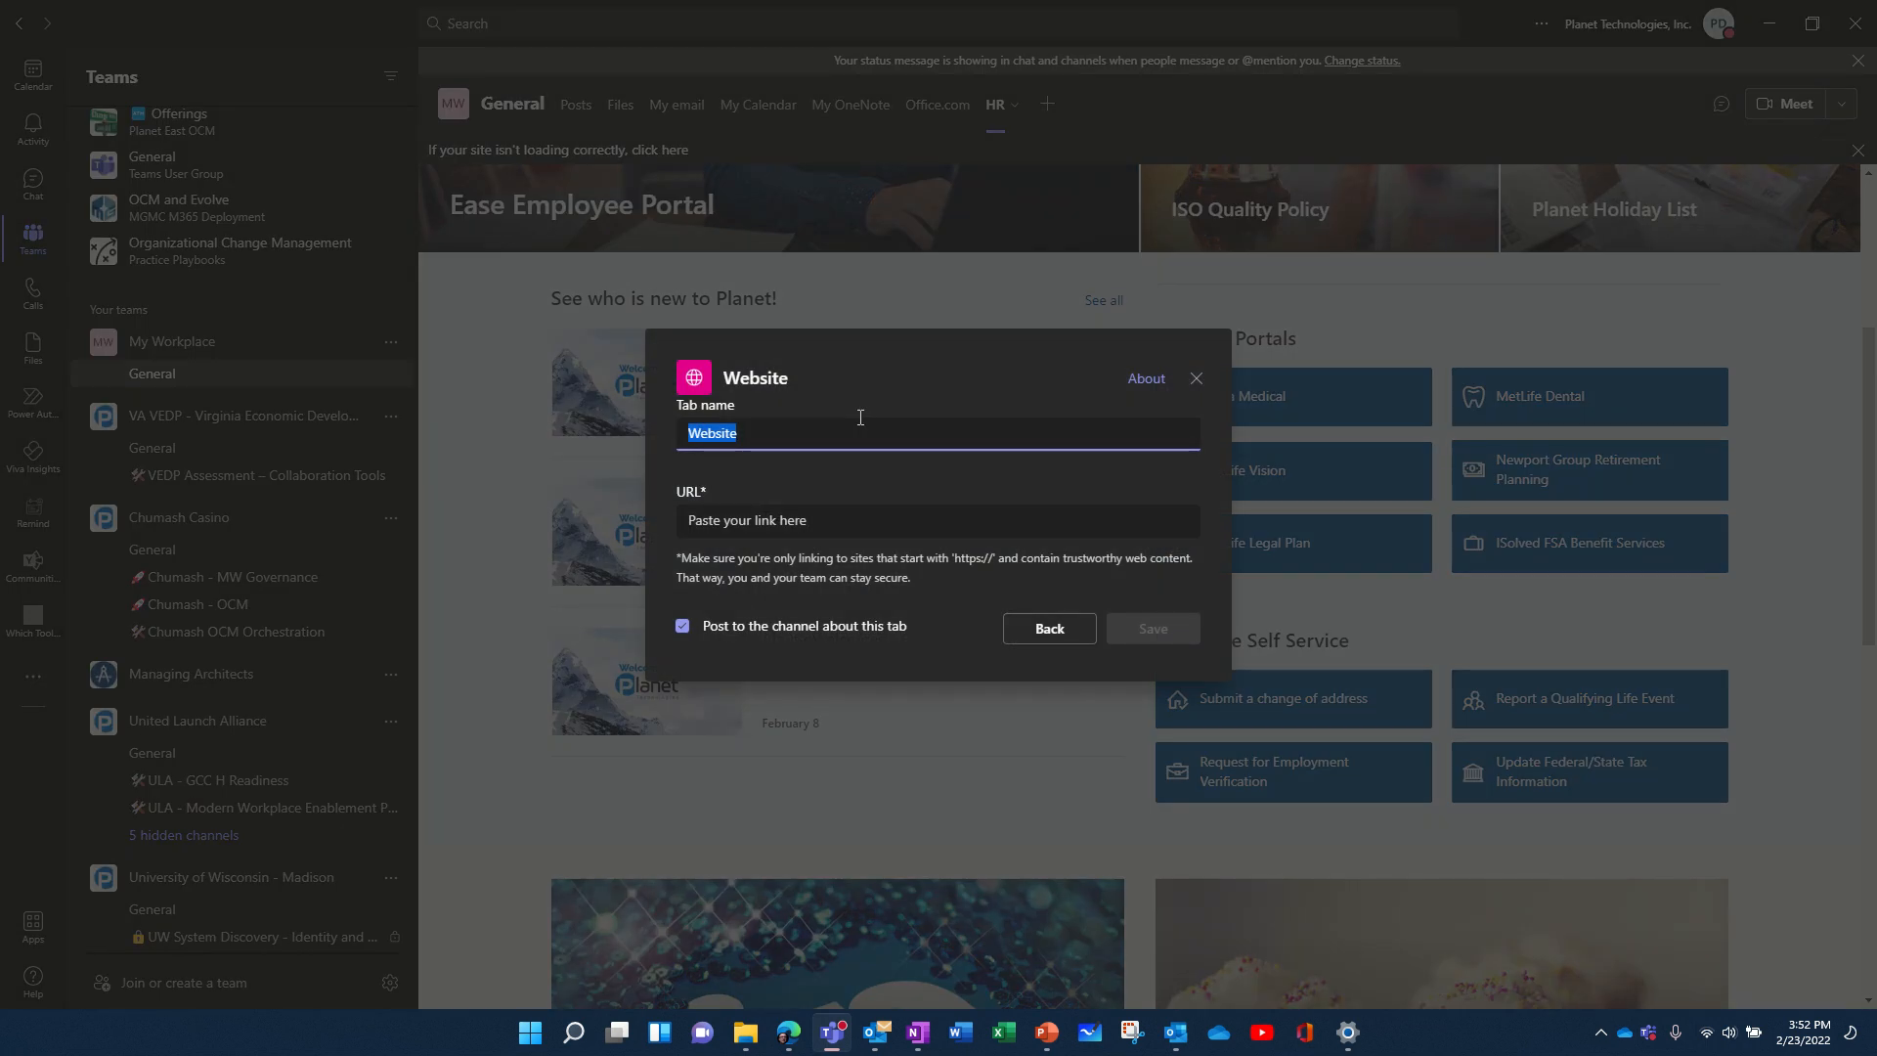
text(Holiday)
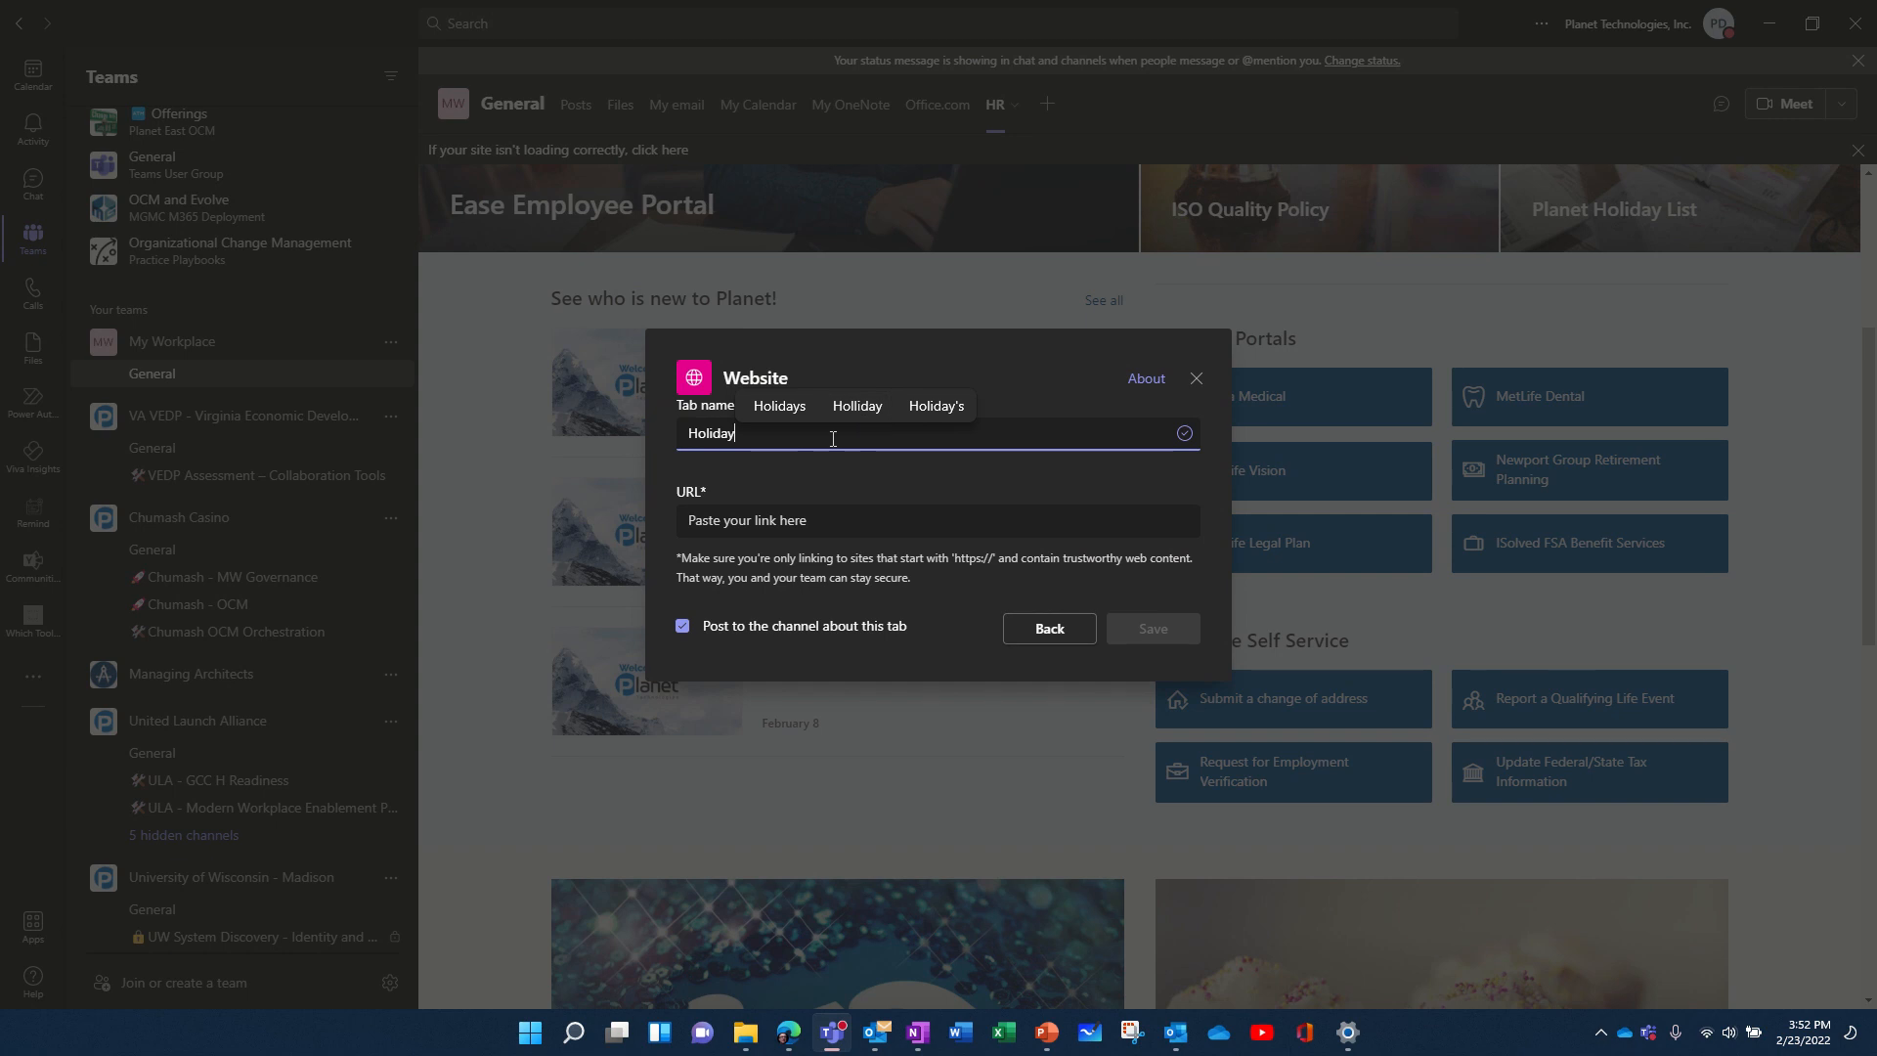
click(858, 406)
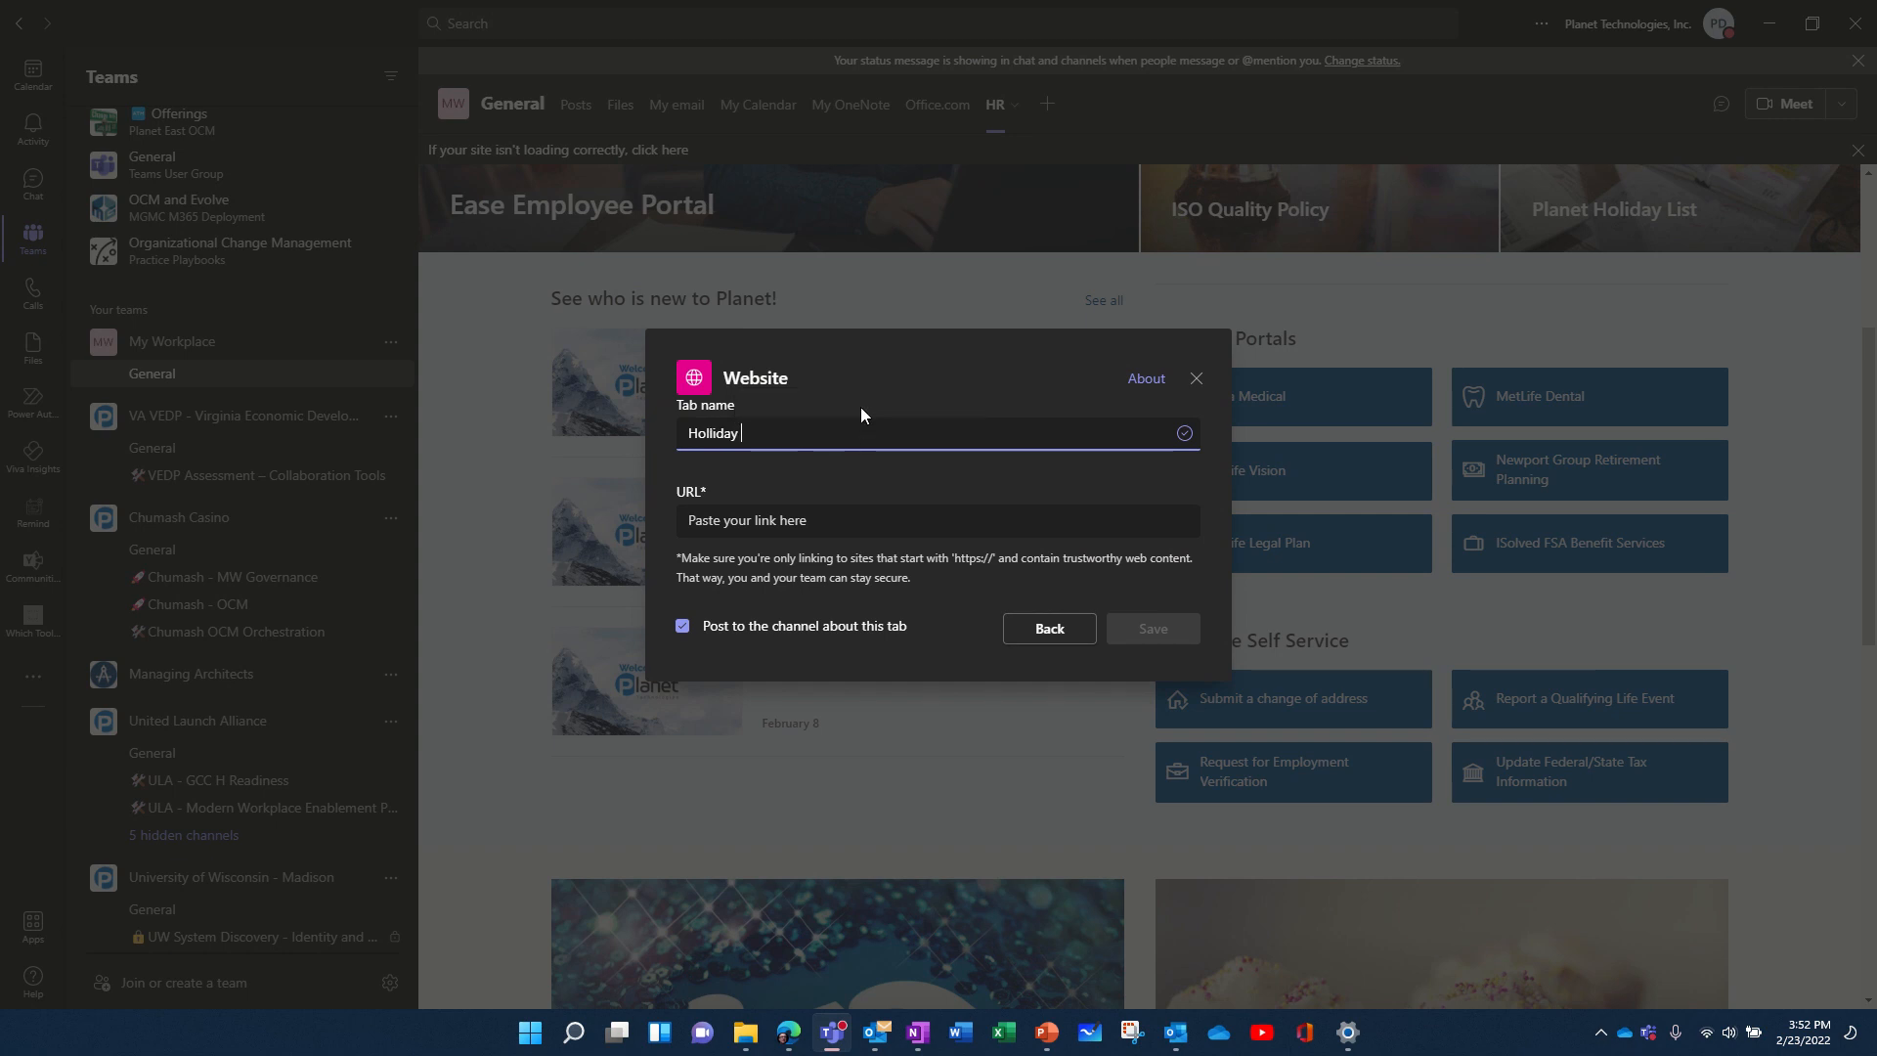
click(841, 529)
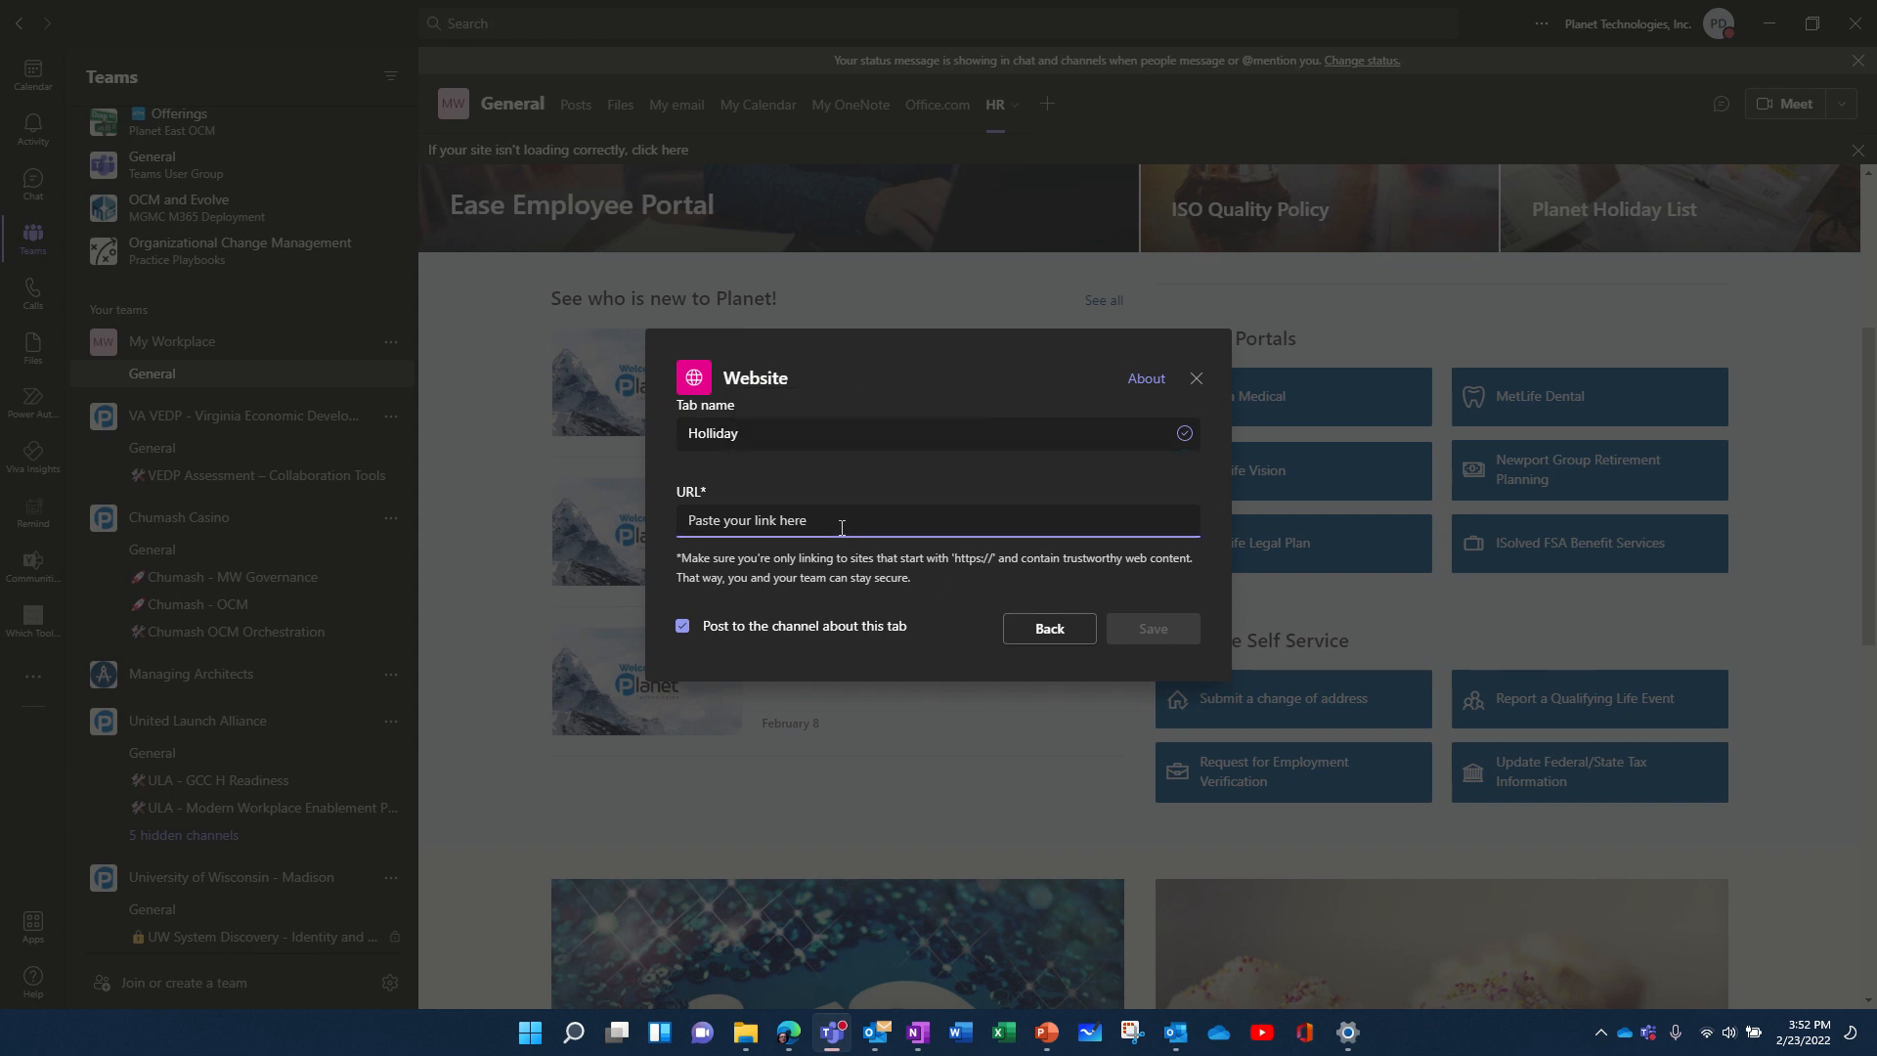
key(ctrl+v)
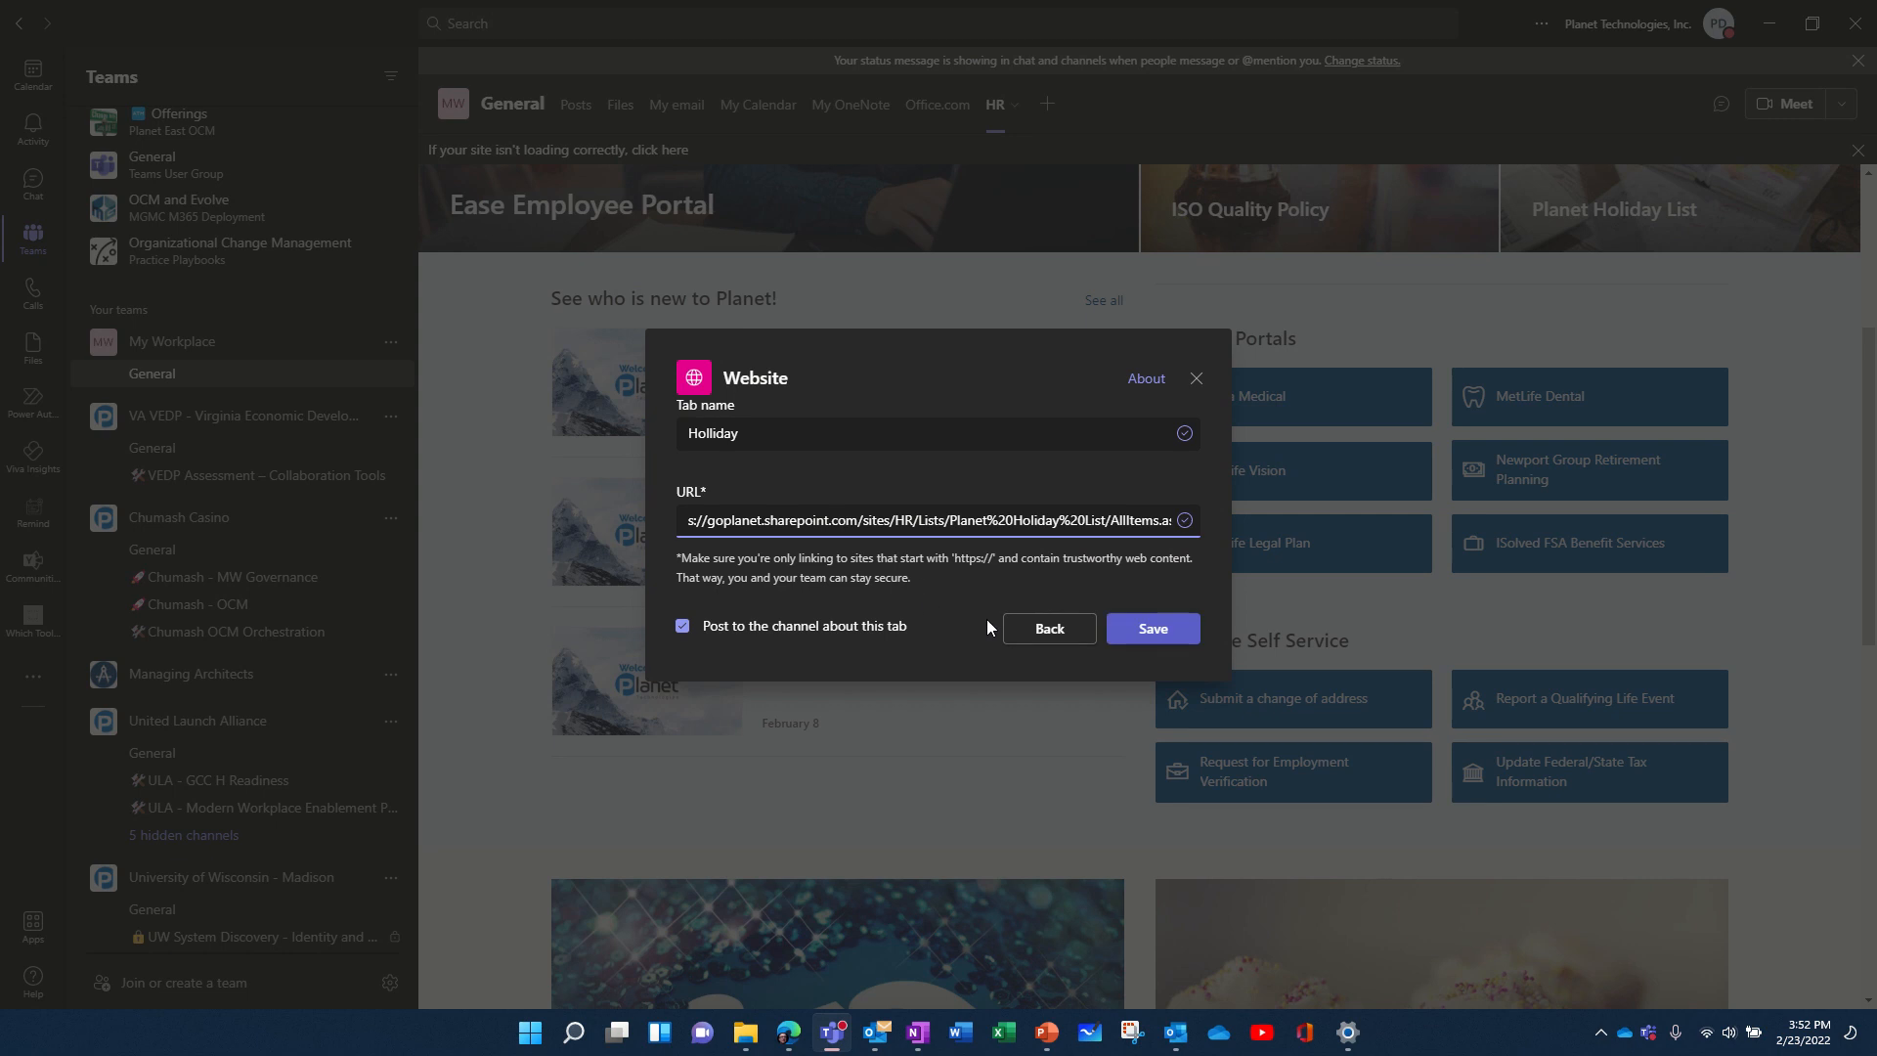
click(776, 627)
click(1142, 629)
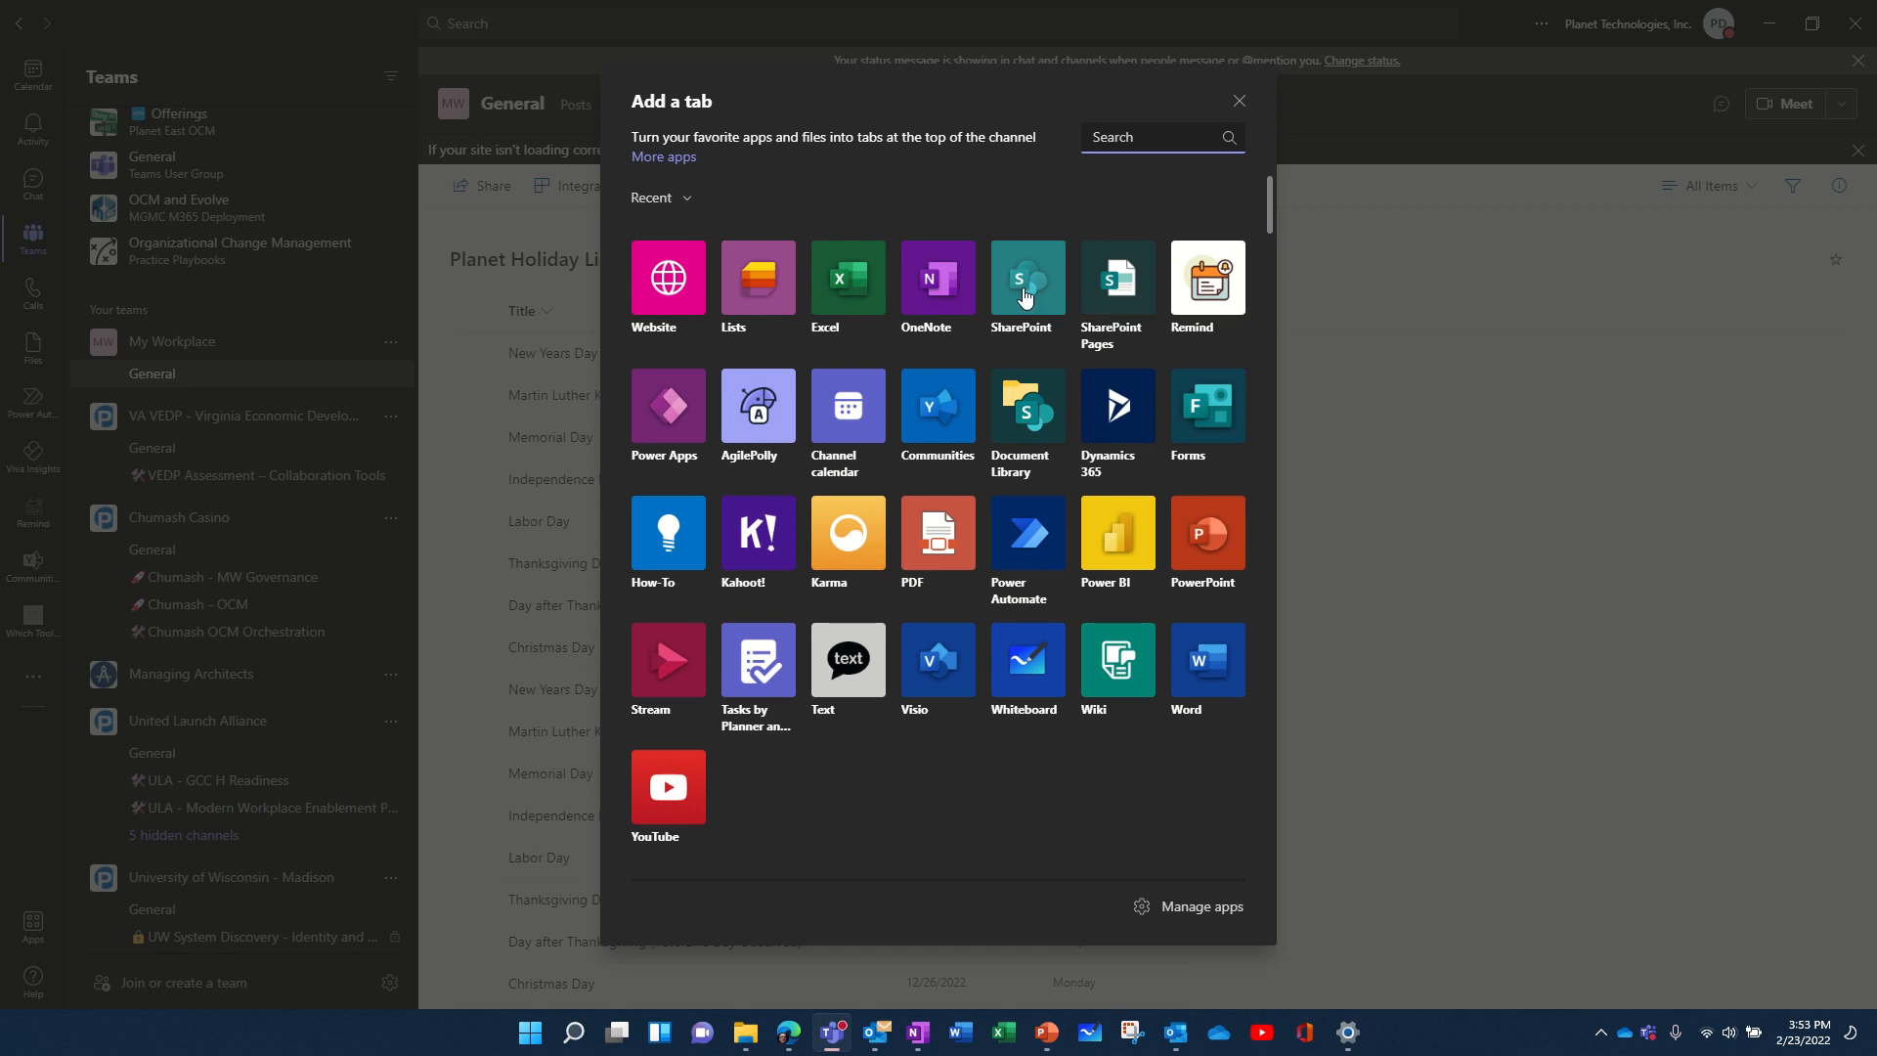
Add a SharePoint tab from any SharePoint site using the copied Planet Holiday List link, without posting to the channel about it.
click(1024, 293)
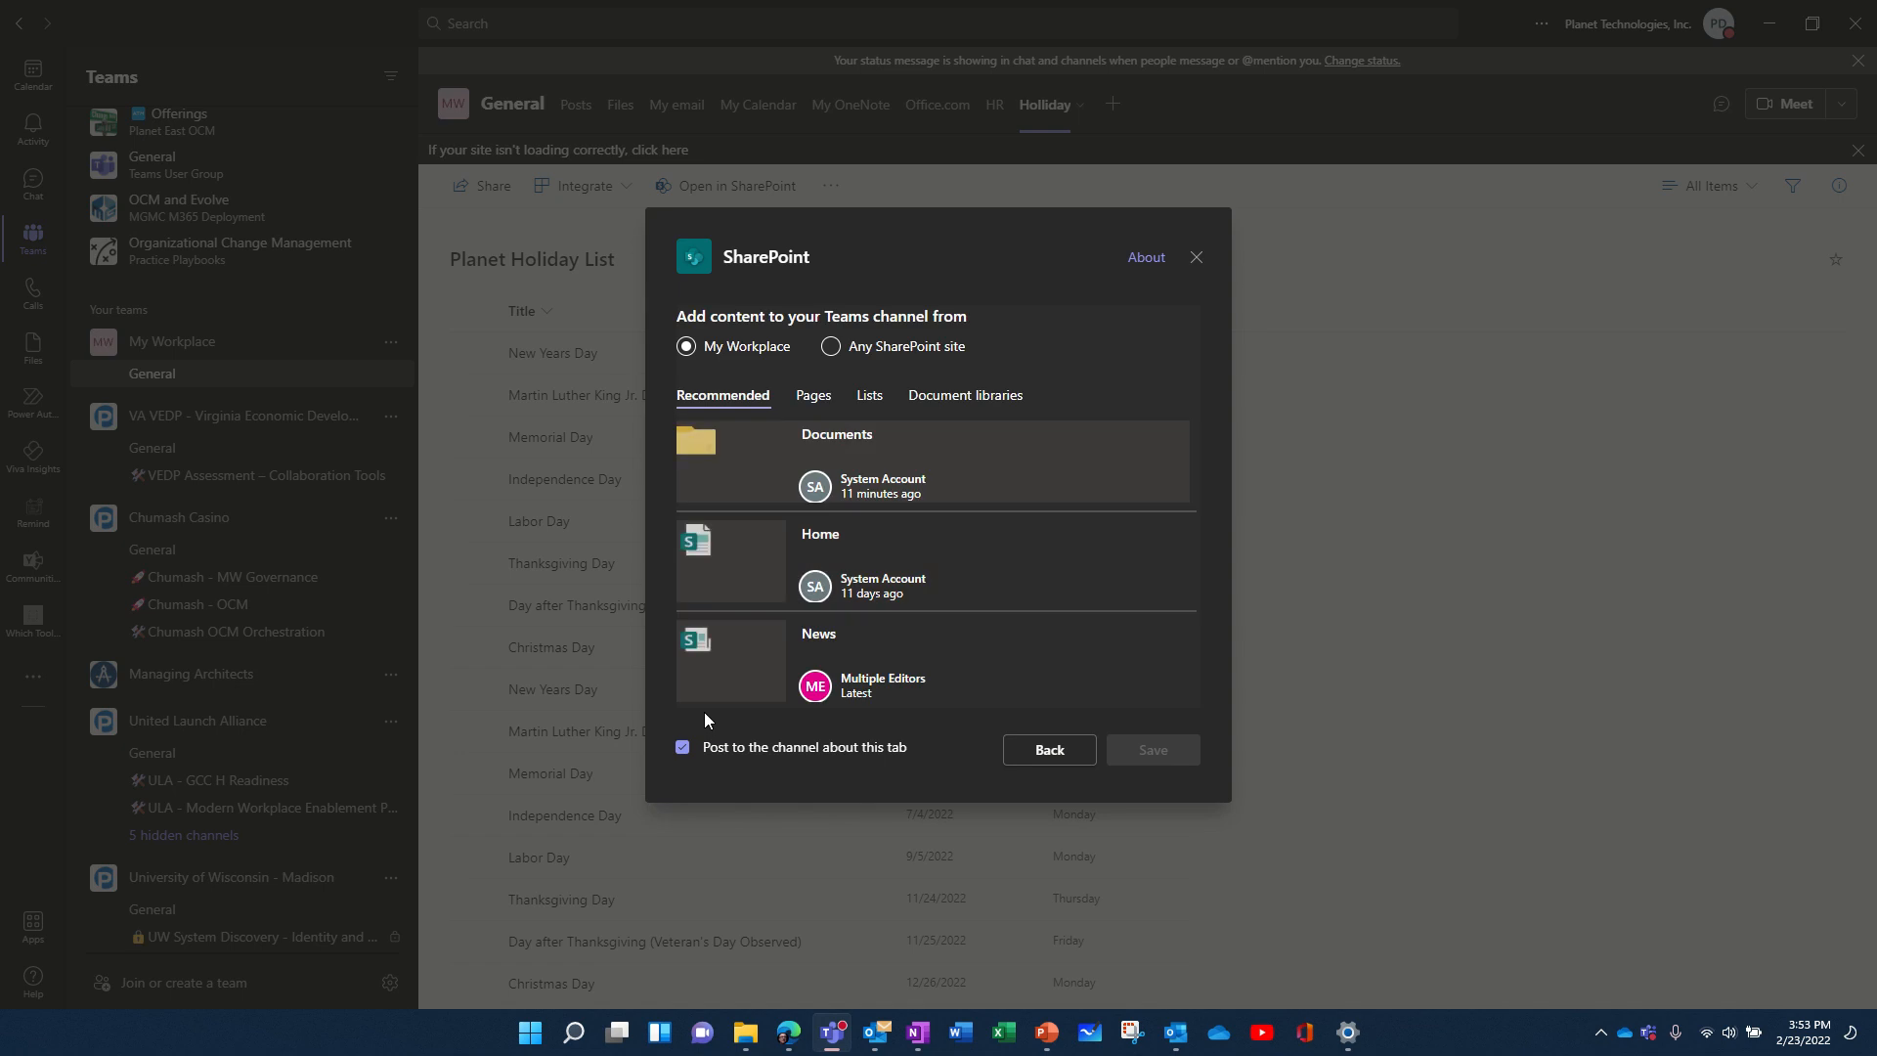
click(682, 748)
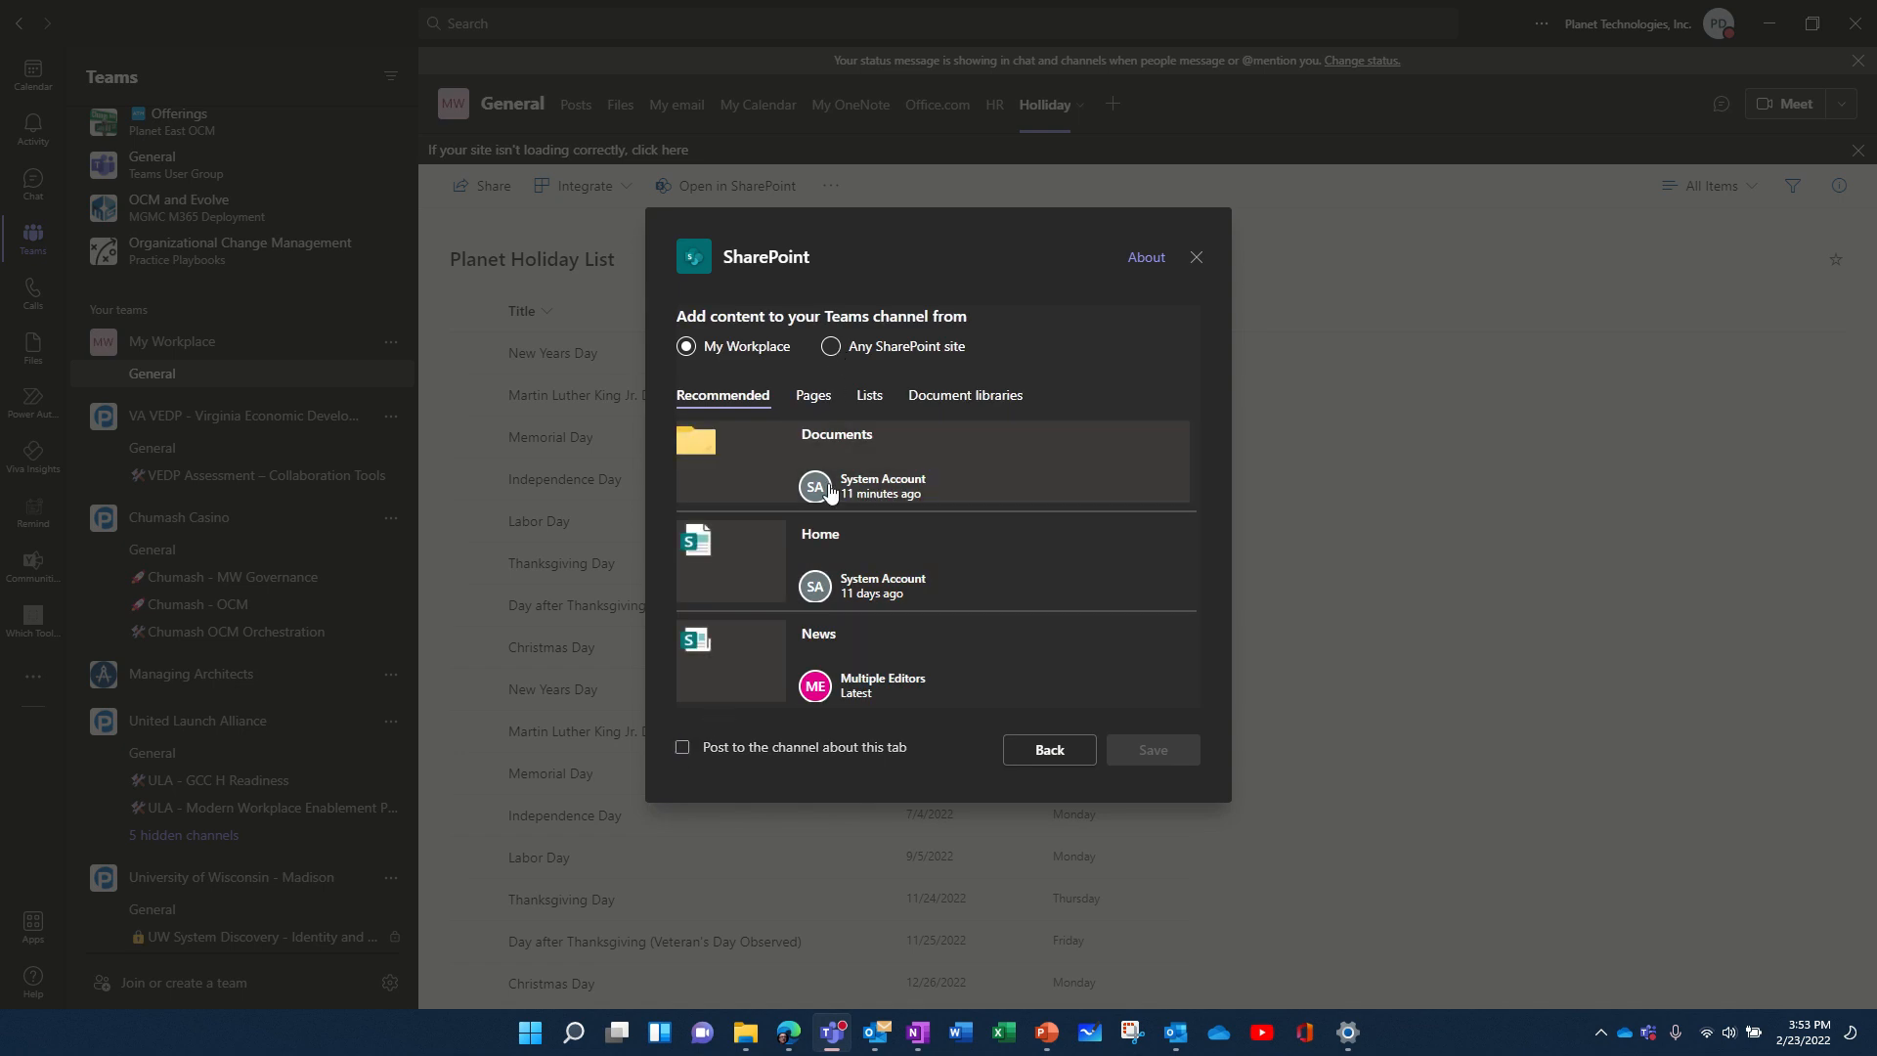
click(831, 348)
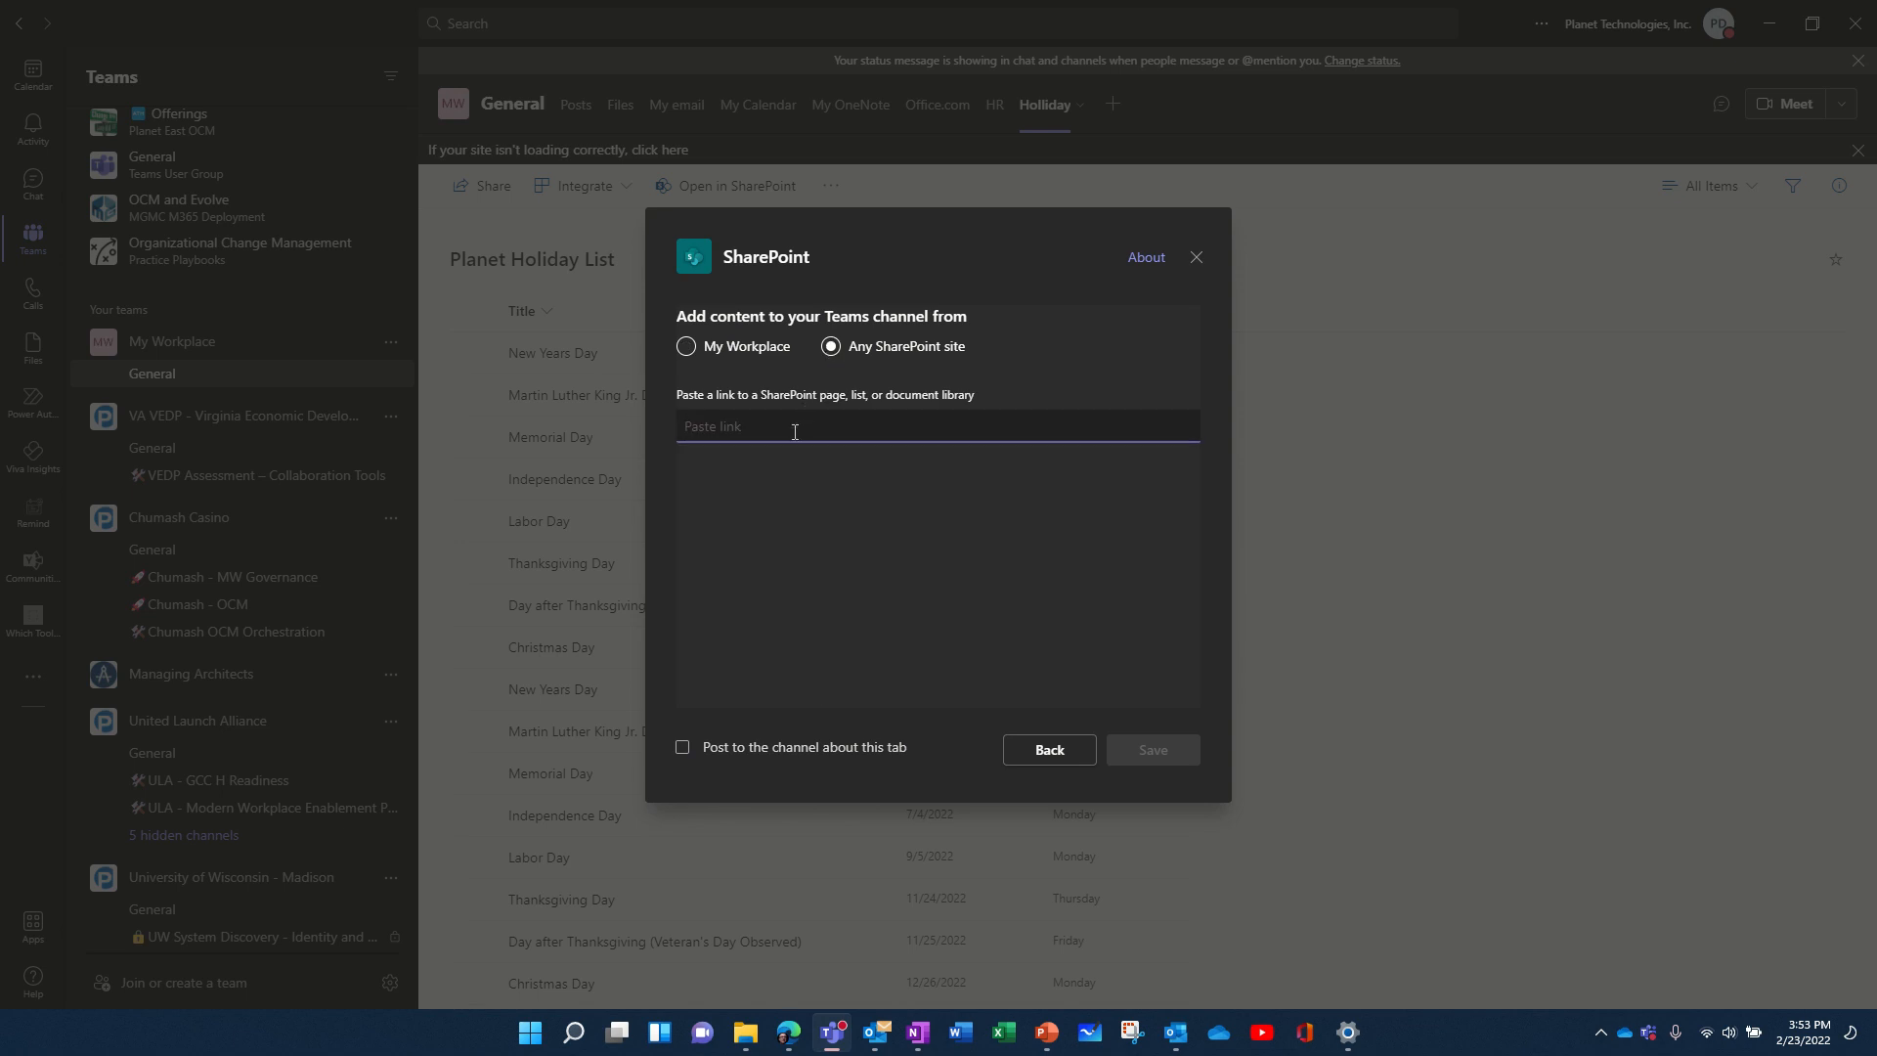
key(ctrl+v)
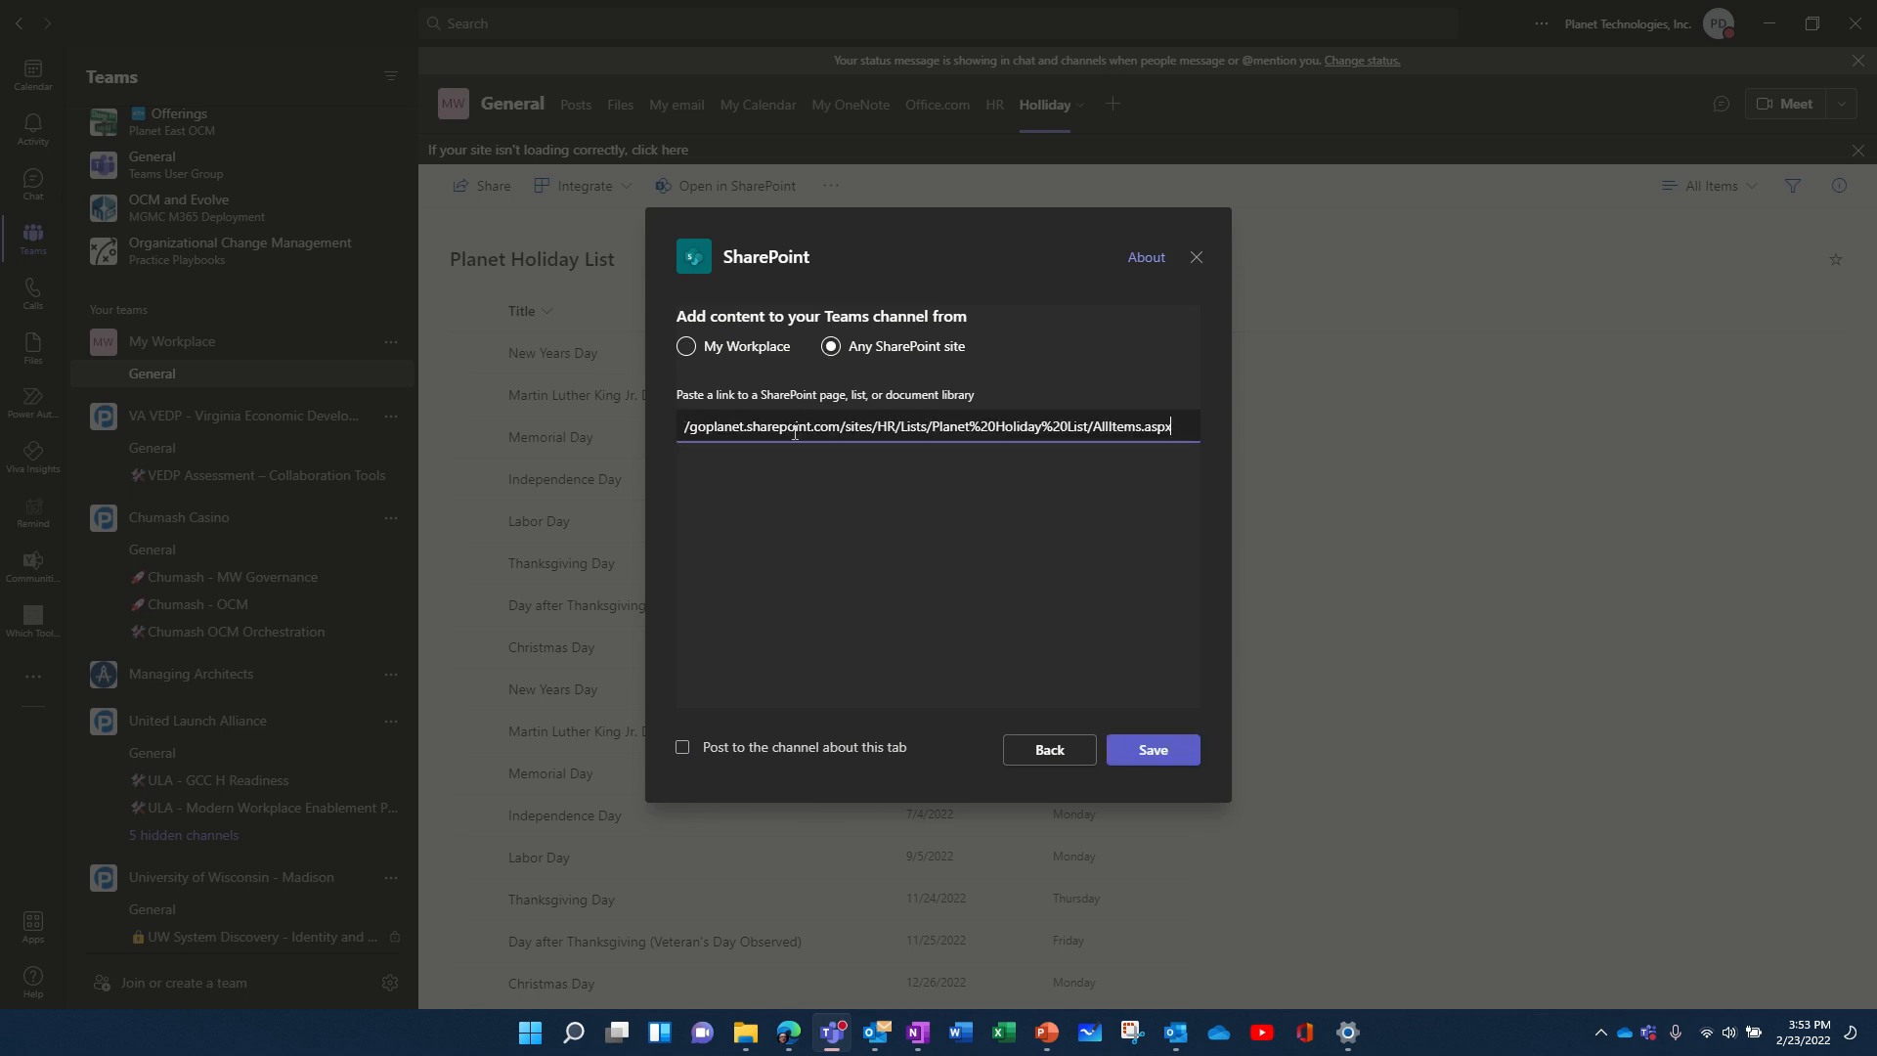
click(1154, 750)
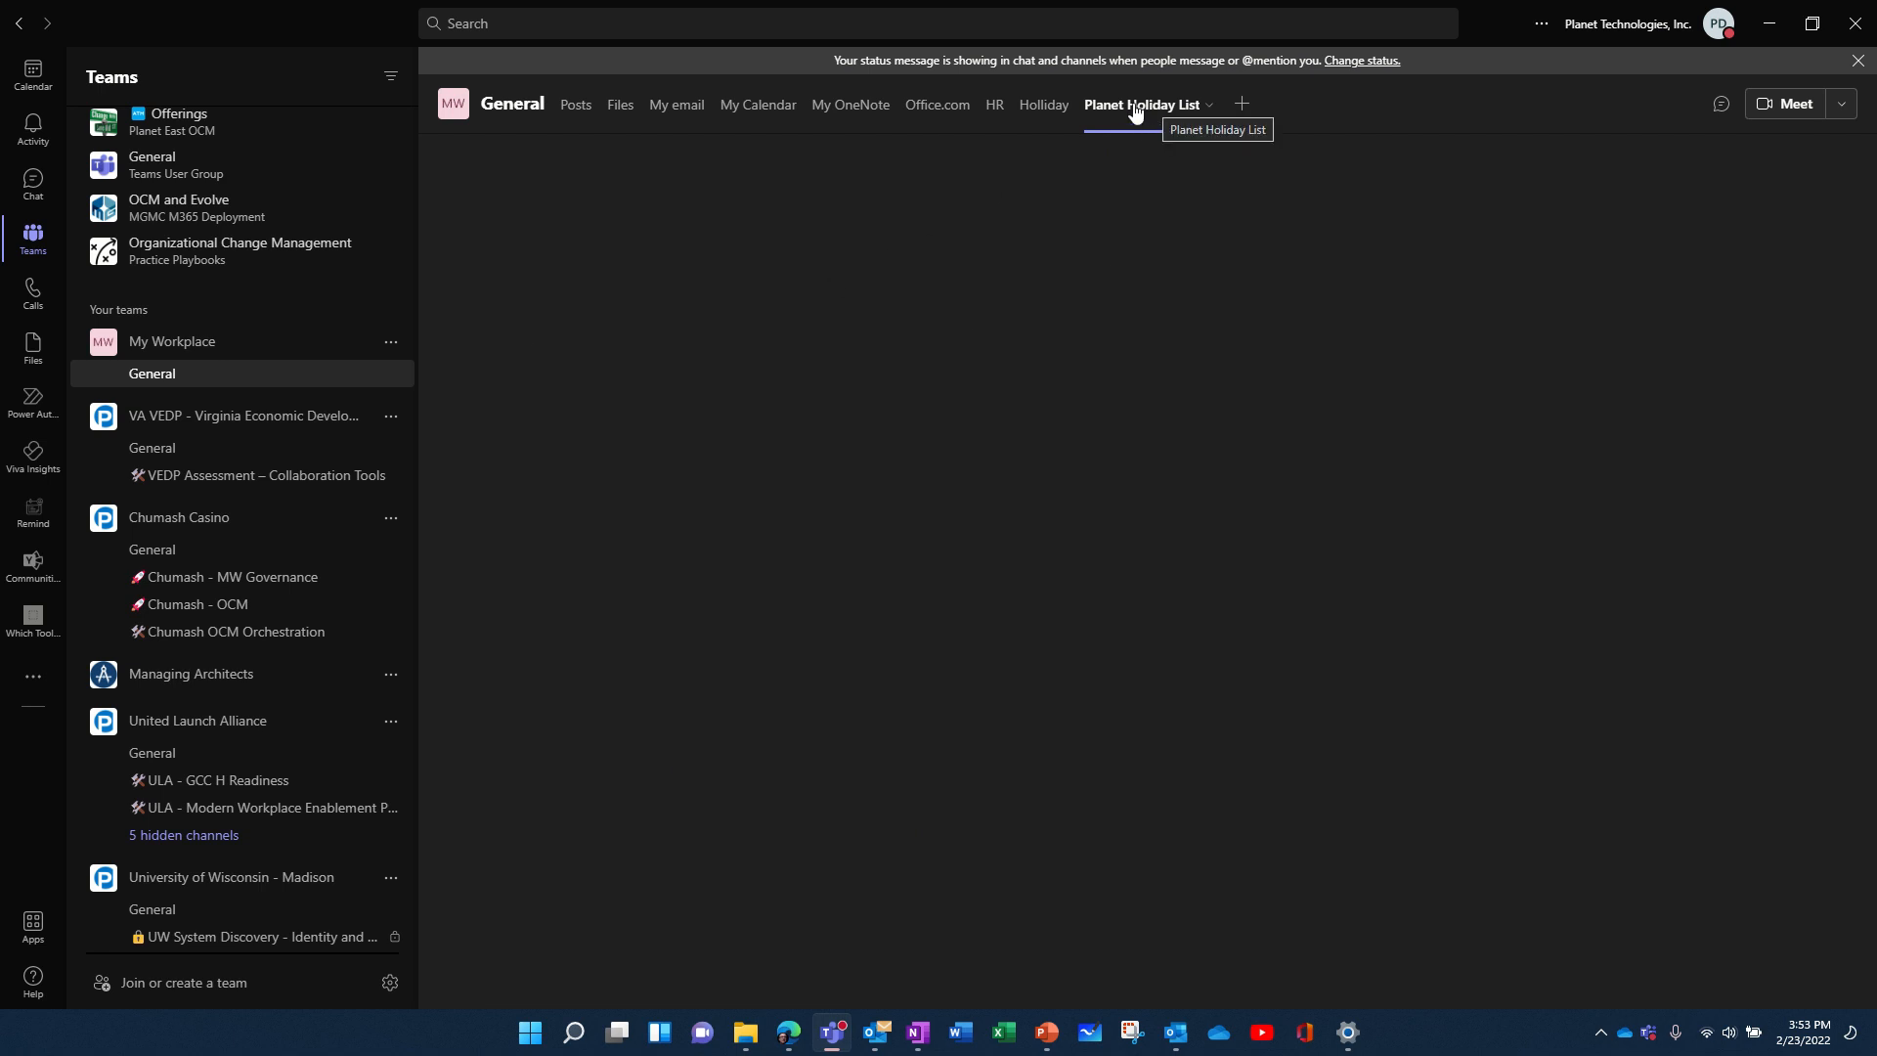
Compare how the holiday list is displayed in the Holliday website tab and the Planet Holiday List SharePoint tab.
click(1043, 111)
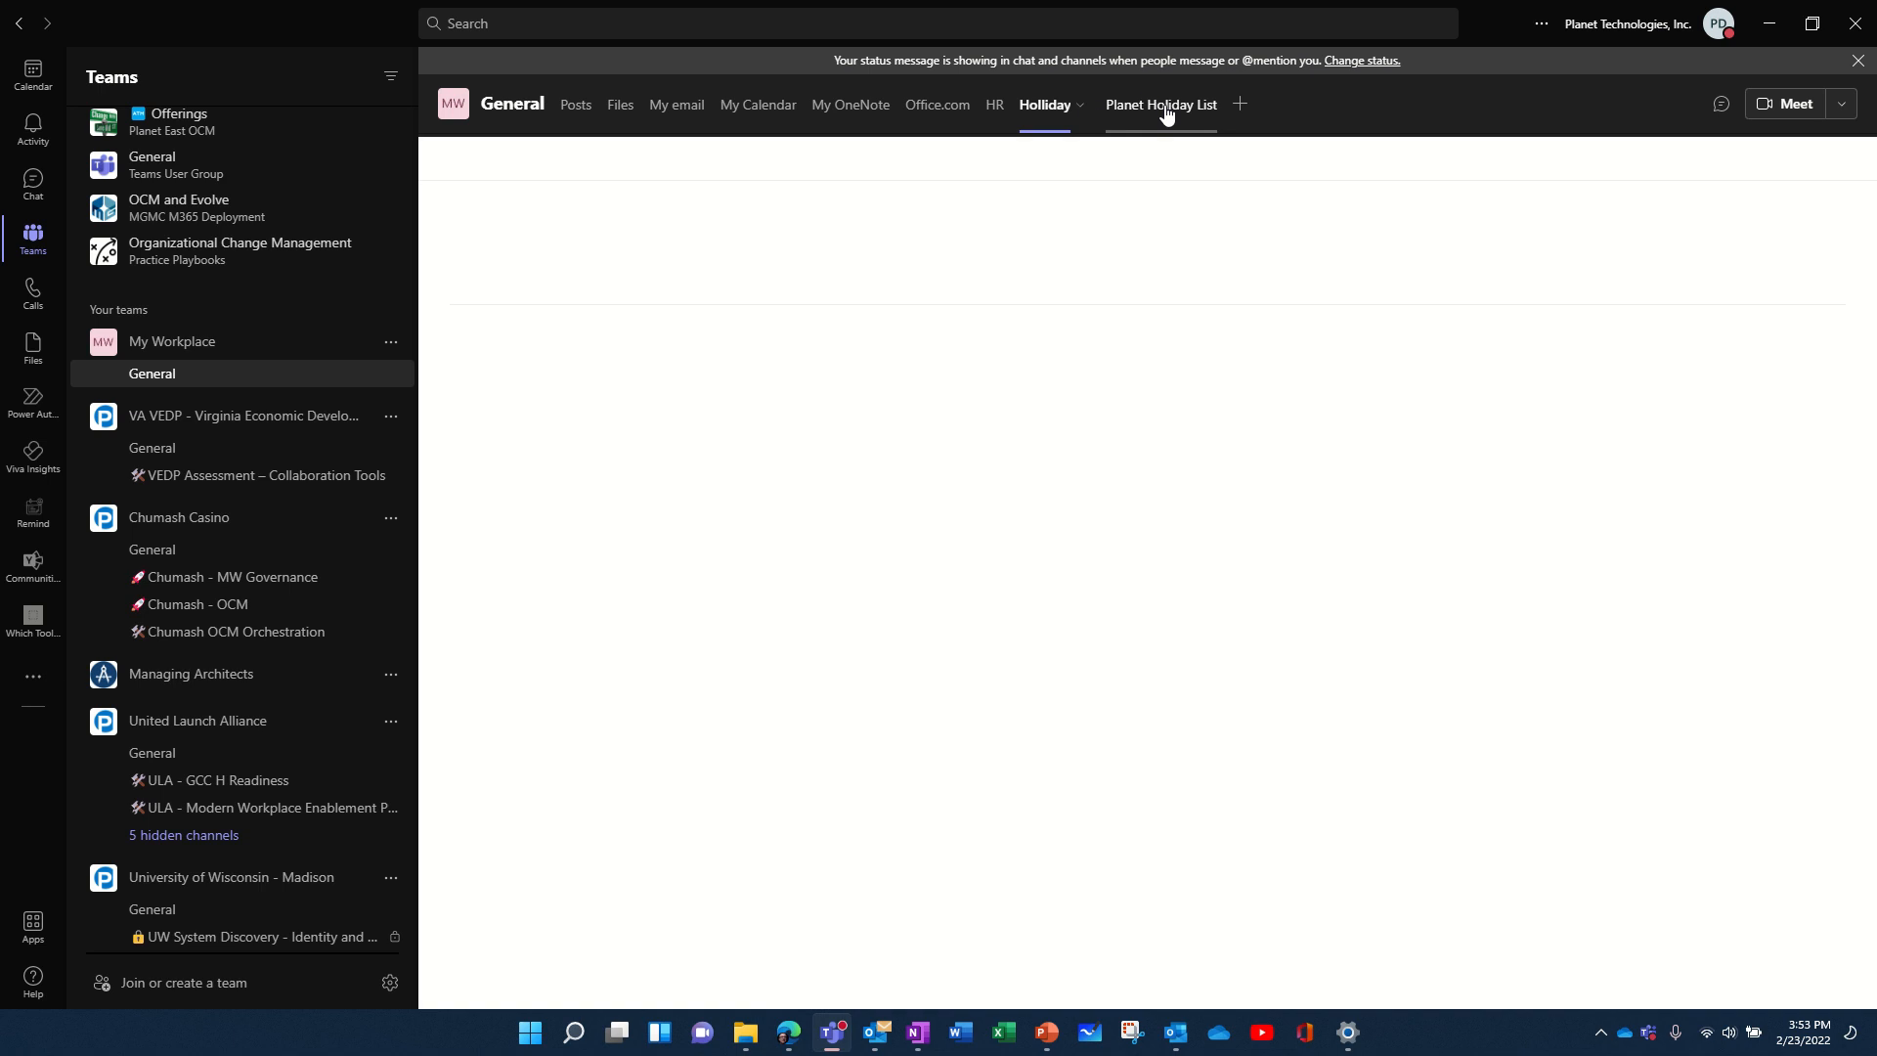
click(1163, 110)
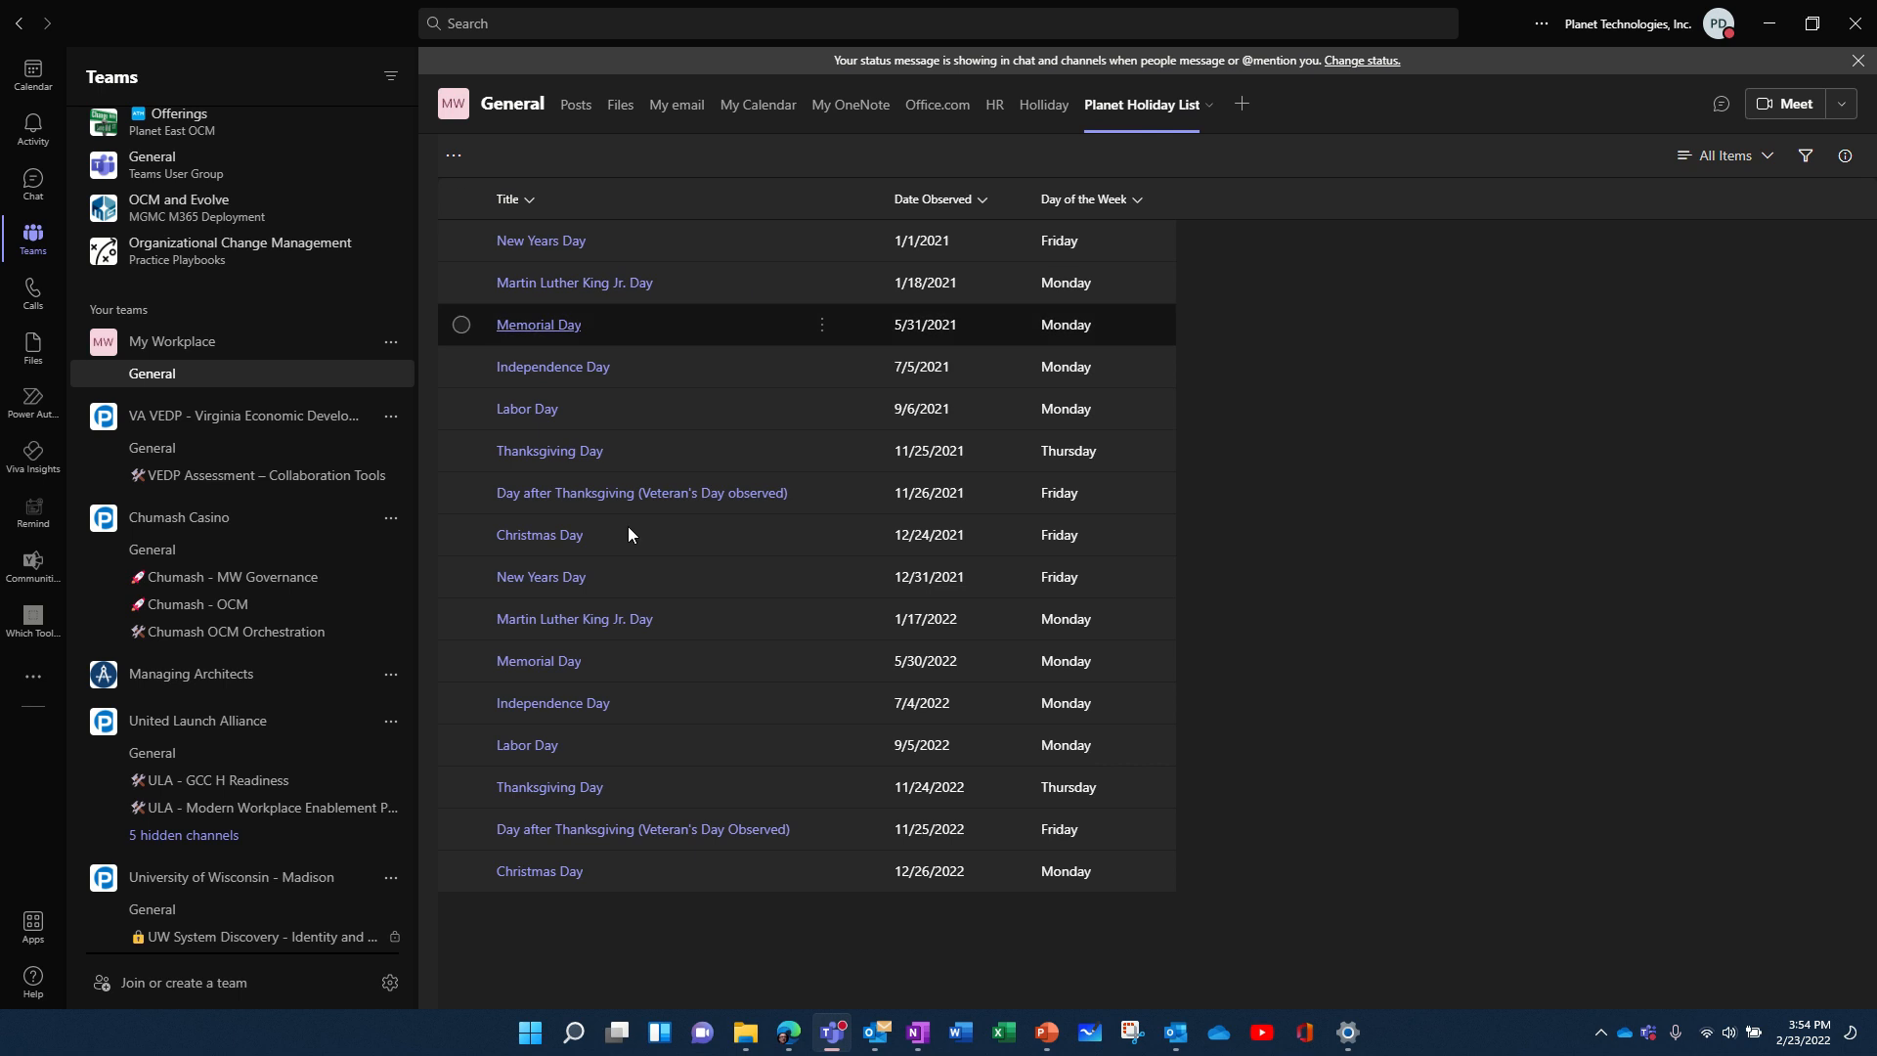
click(1062, 108)
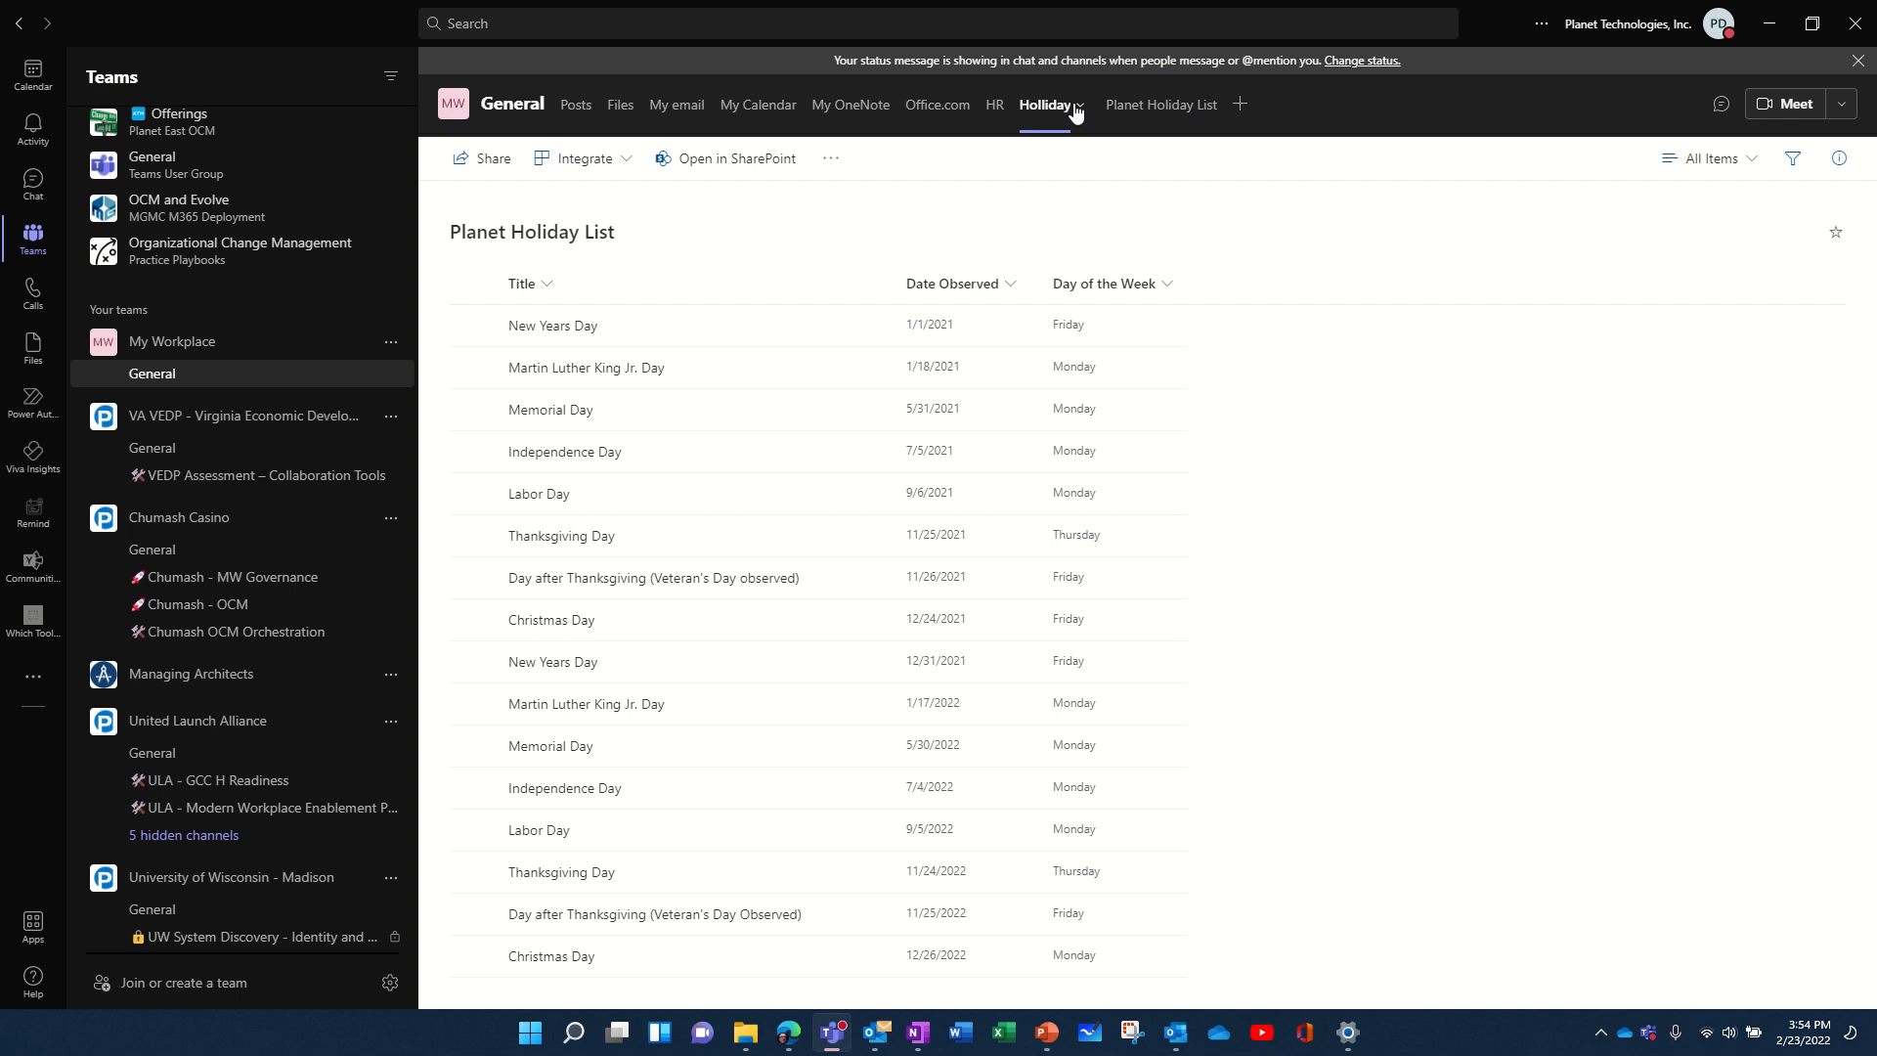
Remove the Holliday website tab from the General channel.
click(1080, 108)
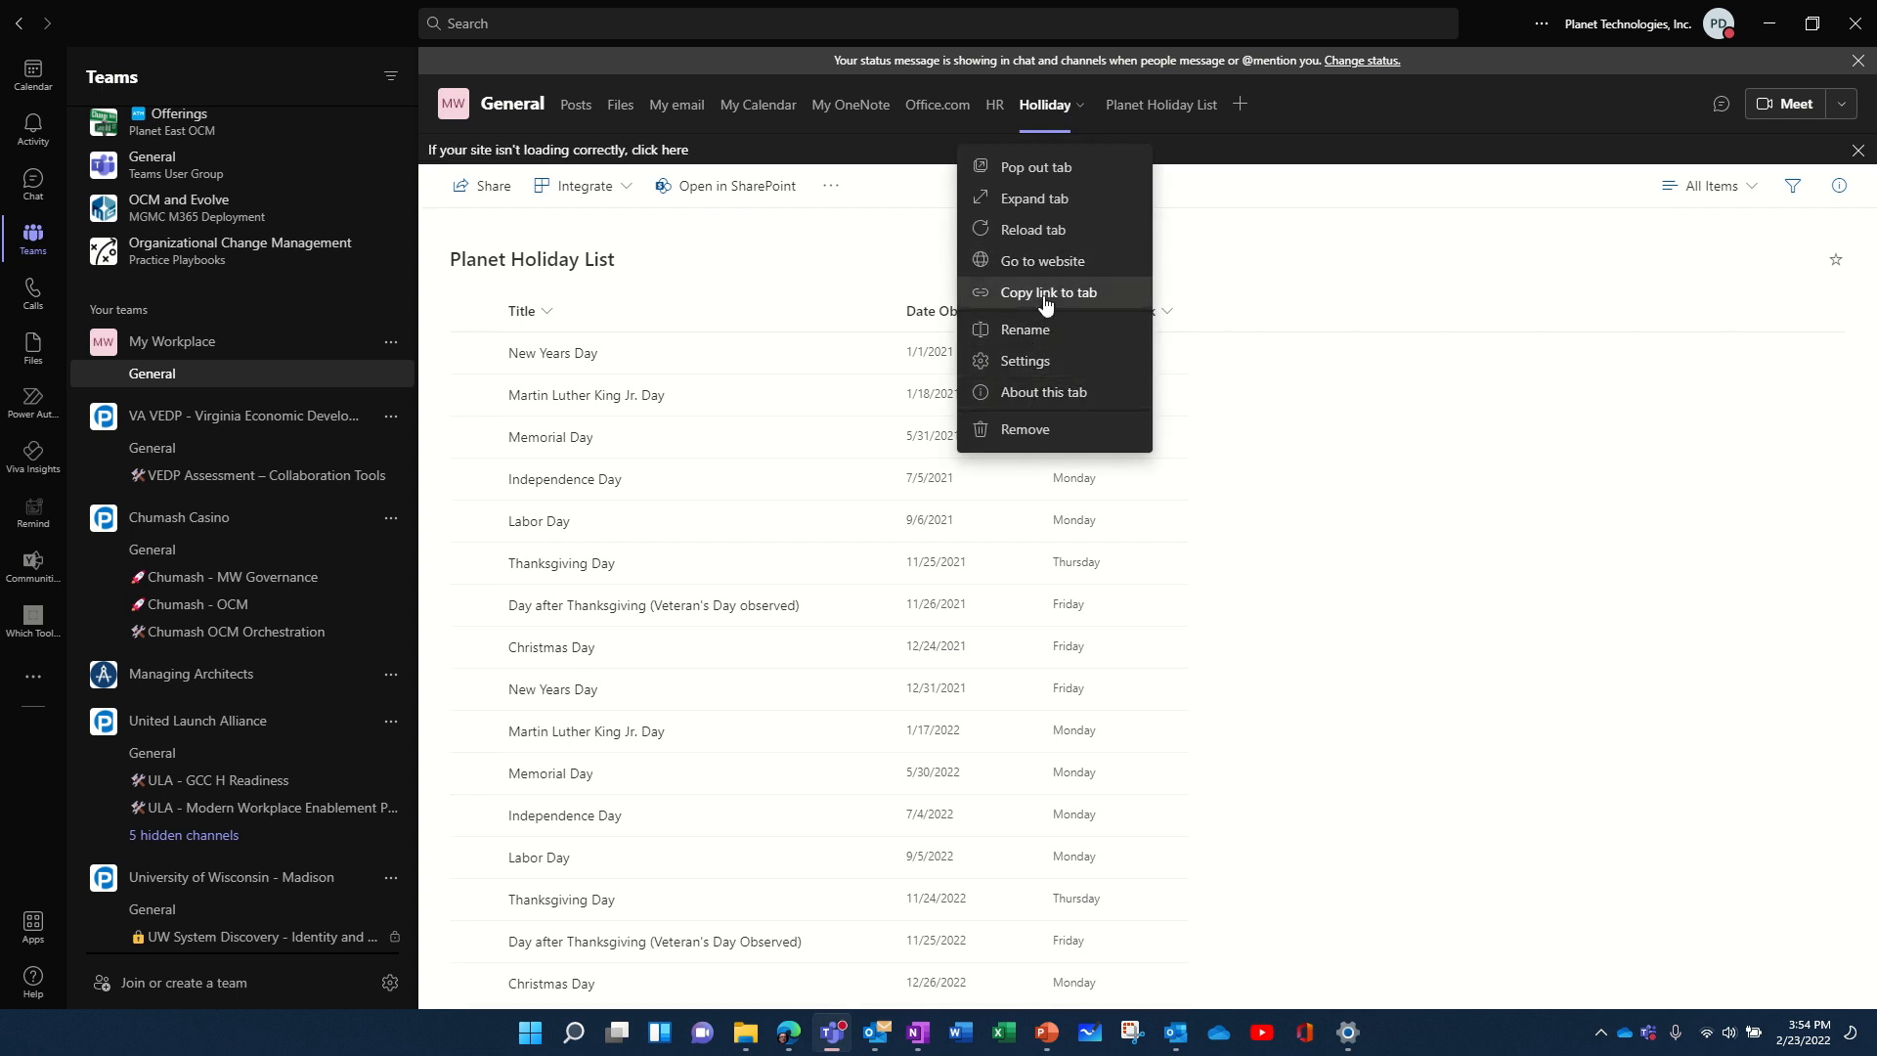
click(1039, 428)
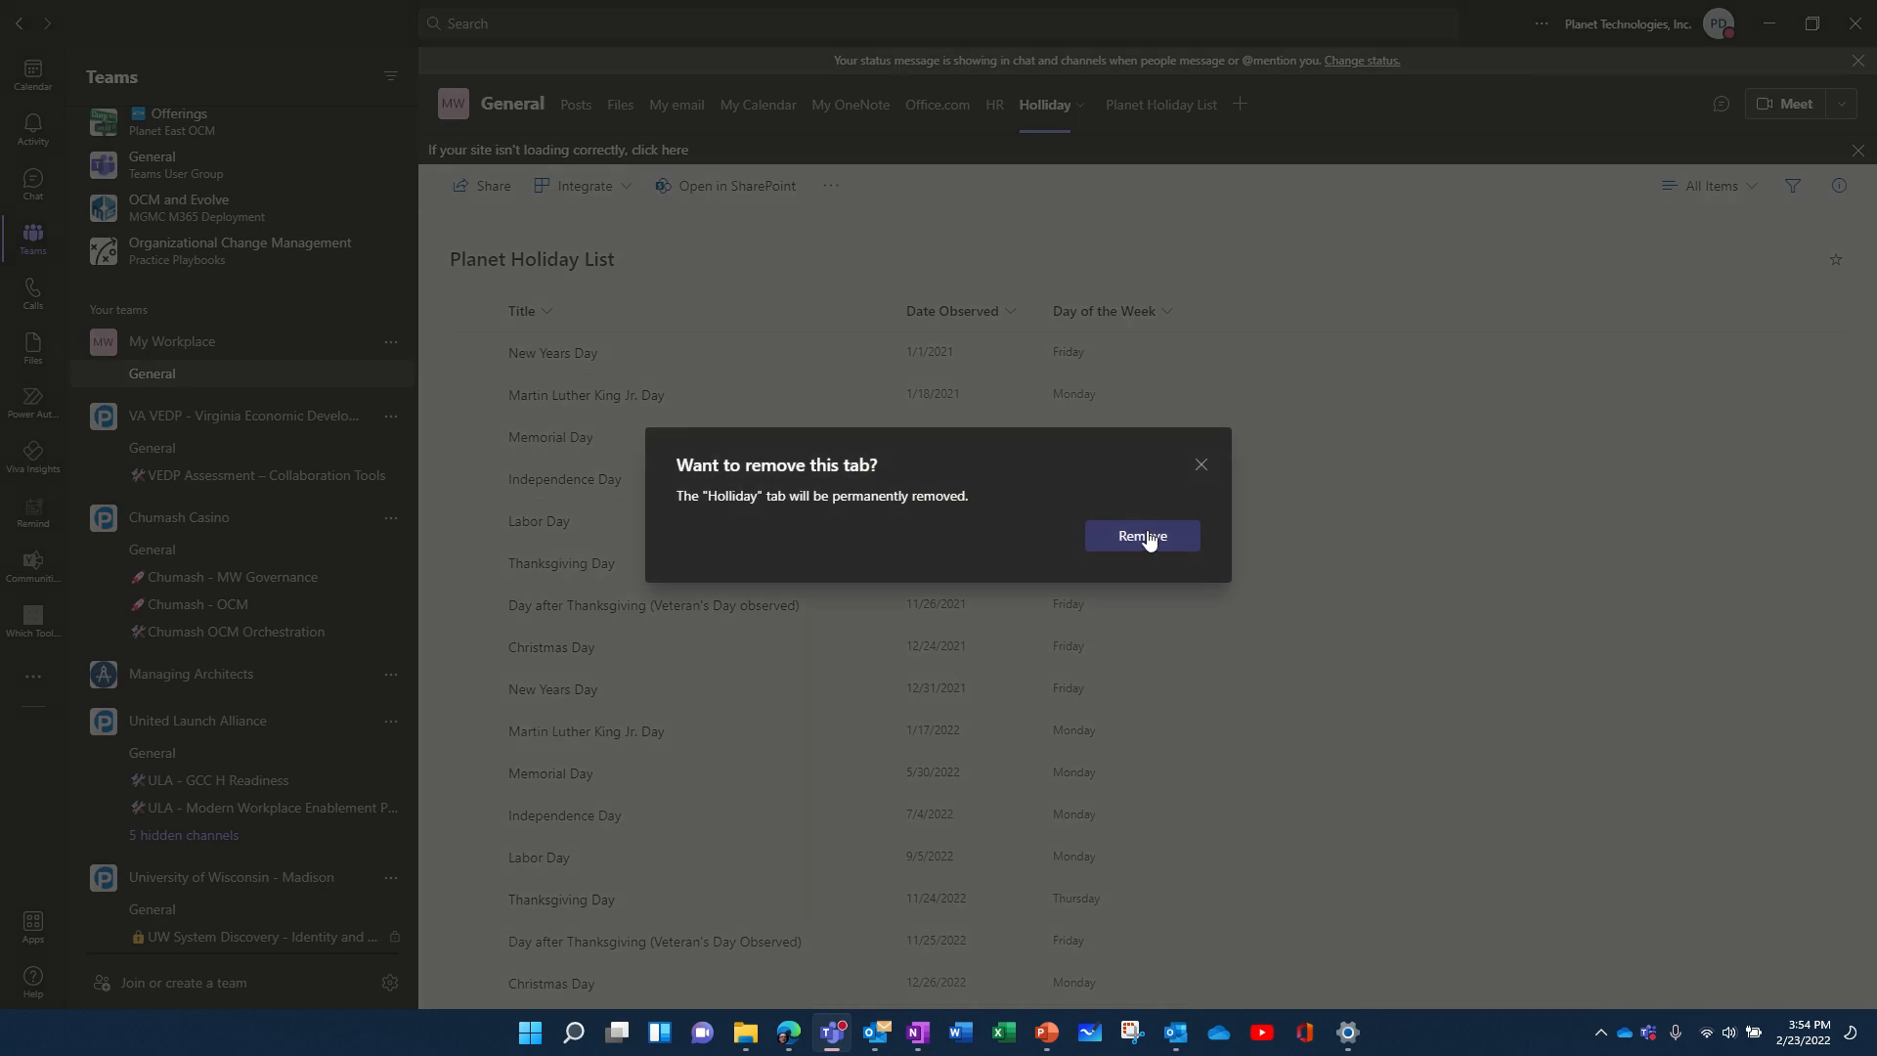
click(1142, 536)
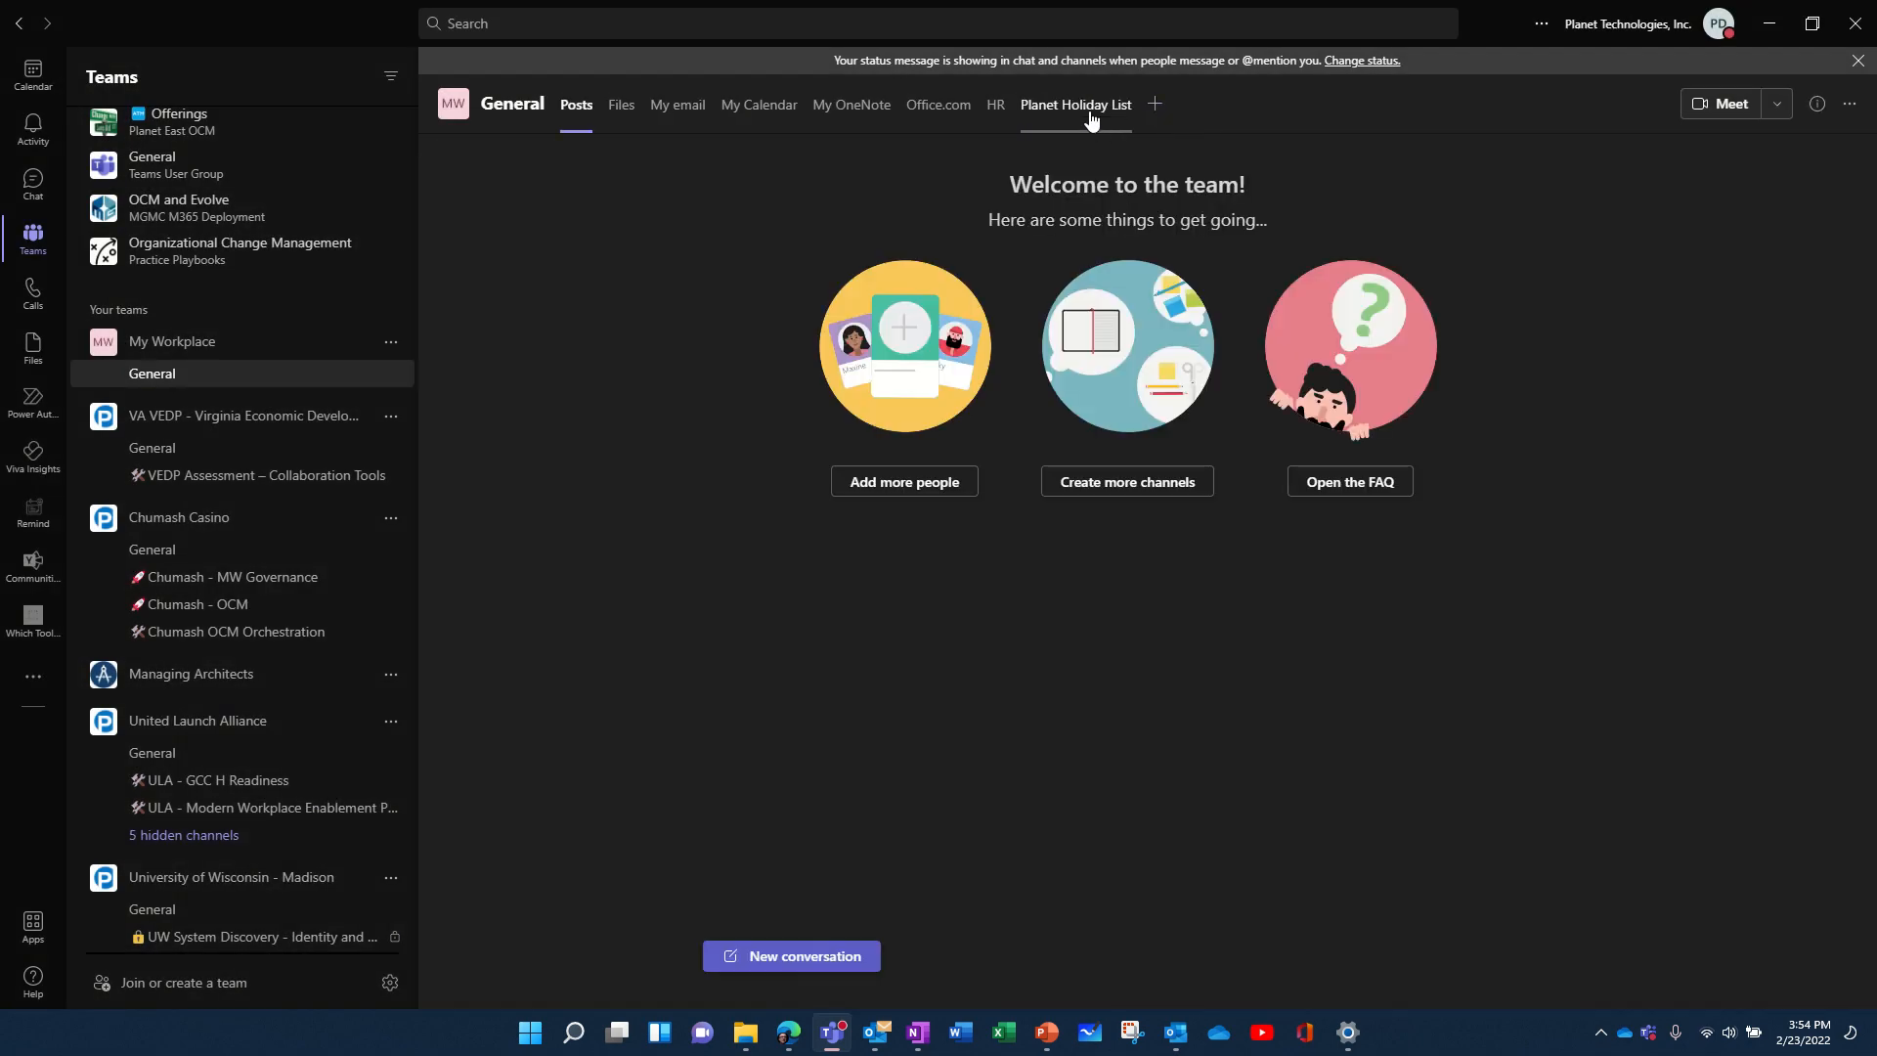
Review the Planet Holiday List, HR and Office.com tabs of the General channel.
click(1070, 115)
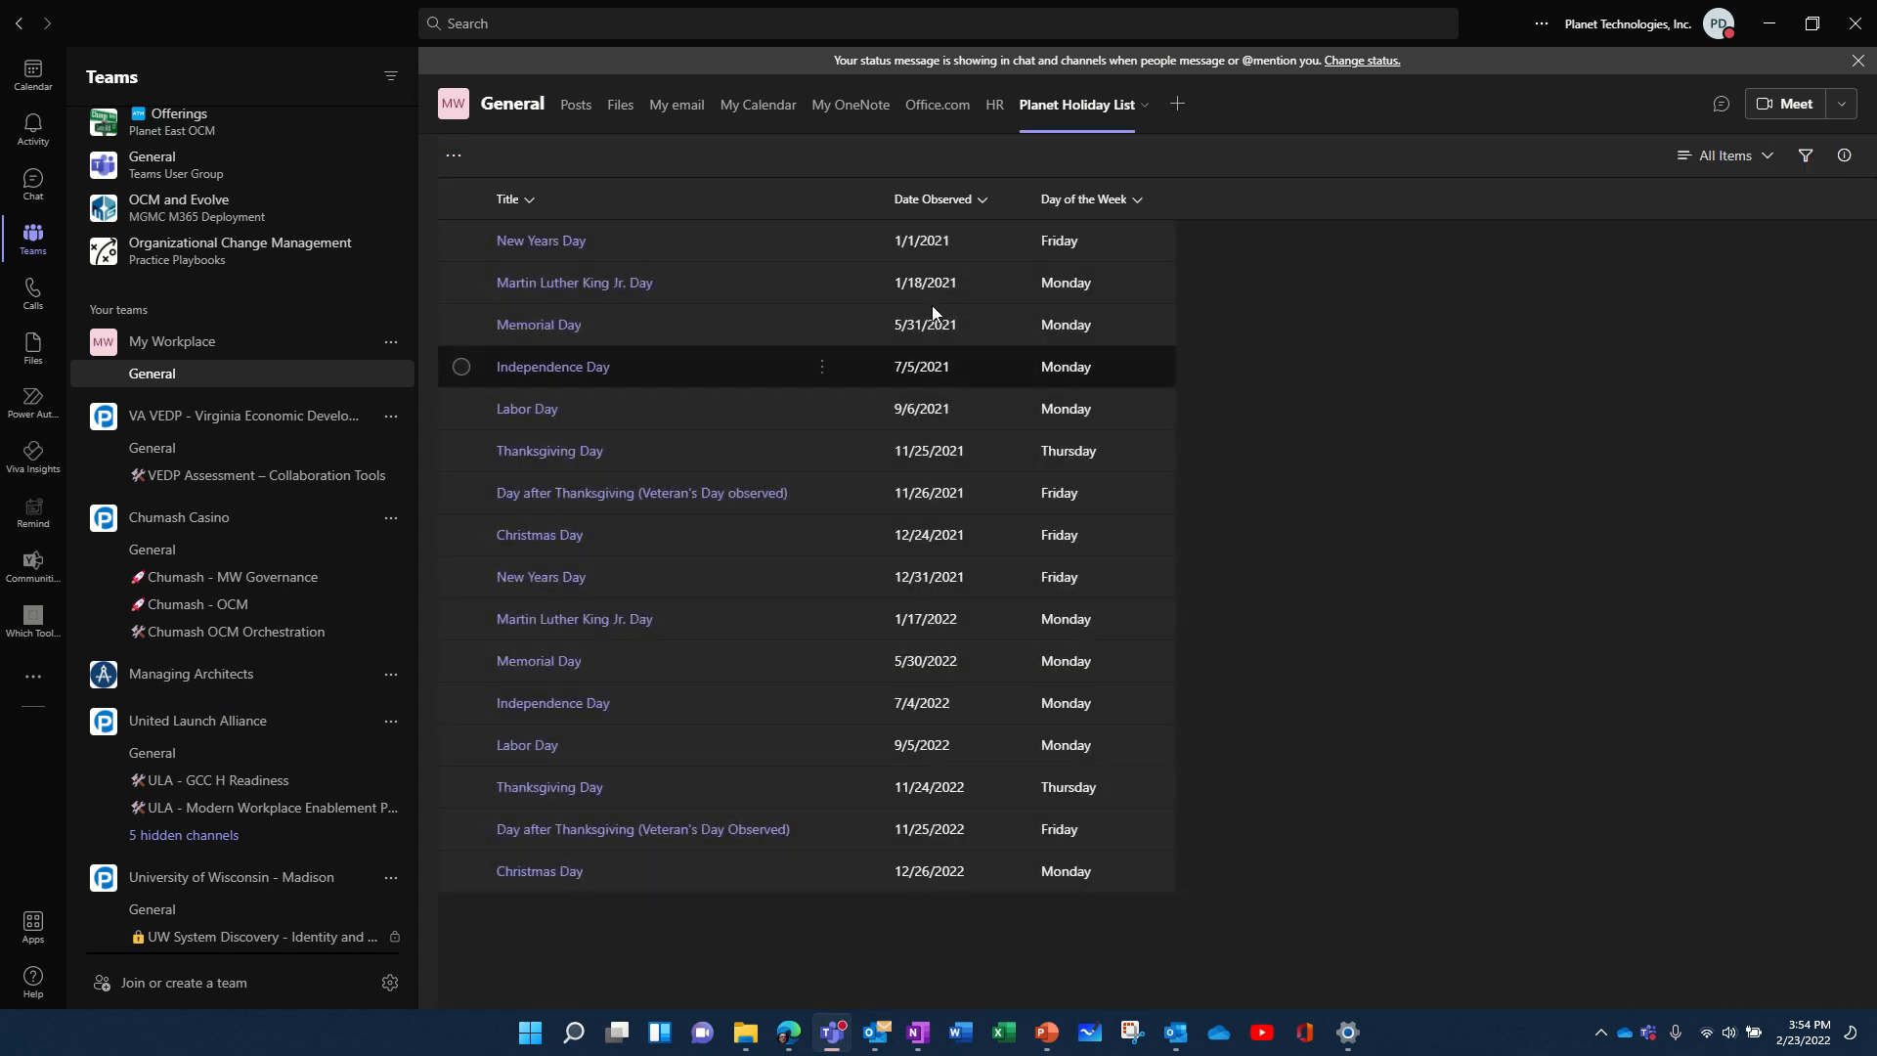
click(976, 108)
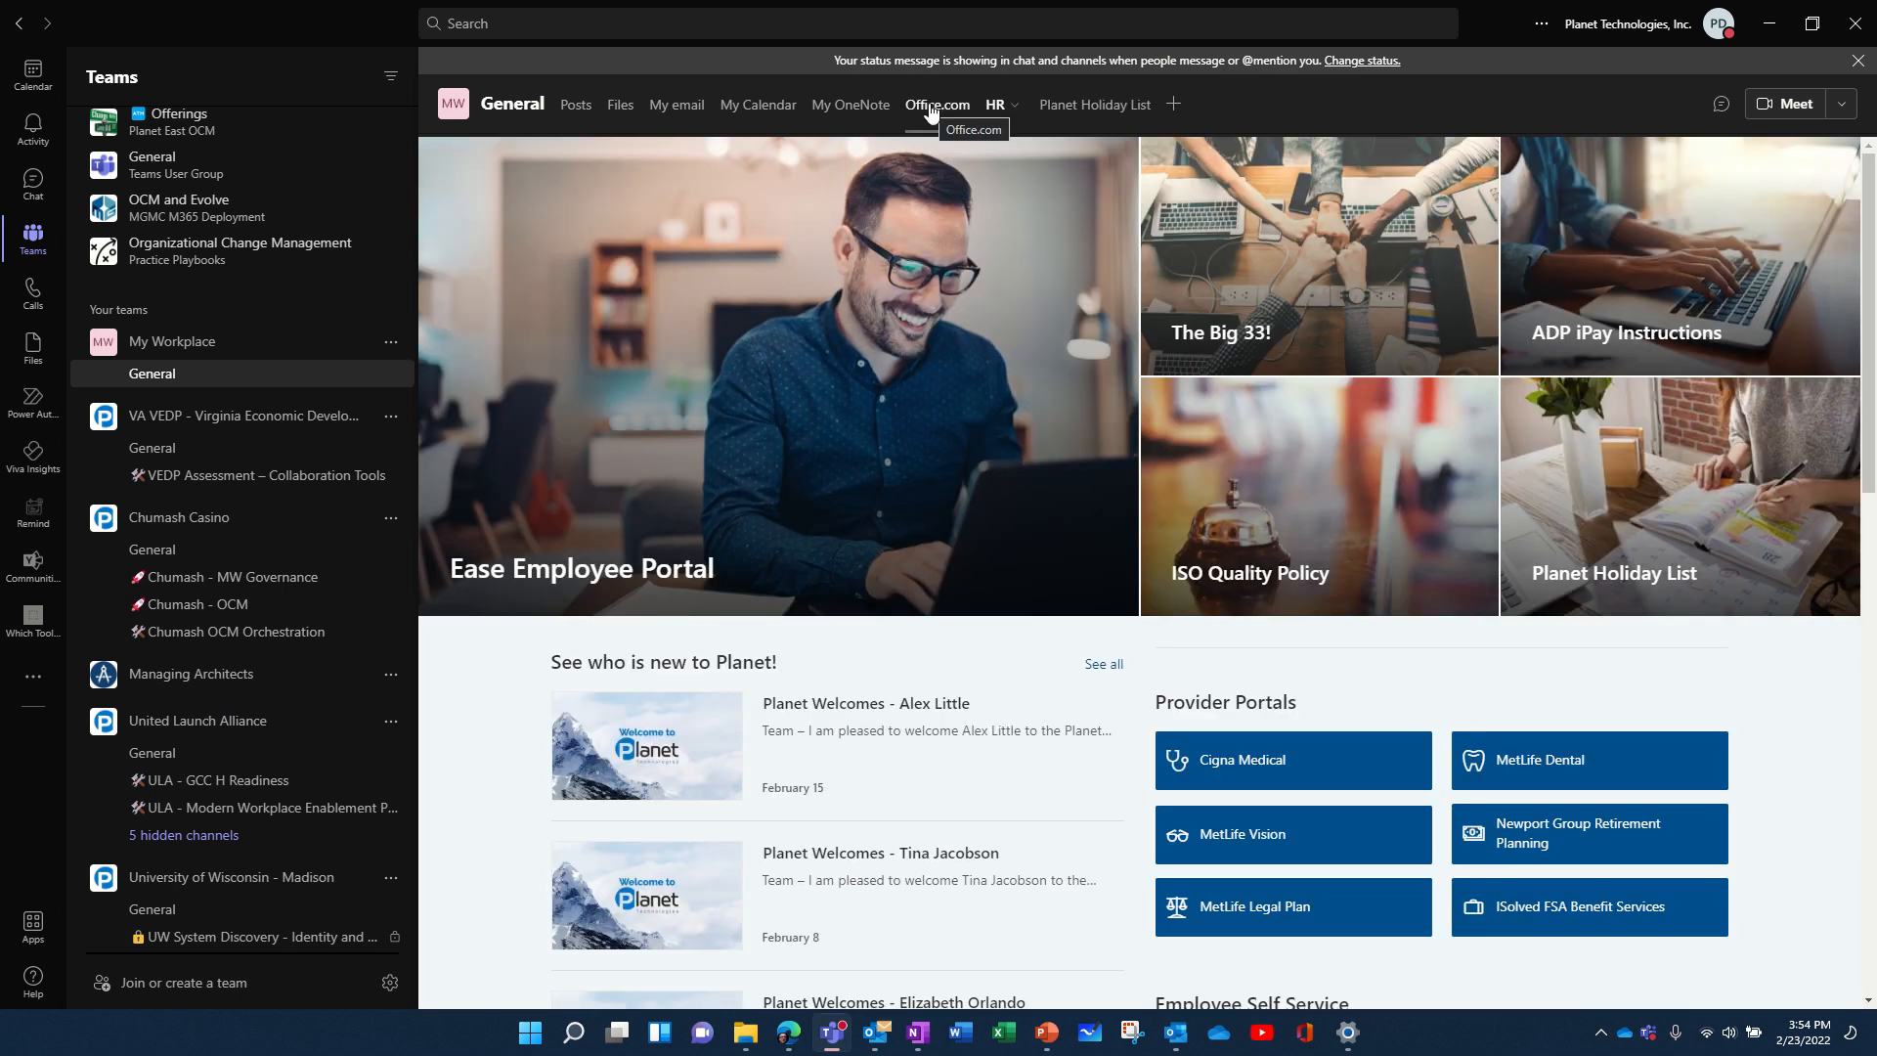
click(930, 108)
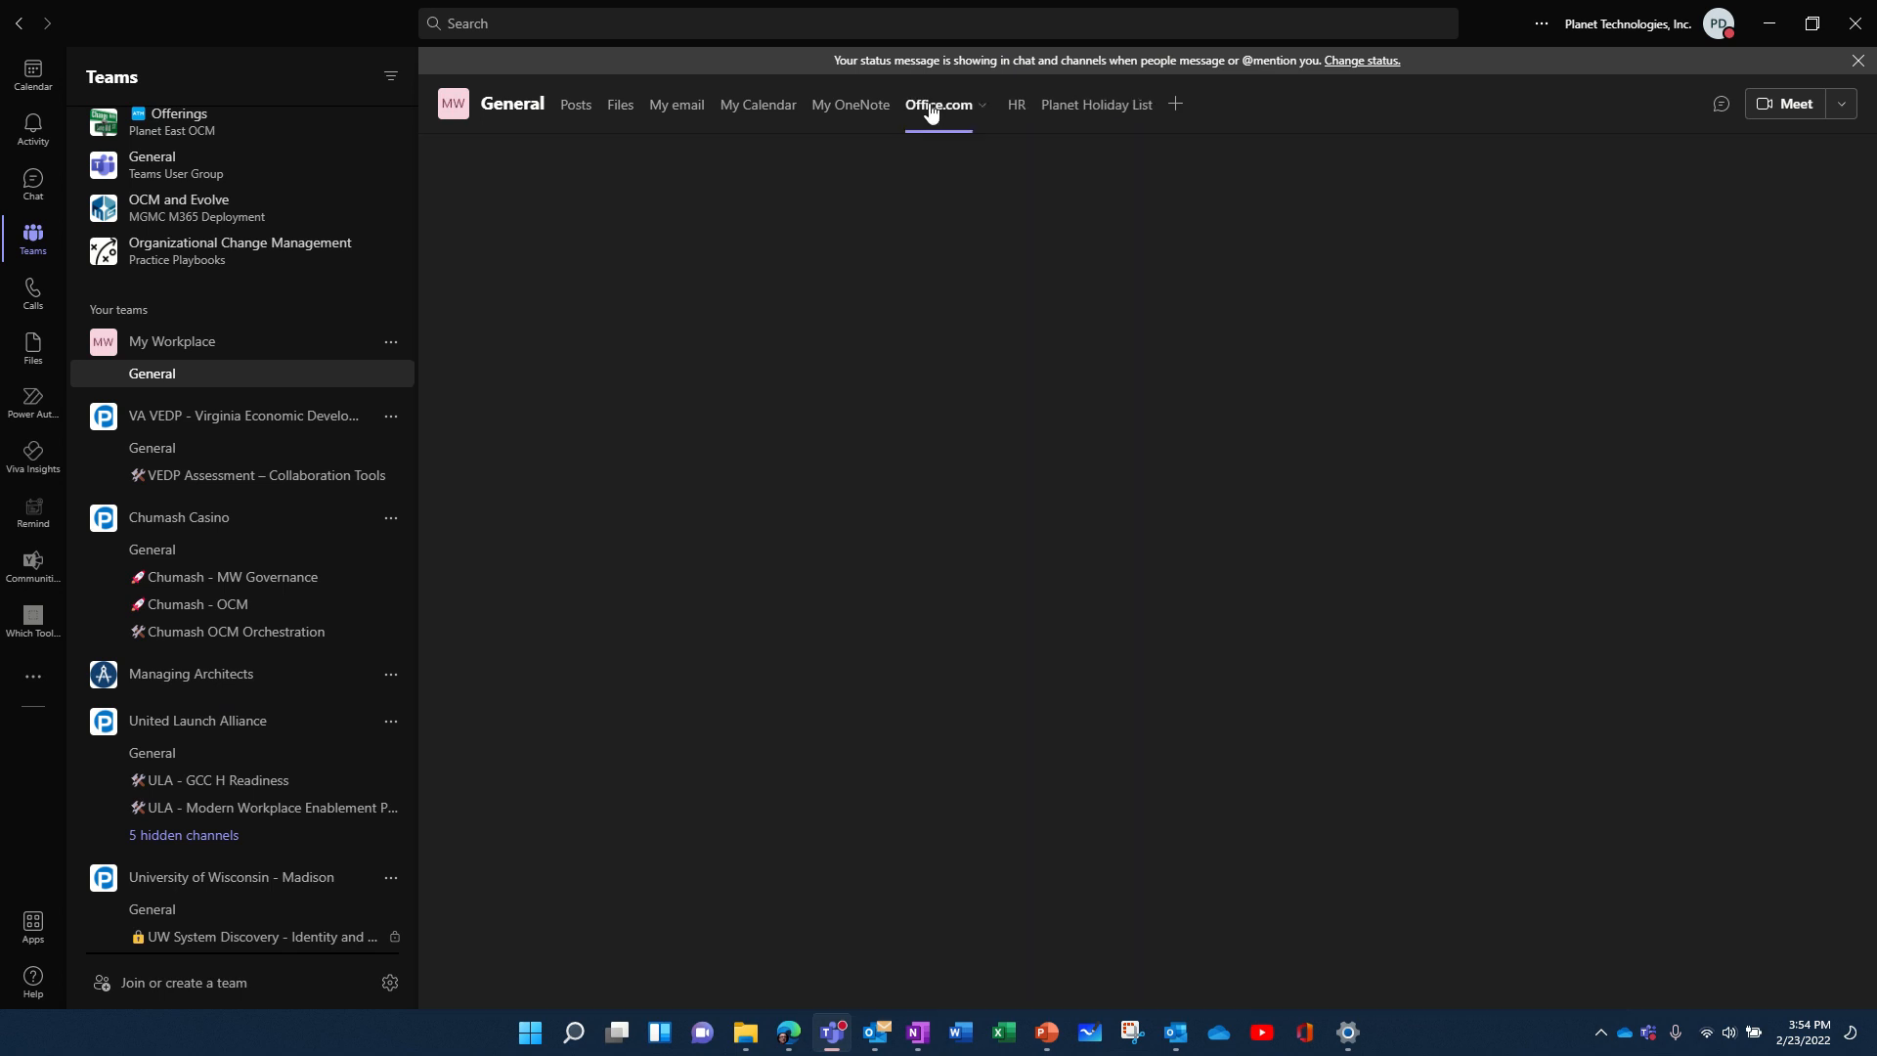